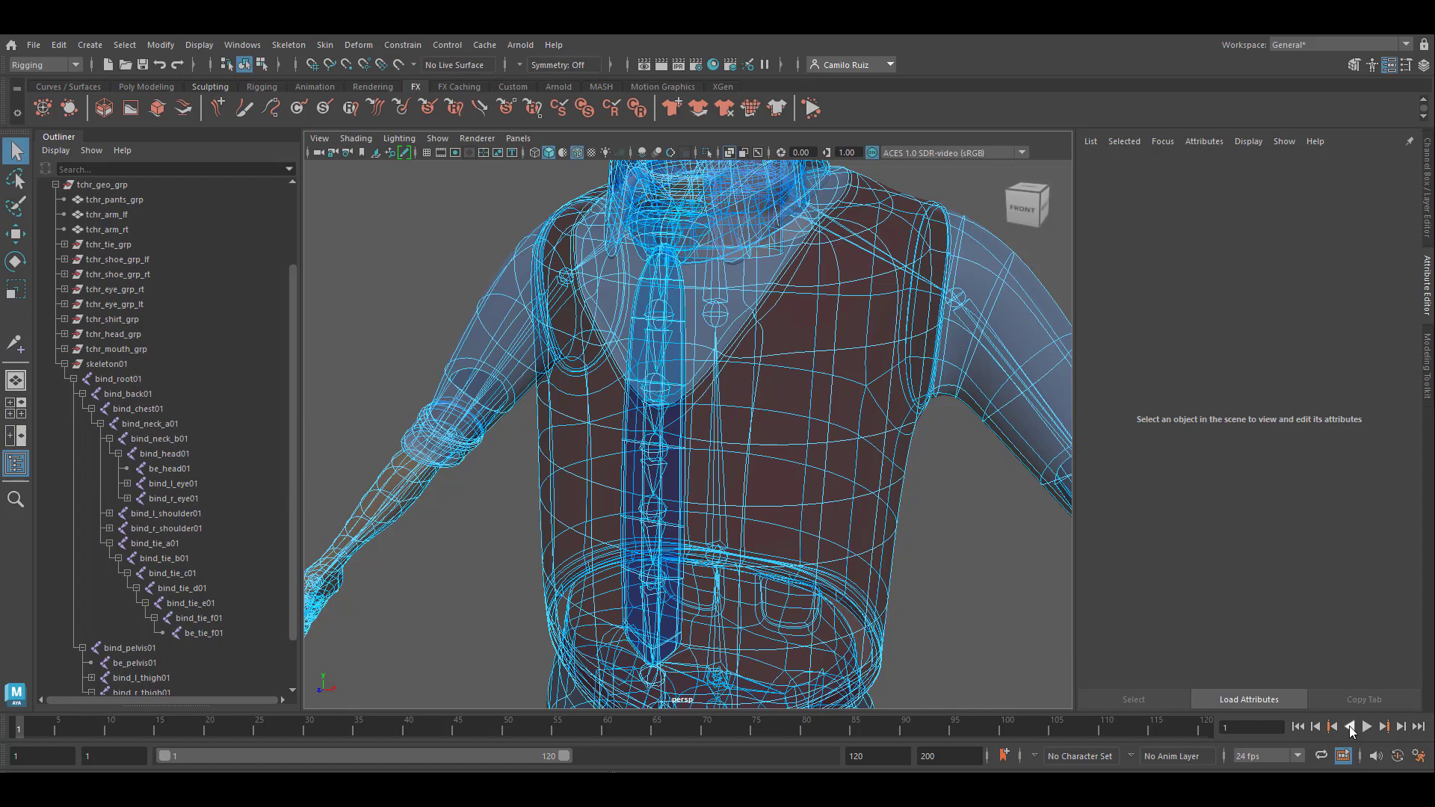
Select the tchr_hair and tchr_eyebrows meshes and tchr_mouth_grp together with the bind_head01 joint.
{"action": "middle_click_drag", "start_coordinate": [810, 240], "coordinate": [845, 487], "text": "alt"}
{"action": "scroll", "coordinate": [846, 493], "scroll_direction": "down", "scroll_amount": 5}
{"action": "left_click_drag", "start_coordinate": [870, 504], "coordinate": [729, 493], "text": "alt"}
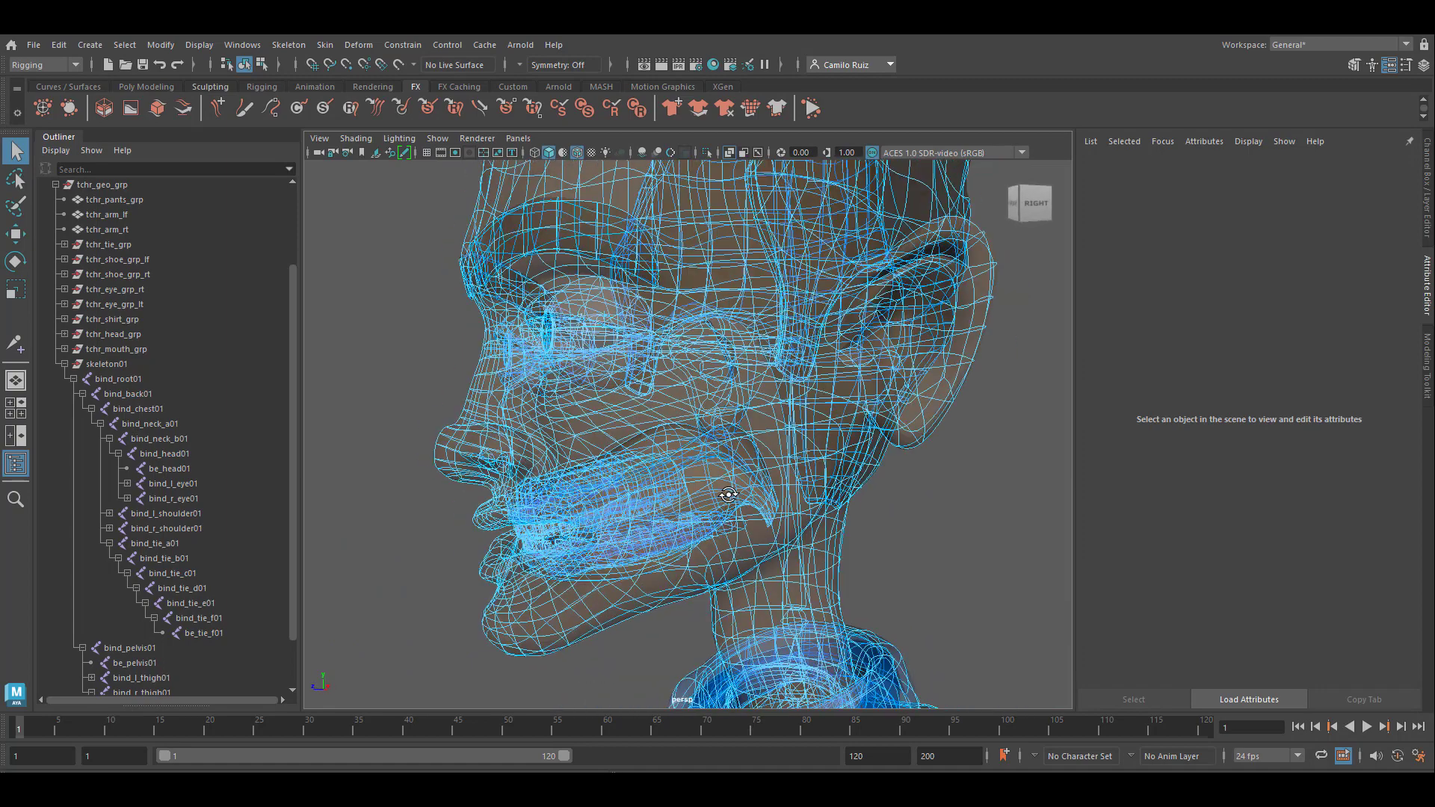
{"action": "left_click", "coordinate": [592, 487]}
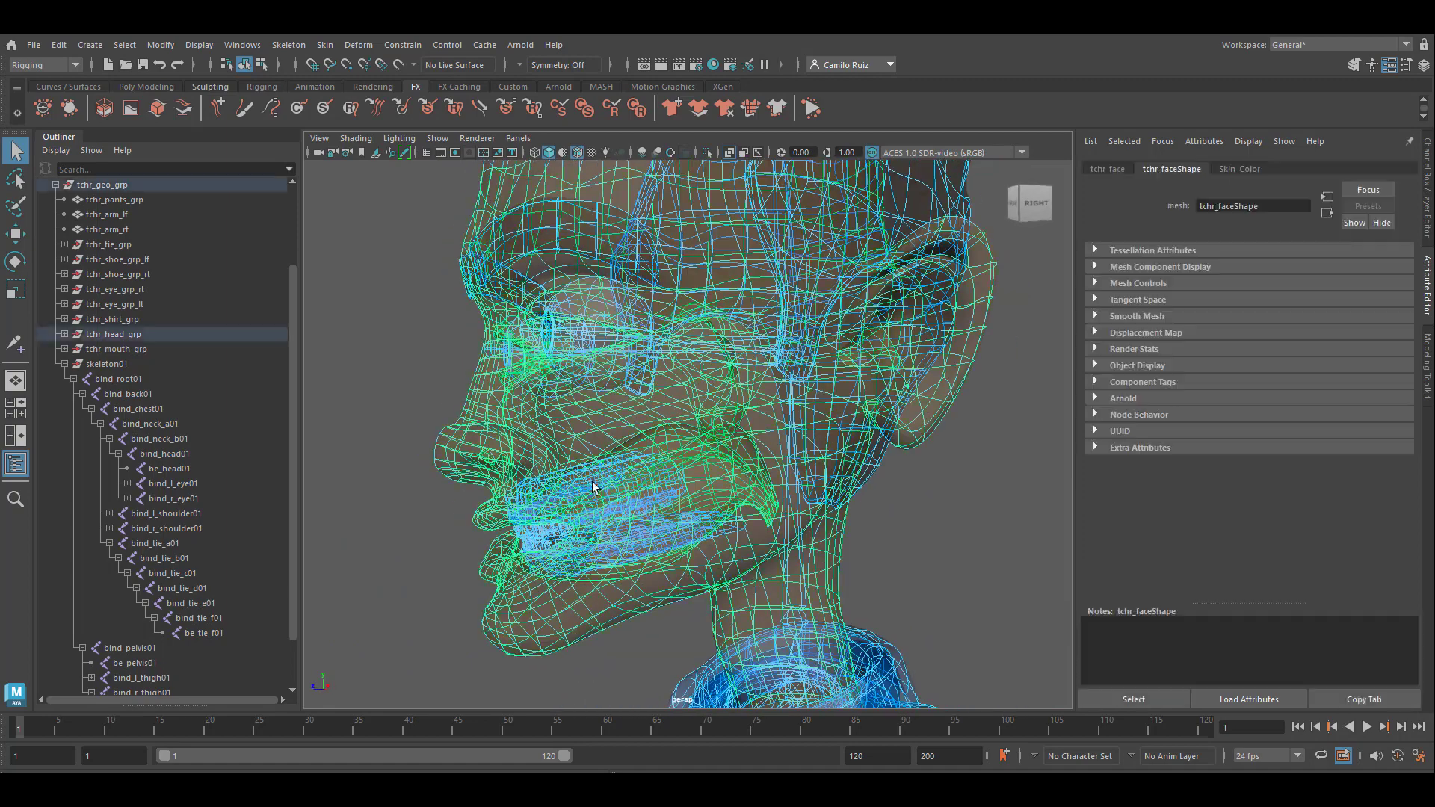
{"action": "left_click", "coordinate": [64, 334]}
{"action": "left_click", "coordinate": [112, 349]}
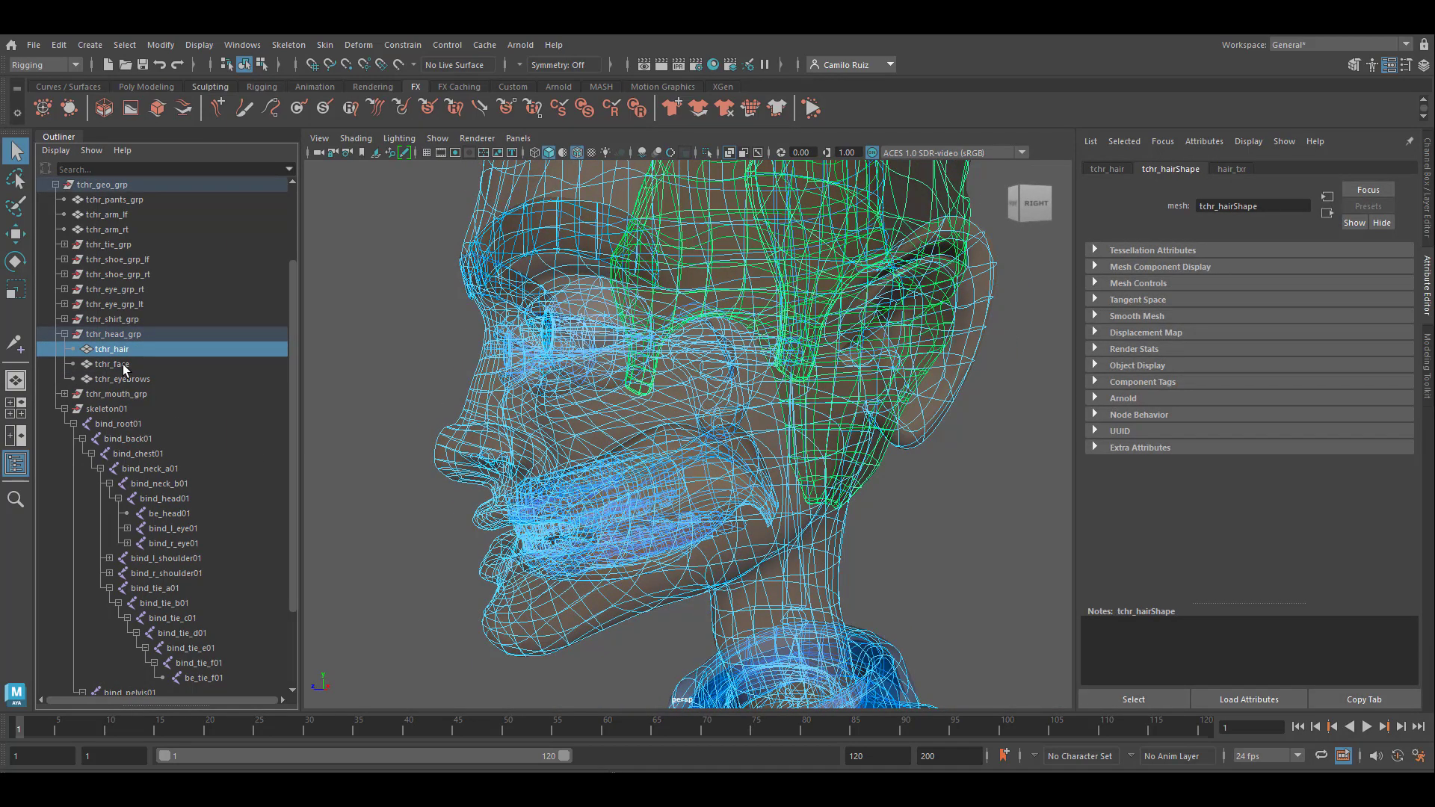
{"action": "left_click", "coordinate": [121, 379], "text": "ctrl"}
{"action": "left_click", "coordinate": [98, 395], "text": "ctrl"}
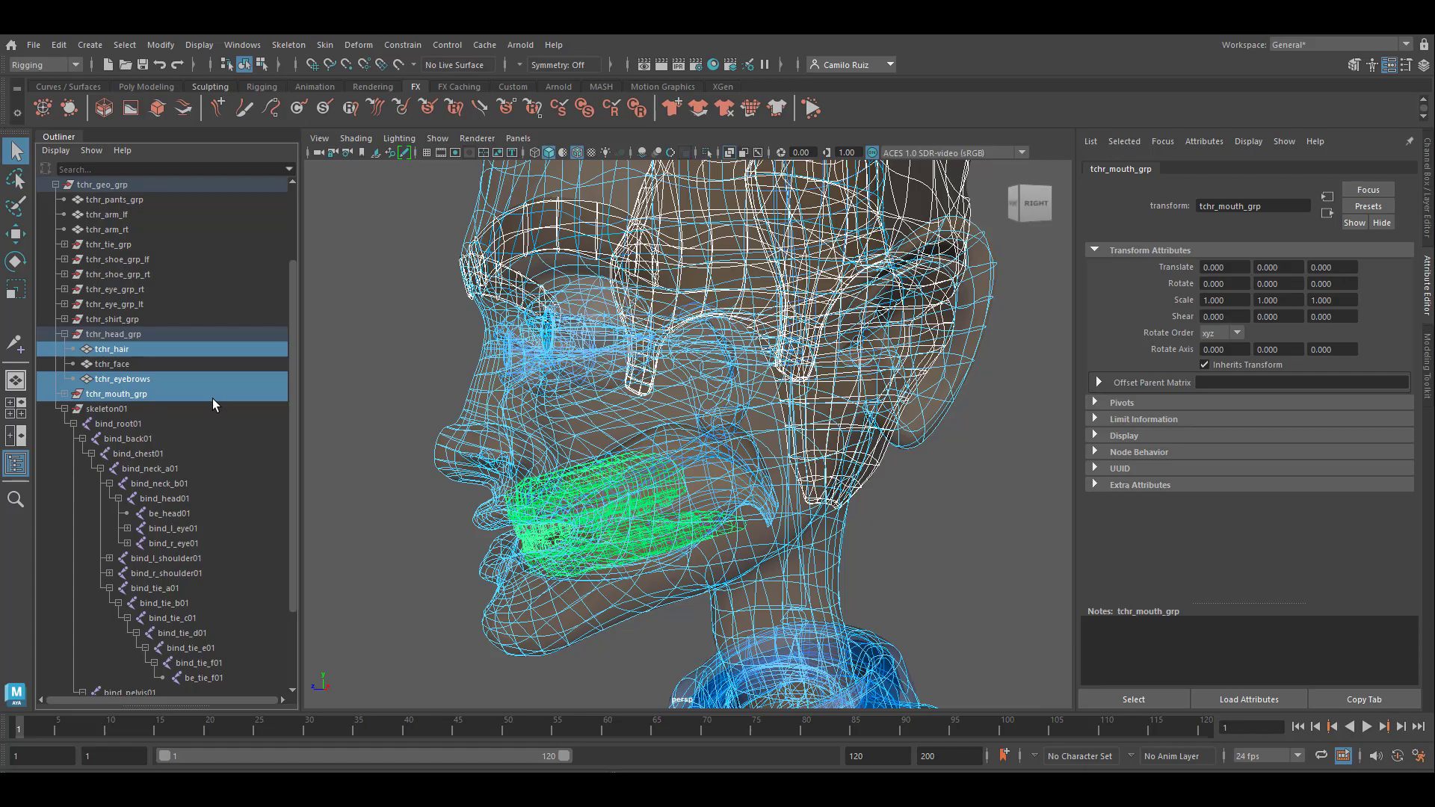
{"action": "scroll", "coordinate": [571, 403], "scroll_direction": "down", "scroll_amount": 4}
{"action": "left_click_drag", "start_coordinate": [571, 403], "coordinate": [732, 342], "text": "alt"}
{"action": "scroll", "coordinate": [489, 389], "scroll_direction": "up", "scroll_amount": 4}
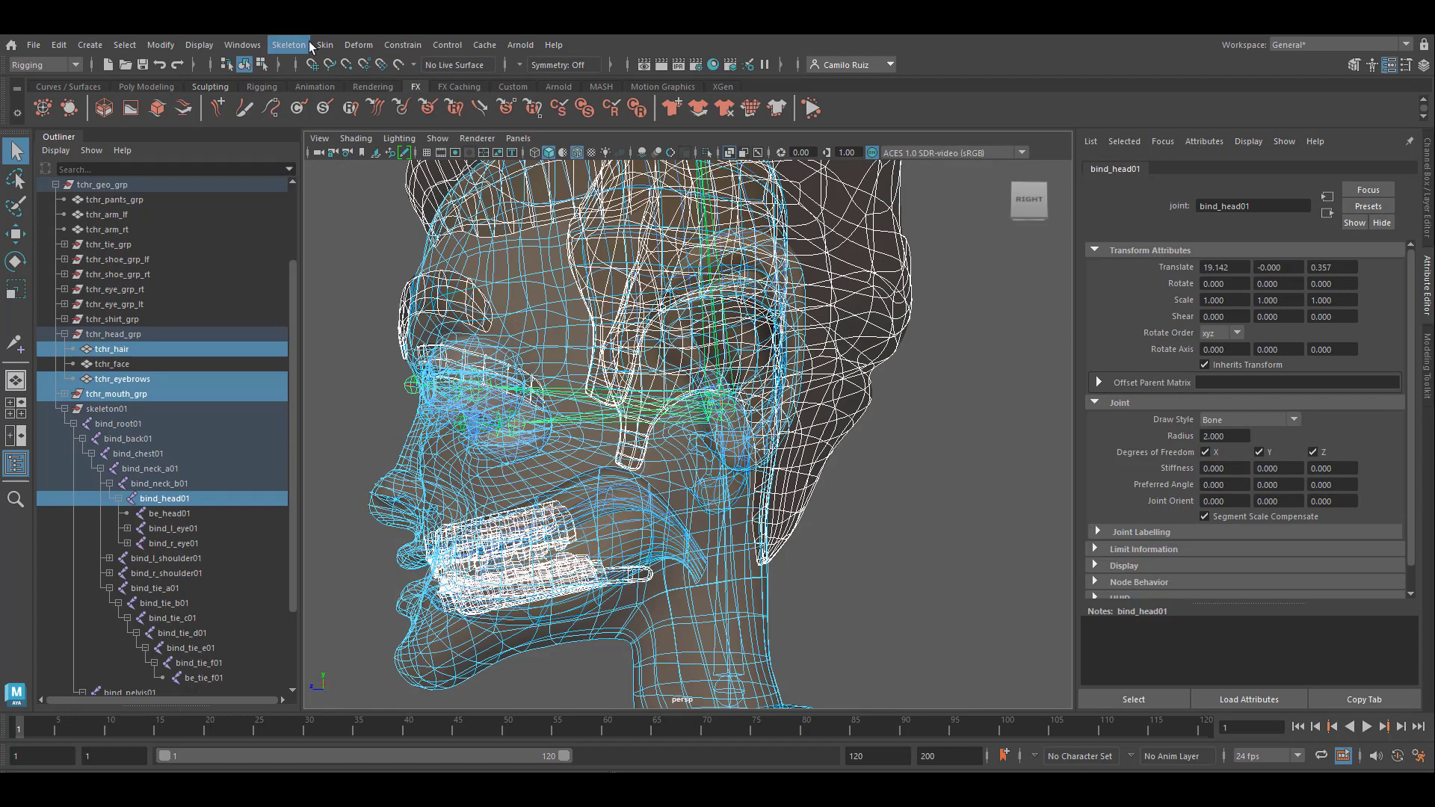
Bind the selected hair, eyebrows and mouth group to bind_head01 using reset Bind Skin options with Bind to set to Selected joints.
{"action": "left_click", "coordinate": [333, 48]}
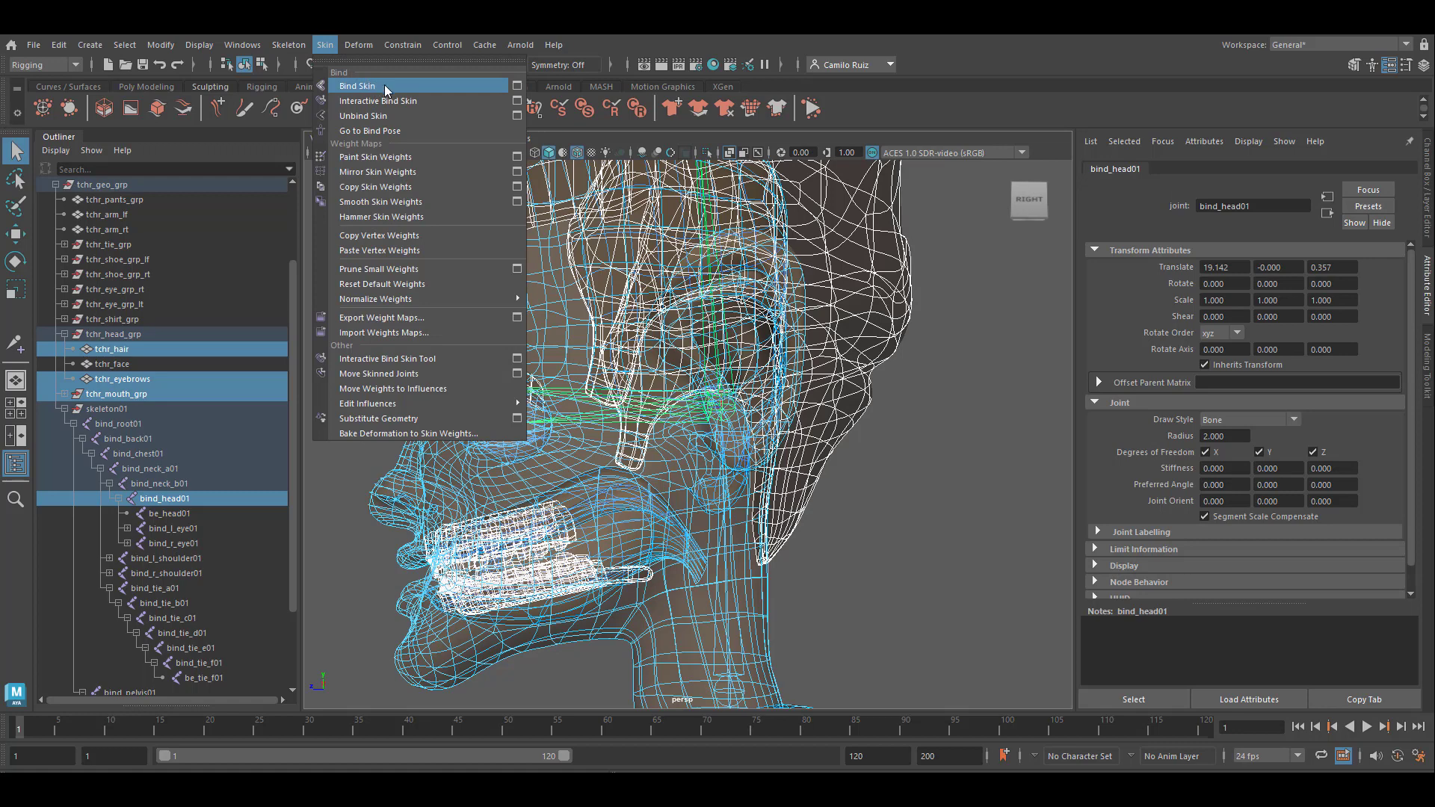
{"action": "left_click", "coordinate": [519, 89]}
{"action": "left_click", "coordinate": [775, 250]}
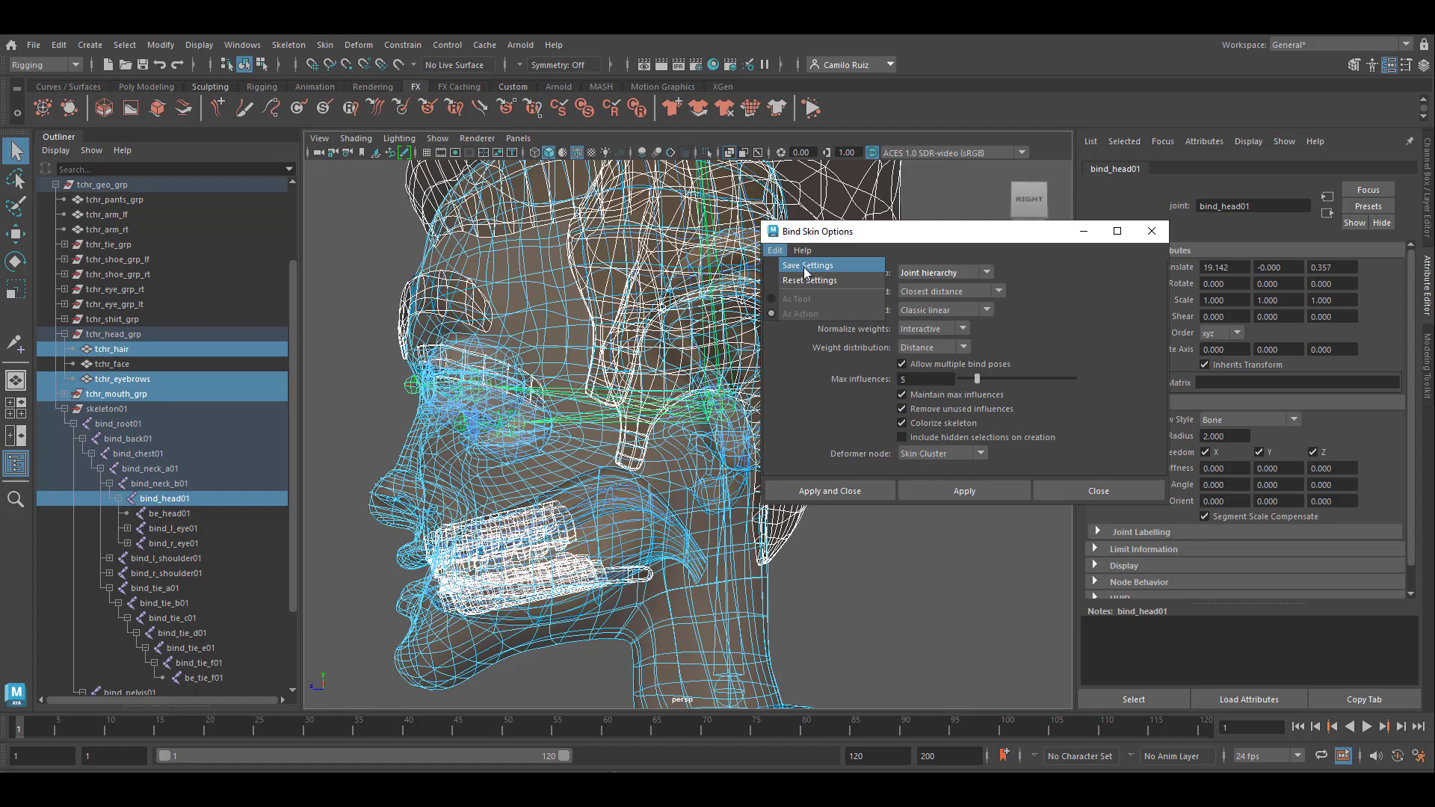
{"action": "left_click", "coordinate": [806, 281]}
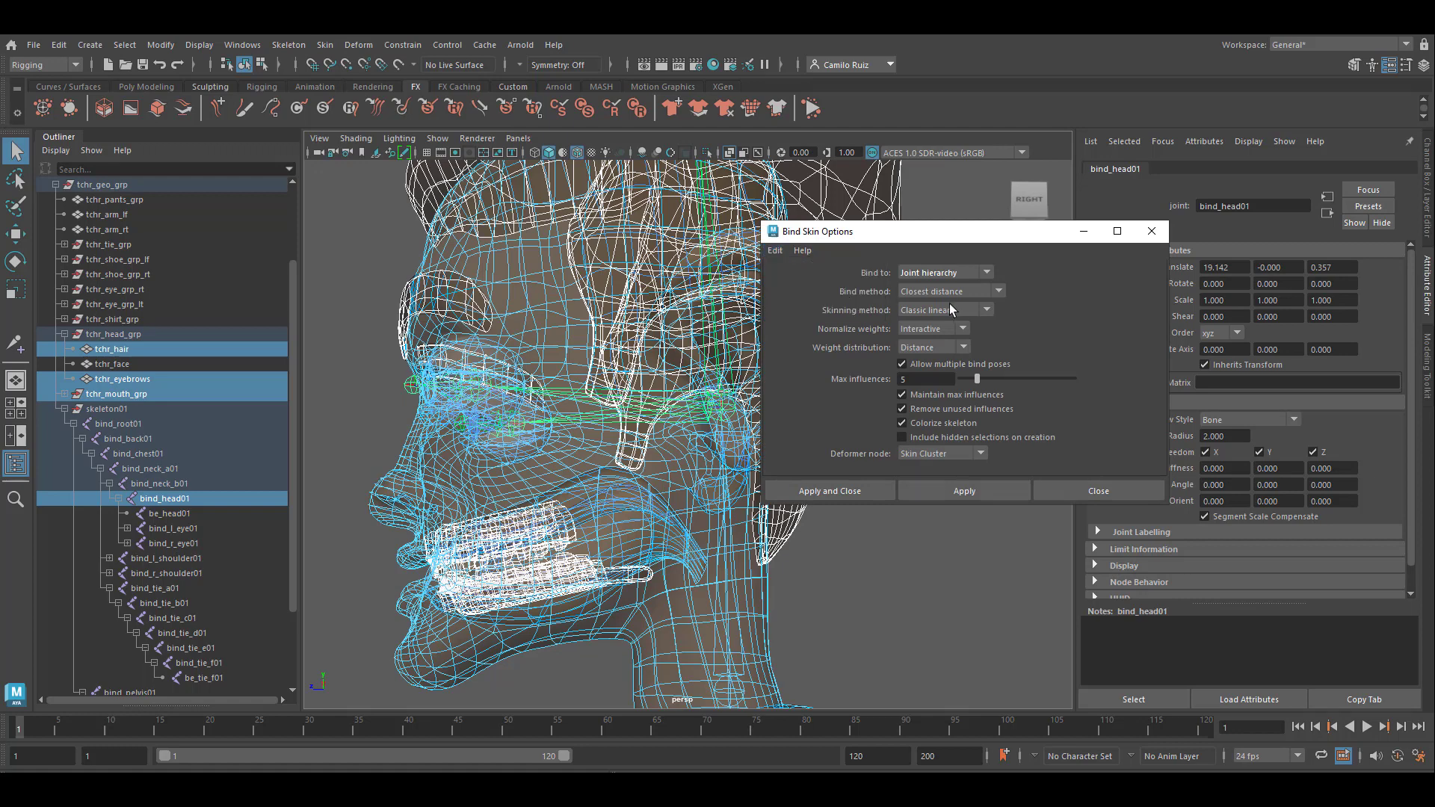
{"action": "left_click", "coordinate": [985, 271]}
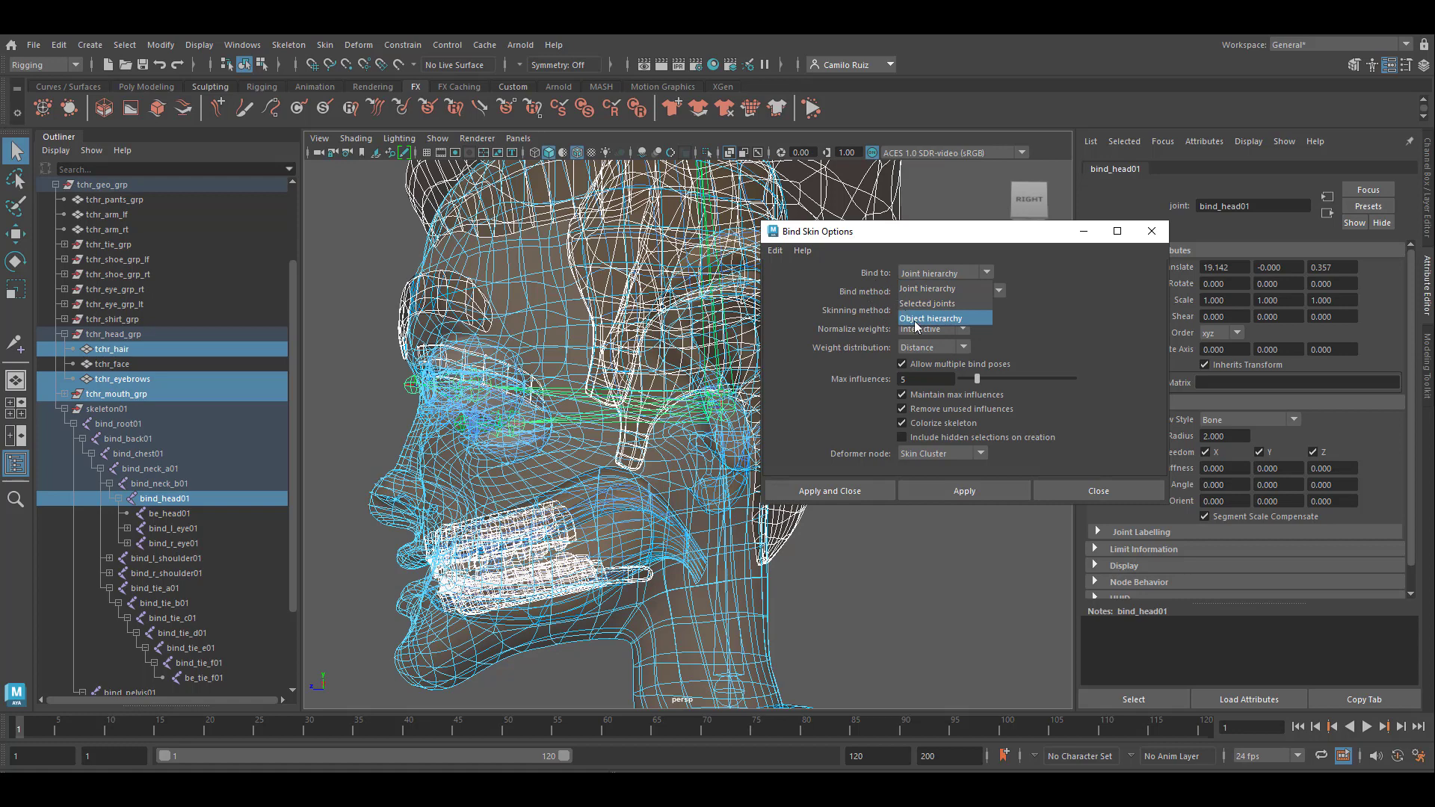
{"action": "left_click", "coordinate": [935, 304]}
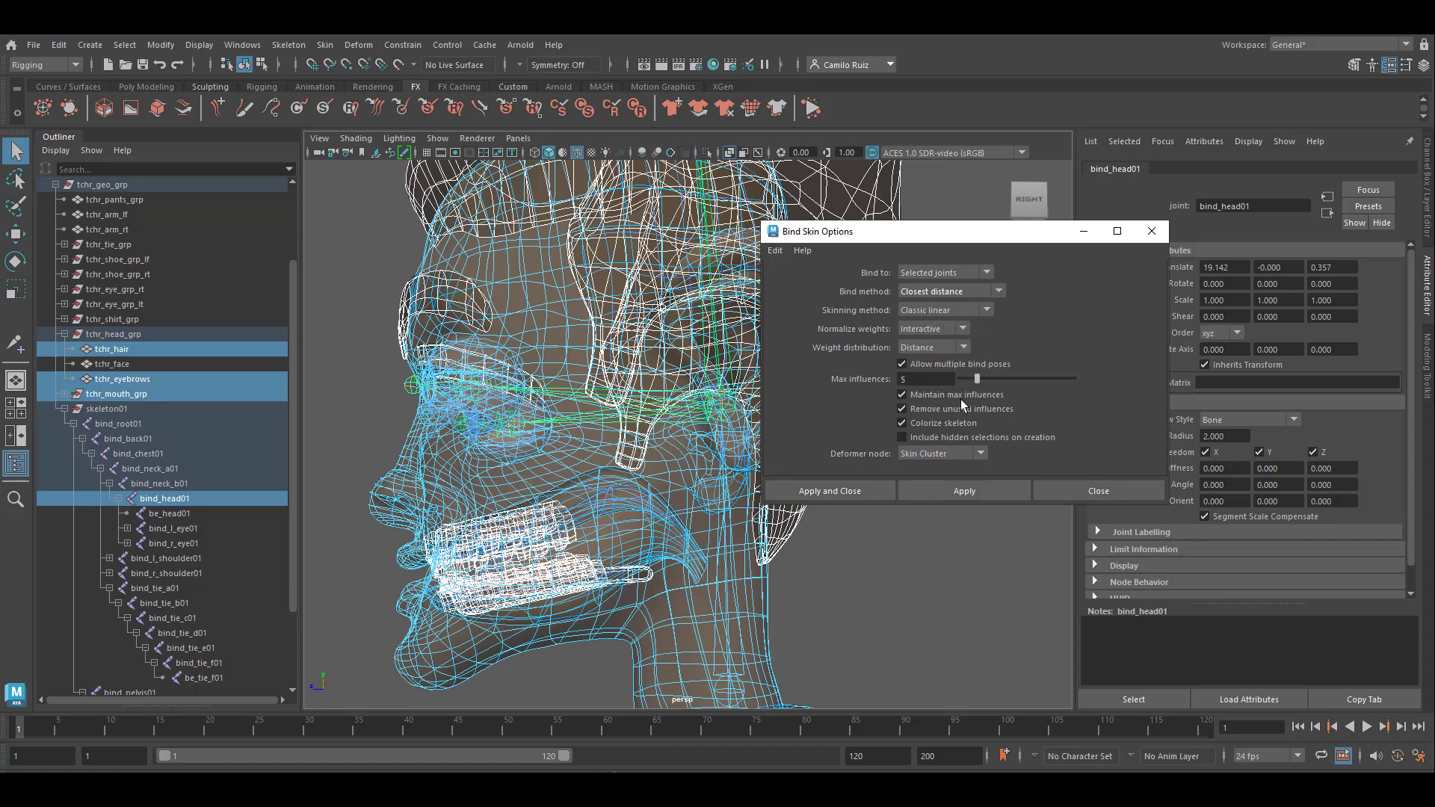
{"action": "left_click", "coordinate": [859, 490]}
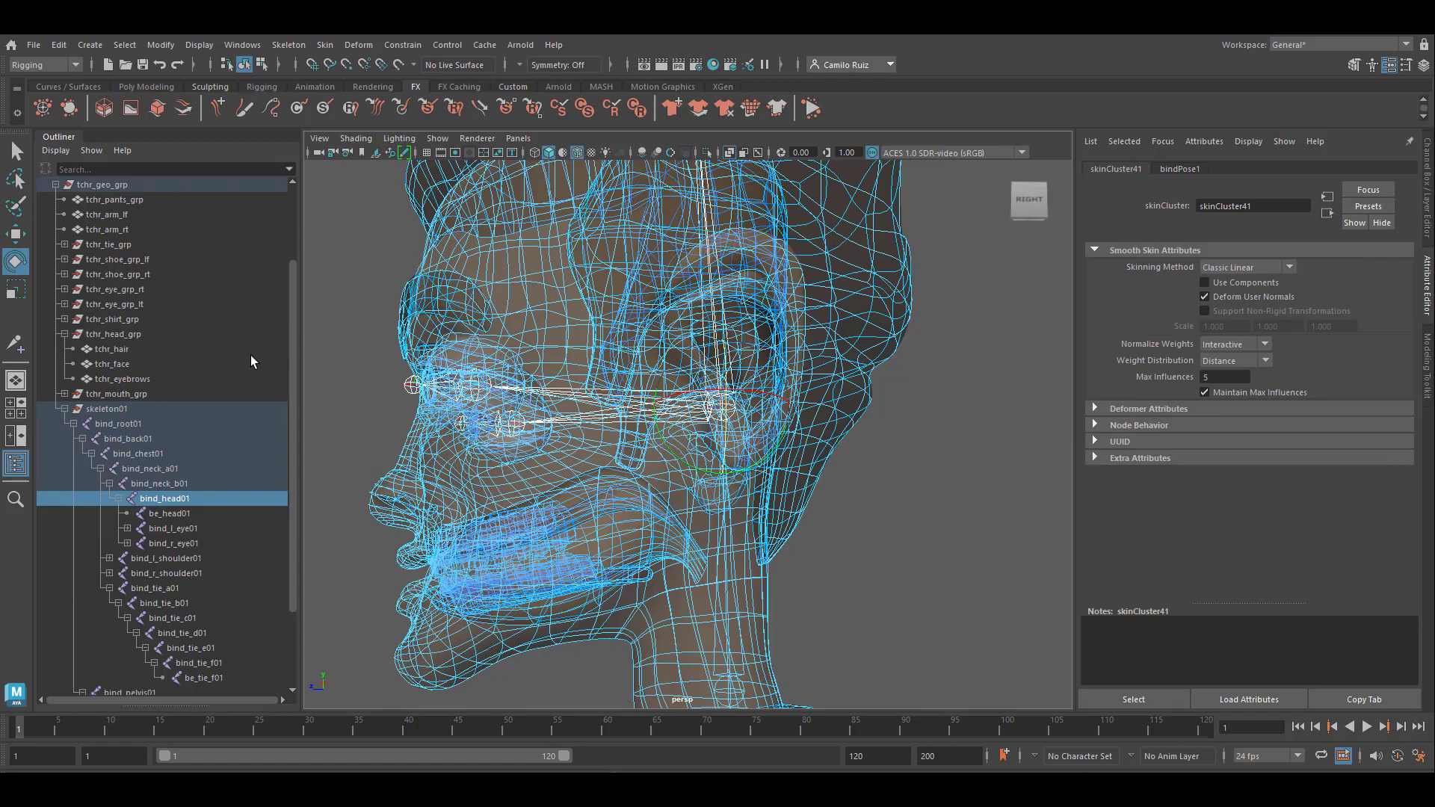
Test the head binding by rotating the bind_head01 joint and inspecting the hair, eyebrows and mouth from several angles.
{"action": "key", "text": "e"}
{"action": "scroll", "coordinate": [660, 441], "scroll_direction": "down", "scroll_amount": 5}
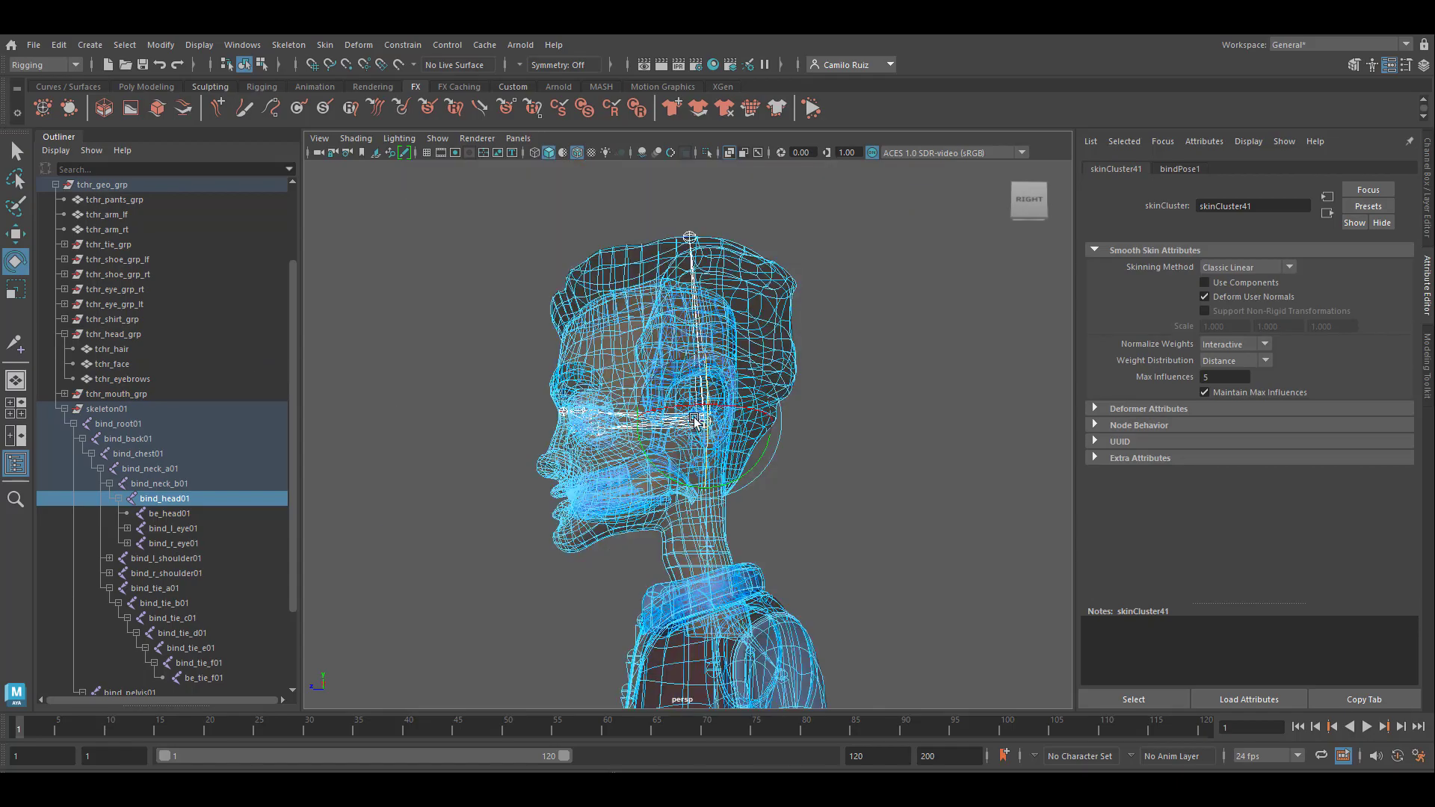
{"action": "middle_click_drag", "start_coordinate": [690, 415], "coordinate": [761, 454], "text": "alt"}
{"action": "left_click_drag", "start_coordinate": [761, 453], "coordinate": [811, 457], "text": "alt"}
{"action": "mouse_move", "coordinate": [724, 404]}
{"action": "left_mouse_down"}
{"action": "mouse_move", "coordinate": [757, 361]}
{"action": "mouse_move", "coordinate": [721, 402]}
{"action": "left_mouse_up"}
{"action": "right_click_drag", "start_coordinate": [751, 441], "coordinate": [878, 493], "text": "alt"}
{"action": "middle_click_drag", "start_coordinate": [878, 493], "coordinate": [810, 428], "text": "alt"}
{"action": "left_click_drag", "start_coordinate": [810, 427], "coordinate": [773, 470], "text": "alt"}
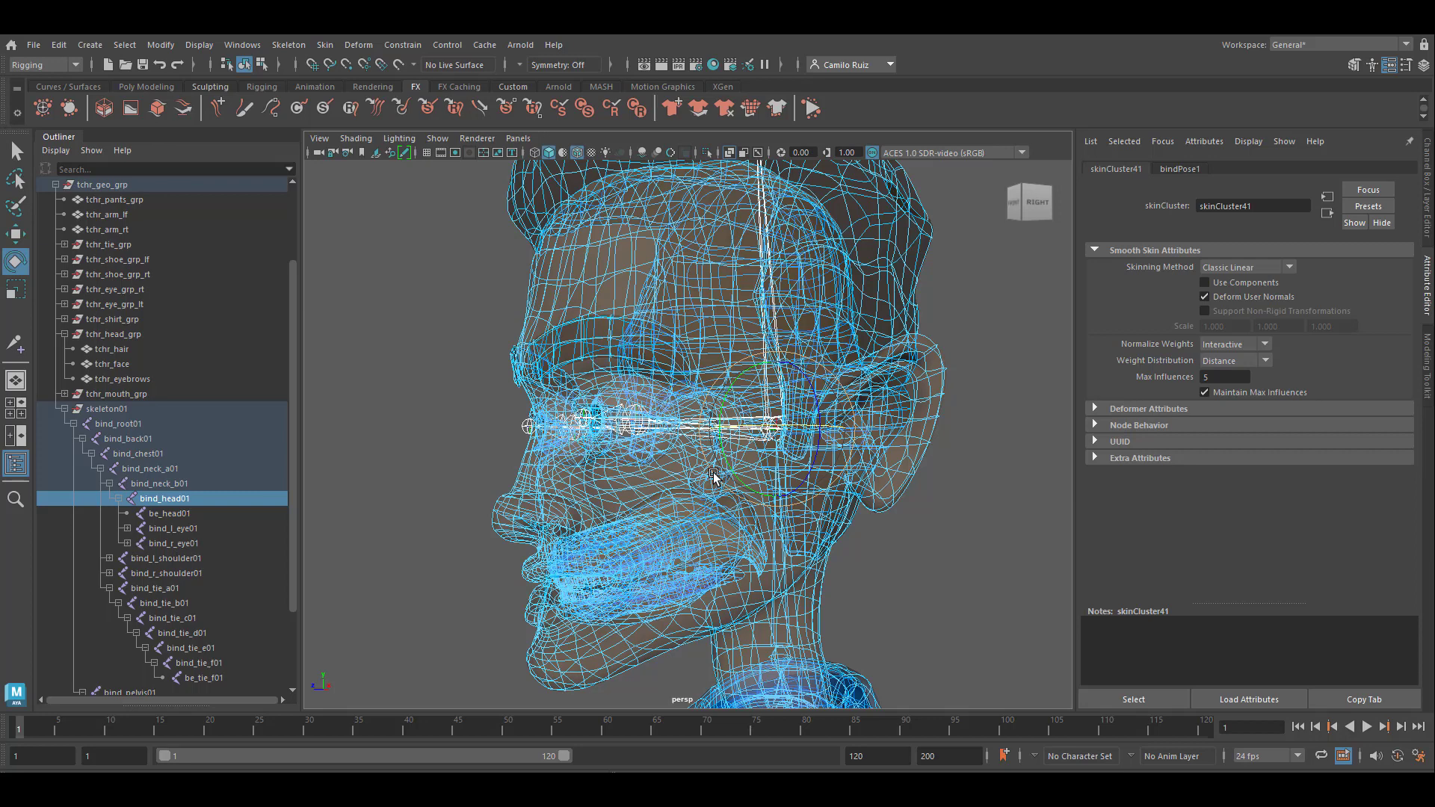
Bind the left eye group tchr_eye_grp_lt to the bind_l_eye01 joint with the same Bind Skin options.
{"action": "left_click", "coordinate": [183, 529]}
{"action": "right_click_drag", "start_coordinate": [402, 474], "coordinate": [538, 441], "text": "alt"}
{"action": "left_click_drag", "start_coordinate": [541, 434], "coordinate": [609, 451], "text": "alt"}
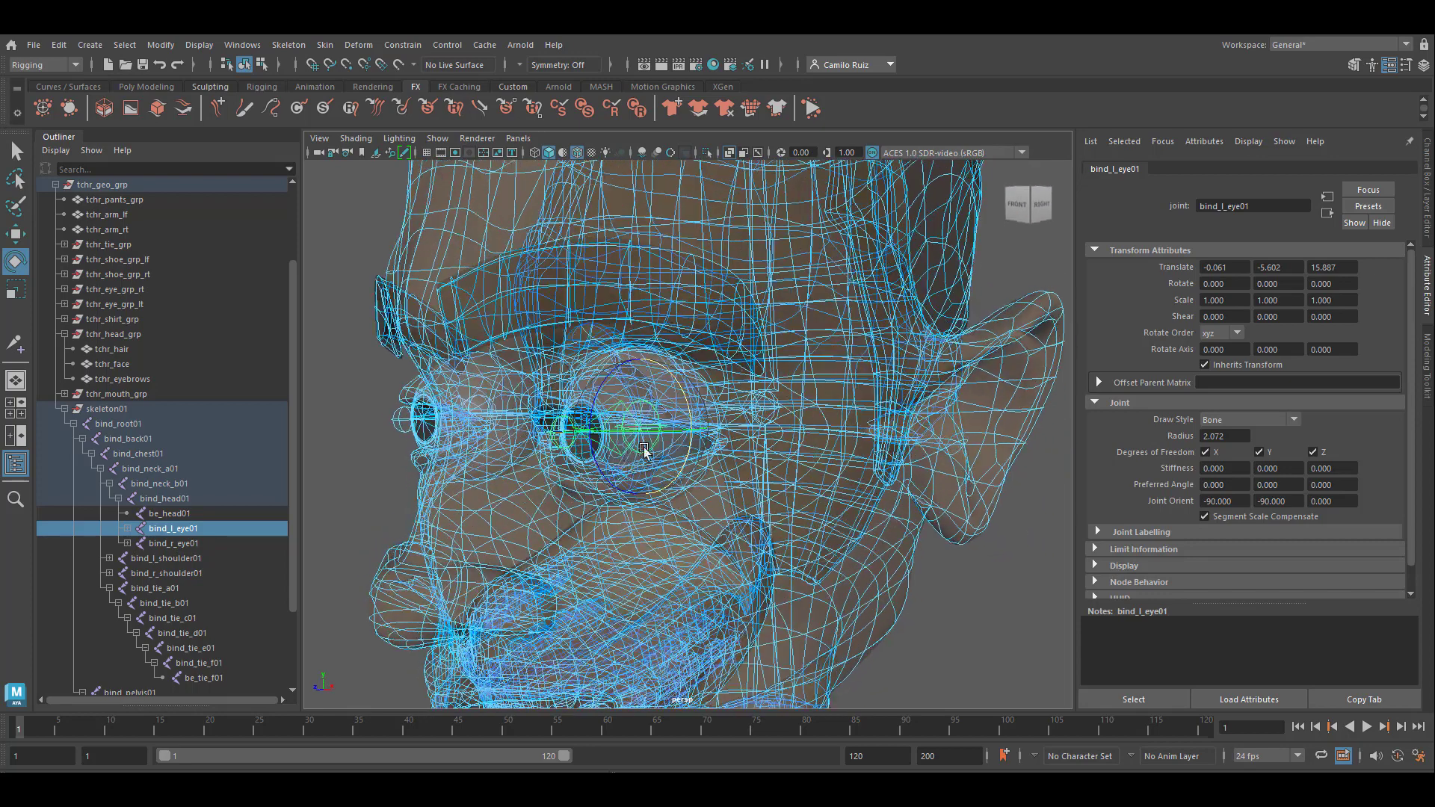
{"action": "left_click", "coordinate": [355, 138]}
{"action": "left_click", "coordinate": [389, 291]}
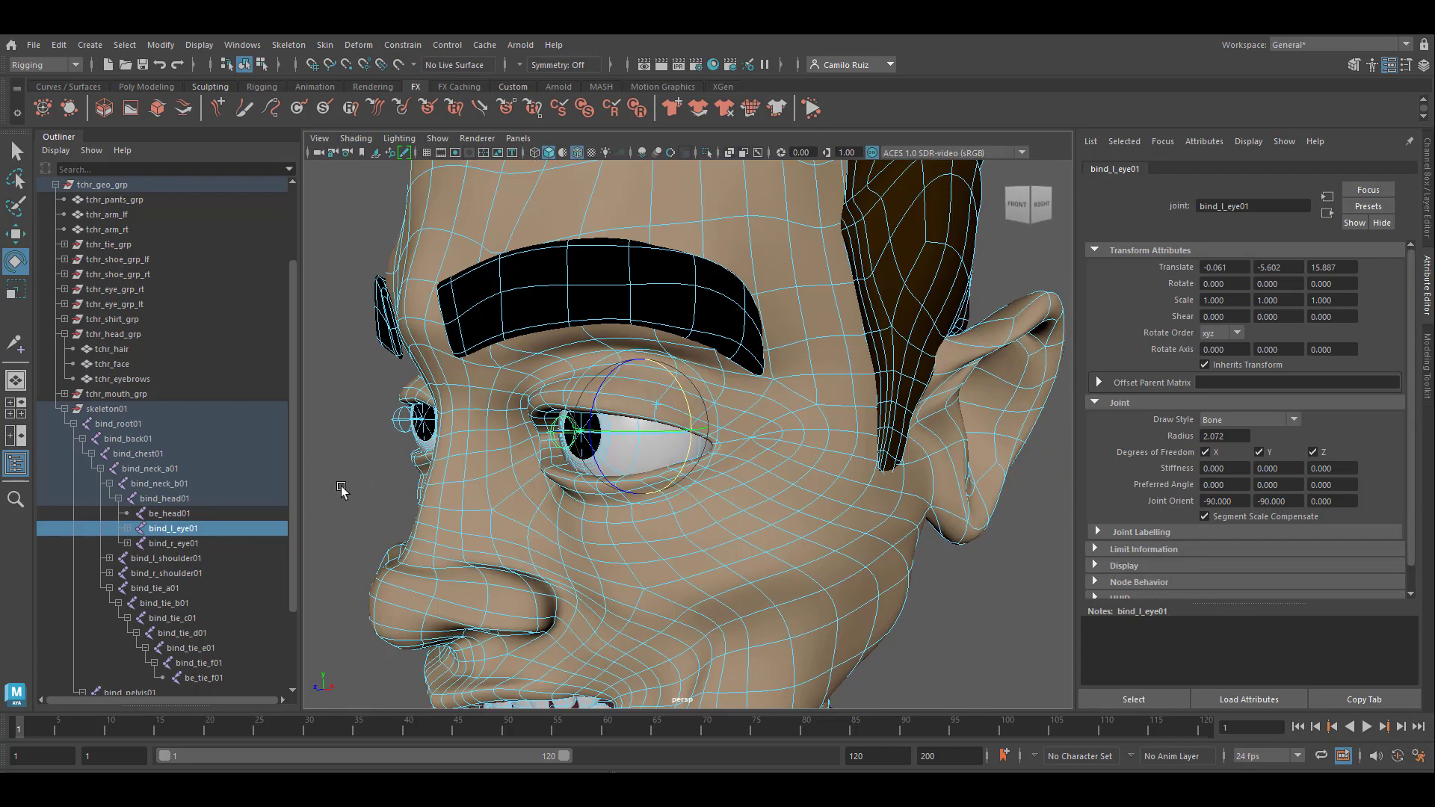
{"action": "left_click", "coordinate": [508, 459]}
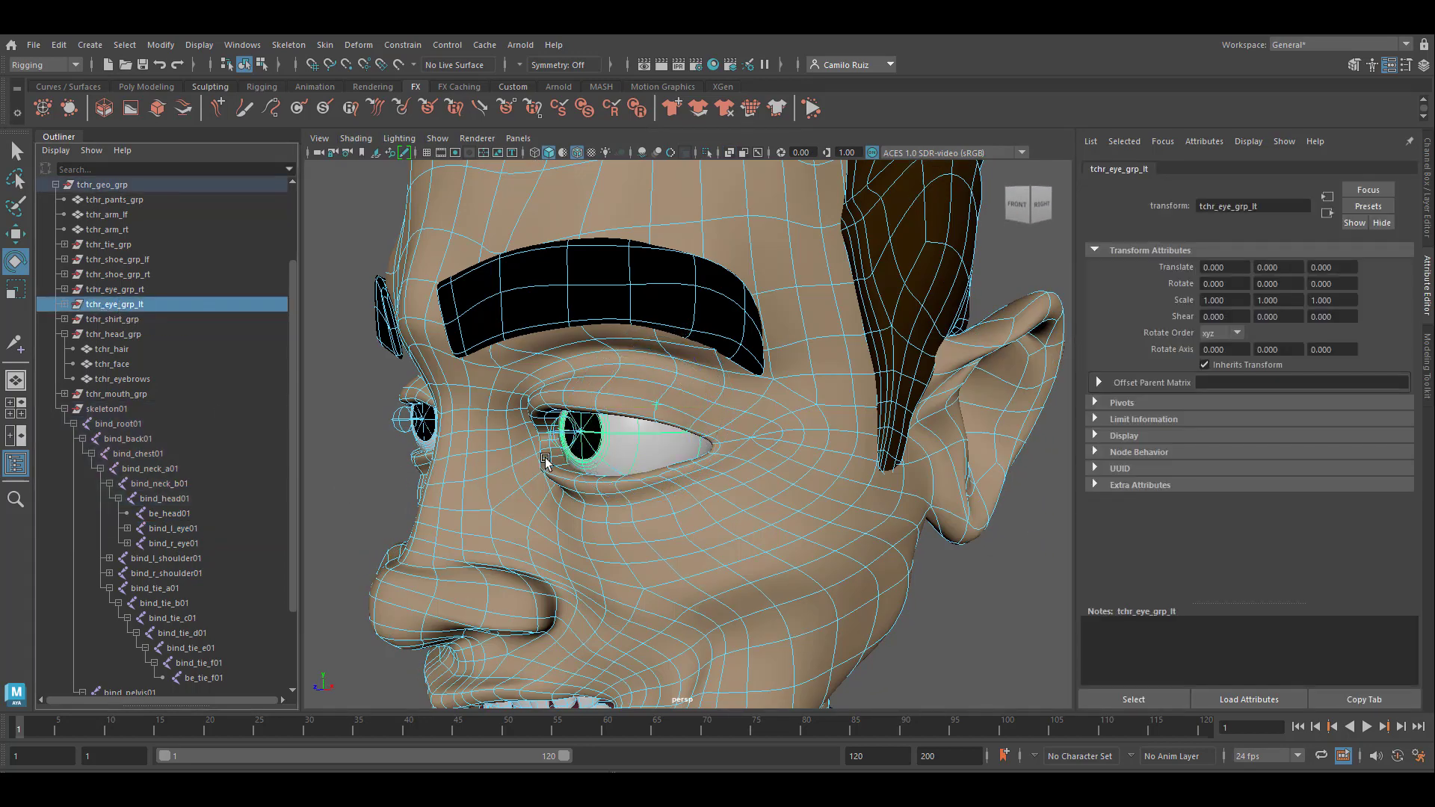
{"action": "key", "text": "4"}
{"action": "key", "text": "f"}
{"action": "left_click", "coordinate": [581, 474], "text": "shift"}
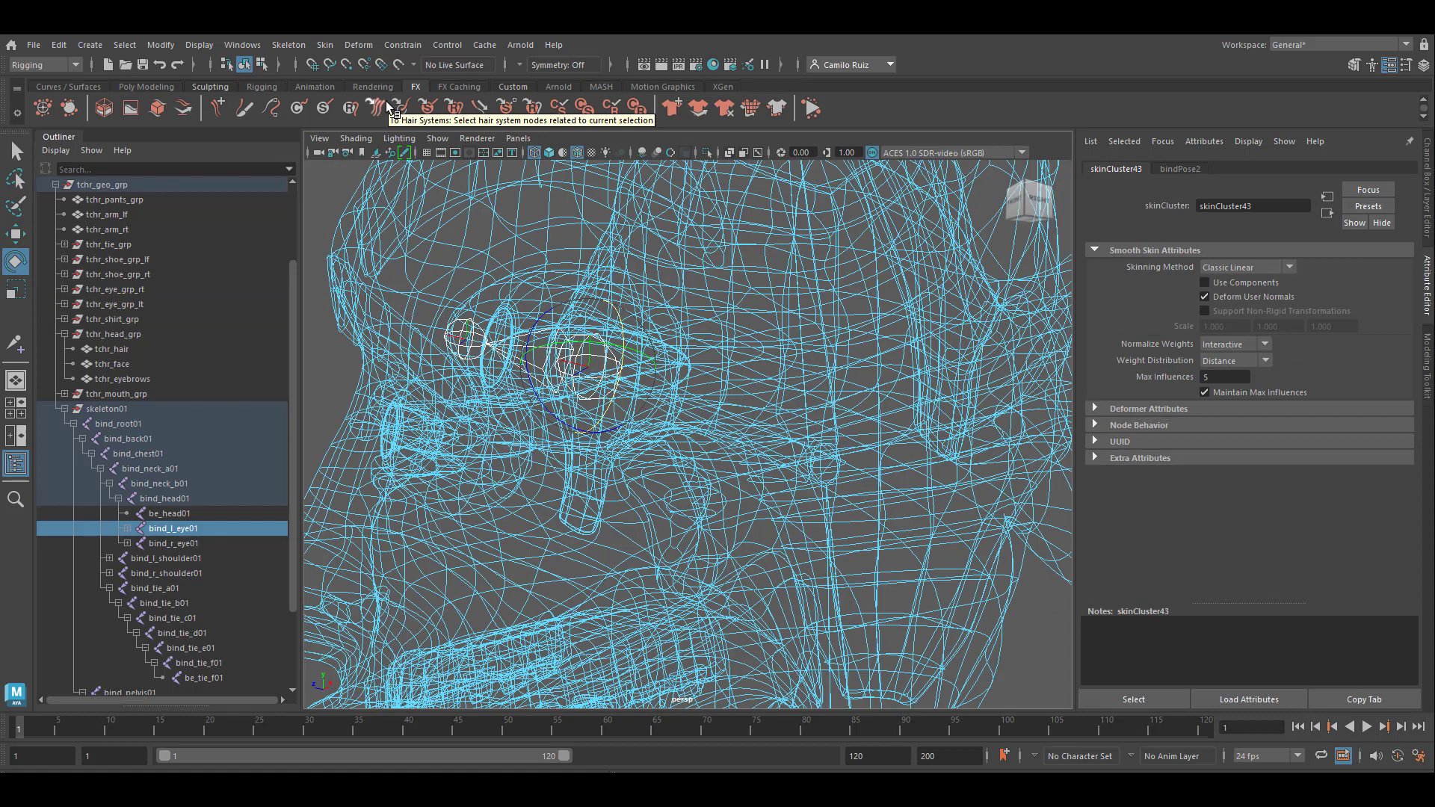
{"action": "left_click", "coordinate": [326, 45]}
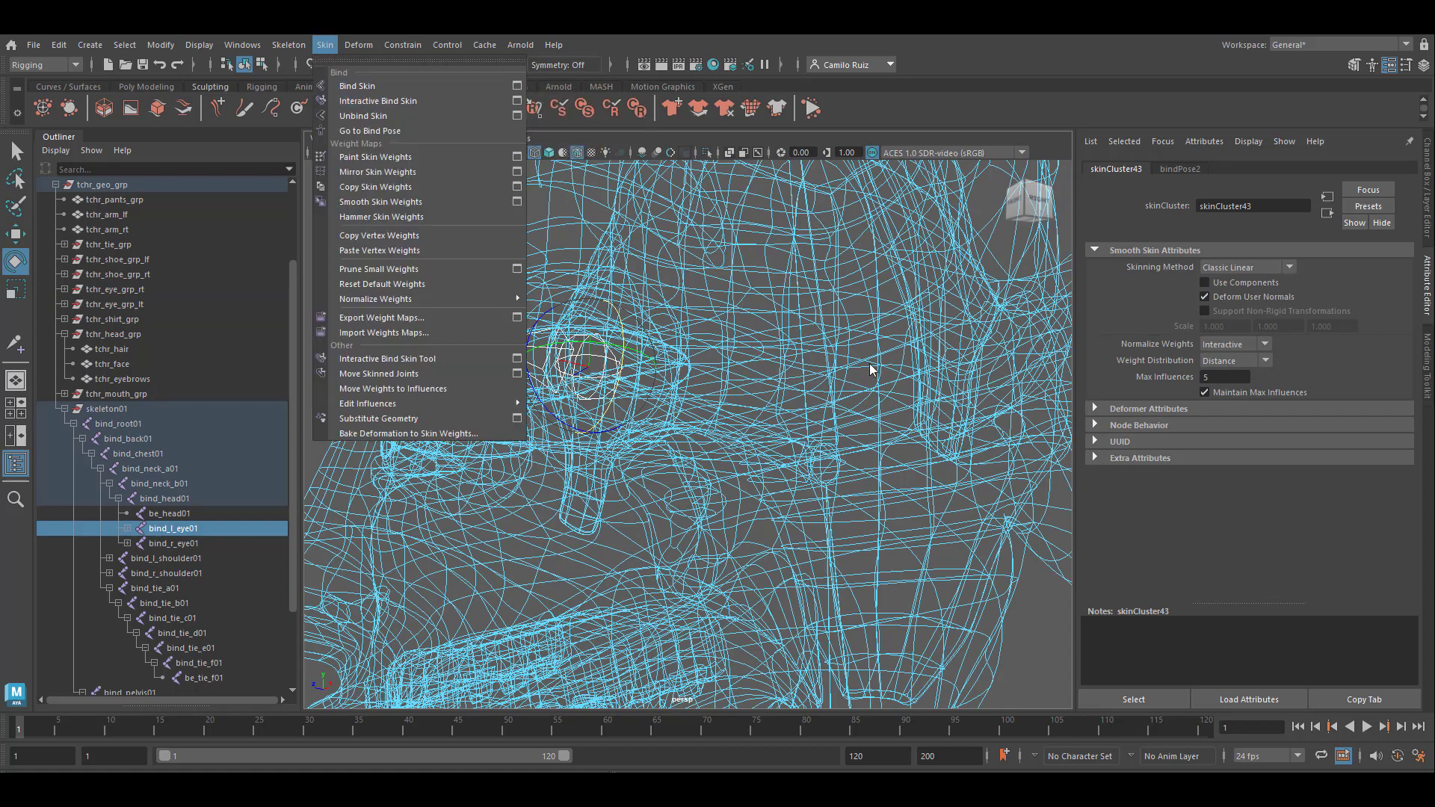
{"action": "left_click", "coordinate": [1050, 612]}
Test the left eye binding by rotating bind_l_eye01, and undo the trial rotation.
{"action": "key", "text": "ctrl+z"}
{"action": "left_click_drag", "start_coordinate": [590, 343], "coordinate": [628, 371]}
{"action": "key", "text": "ctrl+z"}
{"action": "left_click_drag", "start_coordinate": [583, 448], "coordinate": [647, 486], "text": "alt"}
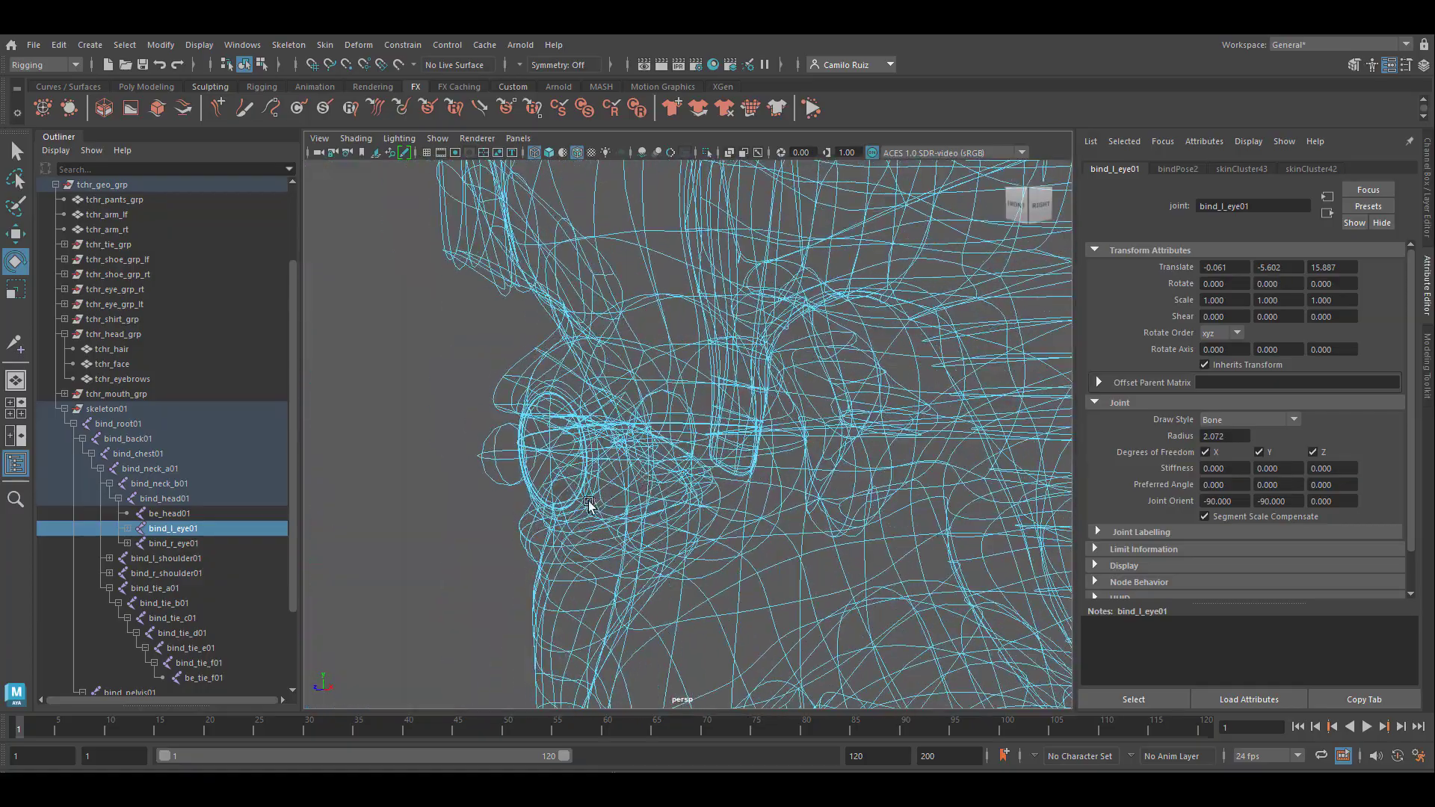
Bind the right eye group tchr_eye_grp_rt to the bind_r_eye01 joint by repeating the Bind Skin command.
{"action": "left_click", "coordinate": [182, 545]}
{"action": "left_click", "coordinate": [135, 290], "text": "ctrl"}
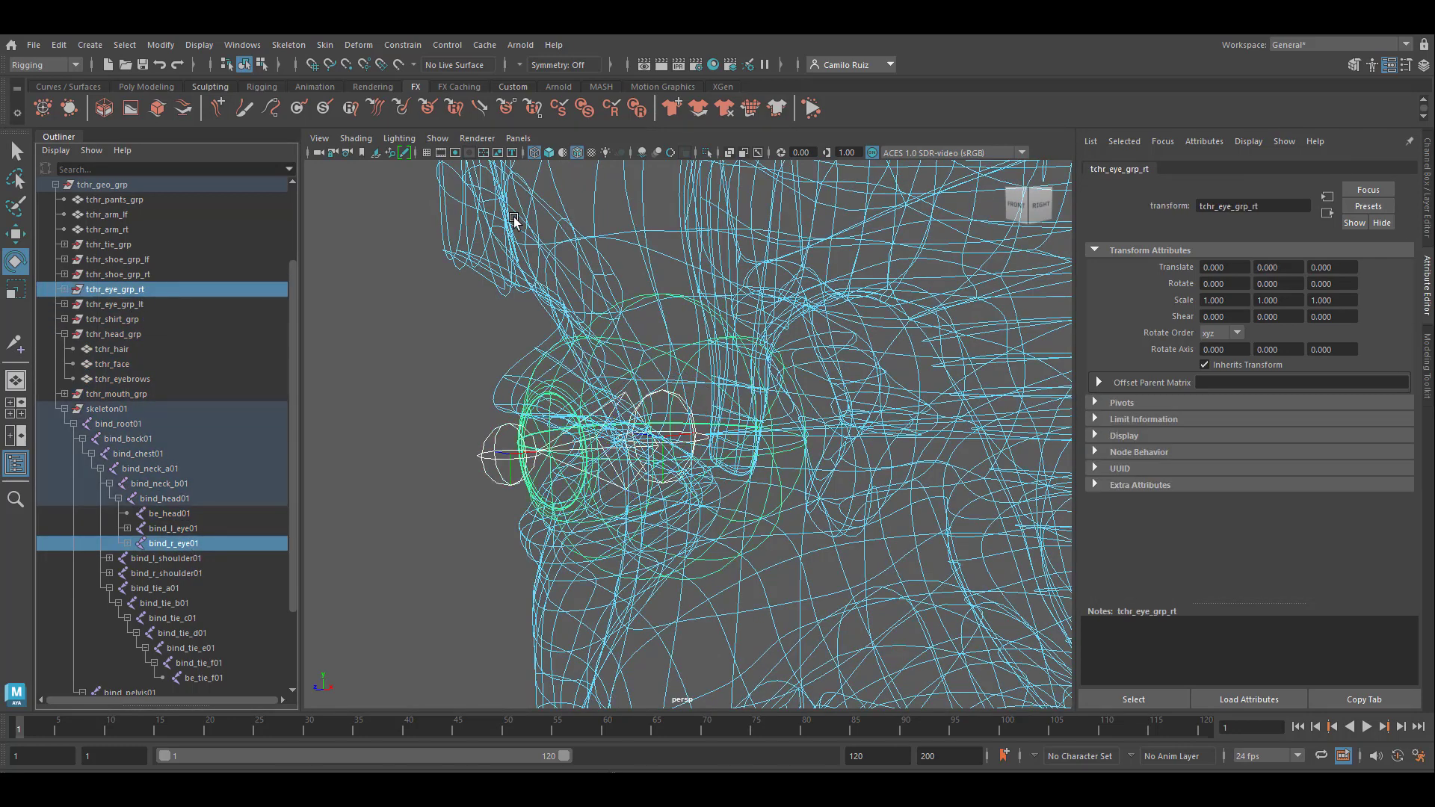
{"action": "key", "text": "g"}
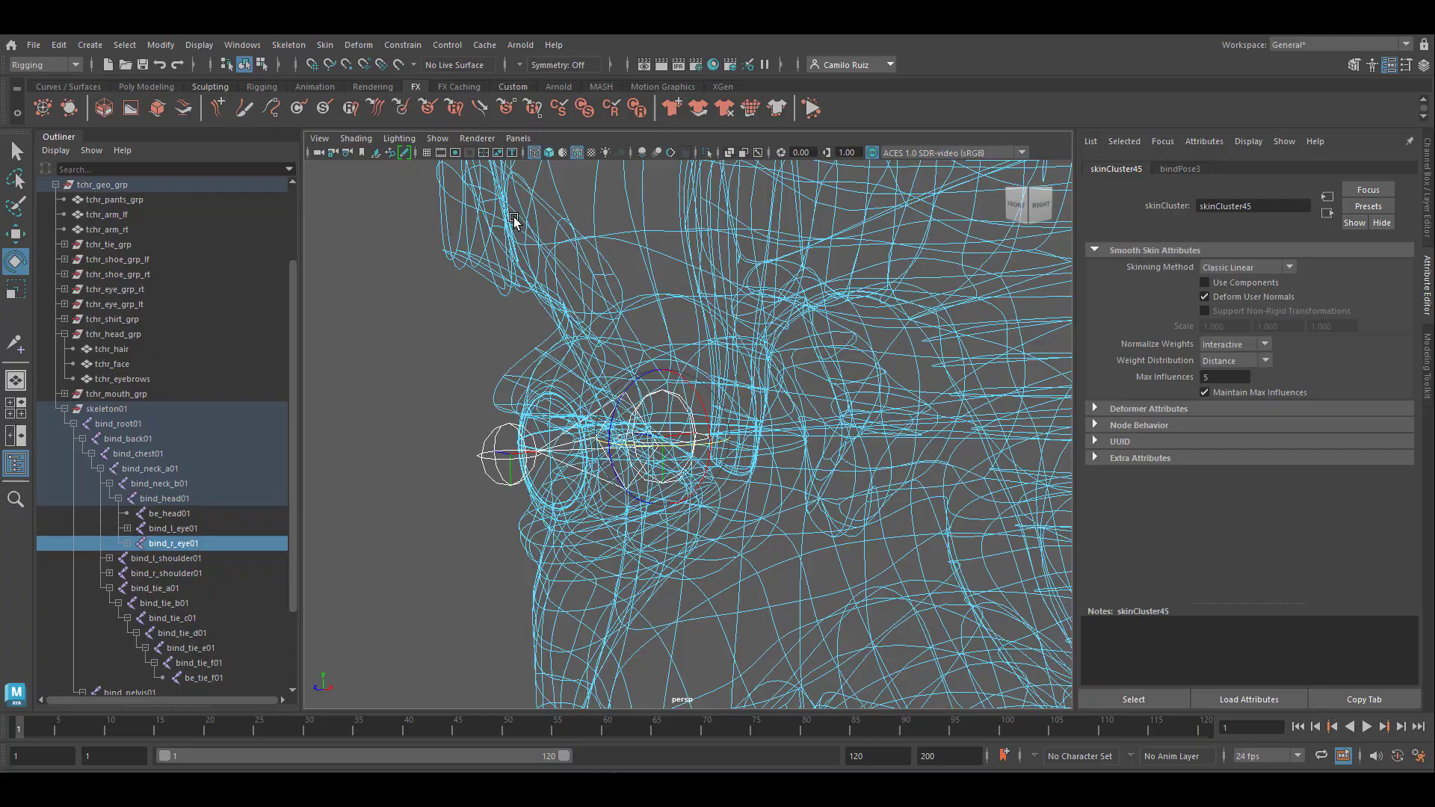
Test the right eye binding by rotating bind_r_eye01, undo the trial rotation and clear the selection.
{"action": "scroll", "coordinate": [701, 419], "scroll_direction": "down", "scroll_amount": 3}
{"action": "middle_click_drag", "start_coordinate": [695, 424], "coordinate": [545, 298], "text": "alt"}
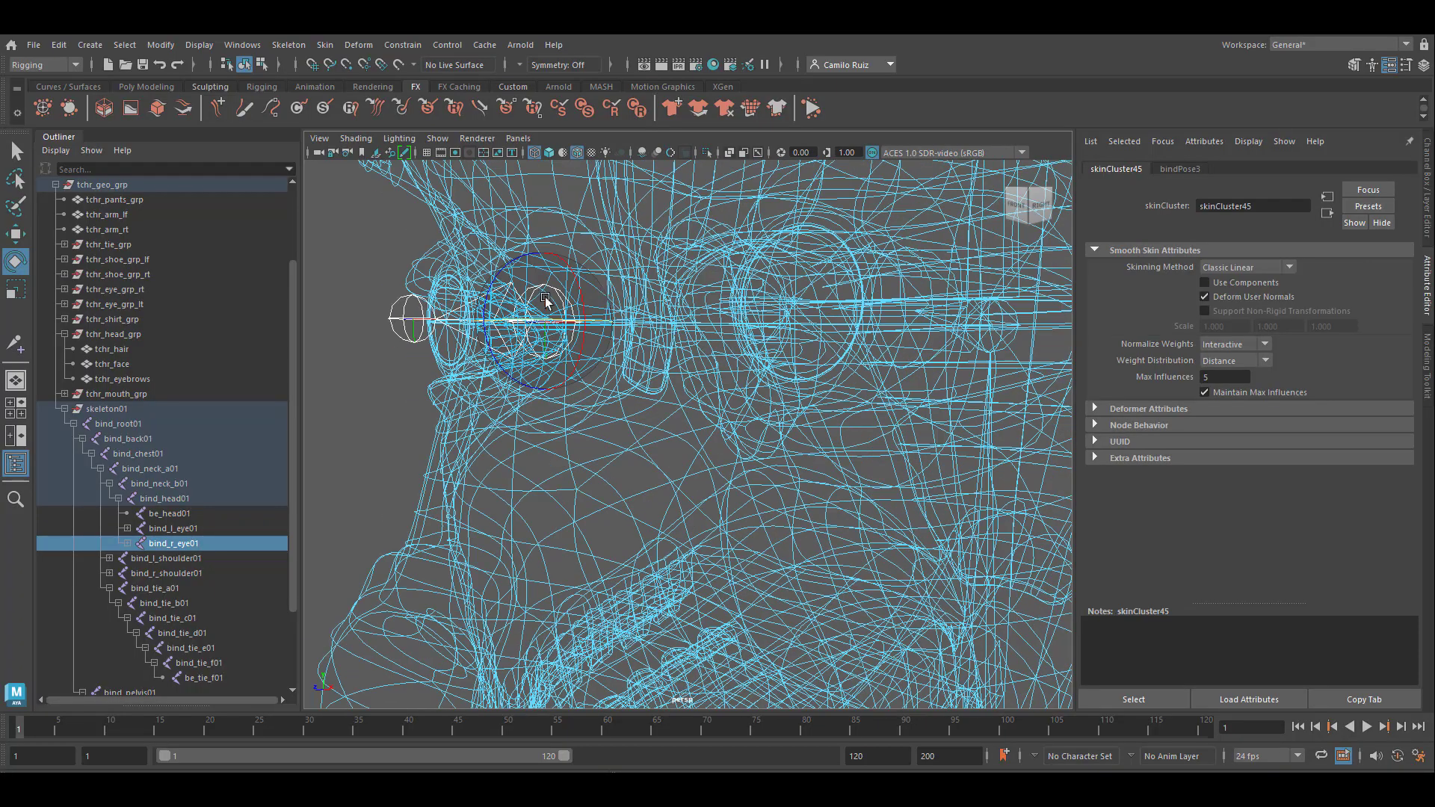
{"action": "left_click_drag", "start_coordinate": [544, 319], "coordinate": [516, 317]}
{"action": "key", "text": "ctrl+z"}
{"action": "left_click", "coordinate": [410, 380]}
{"action": "scroll", "coordinate": [413, 382], "scroll_direction": "down", "scroll_amount": 3}
{"action": "left_click_drag", "start_coordinate": [516, 407], "coordinate": [425, 434], "text": "alt"}
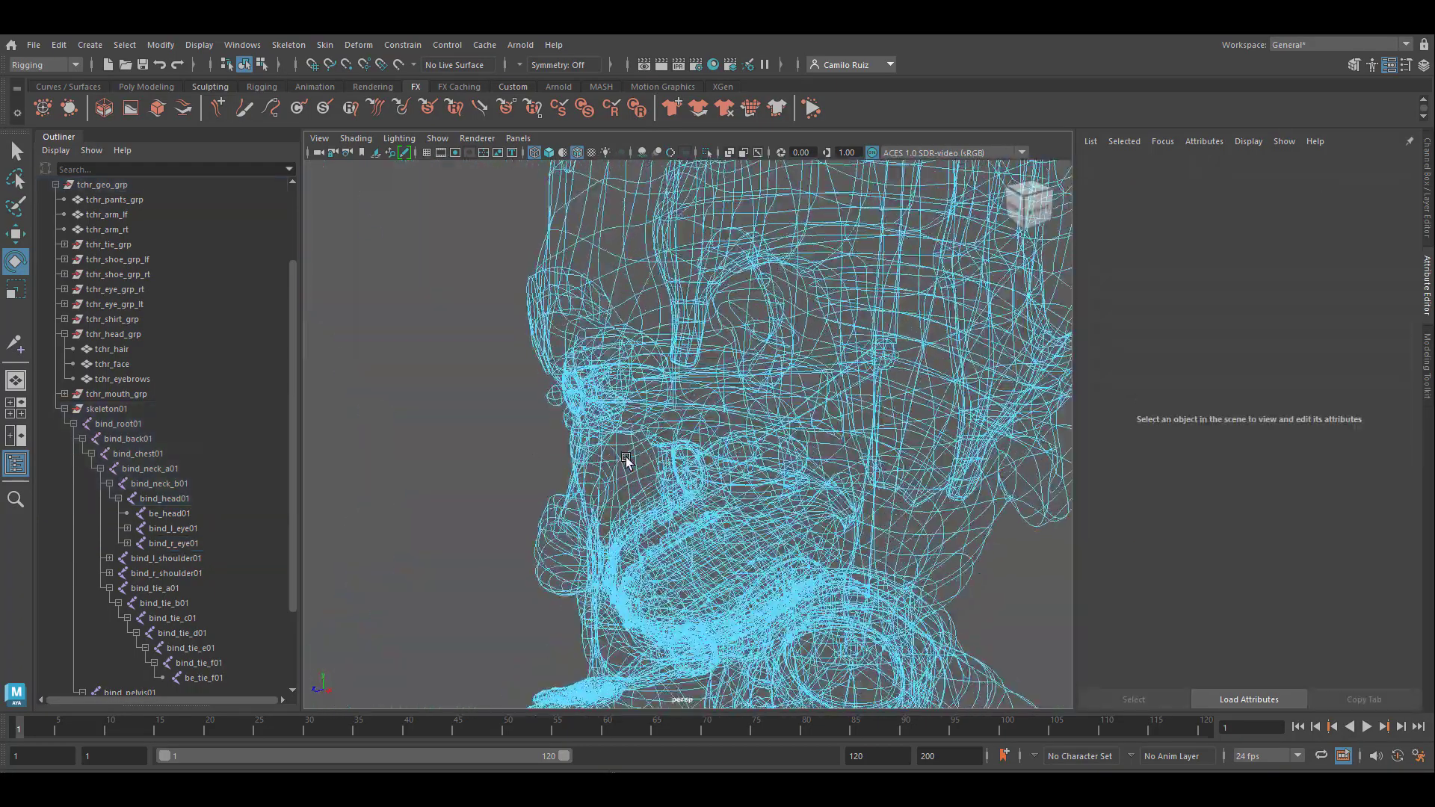
Test the head bindings by rotating the bind_neck_b01 joint in shaded display, and undo the trial rotation.
{"action": "left_click", "coordinate": [166, 485]}
{"action": "mouse_move", "coordinate": [841, 586]}
{"action": "left_mouse_down"}
{"action": "mouse_move", "coordinate": [859, 603]}
{"action": "mouse_move", "coordinate": [825, 575]}
{"action": "mouse_move", "coordinate": [800, 579]}
{"action": "mouse_move", "coordinate": [818, 577]}
{"action": "mouse_move", "coordinate": [794, 560]}
{"action": "left_mouse_up"}
{"action": "key", "text": "ctrl+z"}
{"action": "scroll", "coordinate": [829, 578], "scroll_direction": "down", "scroll_amount": 2}
{"action": "key", "text": "5"}
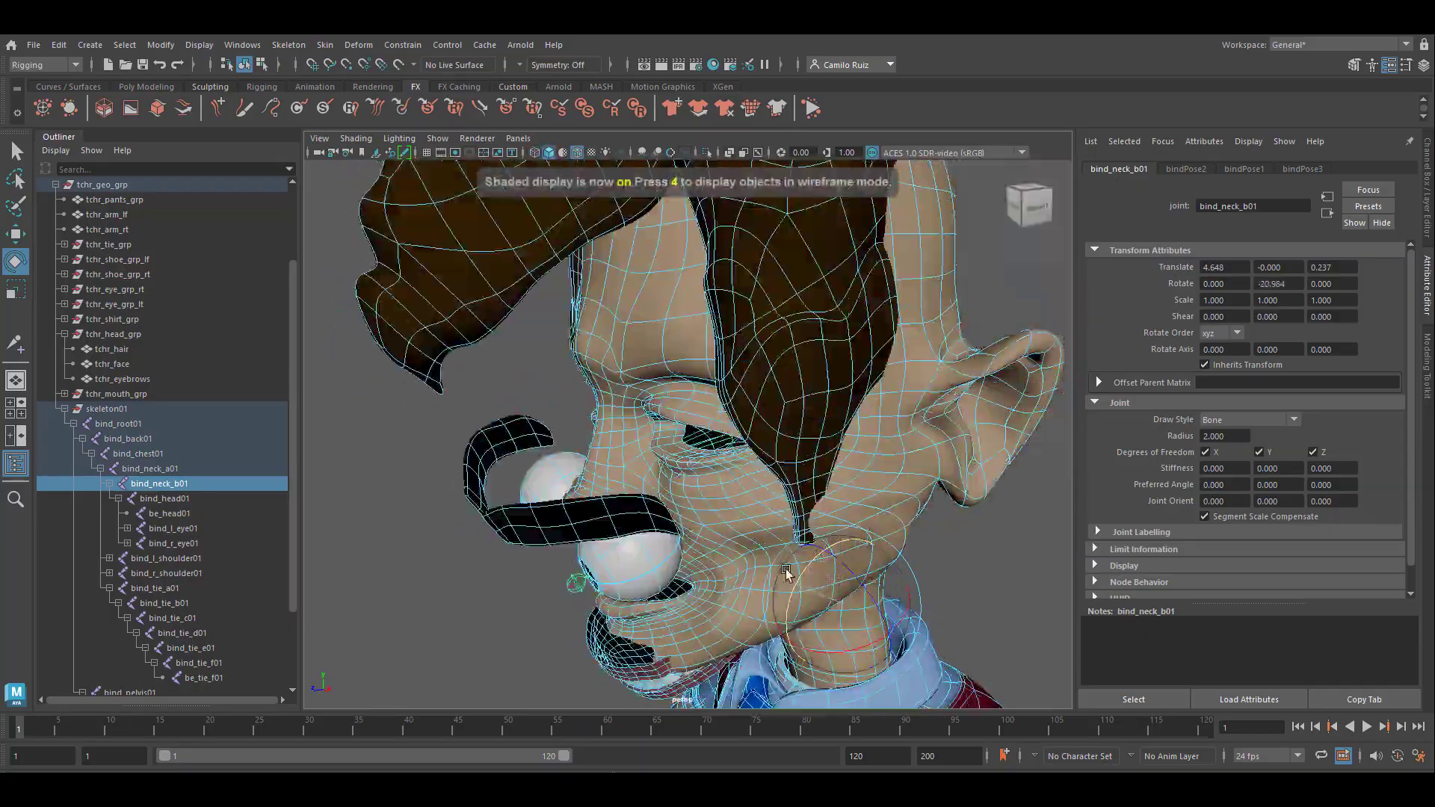
{"action": "key", "text": "ctrl+z"}
{"action": "left_click_drag", "start_coordinate": [523, 579], "coordinate": [824, 473], "text": "alt"}
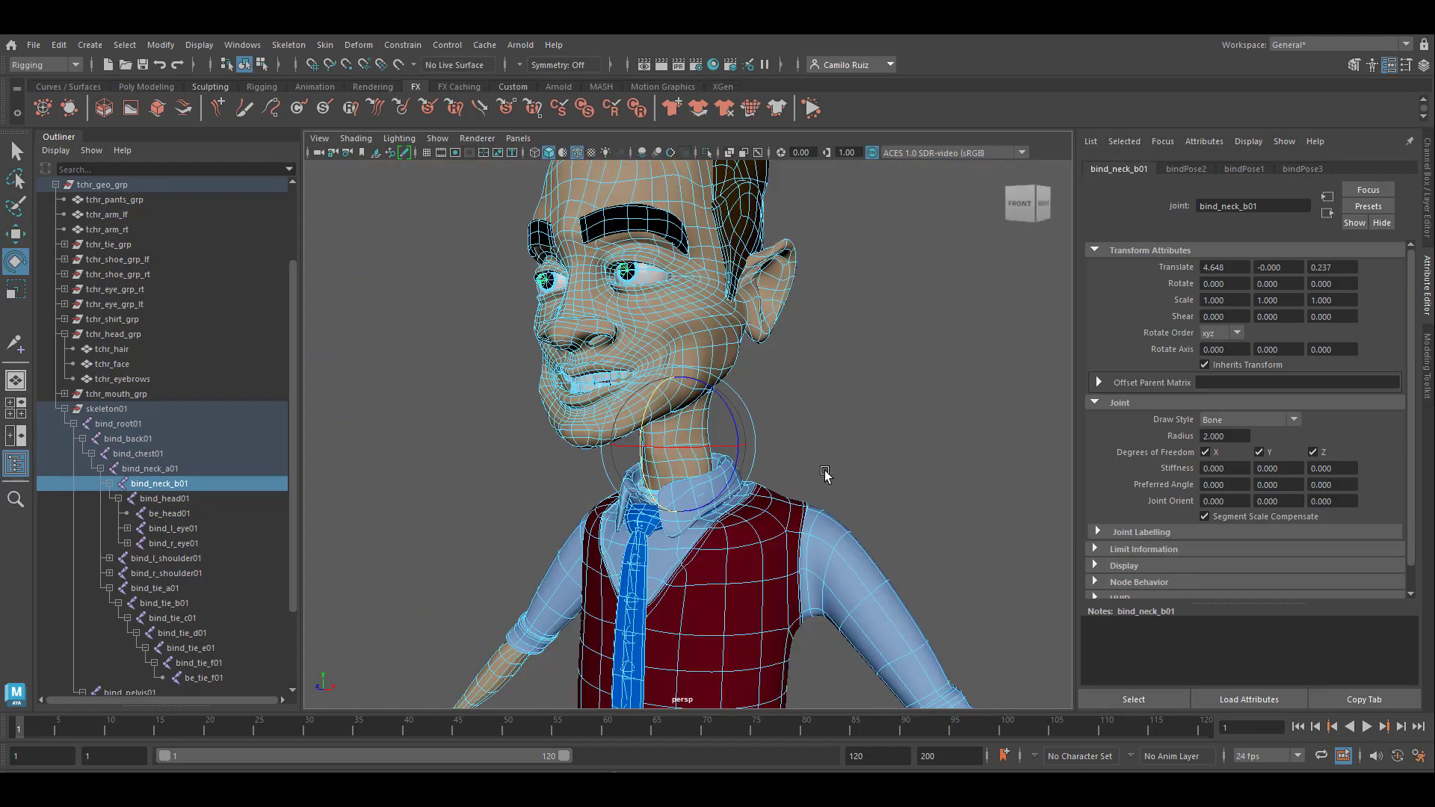
Display the character's left hand in wireframe and select its bind_l_hand01 joint, undoing the trial actions there.
{"action": "middle_click_drag", "start_coordinate": [882, 436], "coordinate": [659, 197], "text": "alt"}
{"action": "left_click_drag", "start_coordinate": [659, 197], "coordinate": [759, 337], "text": "alt"}
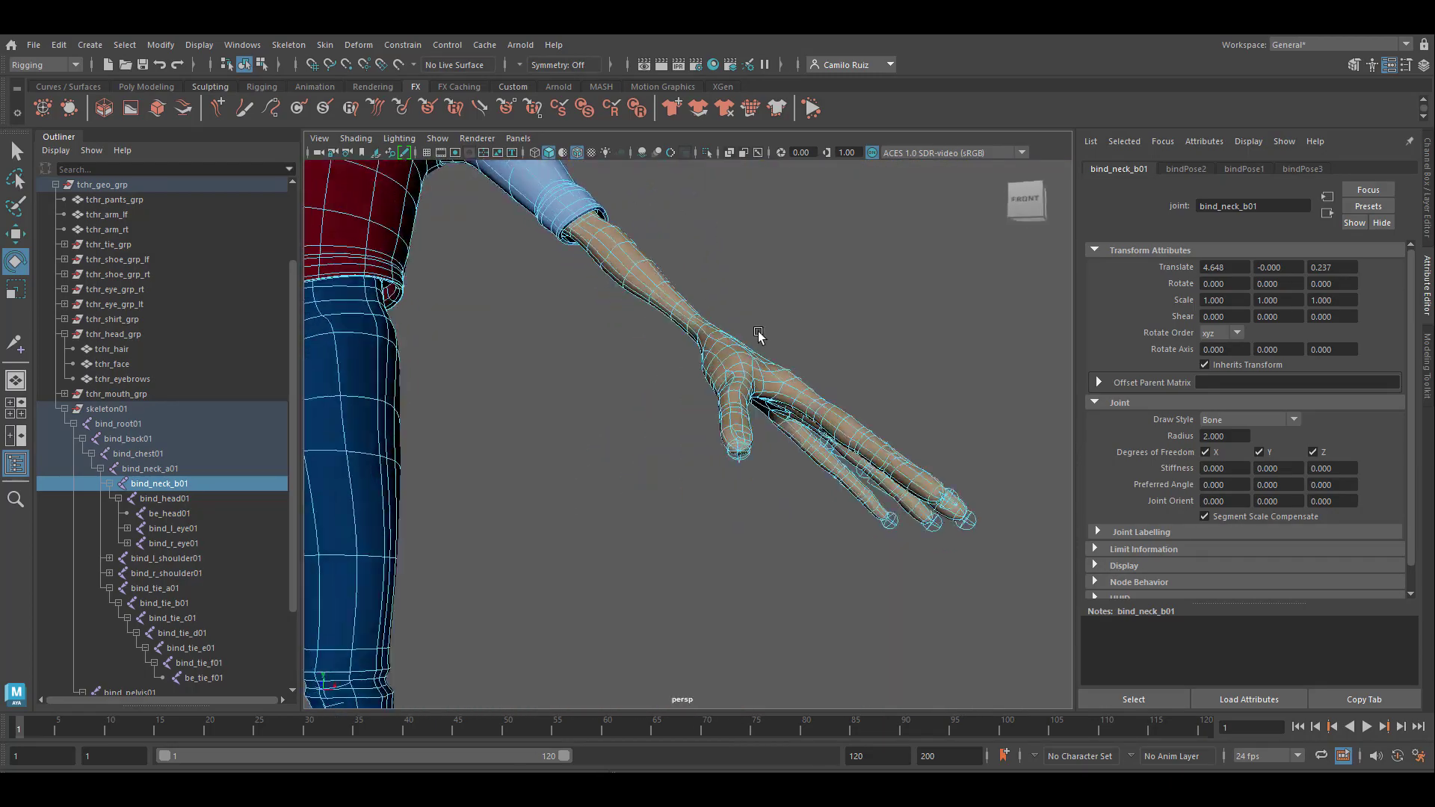
{"action": "middle_click_drag", "start_coordinate": [759, 336], "coordinate": [807, 413], "text": "alt"}
{"action": "scroll", "coordinate": [807, 413], "scroll_direction": "up", "scroll_amount": 5}
{"action": "key", "text": "4"}
{"action": "left_click_drag", "start_coordinate": [807, 413], "coordinate": [762, 363], "text": "alt"}
{"action": "middle_click_drag", "start_coordinate": [763, 363], "coordinate": [893, 379], "text": "alt"}
{"action": "left_click", "coordinate": [706, 235]}
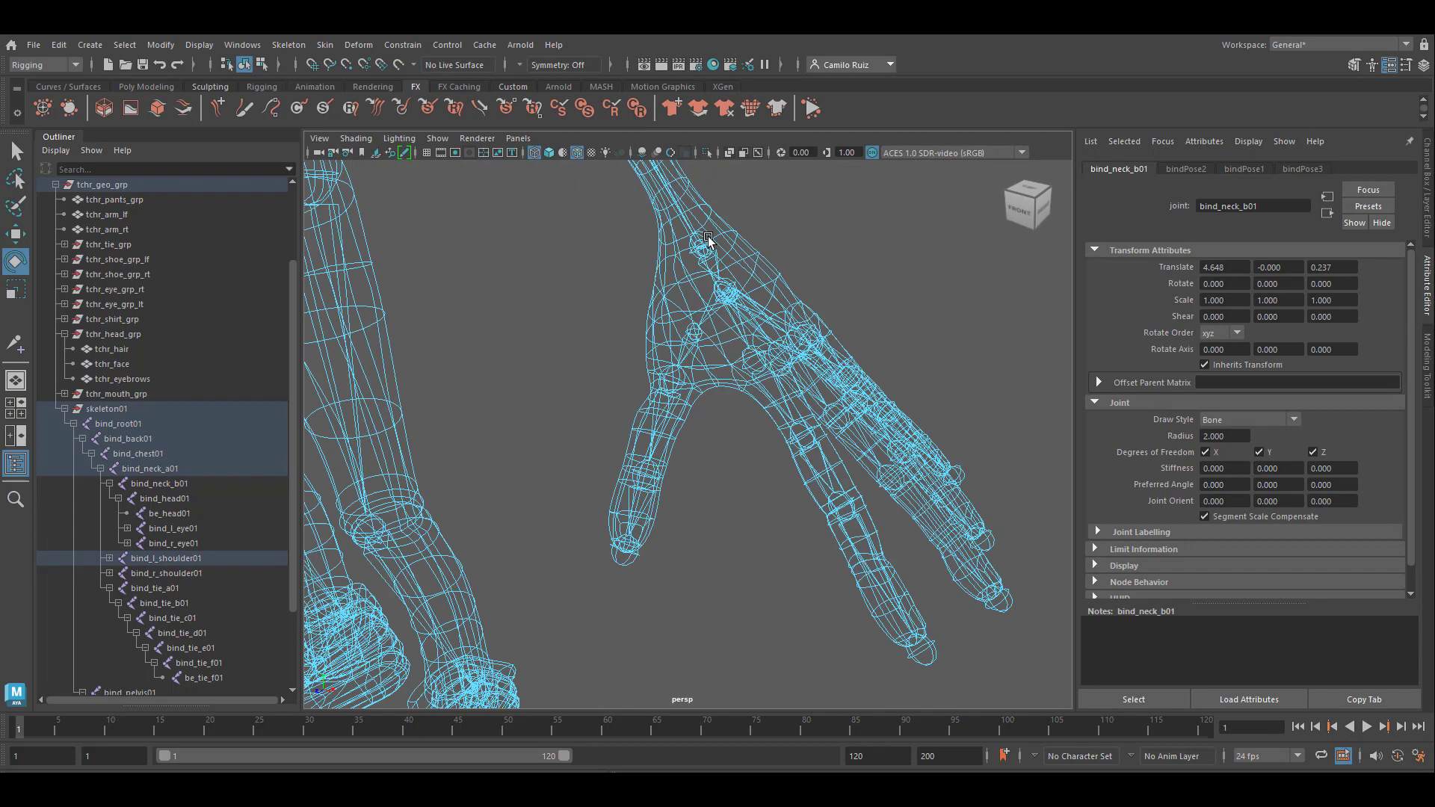
{"action": "key", "text": "ctrl+z"}
{"action": "key", "text": "ctrl+z"}
{"action": "key", "text": "ctrl+z"}
{"action": "key", "text": "ctrl+z"}
{"action": "key", "text": "ctrl+z"}
{"action": "key", "text": "ctrl+z"}
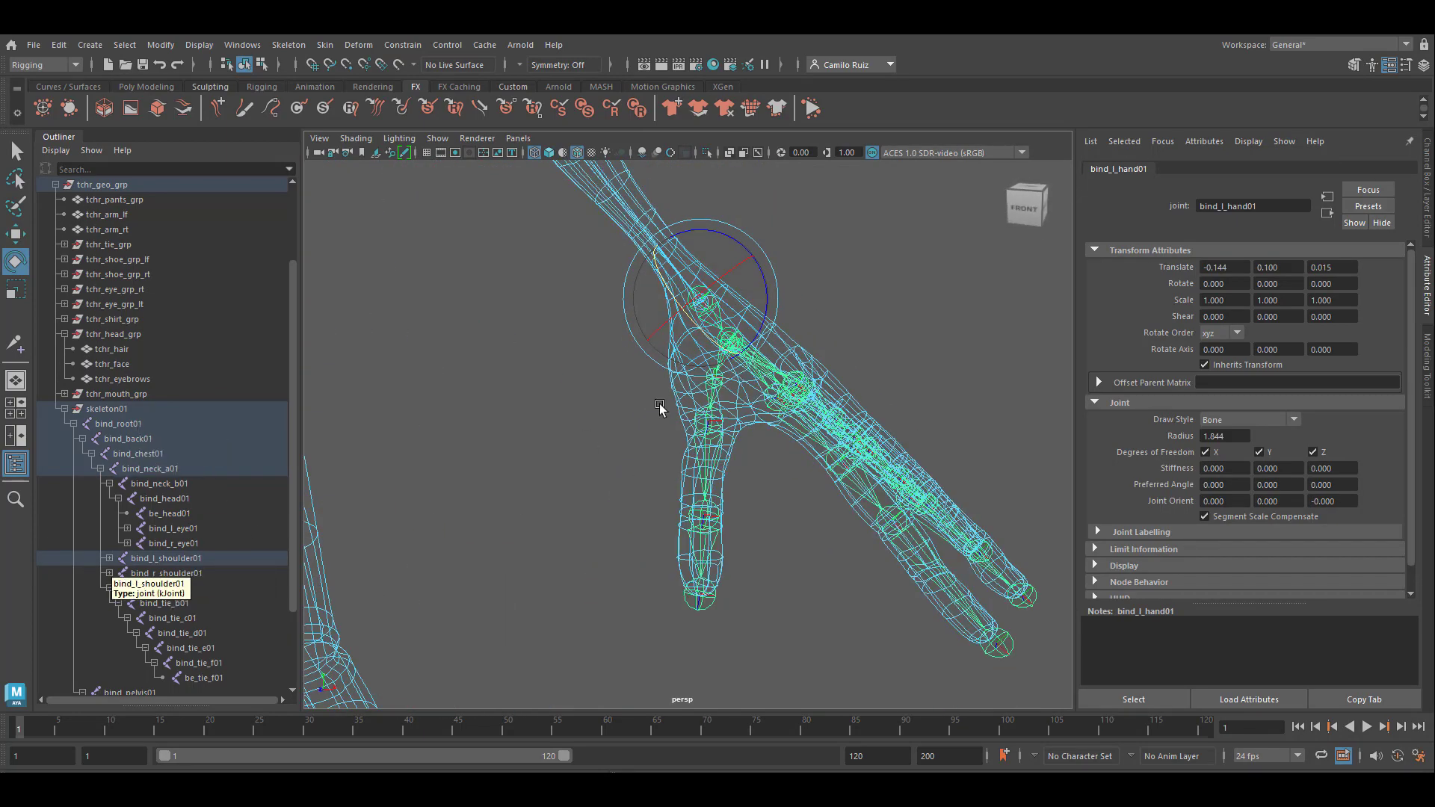
Expand the left arm joint hierarchy from bind_l_shoulder01 down to the hand and select bind_l_handroot01.
{"action": "left_click", "coordinate": [110, 558]}
{"action": "left_click", "coordinate": [119, 573]}
{"action": "left_click", "coordinate": [127, 588]}
{"action": "left_click", "coordinate": [136, 603]}
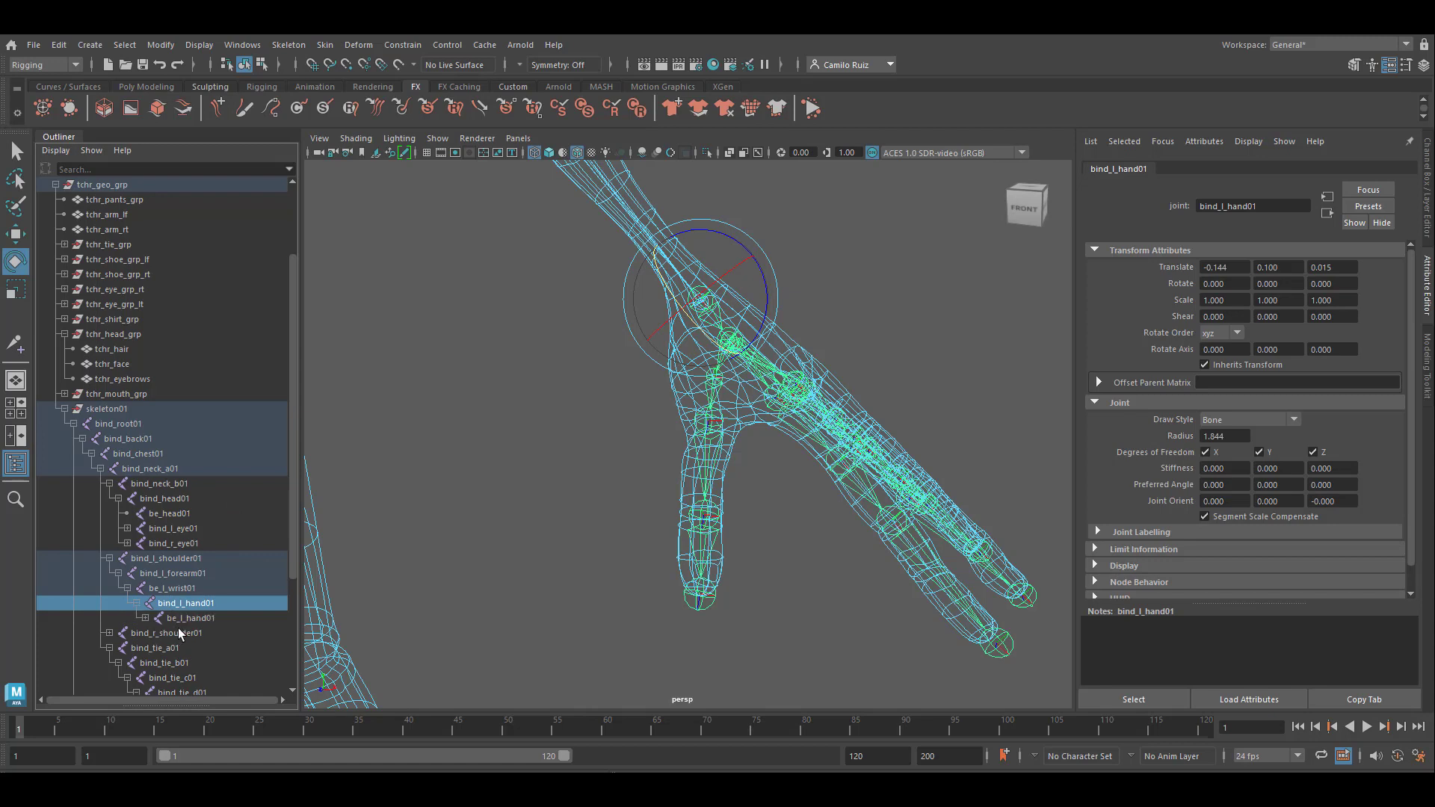
{"action": "left_click", "coordinate": [188, 589]}
{"action": "left_click", "coordinate": [202, 601]}
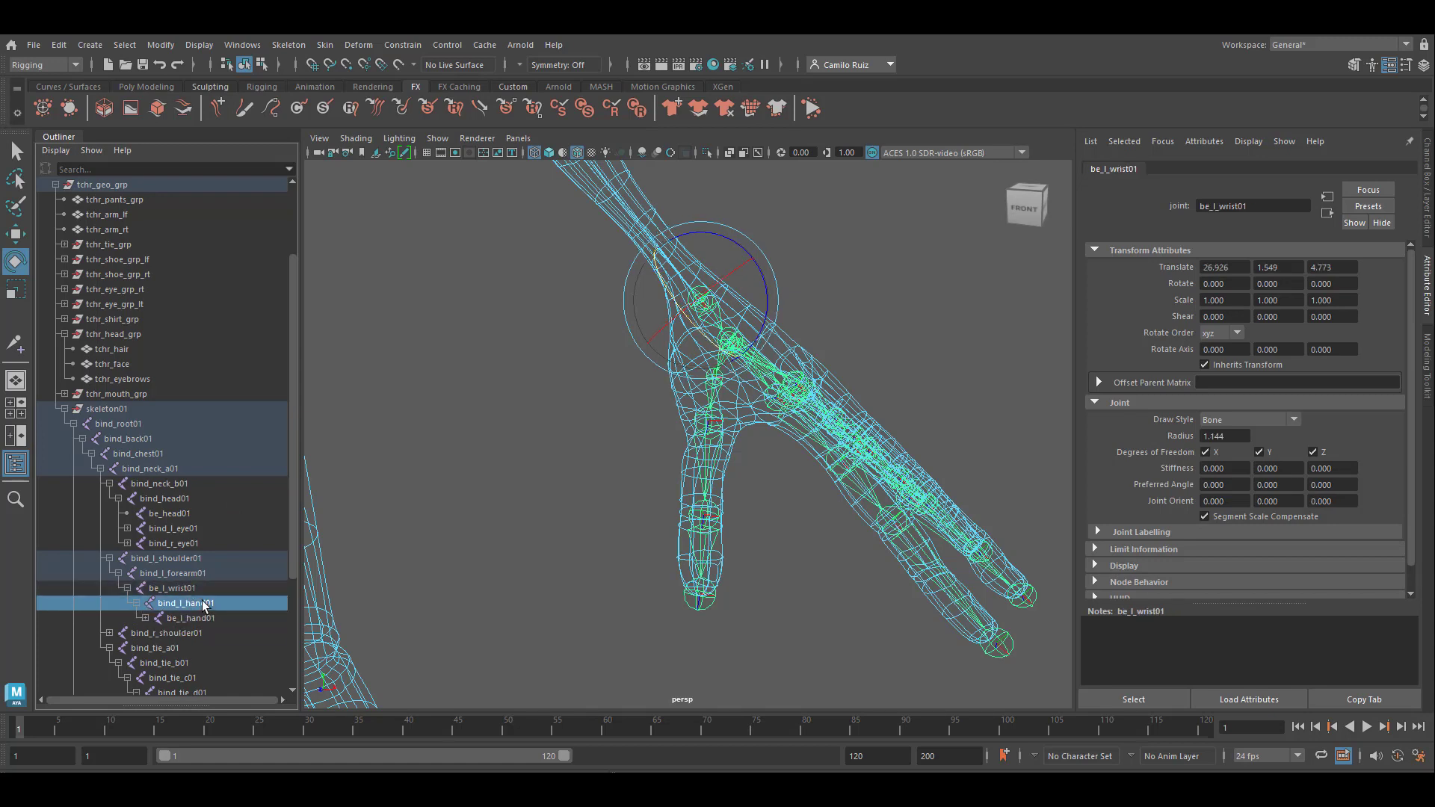
{"action": "left_click", "coordinate": [145, 619]}
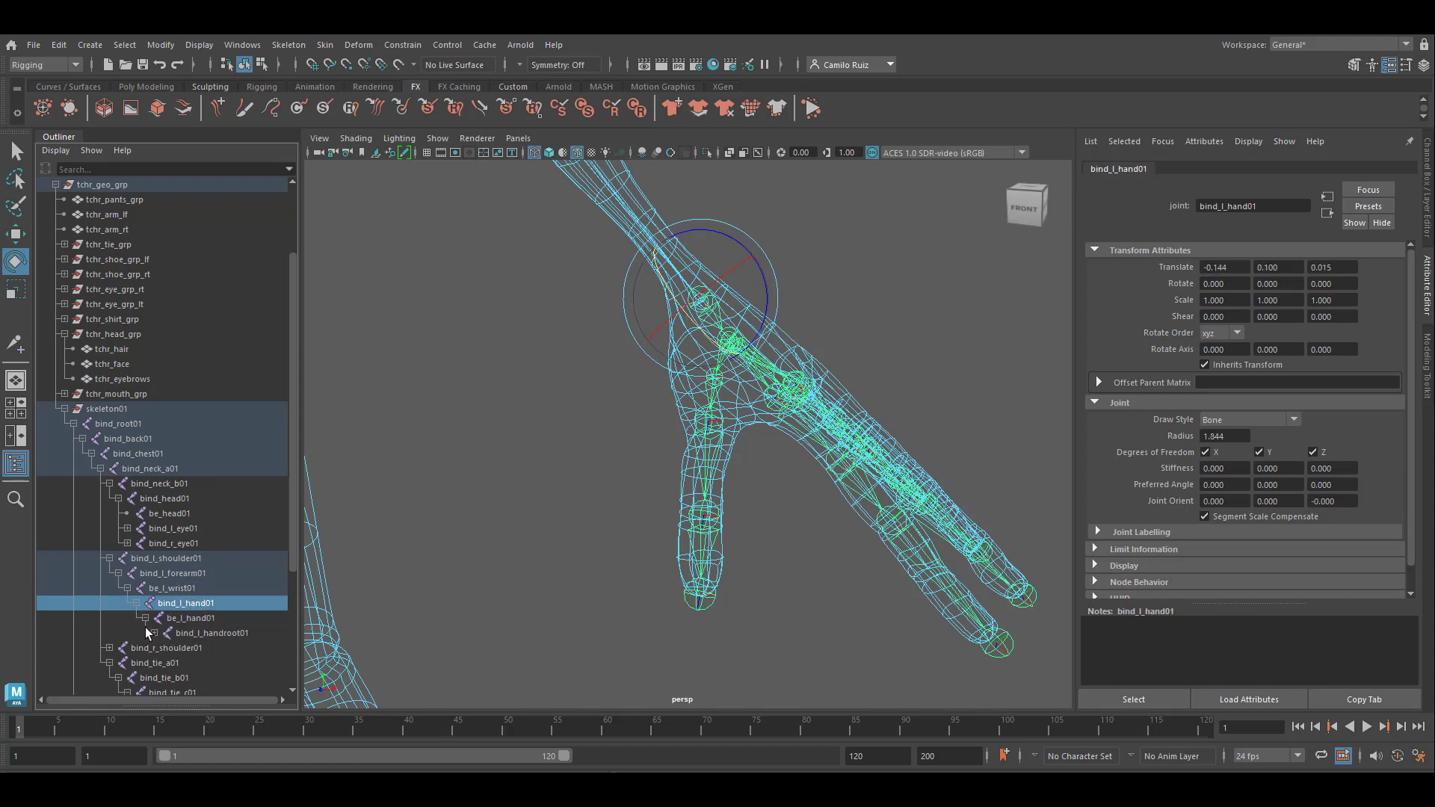
{"action": "left_click", "coordinate": [187, 619]}
{"action": "left_click", "coordinate": [212, 633]}
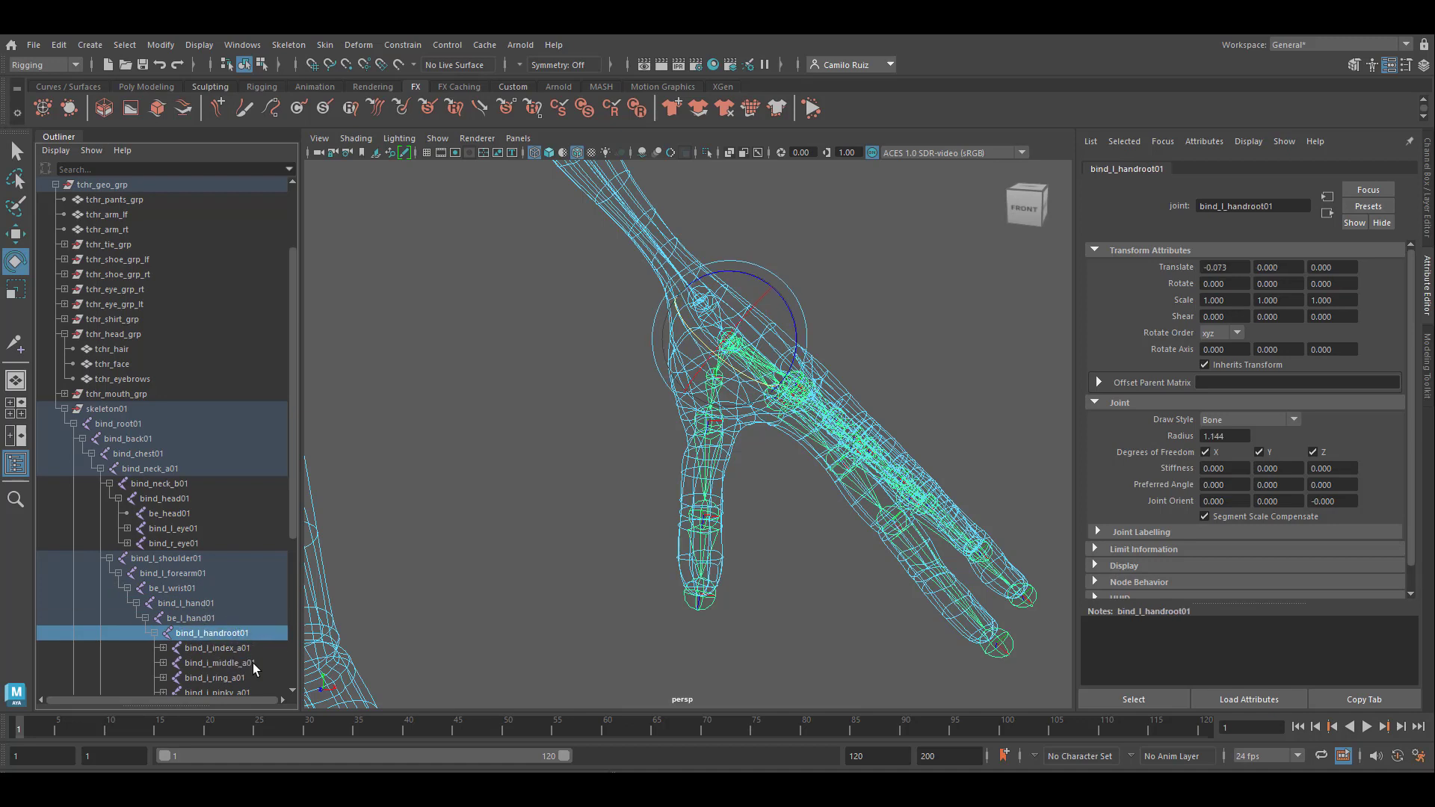
Expand the index, middle, ring, pinky and thumb joint chains under bind_l_handroot01 in the hierarchy.
{"action": "scroll", "coordinate": [281, 643], "scroll_direction": "down", "scroll_amount": 3}
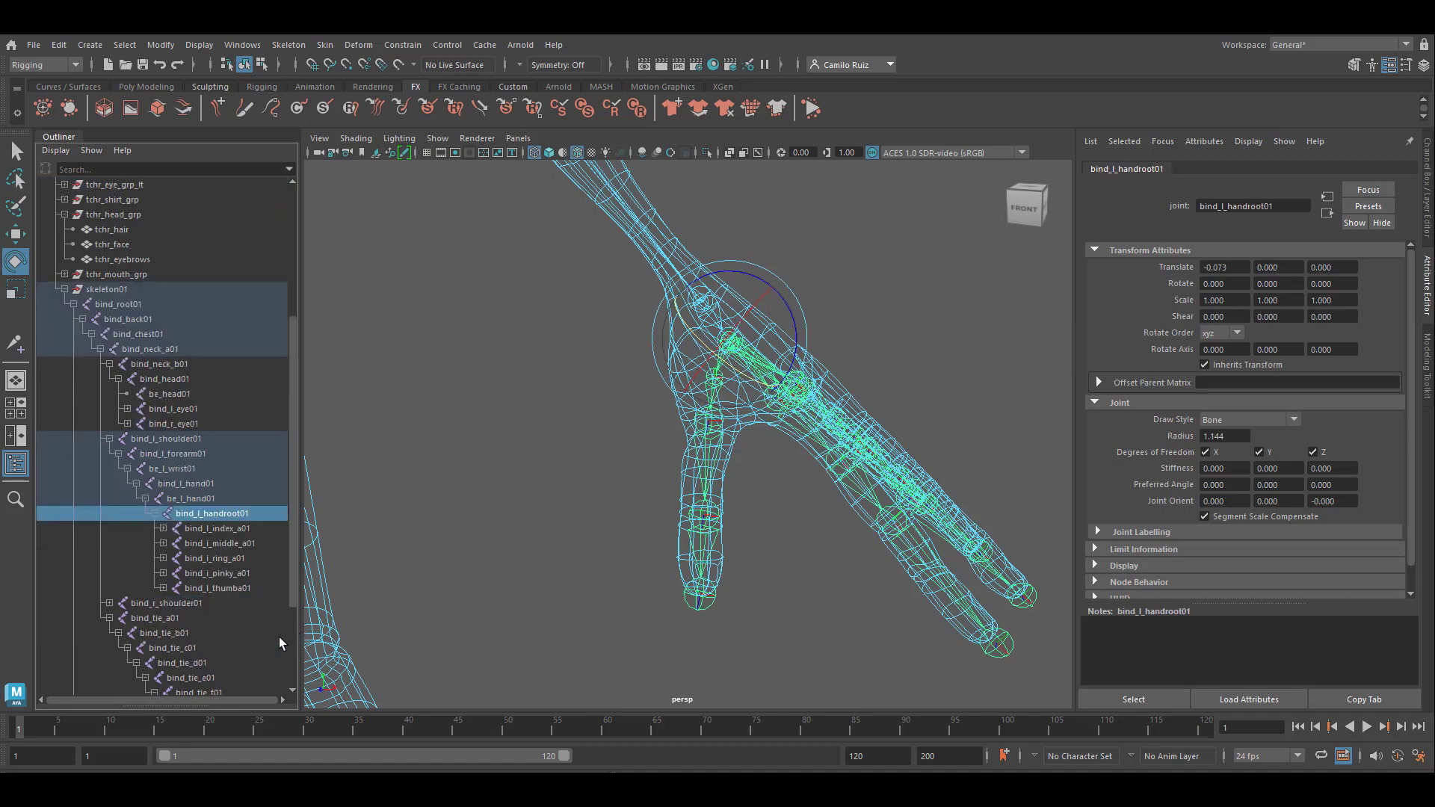
{"action": "left_click", "coordinate": [163, 528]}
{"action": "left_click", "coordinate": [172, 543]}
{"action": "left_click", "coordinate": [181, 558]}
{"action": "left_click", "coordinate": [163, 588]}
{"action": "left_click", "coordinate": [172, 603]}
{"action": "left_click", "coordinate": [180, 618]}
{"action": "scroll", "coordinate": [180, 618], "scroll_direction": "down", "scroll_amount": 5}
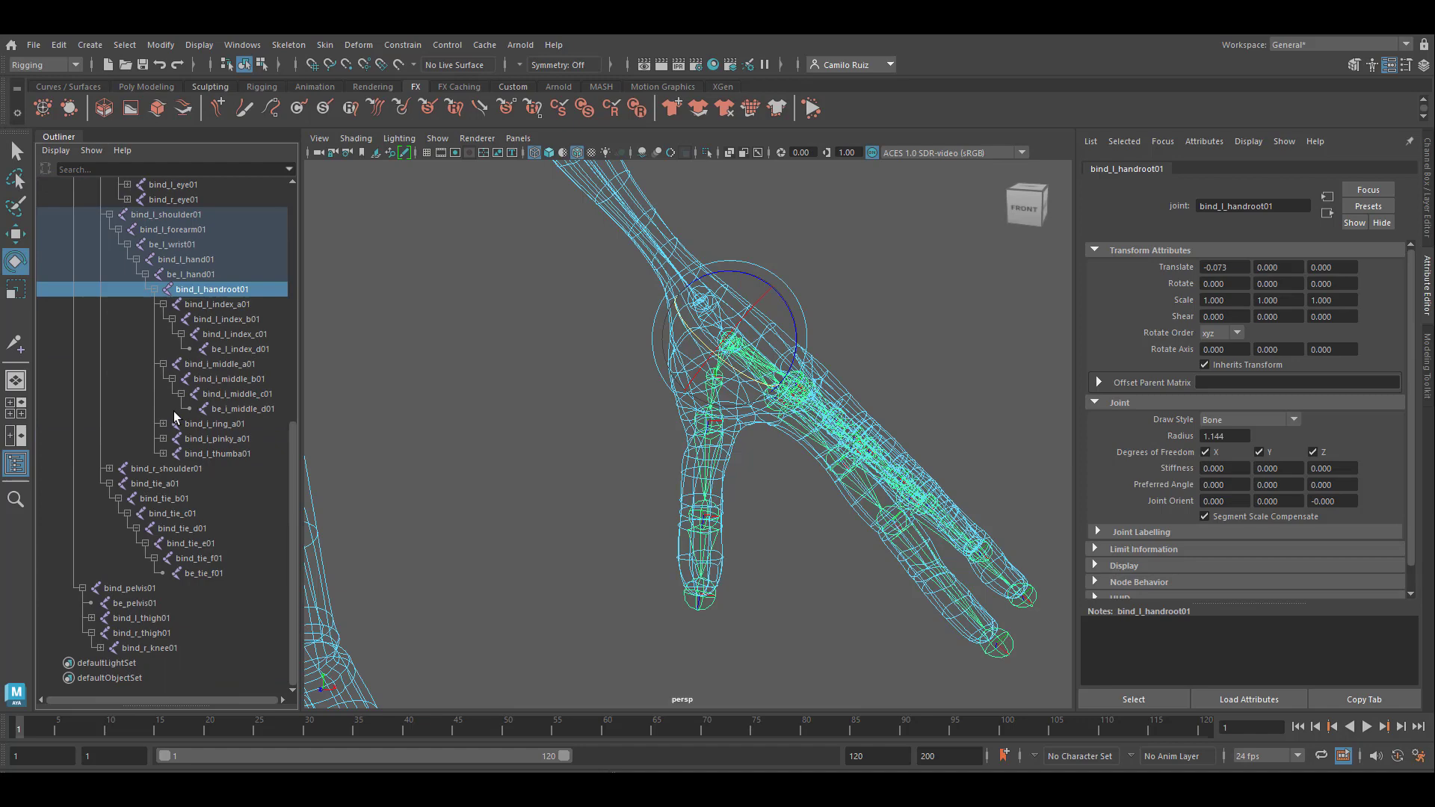
{"action": "left_click", "coordinate": [163, 424]}
{"action": "left_click", "coordinate": [163, 484]}
{"action": "left_click", "coordinate": [172, 498]}
{"action": "left_click", "coordinate": [181, 513]}
{"action": "left_click", "coordinate": [163, 543]}
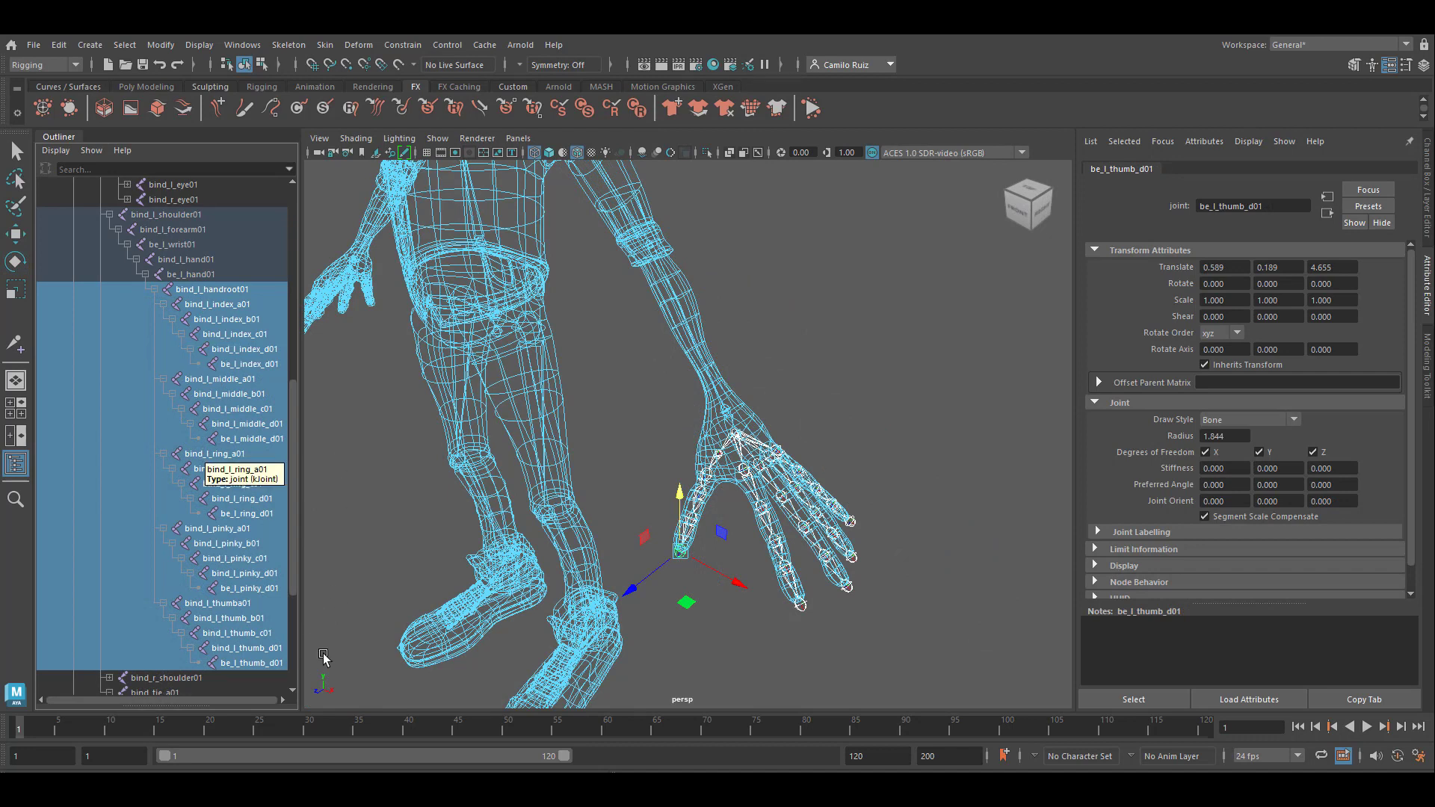
Remove the be_l_thumb_d01, be_l_pinky_d01, be_l_ring_d01, be_l_middle_d01 and be_l_index_d01 end joints from the hand joint selection.
{"action": "left_click", "coordinate": [232, 665], "text": "ctrl"}
{"action": "left_click", "coordinate": [245, 588], "text": "ctrl"}
{"action": "left_click", "coordinate": [236, 513], "text": "ctrl"}
{"action": "left_click", "coordinate": [253, 442], "text": "ctrl"}
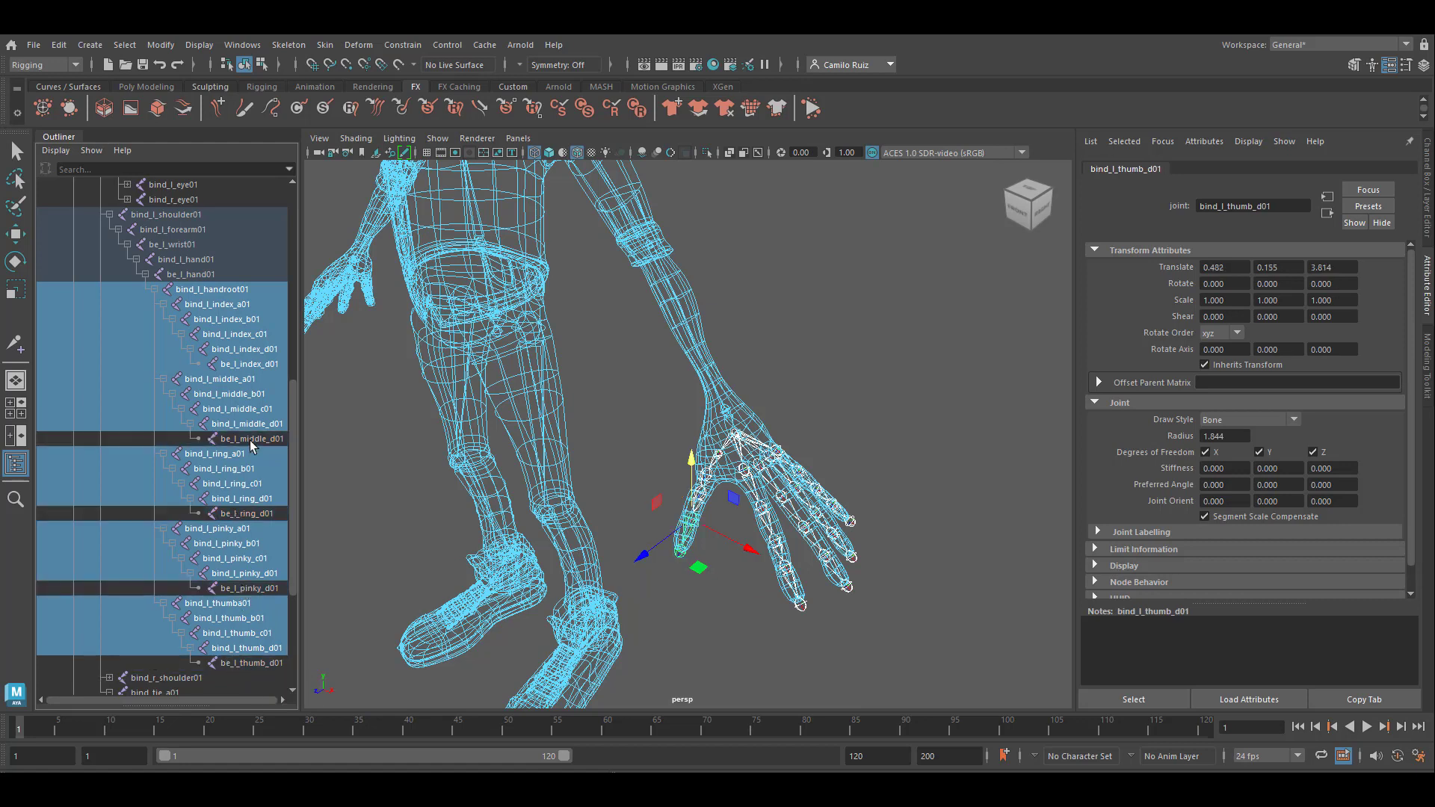
{"action": "left_click", "coordinate": [247, 364], "text": "ctrl"}
Add be_l_hand01, bind_l_hand01 and bind_l_forearm01 to the joint selection, leaving be_l_wrist01 out.
{"action": "left_click", "coordinate": [203, 274], "text": "ctrl"}
{"action": "left_click", "coordinate": [202, 260], "text": "ctrl"}
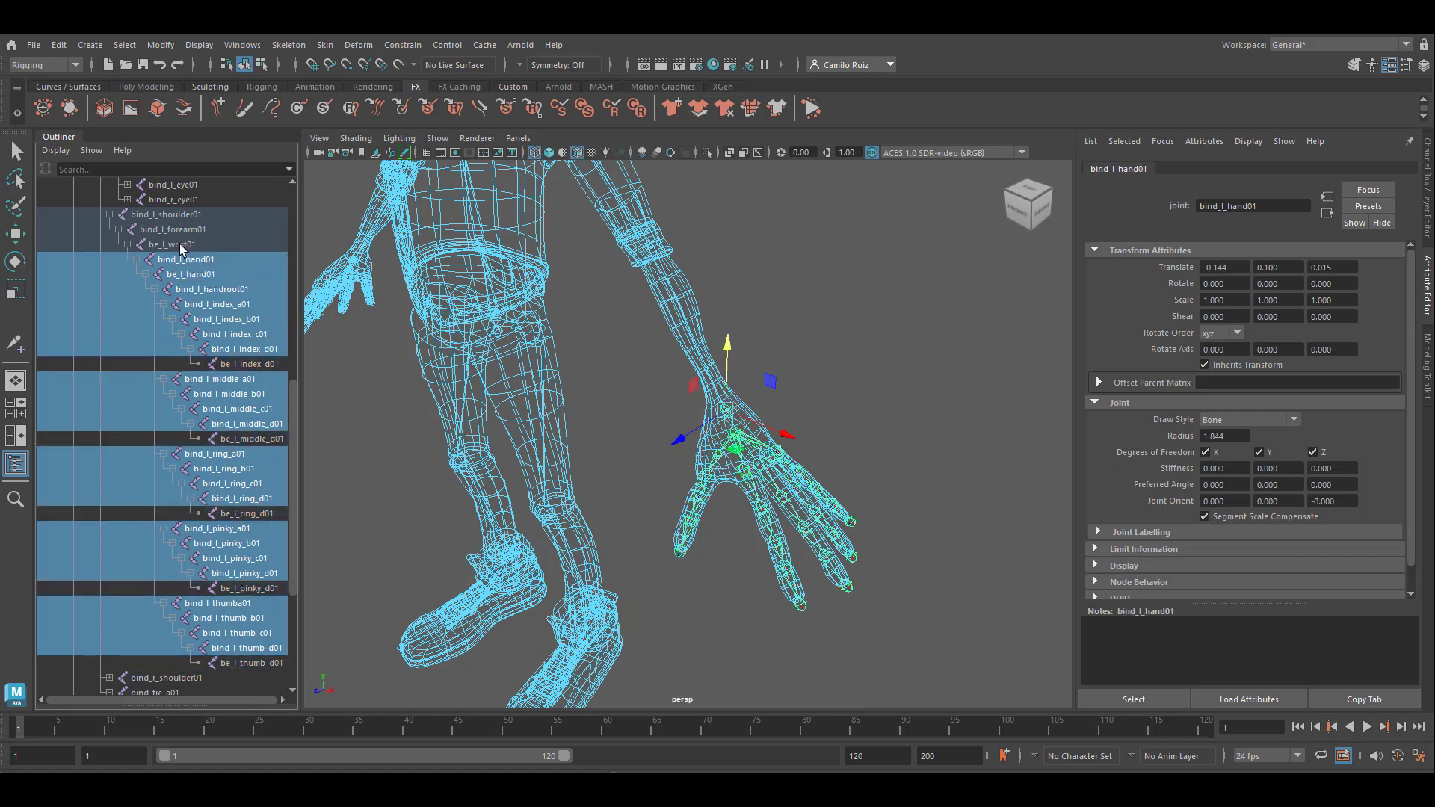
{"action": "left_click", "coordinate": [192, 243], "text": "ctrl"}
{"action": "left_click", "coordinate": [191, 230], "text": "ctrl"}
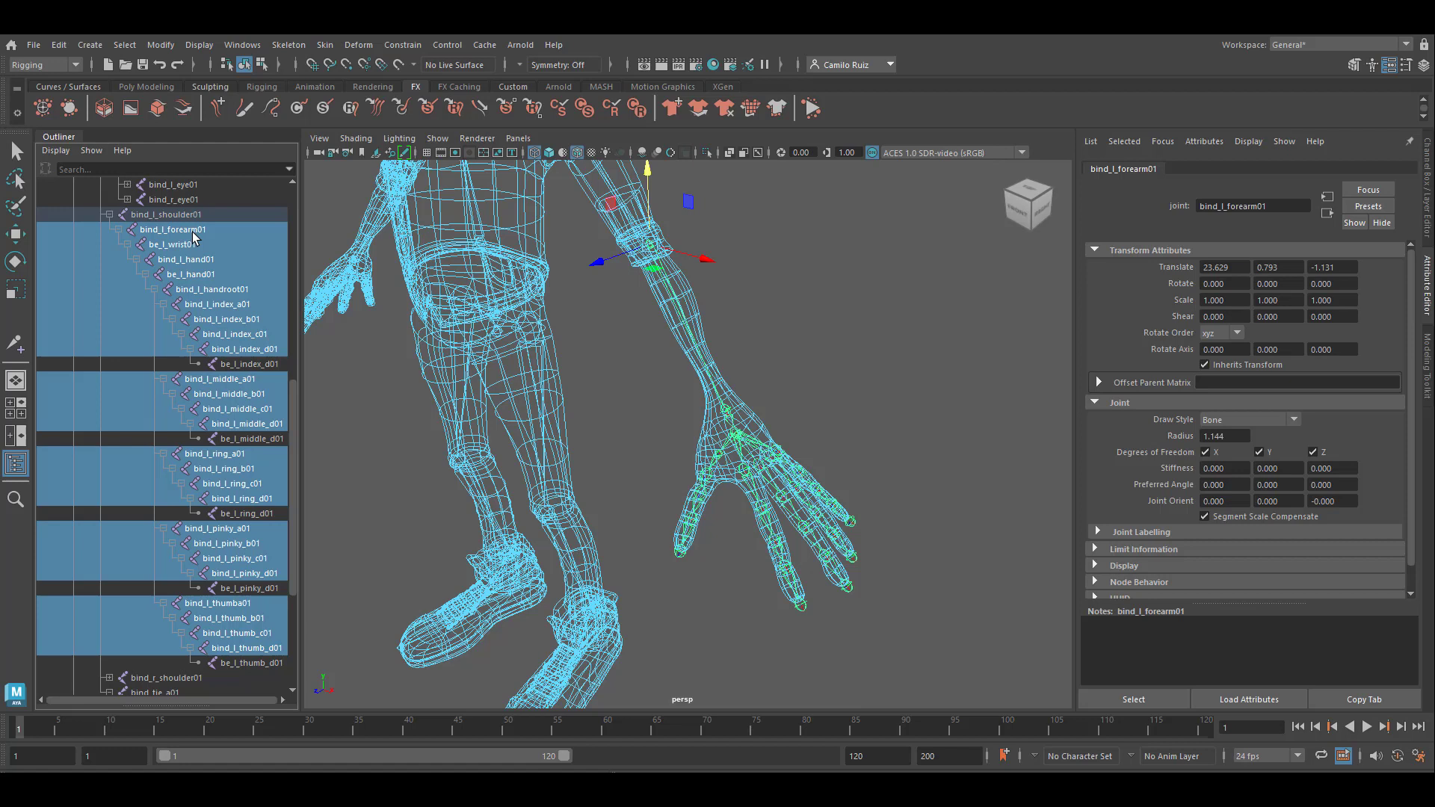
{"action": "left_click", "coordinate": [190, 243], "text": "ctrl"}
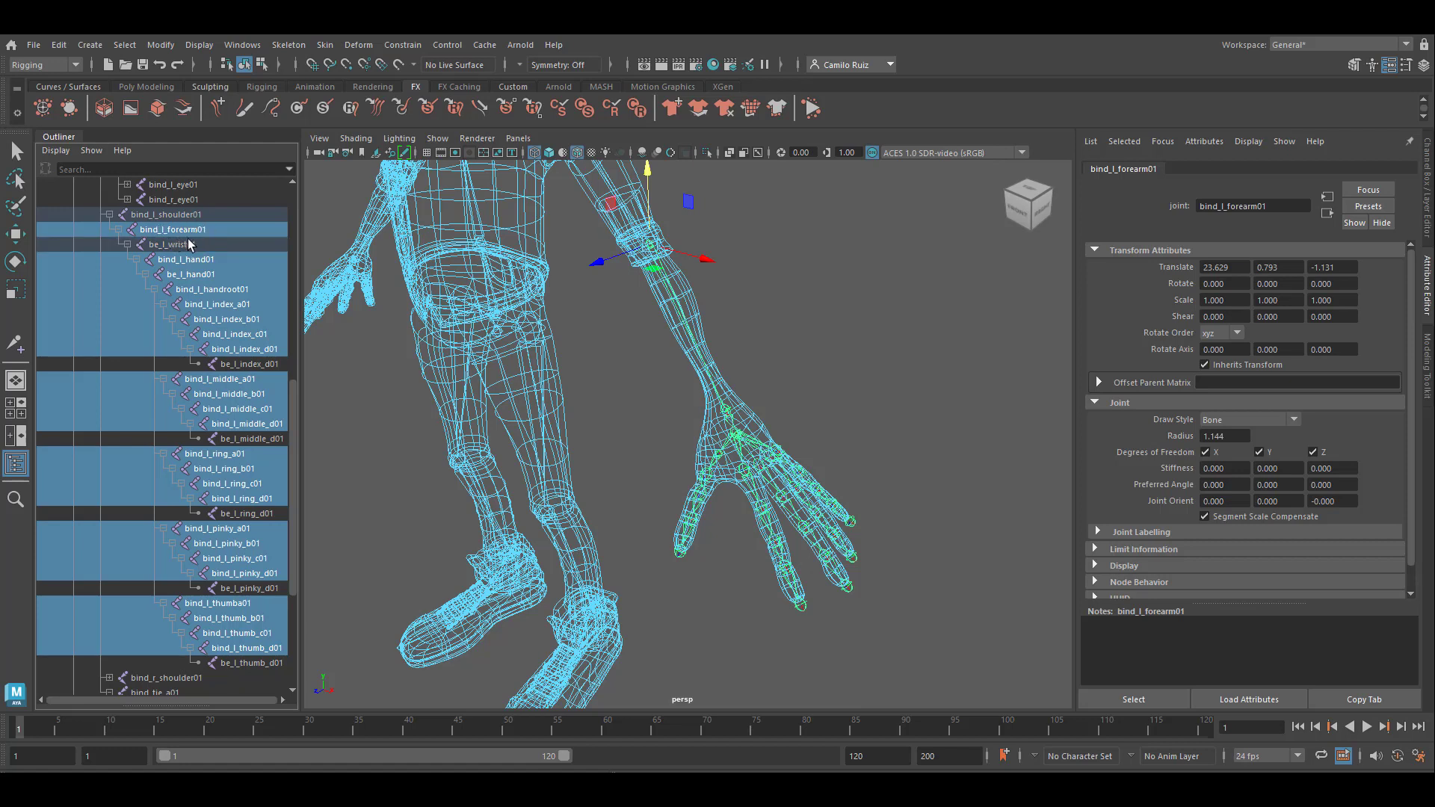
Bind the tchr_arm_lf mesh to the selected joints with closest distance, classic linear skinning and 3 max influences.
{"action": "left_click", "coordinate": [692, 303], "text": "shift"}
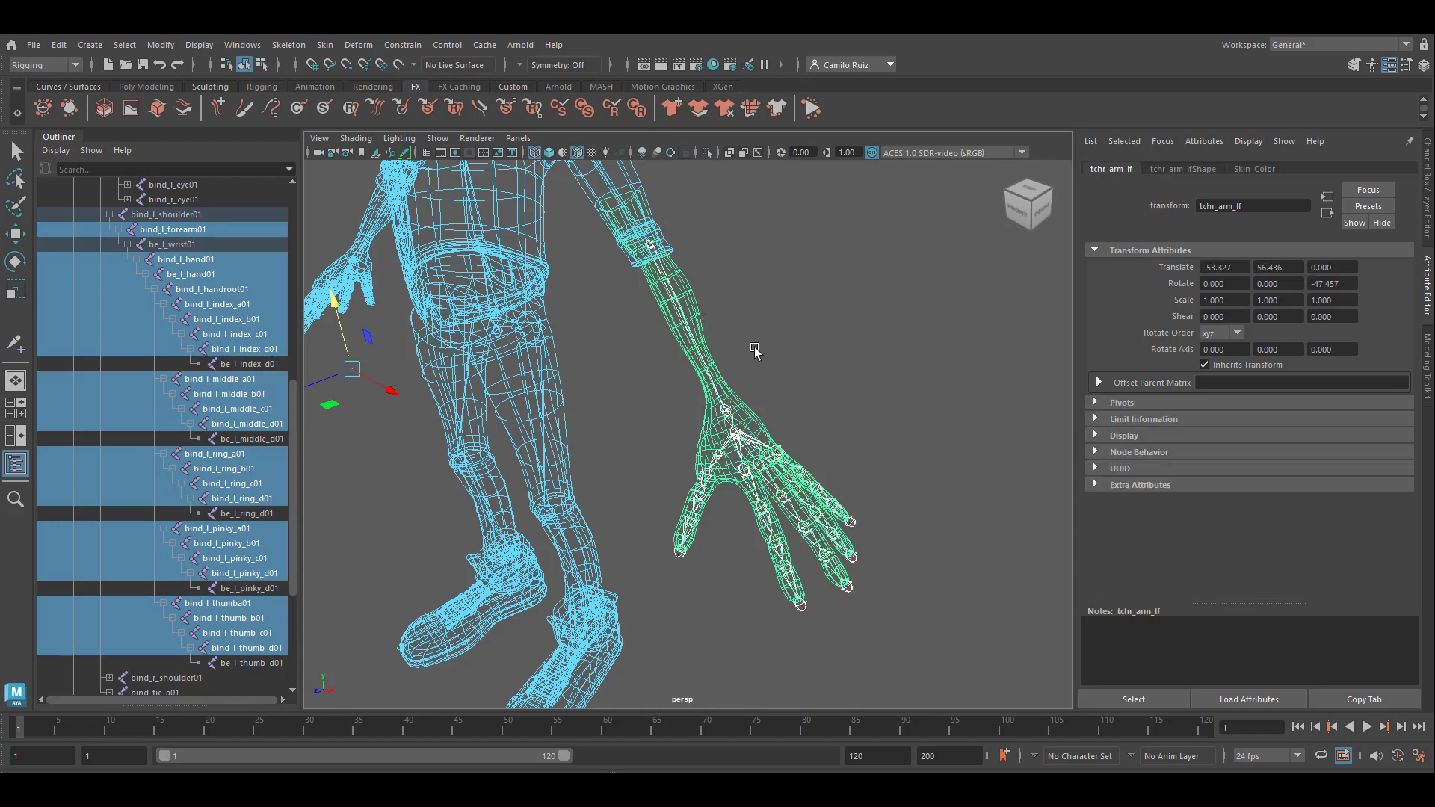
{"action": "left_click", "coordinate": [351, 45]}
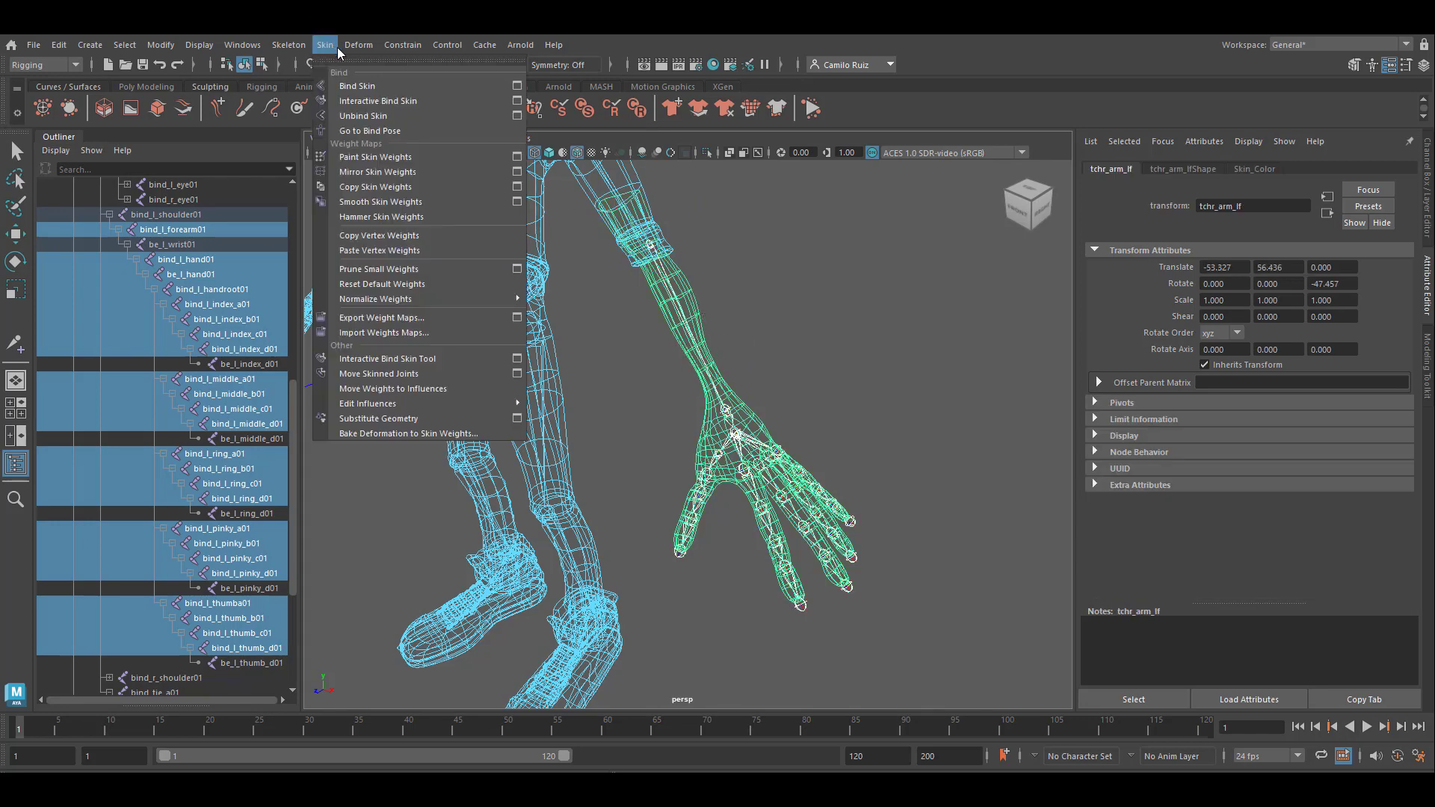
{"action": "mouse_move", "coordinate": [324, 44]}
{"action": "left_click", "coordinate": [517, 85]}
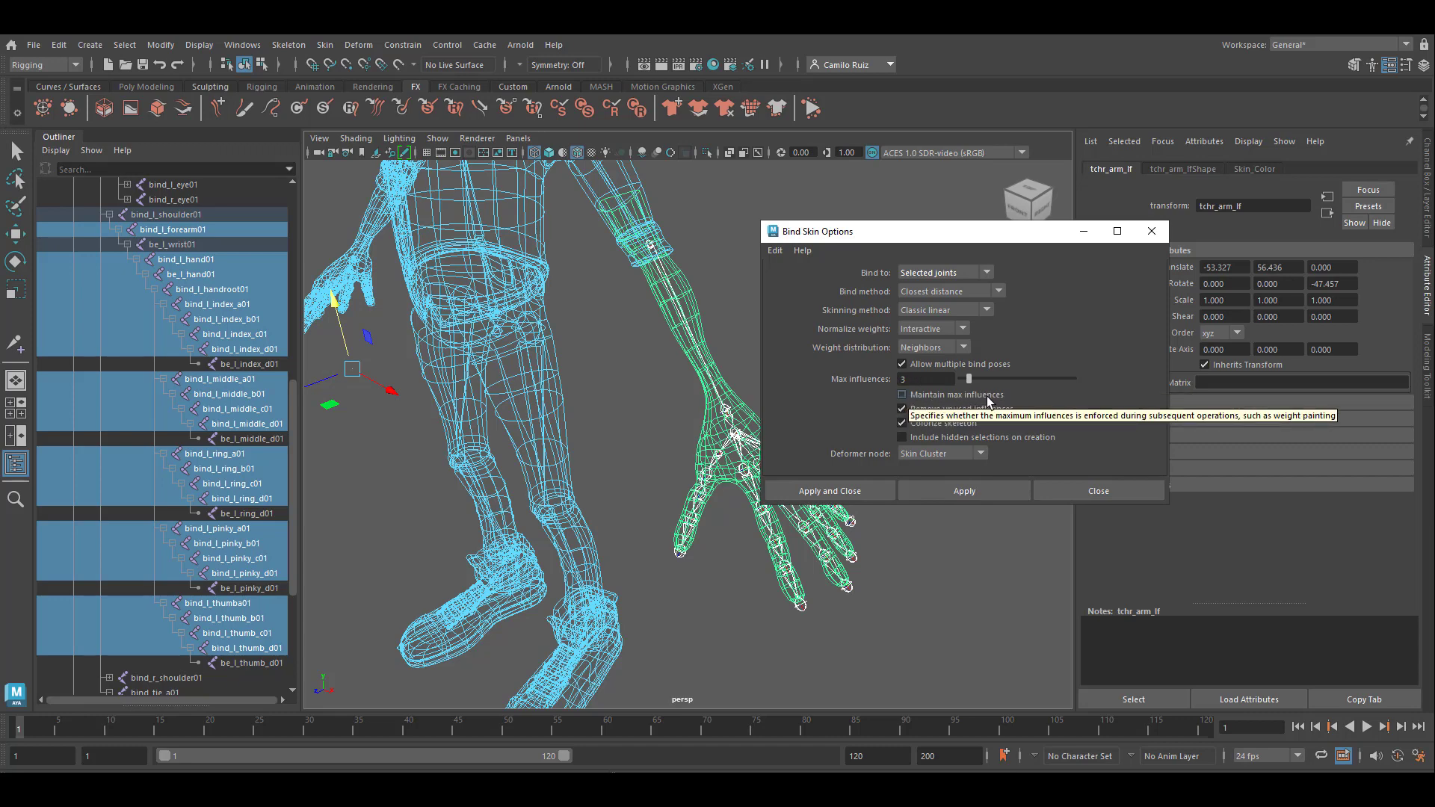
{"action": "left_click", "coordinate": [865, 493]}
Test the left arm binding by rotating the bind_l_hand01 joint, and undo the trial rotation.
{"action": "left_click_drag", "start_coordinate": [865, 493], "coordinate": [878, 460], "text": "alt"}
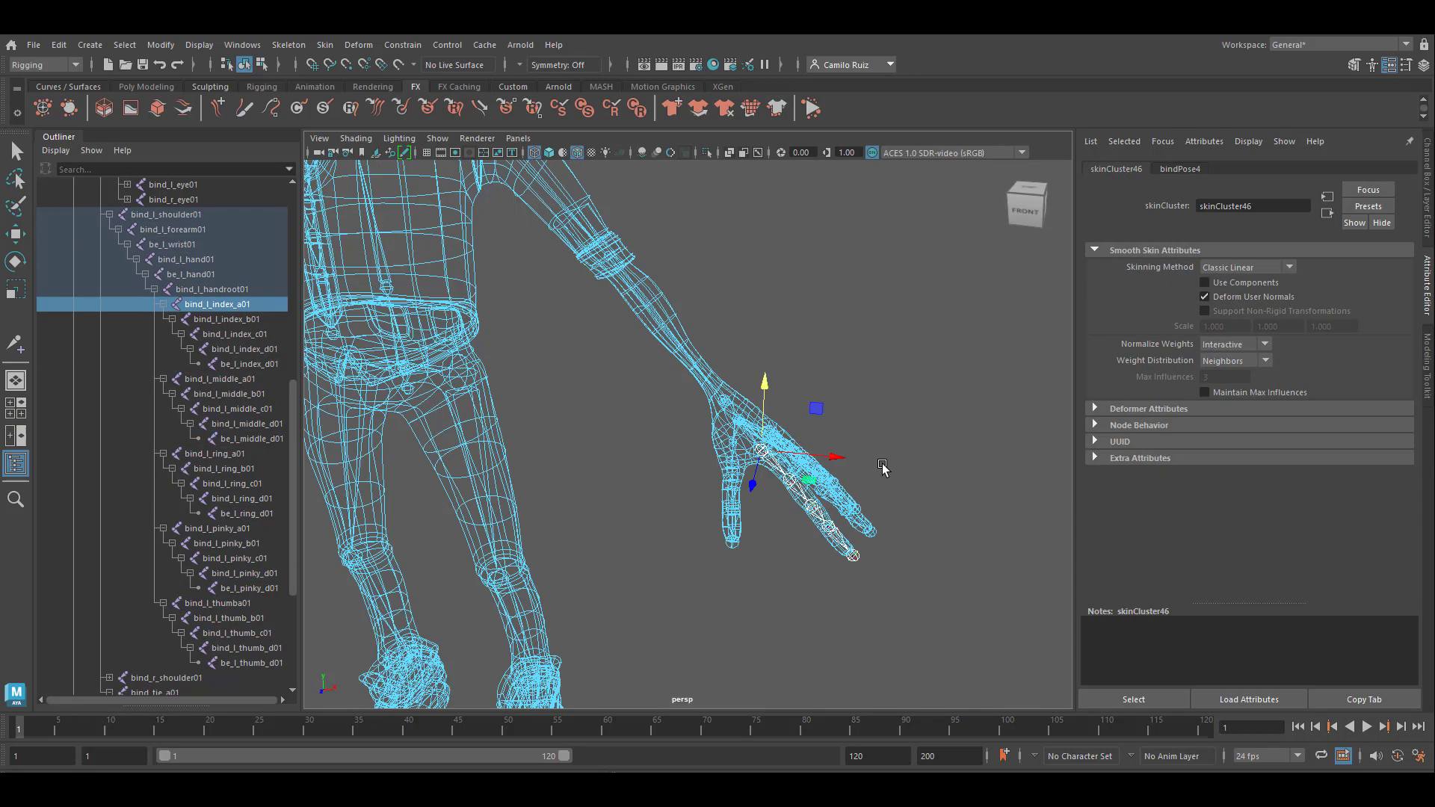
{"action": "middle_click_drag", "start_coordinate": [879, 460], "coordinate": [812, 314], "text": "alt"}
{"action": "left_click_drag", "start_coordinate": [811, 315], "coordinate": [798, 331], "text": "alt"}
{"action": "scroll", "coordinate": [802, 328], "scroll_direction": "up", "scroll_amount": 4}
{"action": "middle_click_drag", "start_coordinate": [842, 339], "coordinate": [837, 590], "text": "alt"}
{"action": "left_click_drag", "start_coordinate": [778, 503], "coordinate": [750, 499], "text": "alt"}
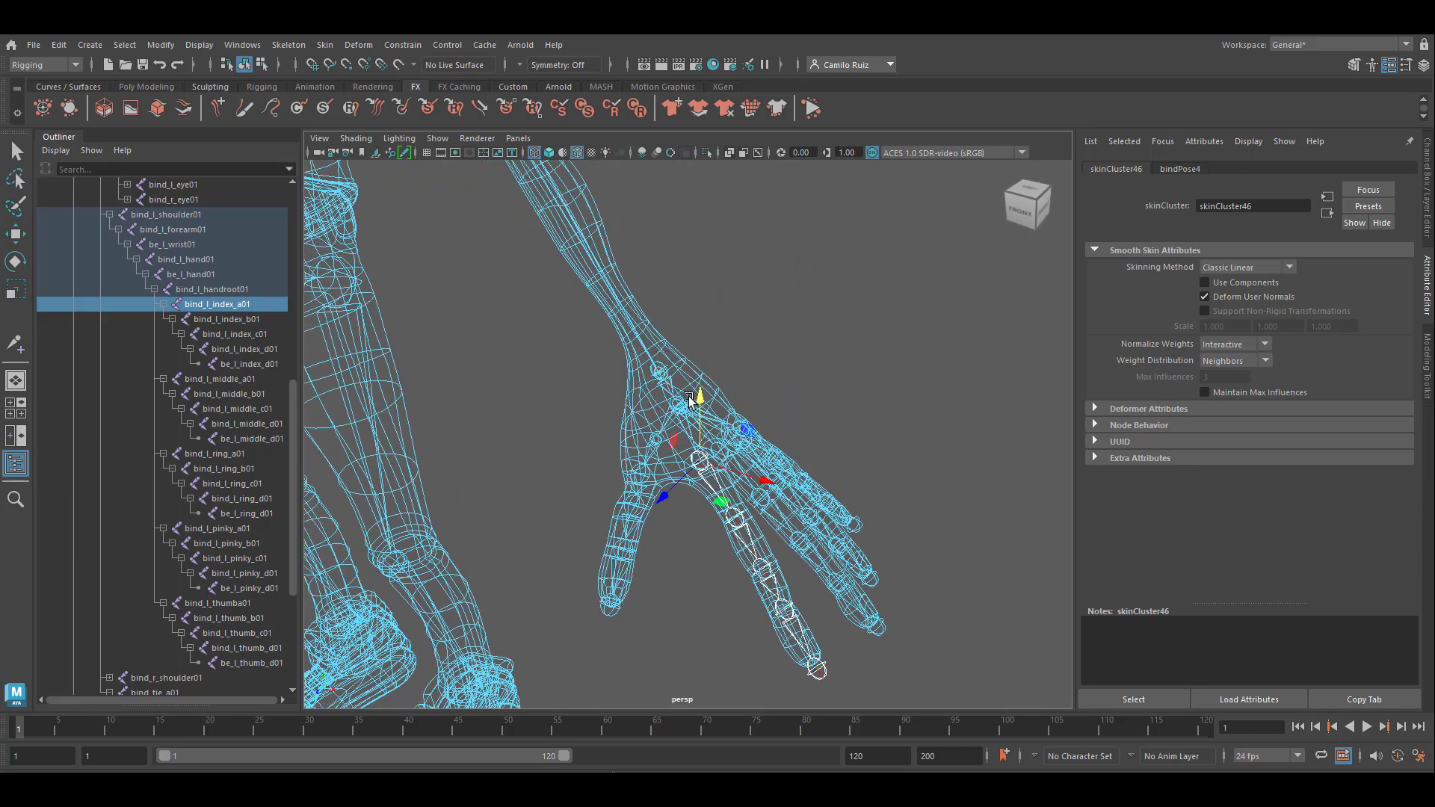
{"action": "left_click", "coordinate": [659, 368]}
{"action": "left_click", "coordinate": [15, 261]}
{"action": "left_click_drag", "start_coordinate": [711, 348], "coordinate": [686, 326]}
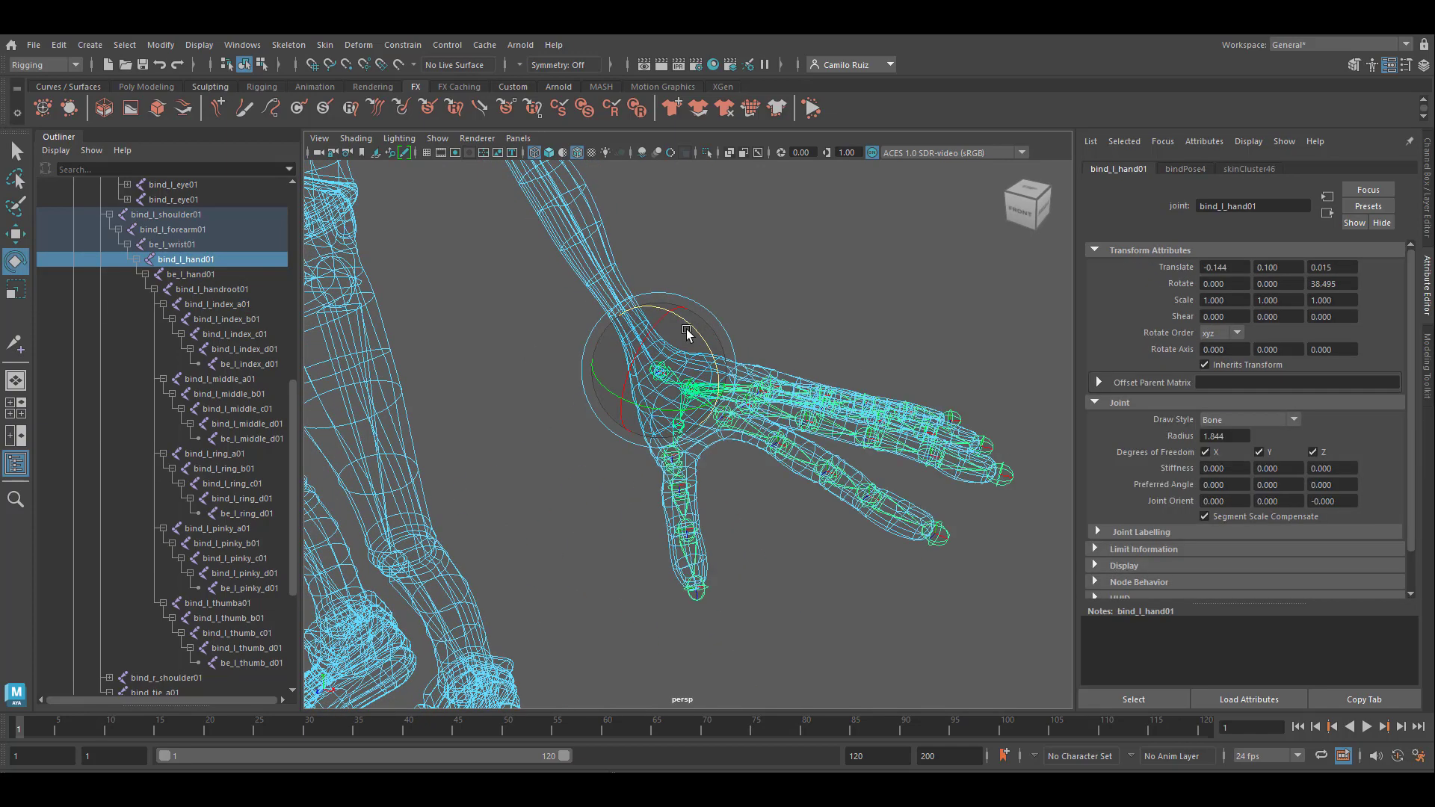
{"action": "key", "text": "ctrl+z"}
Test the index finger by rotating bind_l_index_b01, and undo the trial rotation.
{"action": "left_click", "coordinate": [226, 320]}
{"action": "mouse_move", "coordinate": [794, 510]}
{"action": "left_mouse_down"}
{"action": "mouse_move", "coordinate": [778, 565]}
{"action": "mouse_move", "coordinate": [796, 523]}
{"action": "left_mouse_up"}
{"action": "key", "text": "ctrl+z"}
Test the middle finger by rotating bind_l_middle_a01, and undo the trial rotations.
{"action": "left_click", "coordinate": [231, 381]}
{"action": "left_click_drag", "start_coordinate": [775, 439], "coordinate": [776, 483]}
{"action": "scroll", "coordinate": [767, 497], "scroll_direction": "up", "scroll_amount": 5}
{"action": "key", "text": "ctrl+z"}
{"action": "mouse_move", "coordinate": [695, 323]}
{"action": "left_mouse_down"}
{"action": "mouse_move", "coordinate": [697, 387]}
{"action": "mouse_move", "coordinate": [682, 338]}
{"action": "left_mouse_up"}
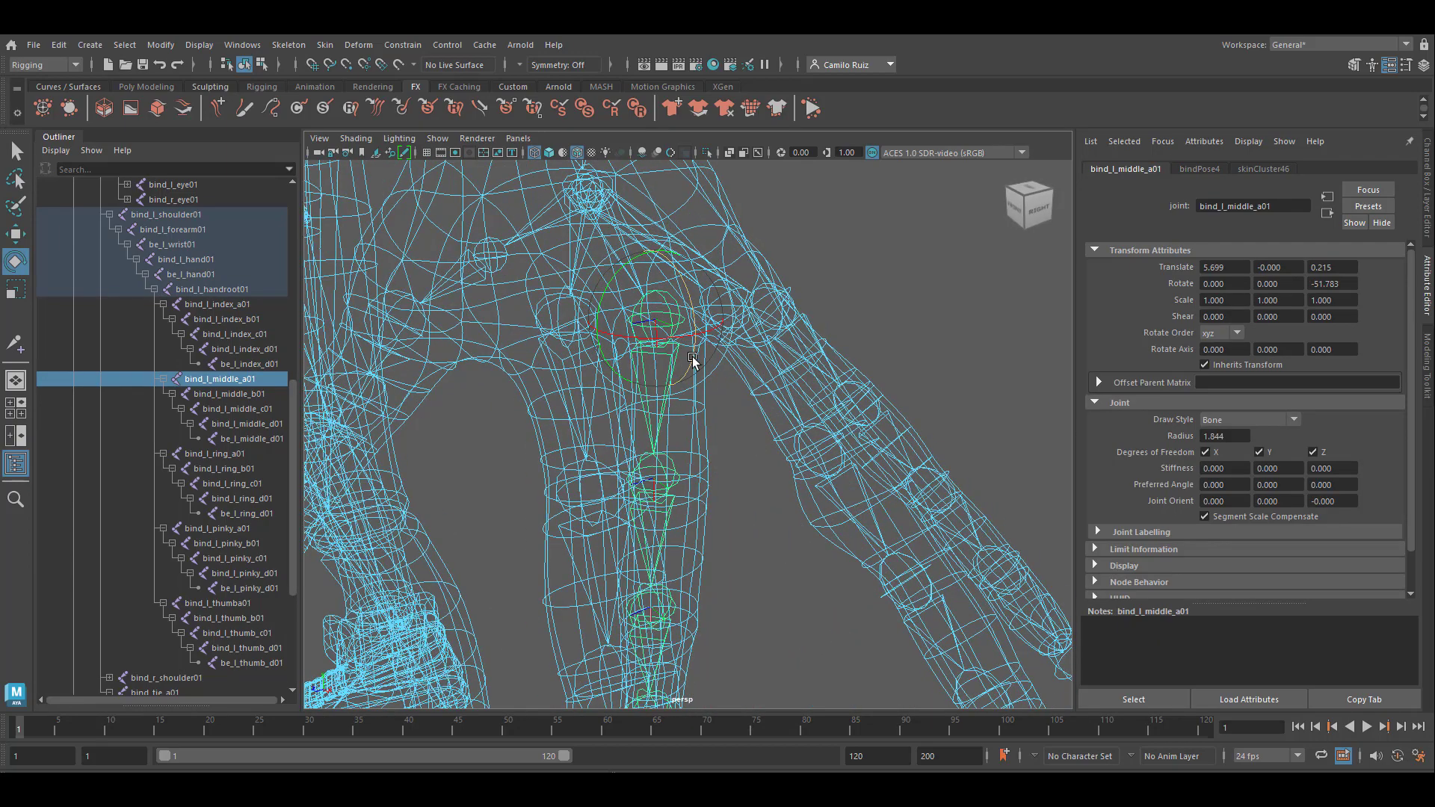
{"action": "left_click_drag", "start_coordinate": [692, 360], "coordinate": [857, 497]}
{"action": "left_click", "coordinate": [833, 447]}
{"action": "left_click", "coordinate": [835, 453]}
{"action": "key", "text": "ctrl+z"}
Test the ring and pinky fingers by rotating bind_l_ring_d01 and bind_l_pinky_c01, and undo the trial rotations.
{"action": "scroll", "coordinate": [859, 523], "scroll_direction": "down", "scroll_amount": 4}
{"action": "left_click", "coordinate": [867, 581]}
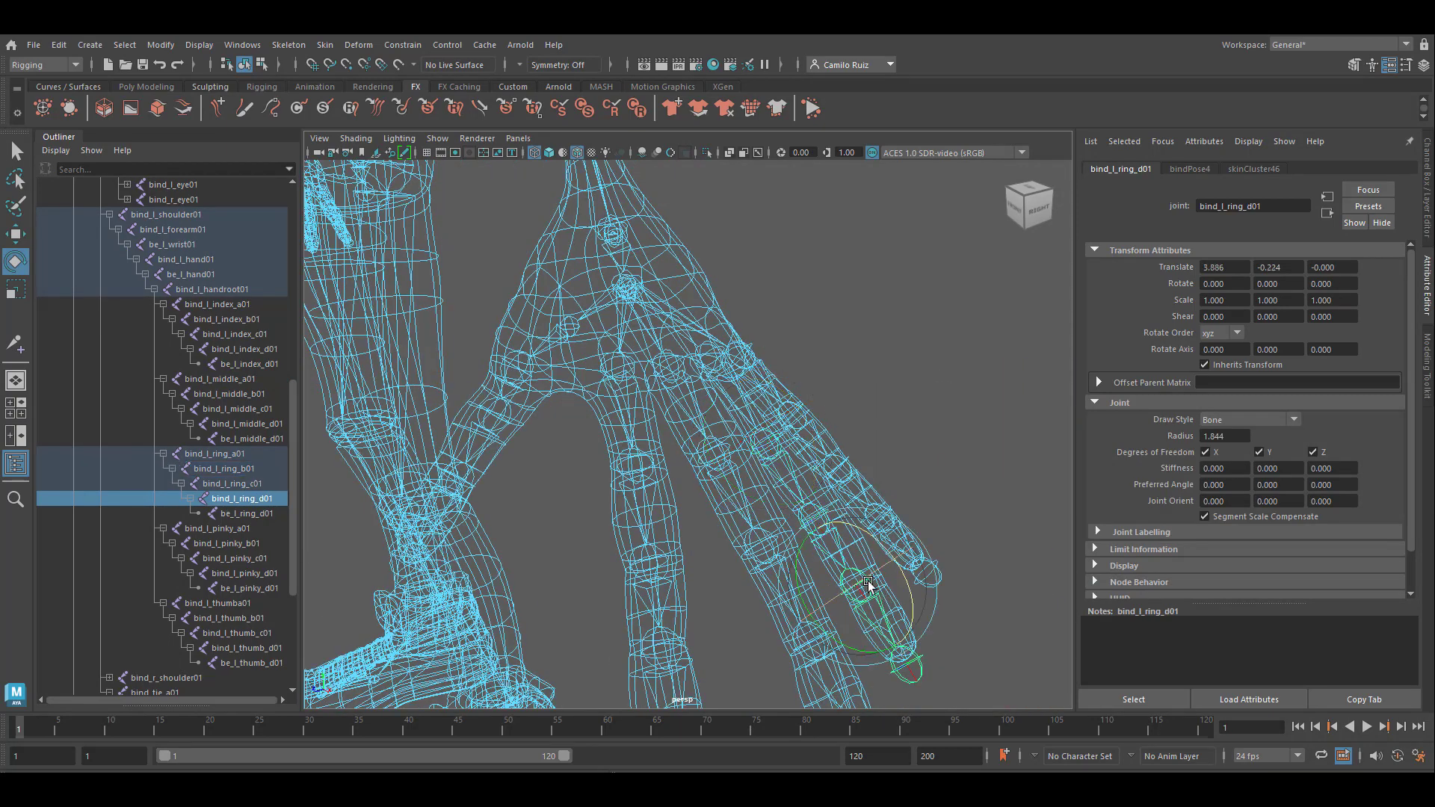
{"action": "mouse_move", "coordinate": [889, 554]}
{"action": "left_mouse_down"}
{"action": "mouse_move", "coordinate": [896, 579]}
{"action": "mouse_move", "coordinate": [867, 516]}
{"action": "mouse_move", "coordinate": [901, 583]}
{"action": "mouse_move", "coordinate": [890, 541]}
{"action": "left_mouse_up"}
{"action": "left_click", "coordinate": [471, 406]}
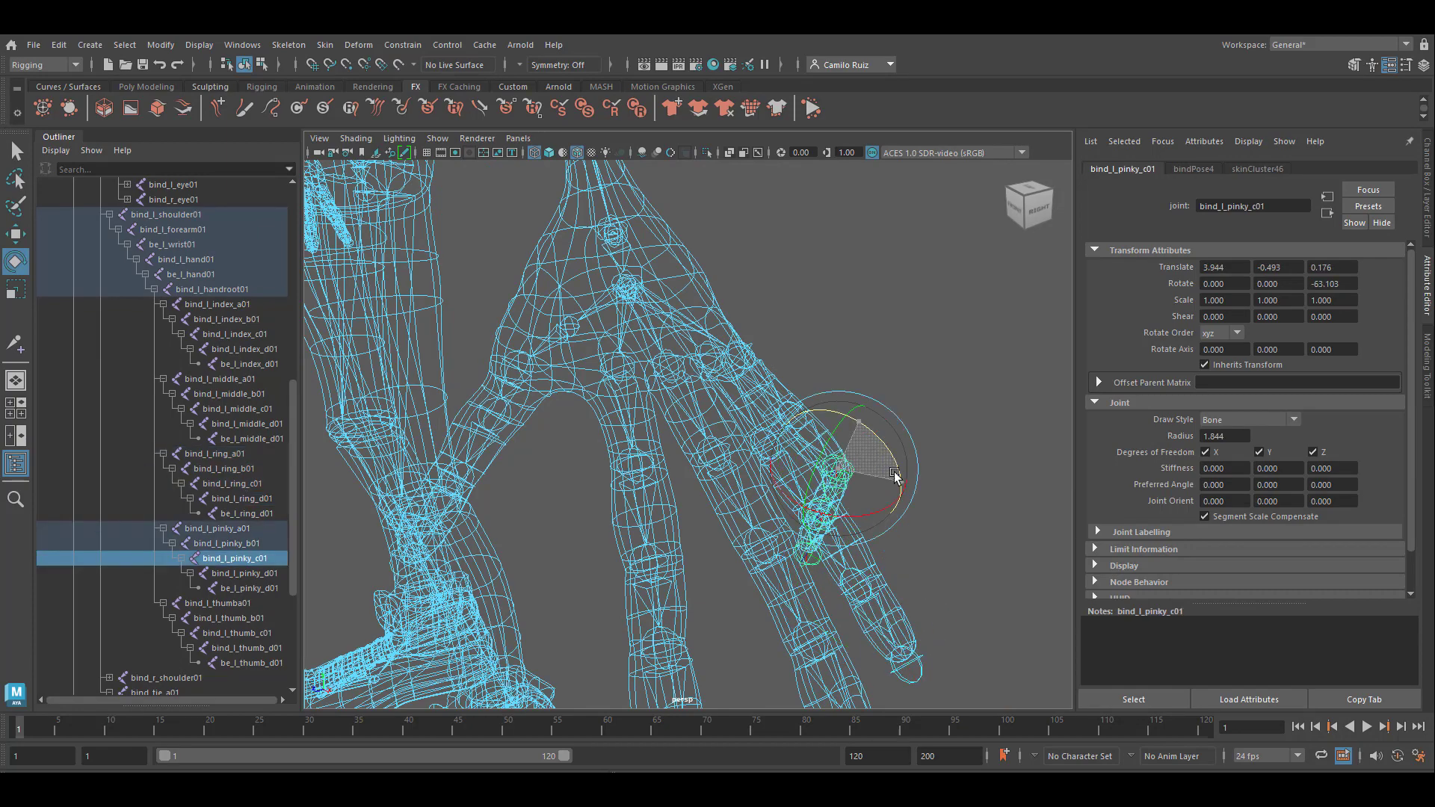
{"action": "left_click_drag", "start_coordinate": [470, 403], "coordinate": [470, 434]}
{"action": "left_click", "coordinate": [465, 482]}
Select bind_l_handroot01, test the elbow by rotating bind_l_forearm01, and undo the trial rotation.
{"action": "scroll", "coordinate": [598, 374], "scroll_direction": "down", "scroll_amount": 4}
{"action": "left_click", "coordinate": [639, 288]}
{"action": "left_click_drag", "start_coordinate": [691, 247], "coordinate": [675, 365]}
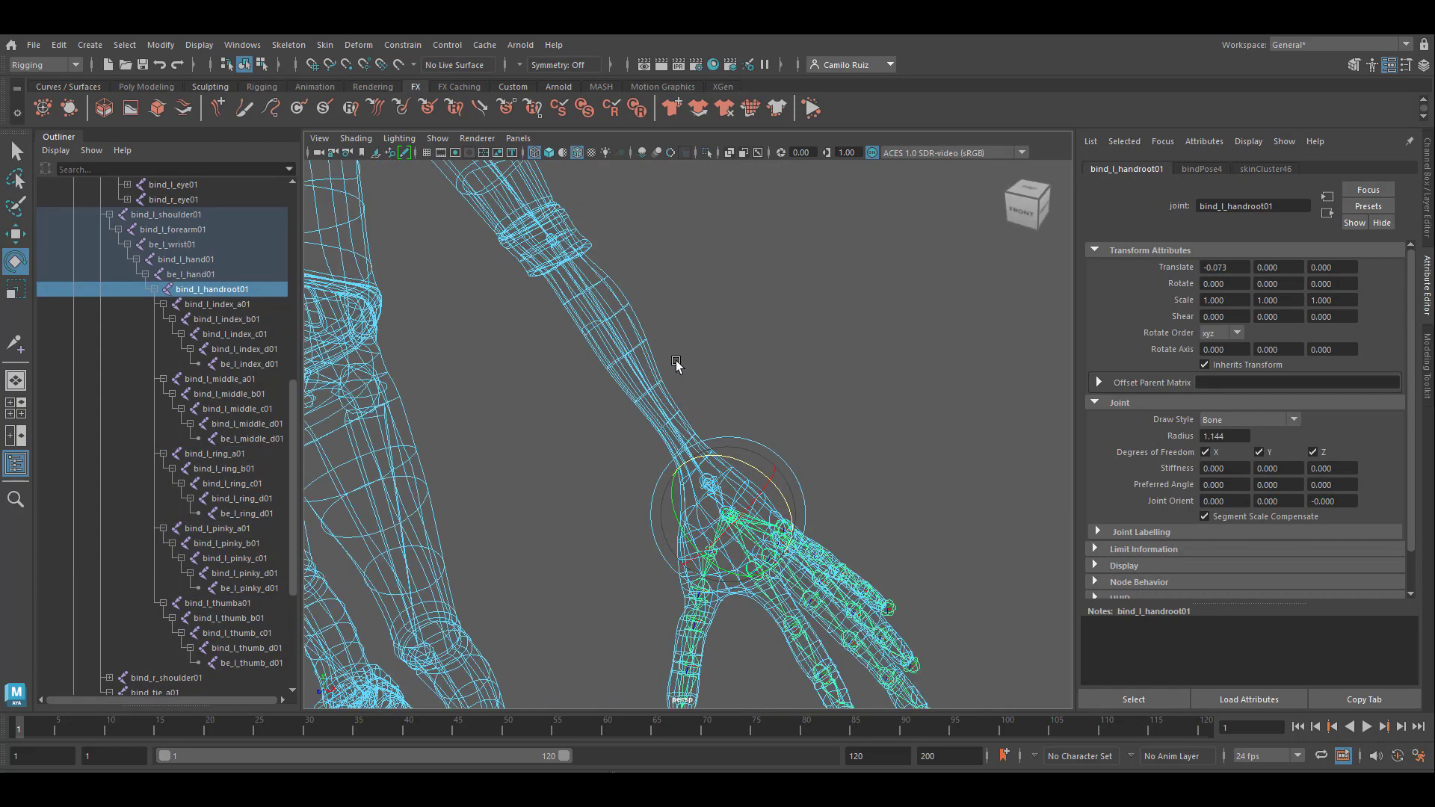
{"action": "left_click", "coordinate": [552, 239]}
{"action": "left_click_drag", "start_coordinate": [603, 220], "coordinate": [865, 408]}
{"action": "key", "text": "ctrl+z"}
Rotate bind_l_hand01 and bind_l_middle_b01 as trials in the wider front view, and undo both rotations.
{"action": "left_click", "coordinate": [805, 453]}
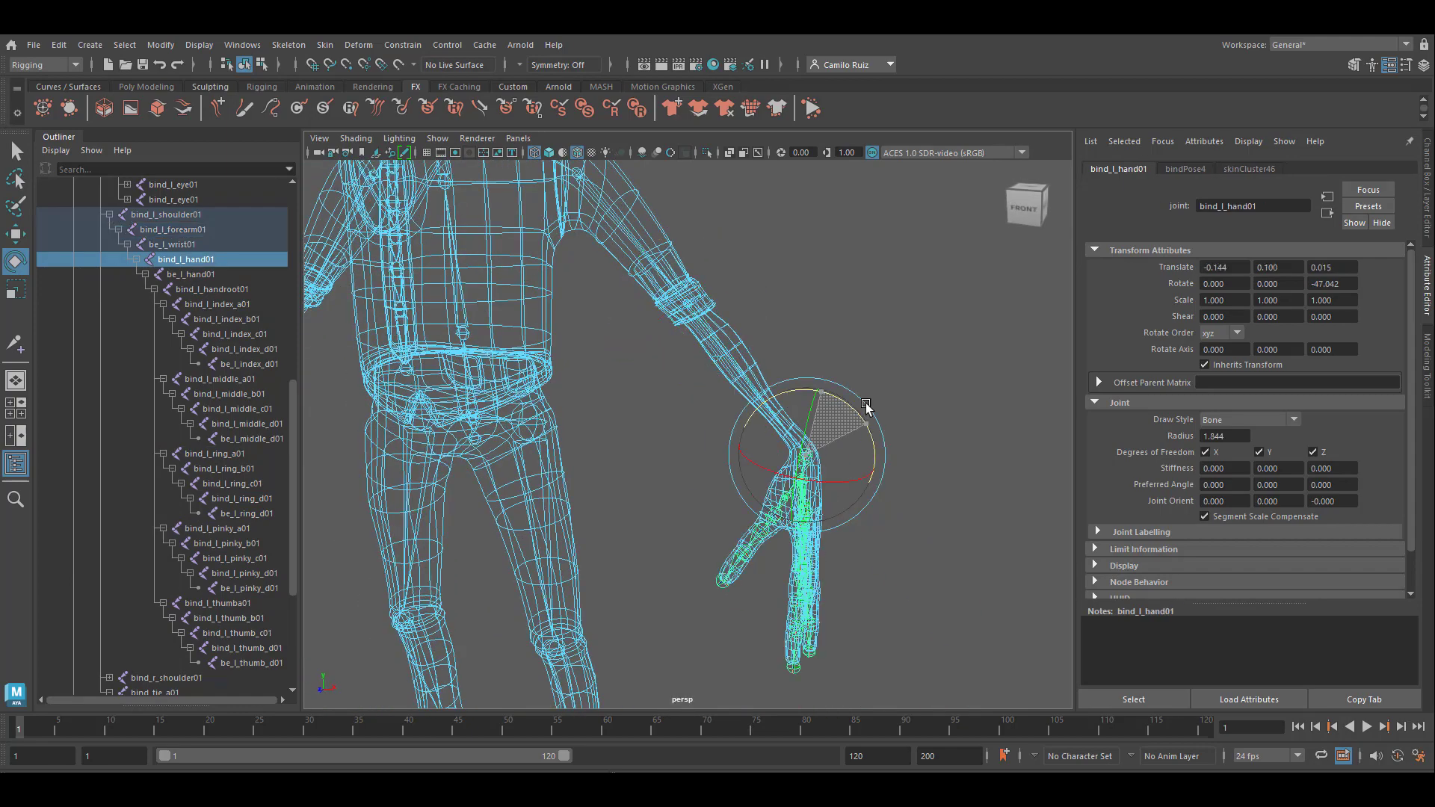
{"action": "key", "text": "ctrl+z"}
{"action": "left_click", "coordinate": [883, 532]}
{"action": "left_click_drag", "start_coordinate": [911, 474], "coordinate": [937, 484]}
{"action": "key", "text": "ctrl+z"}
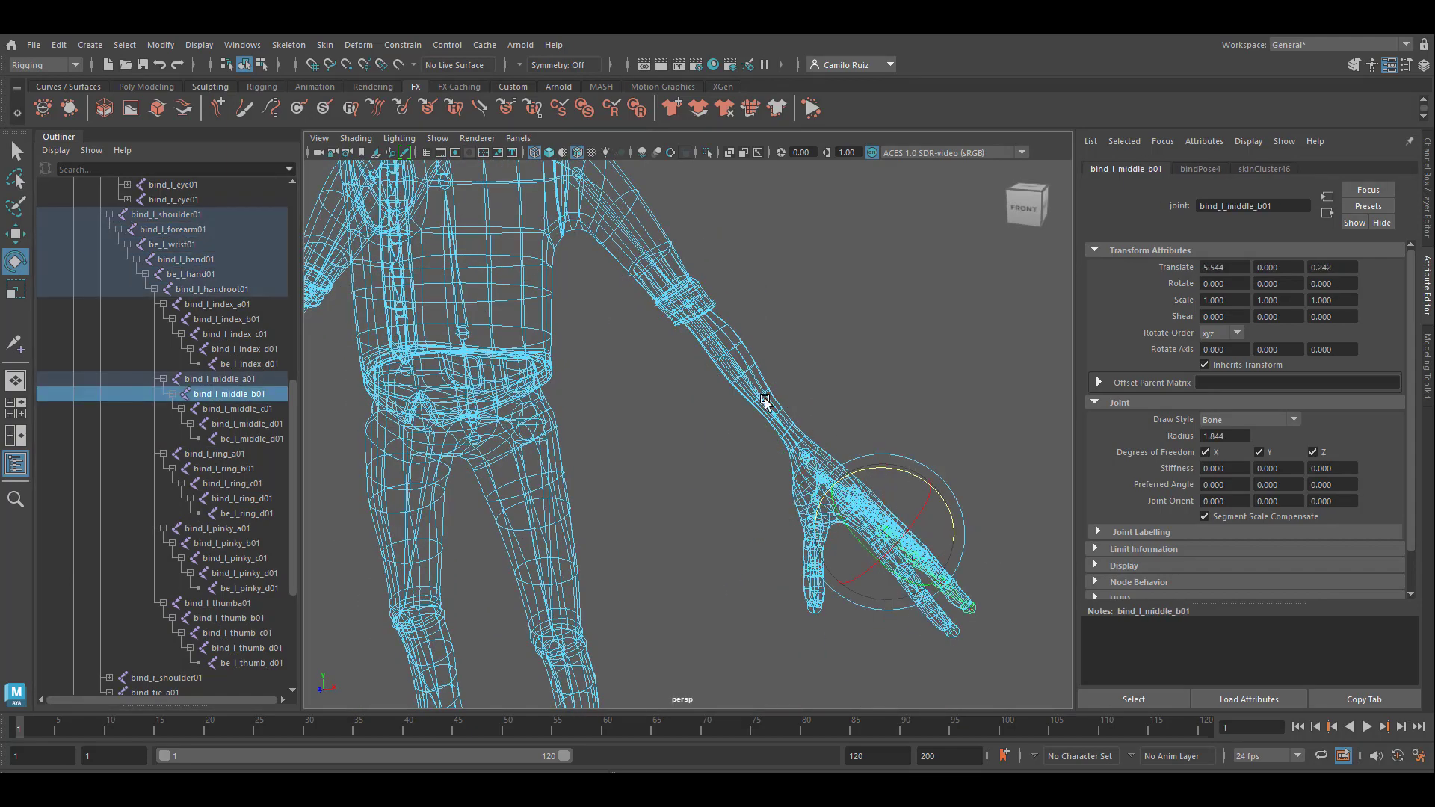
Show the feet from the side and select the bind_l_ankle01 joint under the left thigh chain.
{"action": "middle_click_drag", "start_coordinate": [648, 572], "coordinate": [682, 257], "text": "alt"}
{"action": "middle_click_drag", "start_coordinate": [664, 441], "coordinate": [668, 385], "text": "alt"}
{"action": "left_click_drag", "start_coordinate": [668, 385], "coordinate": [526, 418], "text": "alt"}
{"action": "right_click_drag", "start_coordinate": [718, 441], "coordinate": [866, 457], "text": "alt"}
{"action": "left_click_drag", "start_coordinate": [867, 459], "coordinate": [819, 429], "text": "alt"}
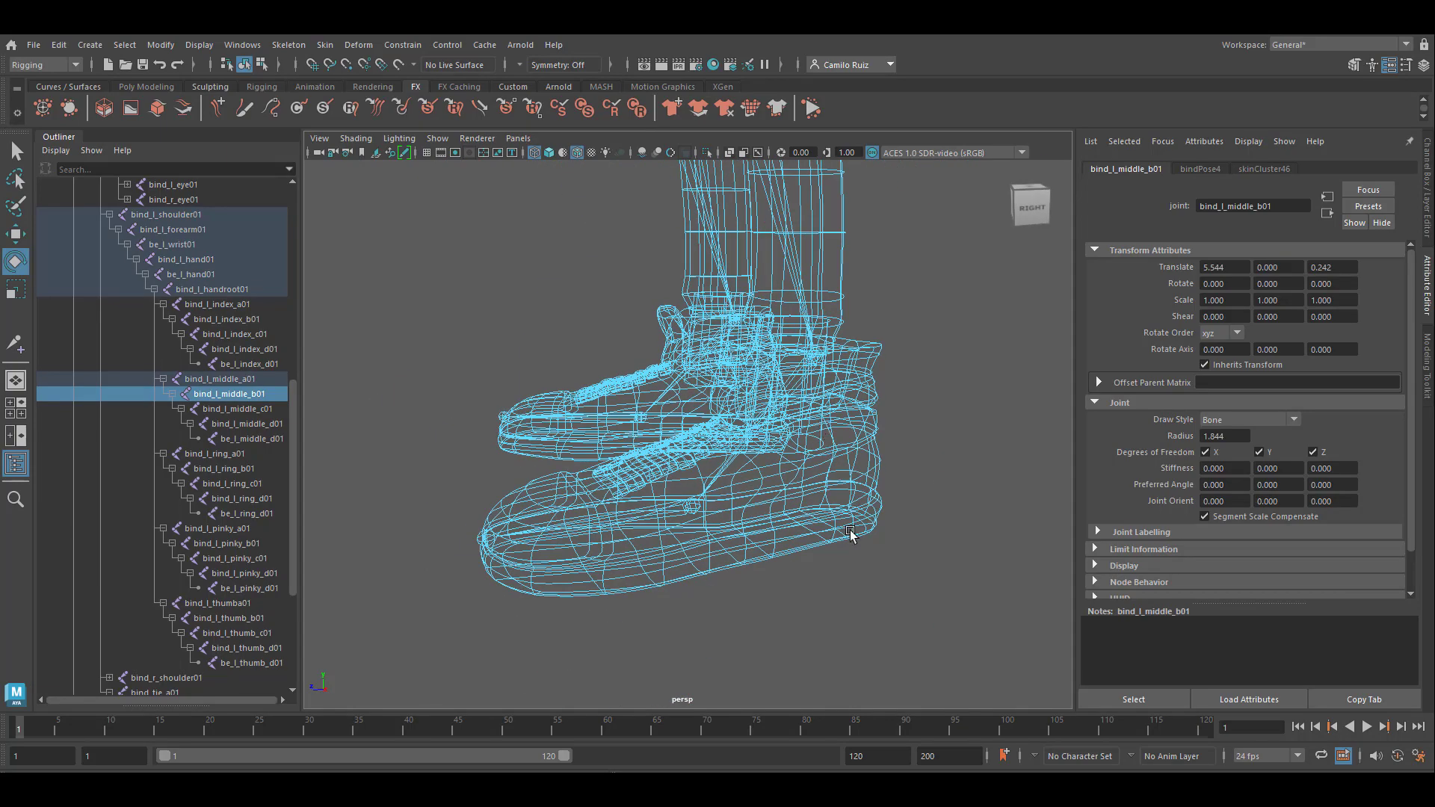
{"action": "left_click", "coordinate": [492, 551]}
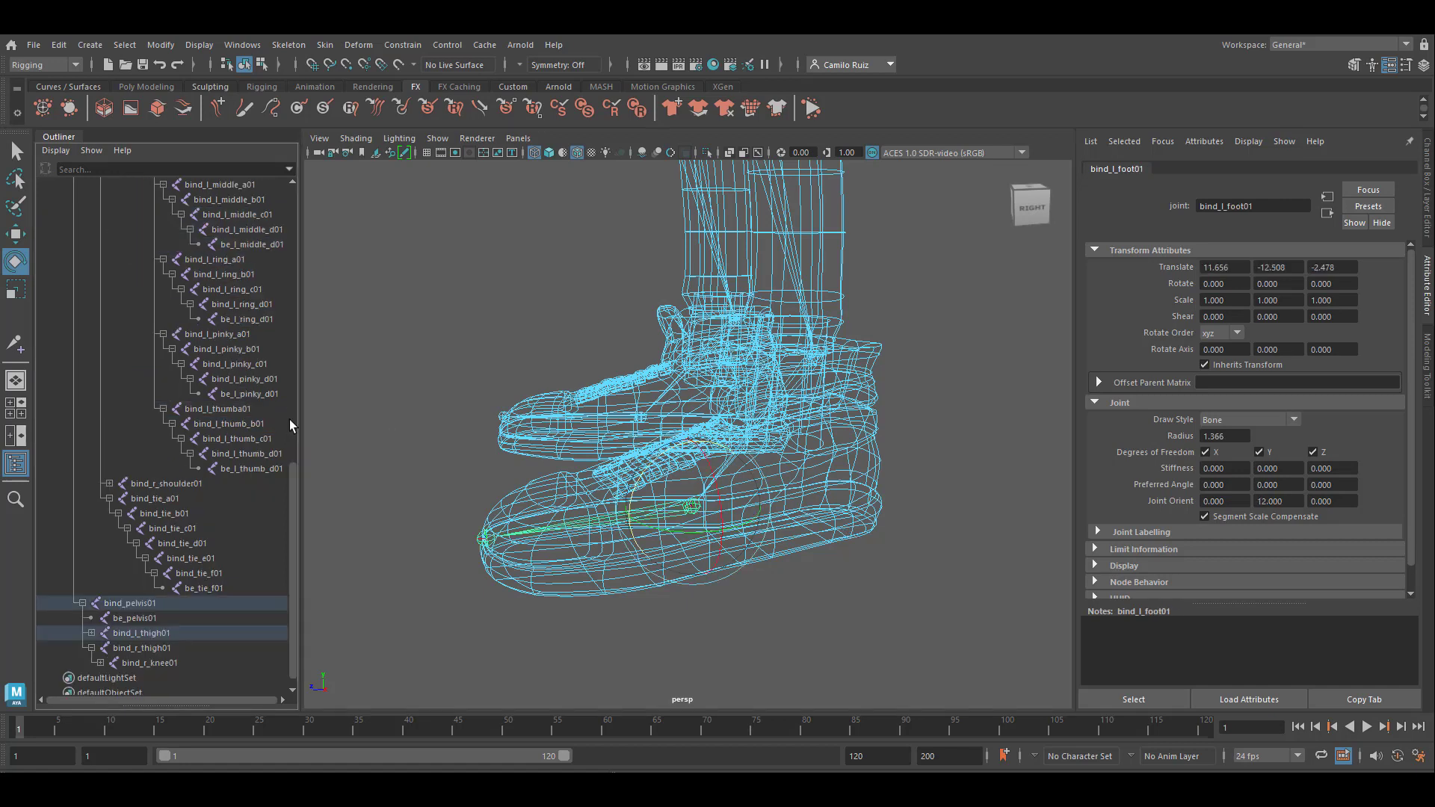
{"action": "left_click", "coordinate": [191, 618]}
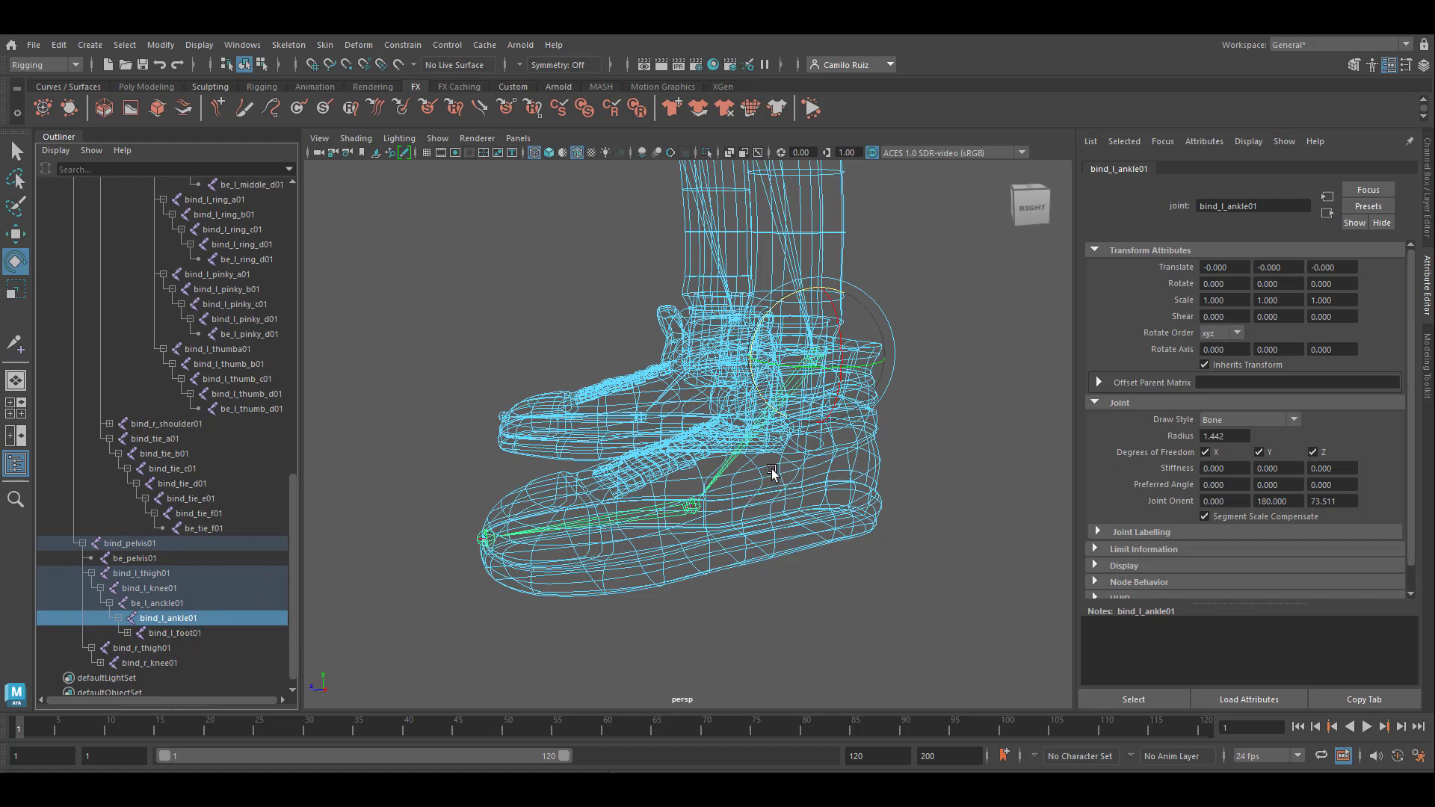
Add the left shoe group tchr_shoe_grp_lf to the bind_l_ankle01 selection.
{"action": "scroll", "coordinate": [299, 430], "scroll_direction": "up", "scroll_amount": 10}
{"action": "scroll", "coordinate": [114, 485], "scroll_direction": "up", "scroll_amount": 5}
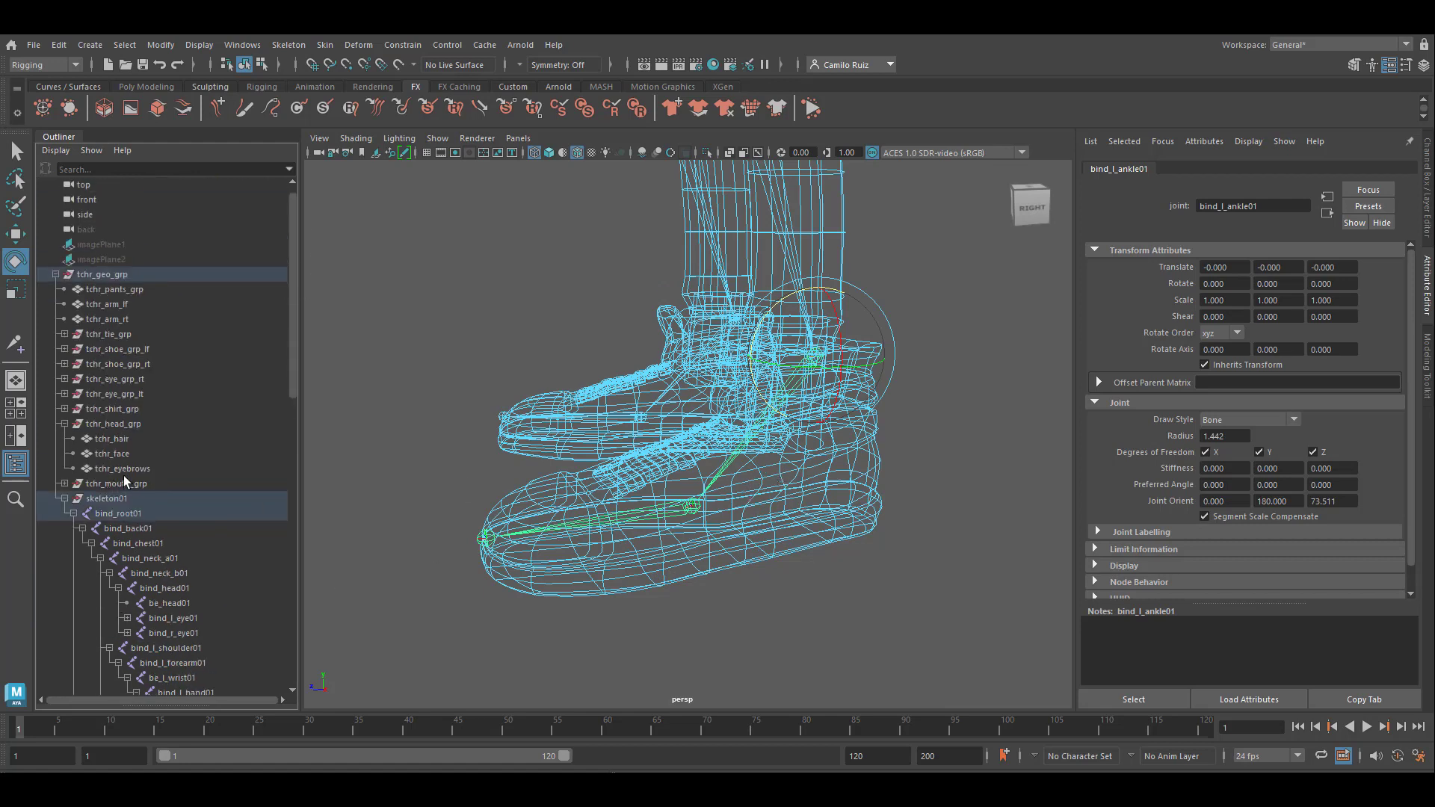
{"action": "left_click", "coordinate": [130, 351], "text": "shift"}
{"action": "key", "text": "ctrl+z"}
{"action": "left_click", "coordinate": [139, 349], "text": "ctrl"}
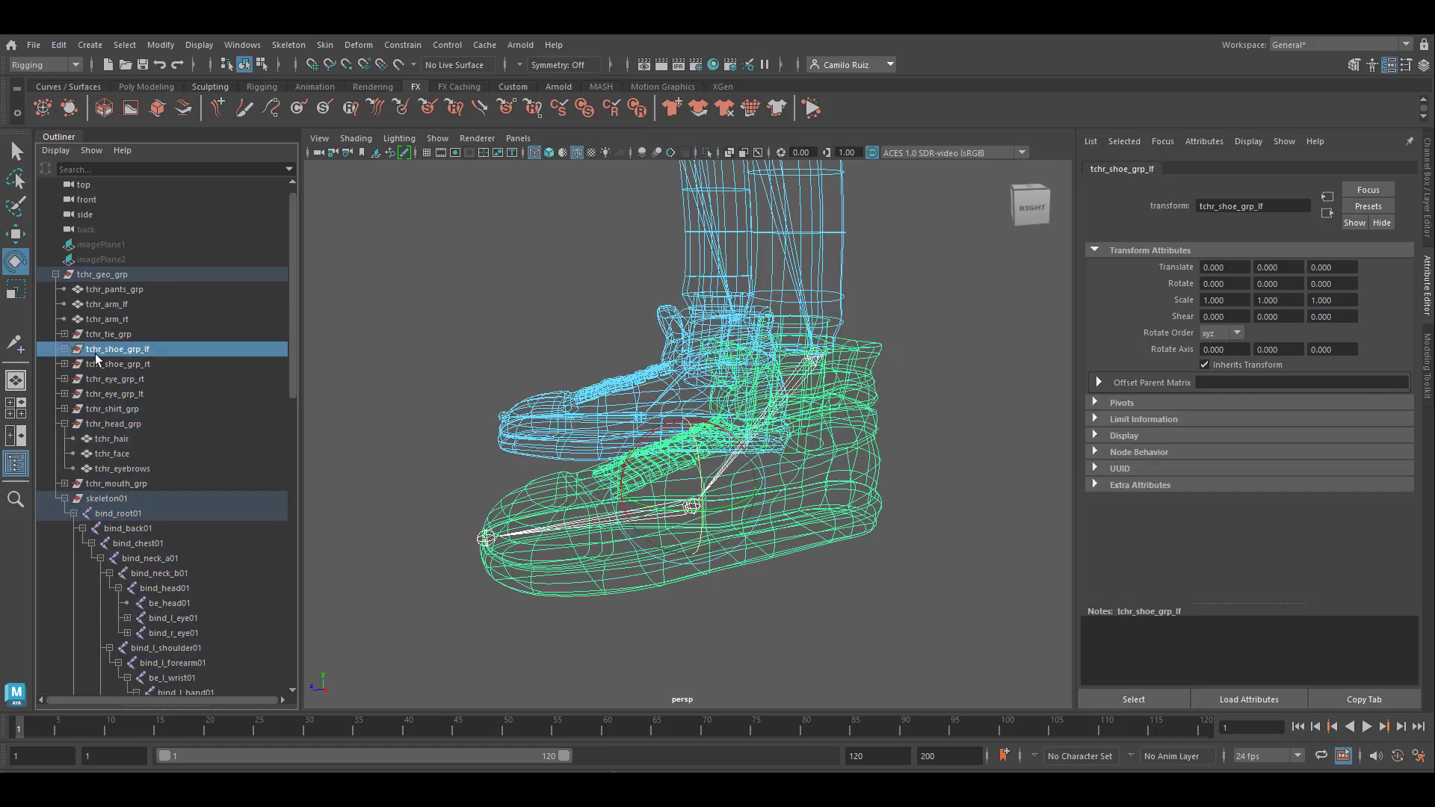
{"action": "left_click_drag", "start_coordinate": [678, 480], "coordinate": [752, 461], "text": "alt"}
{"action": "middle_click_drag", "start_coordinate": [752, 461], "coordinate": [812, 503], "text": "alt"}
{"action": "left_click_drag", "start_coordinate": [812, 503], "coordinate": [723, 421], "text": "alt"}
Open the Bind Skin options and reset them to their default settings.
{"action": "left_click", "coordinate": [359, 45]}
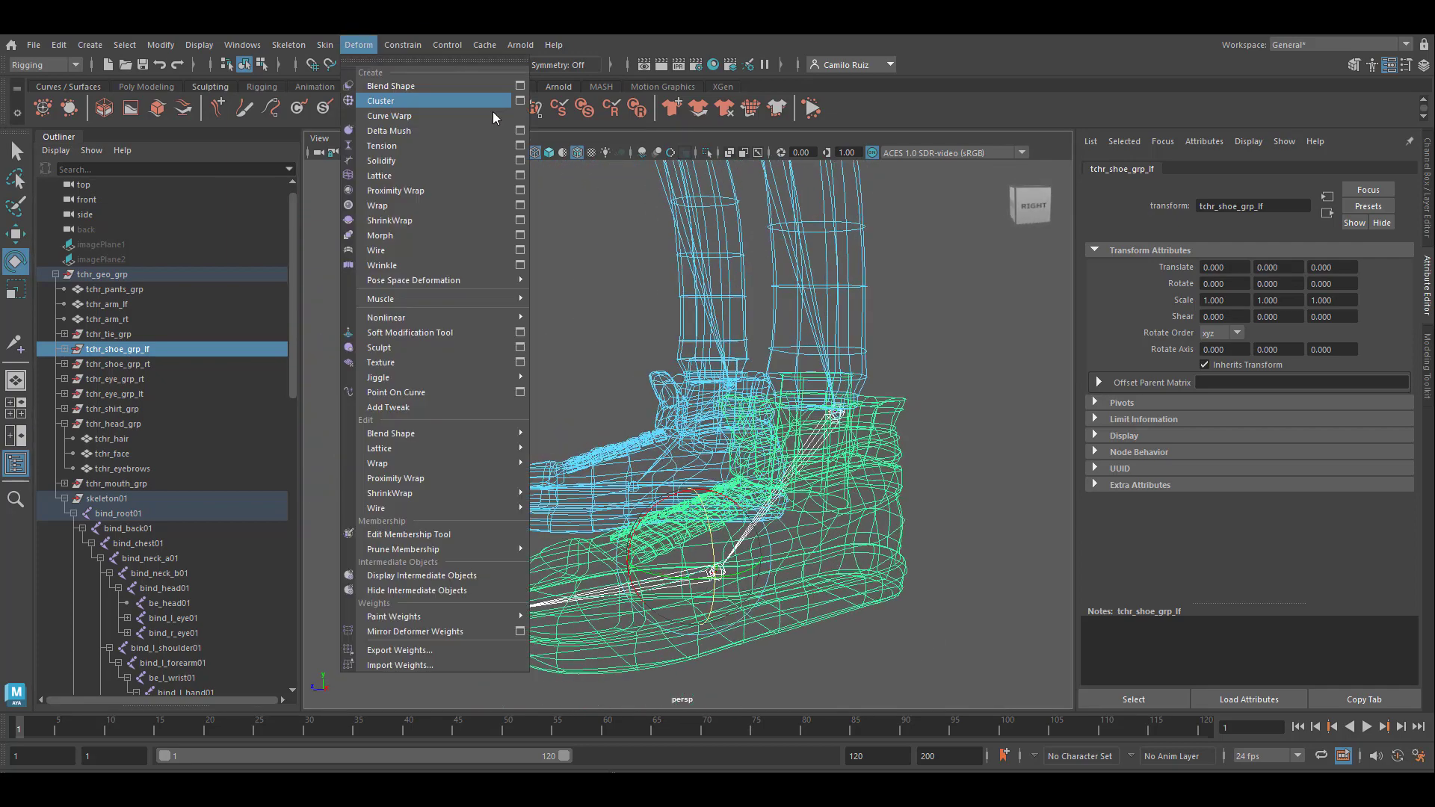
{"action": "mouse_move", "coordinate": [325, 45]}
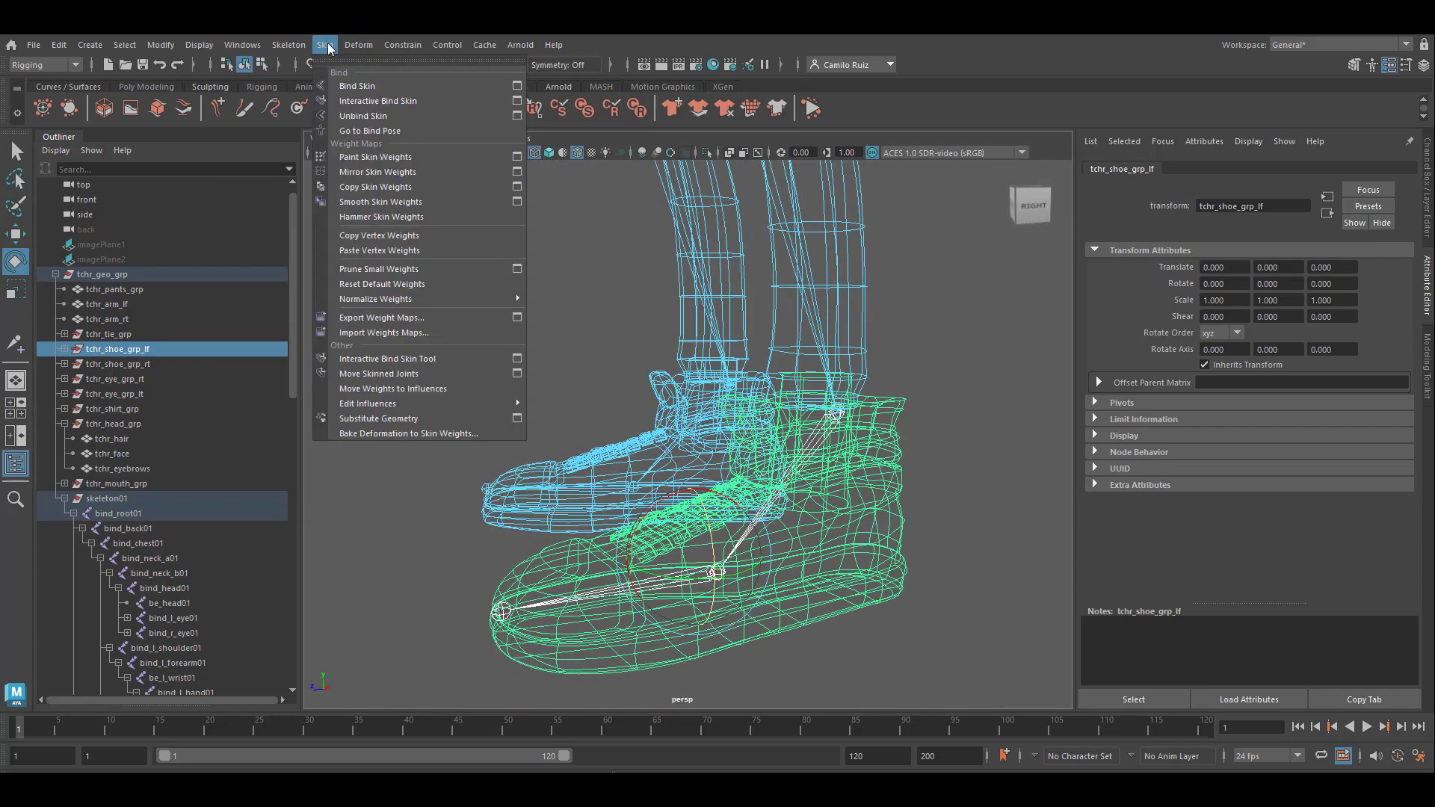
{"action": "left_click", "coordinate": [518, 87]}
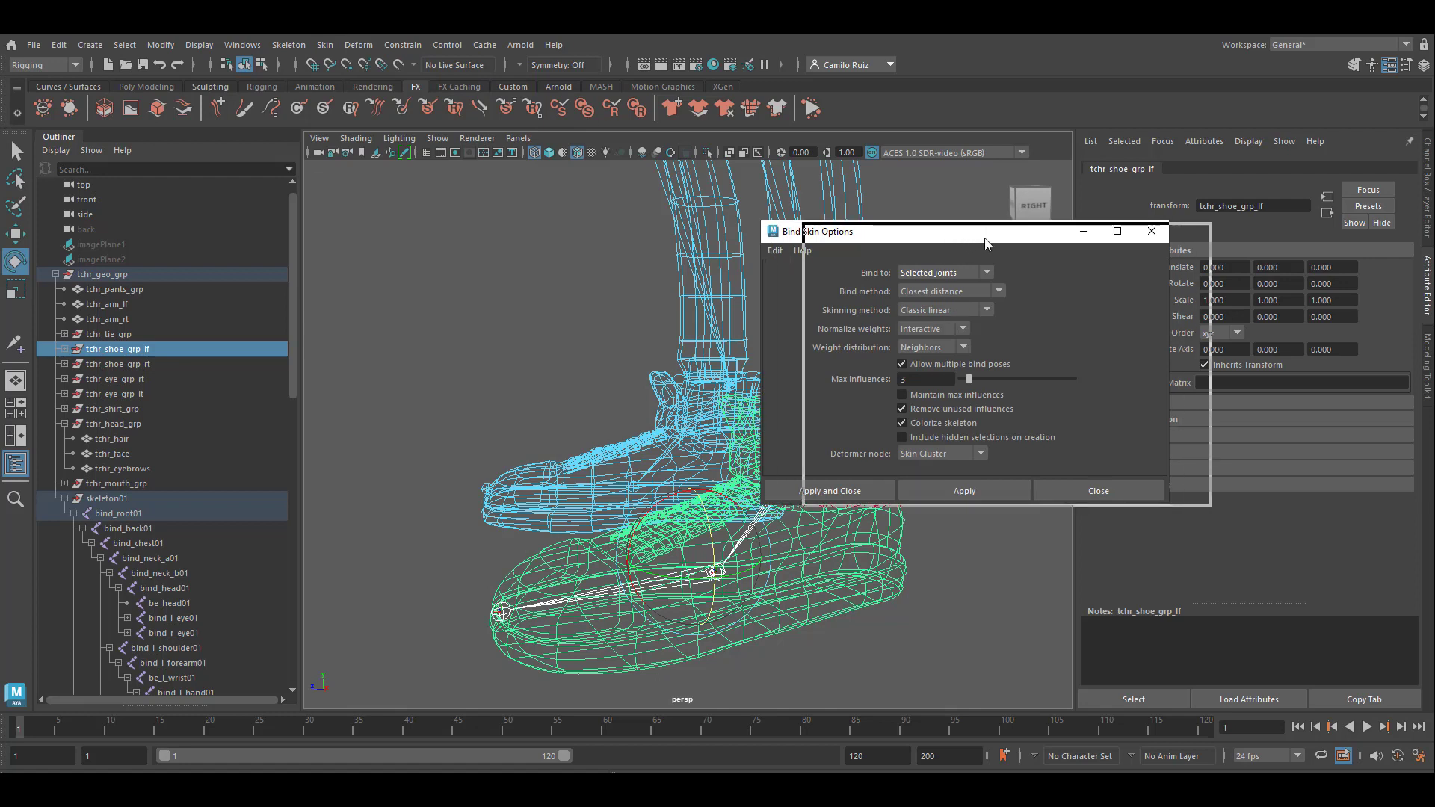
{"action": "left_click_drag", "start_coordinate": [937, 239], "coordinate": [1013, 242]}
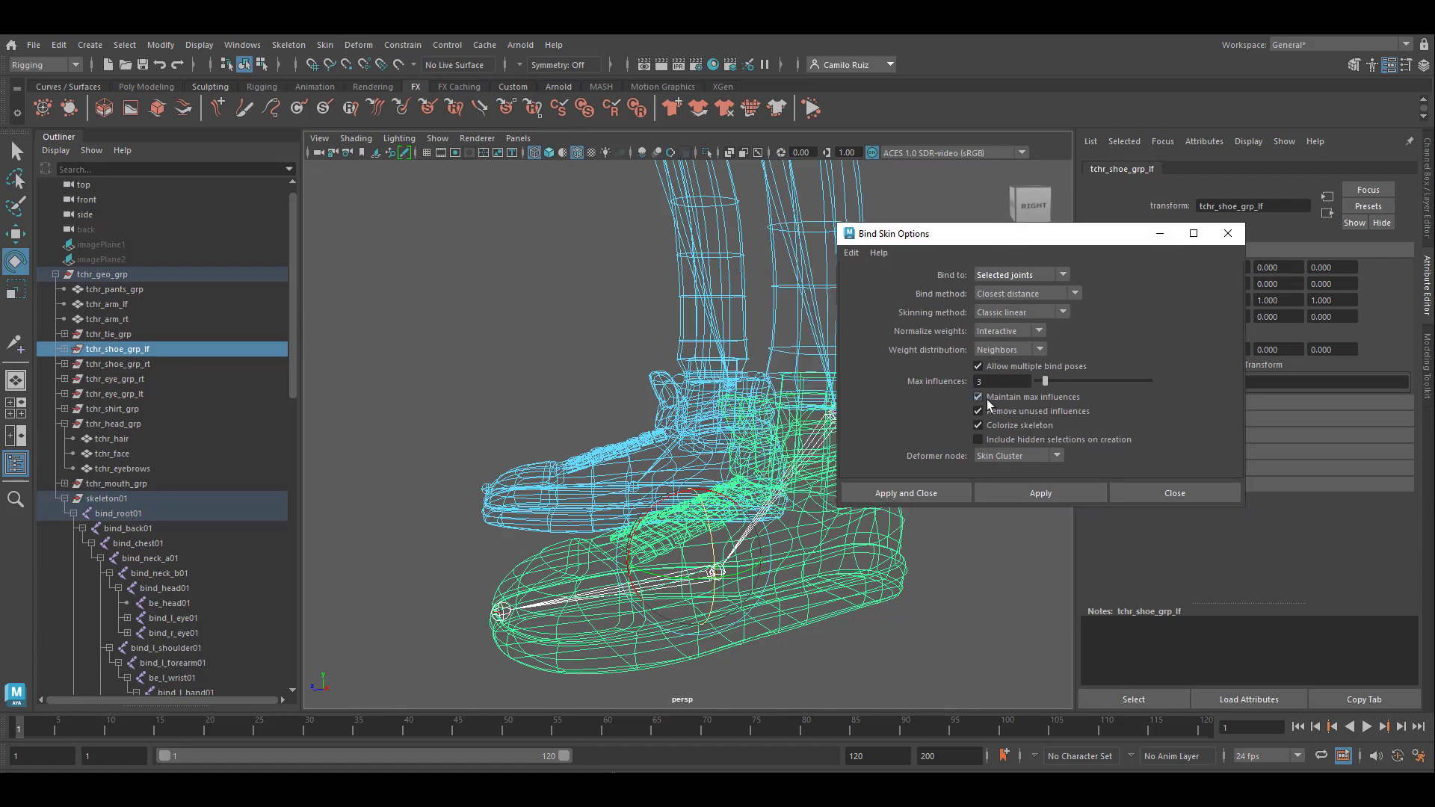
{"action": "left_click_drag", "start_coordinate": [993, 382], "coordinate": [960, 383]}
{"action": "left_click", "coordinate": [850, 253]}
{"action": "left_click", "coordinate": [885, 284]}
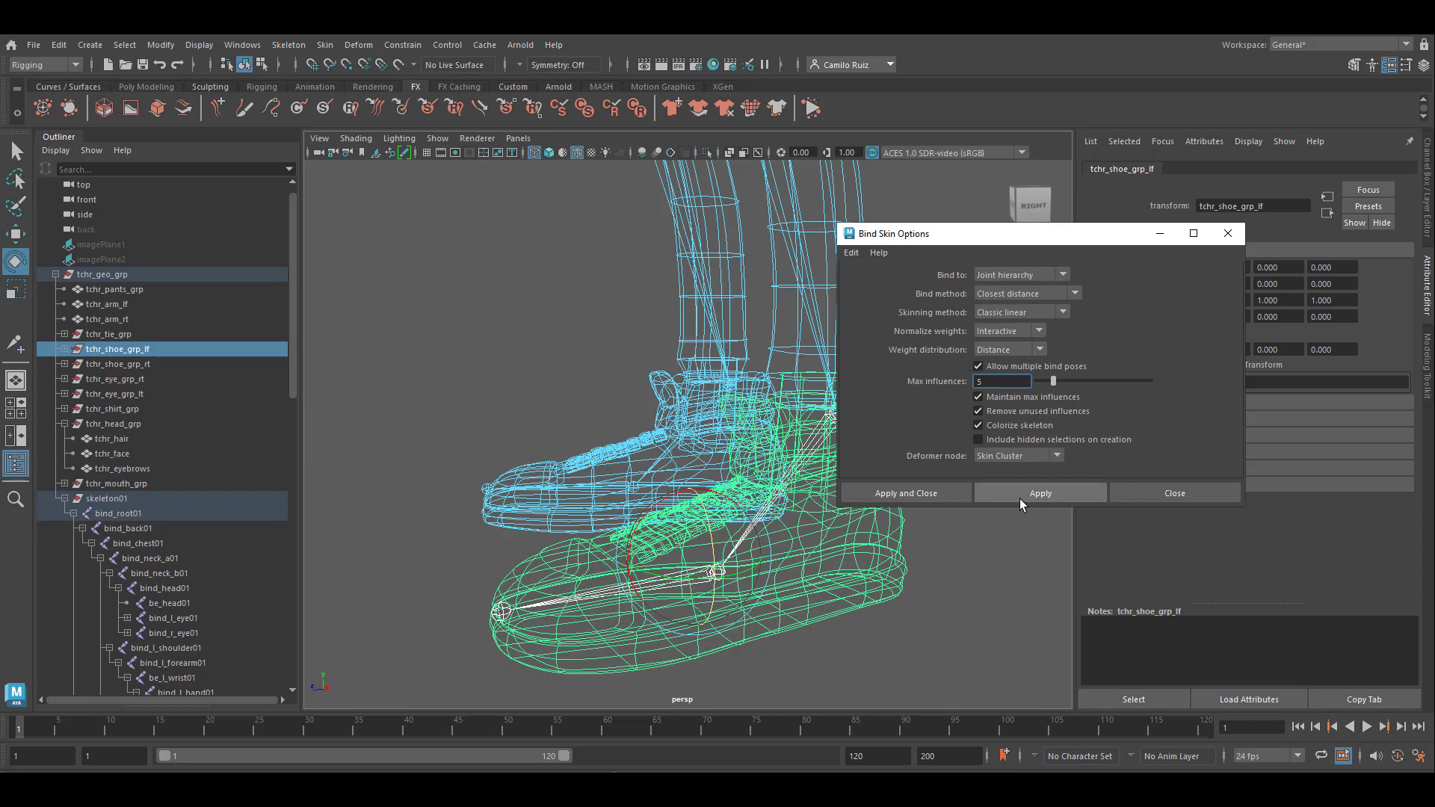
Try binding the left shoe to the joint hierarchy with 5 max influences, test the foot joint and undo.
{"action": "left_click", "coordinate": [1038, 493]}
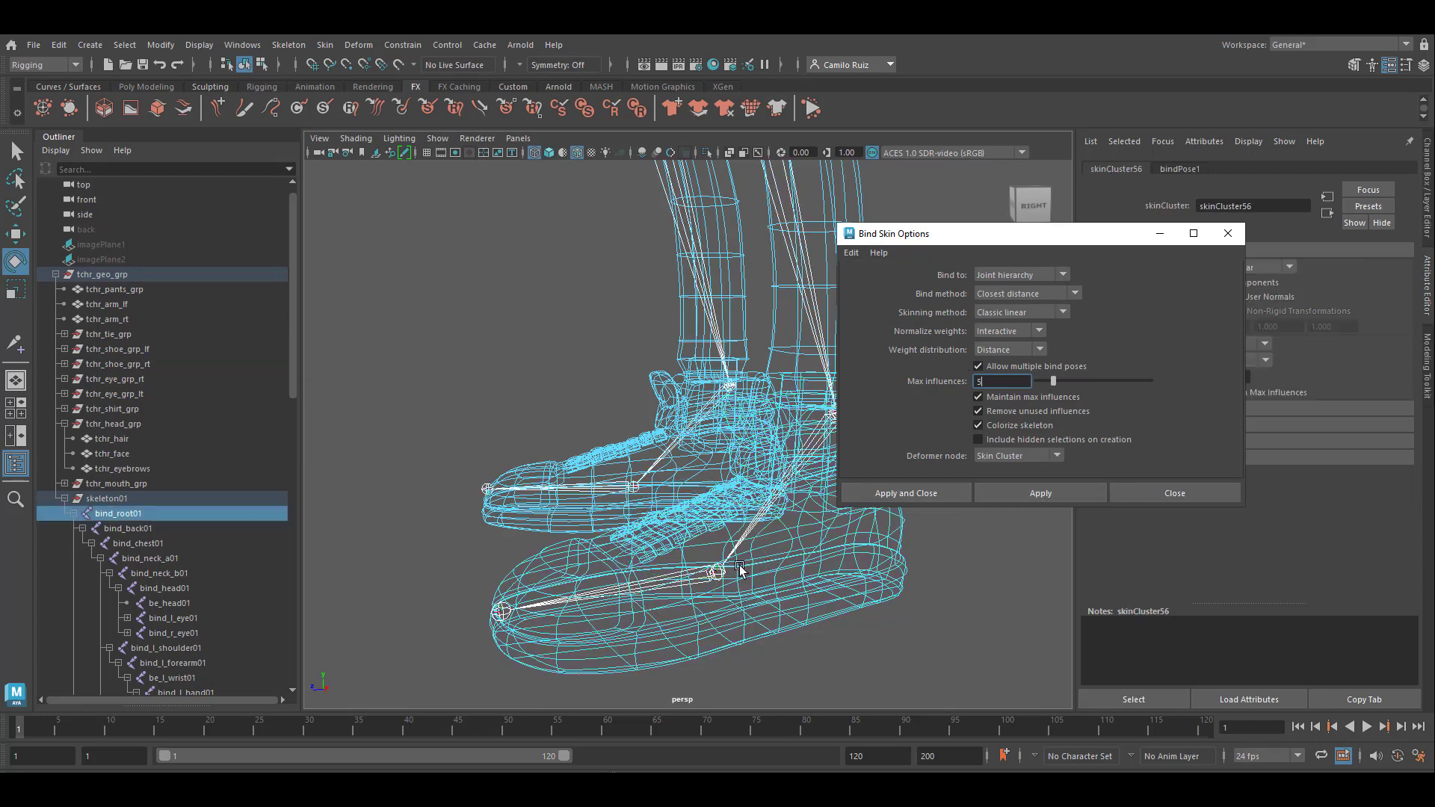
{"action": "left_click_drag", "start_coordinate": [766, 556], "coordinate": [733, 494]}
{"action": "key", "text": "ctrl+z"}
Set the max influences to 3 and bind the left shoe group to the joint hierarchy.
{"action": "left_click_drag", "start_coordinate": [970, 231], "coordinate": [1095, 216]}
{"action": "double_click", "coordinate": [1110, 367]}
{"action": "type", "text": "3"}
{"action": "key", "text": "Return"}
{"action": "left_click", "coordinate": [1165, 478]}
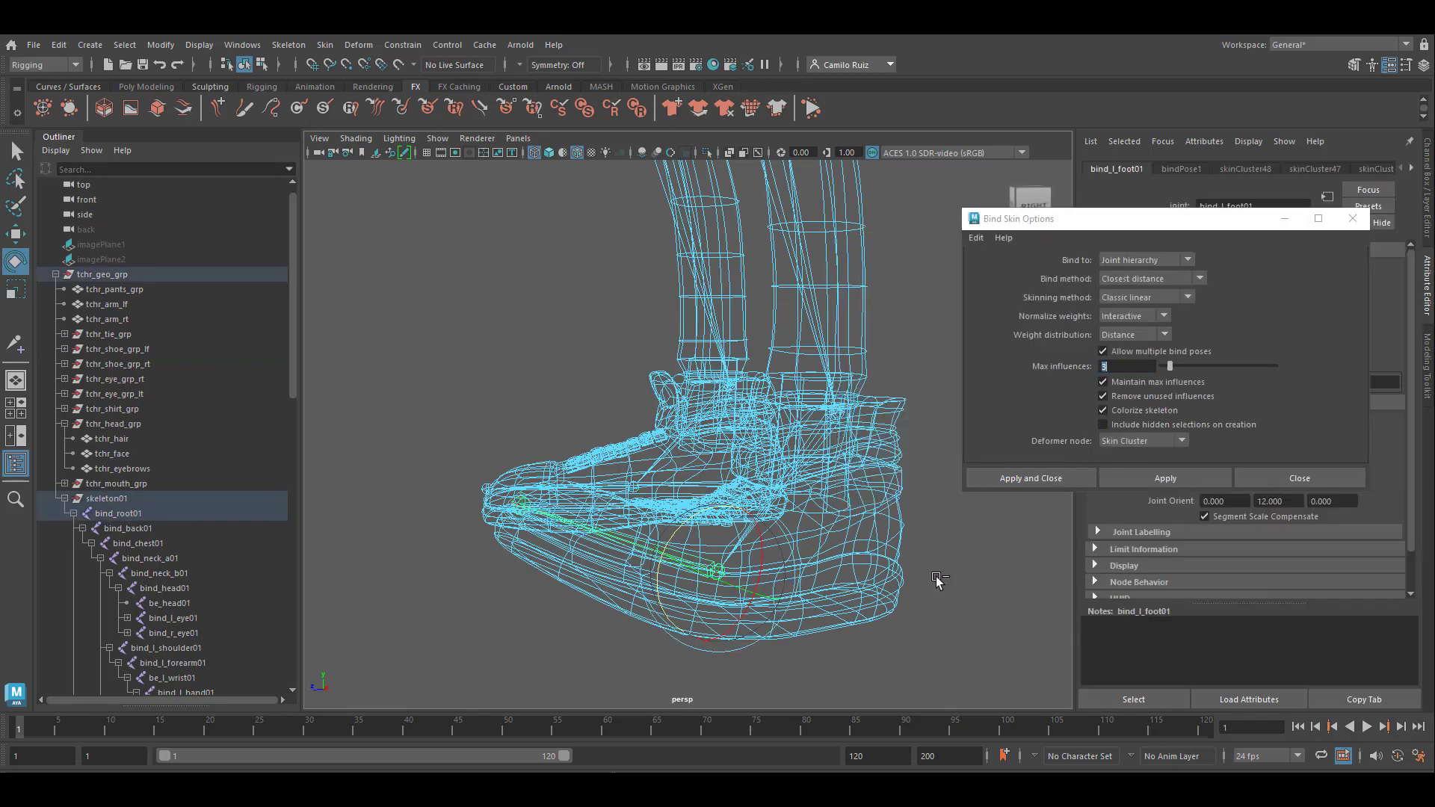
Test the left shoe by rotating bind_l_ankle01, be_l_toe01 and bind_l_foot01, and undo the trial rotations.
{"action": "left_click", "coordinate": [836, 414]}
{"action": "left_click_drag", "start_coordinate": [788, 368], "coordinate": [785, 446]}
{"action": "key", "text": "ctrl+z"}
{"action": "left_click", "coordinate": [499, 612]}
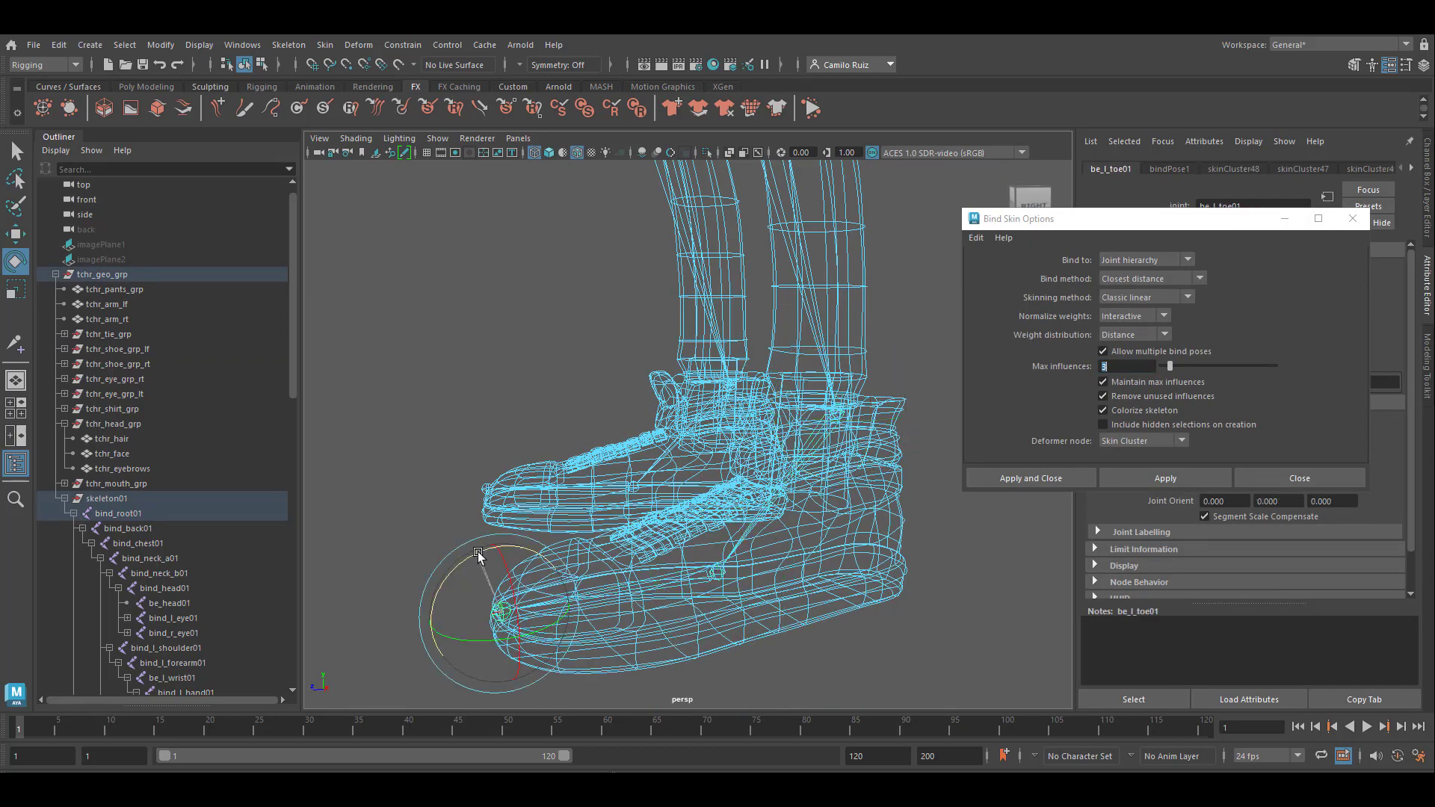
{"action": "left_click_drag", "start_coordinate": [479, 555], "coordinate": [806, 635]}
{"action": "left_click", "coordinate": [712, 572]}
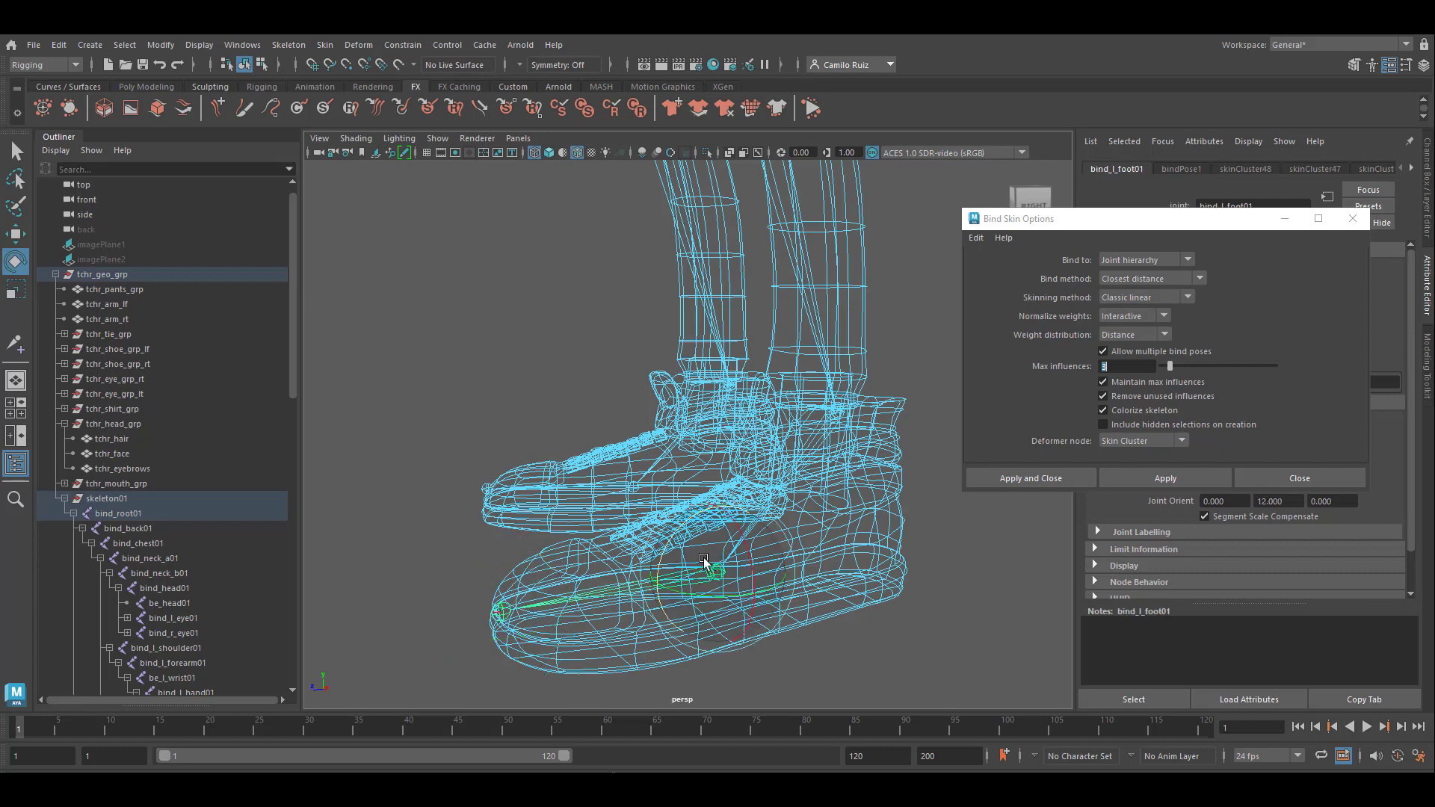
{"action": "mouse_move", "coordinate": [692, 526]}
{"action": "left_mouse_down"}
{"action": "mouse_move", "coordinate": [684, 489]}
{"action": "mouse_move", "coordinate": [691, 512]}
{"action": "left_mouse_up"}
{"action": "key", "text": "ctrl+z"}
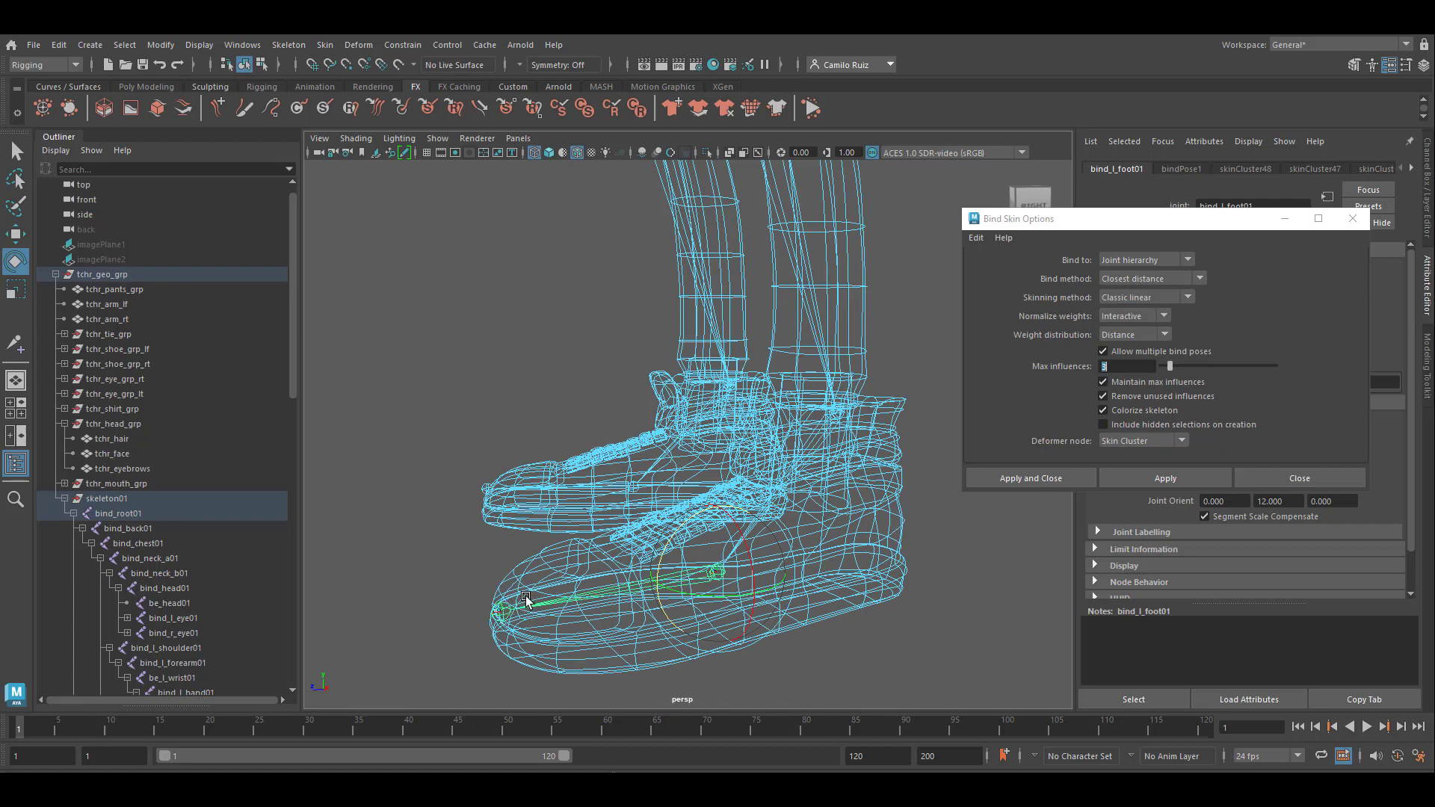
Undo the left shoe binding and add bind_l_foot01 to the shoe and bind_l_ankle01 selection, leaving be_l_anckle01 out.
{"action": "left_click", "coordinate": [526, 629], "text": "shift"}
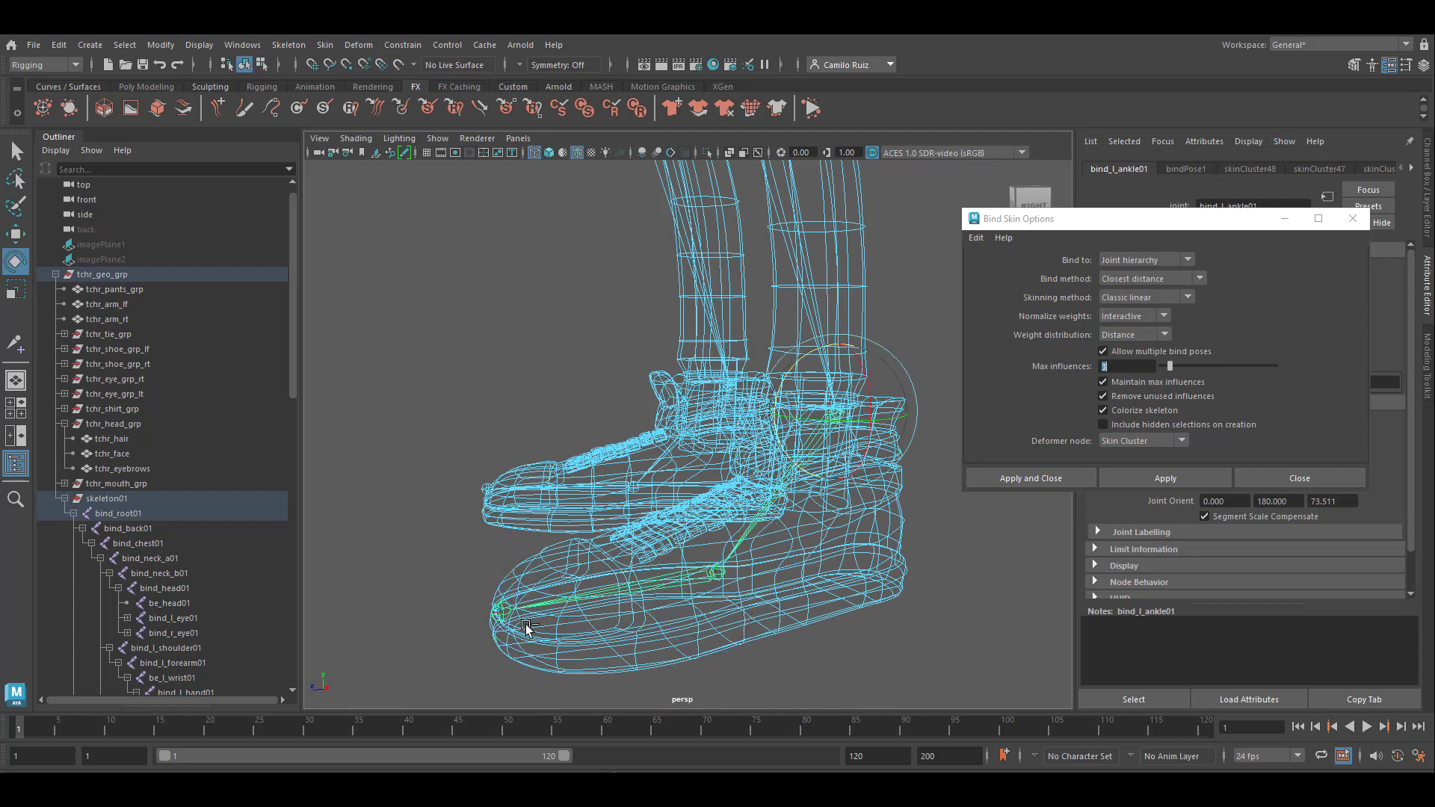
{"action": "scroll", "coordinate": [159, 527], "scroll_direction": "down", "scroll_amount": 15}
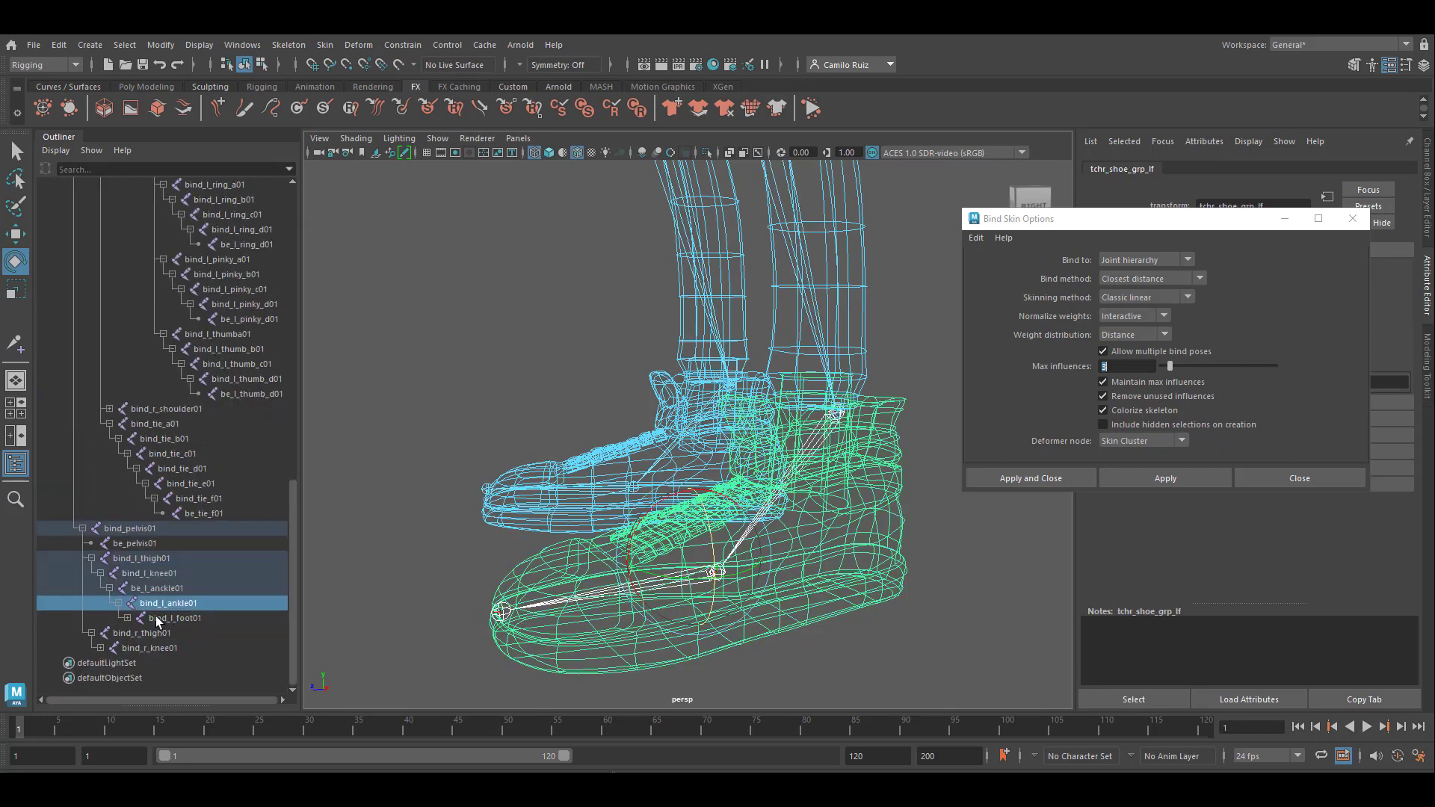
{"action": "left_click", "coordinate": [169, 619], "text": "ctrl"}
{"action": "left_click", "coordinate": [175, 587], "text": "shift"}
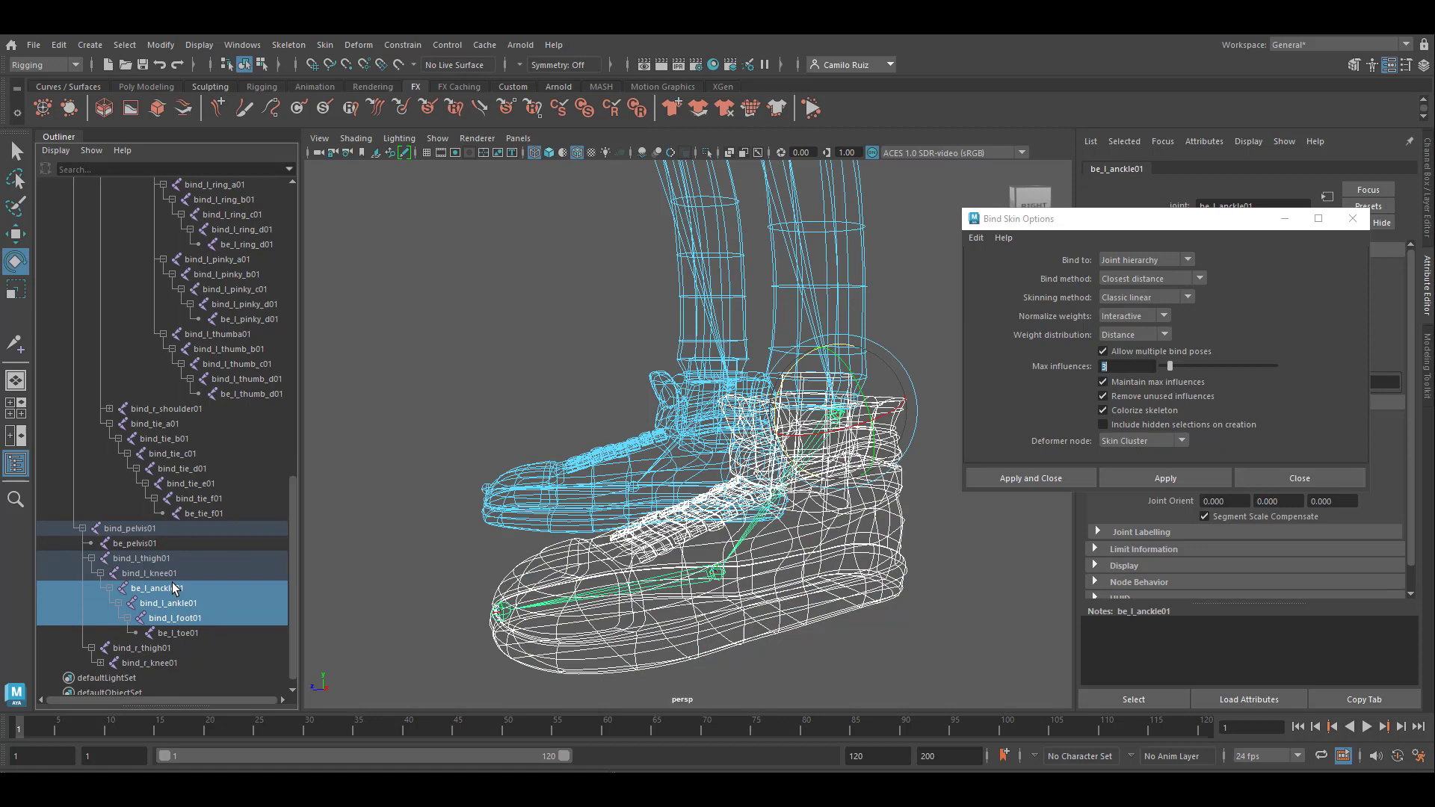
{"action": "left_click", "coordinate": [159, 604], "text": "shift"}
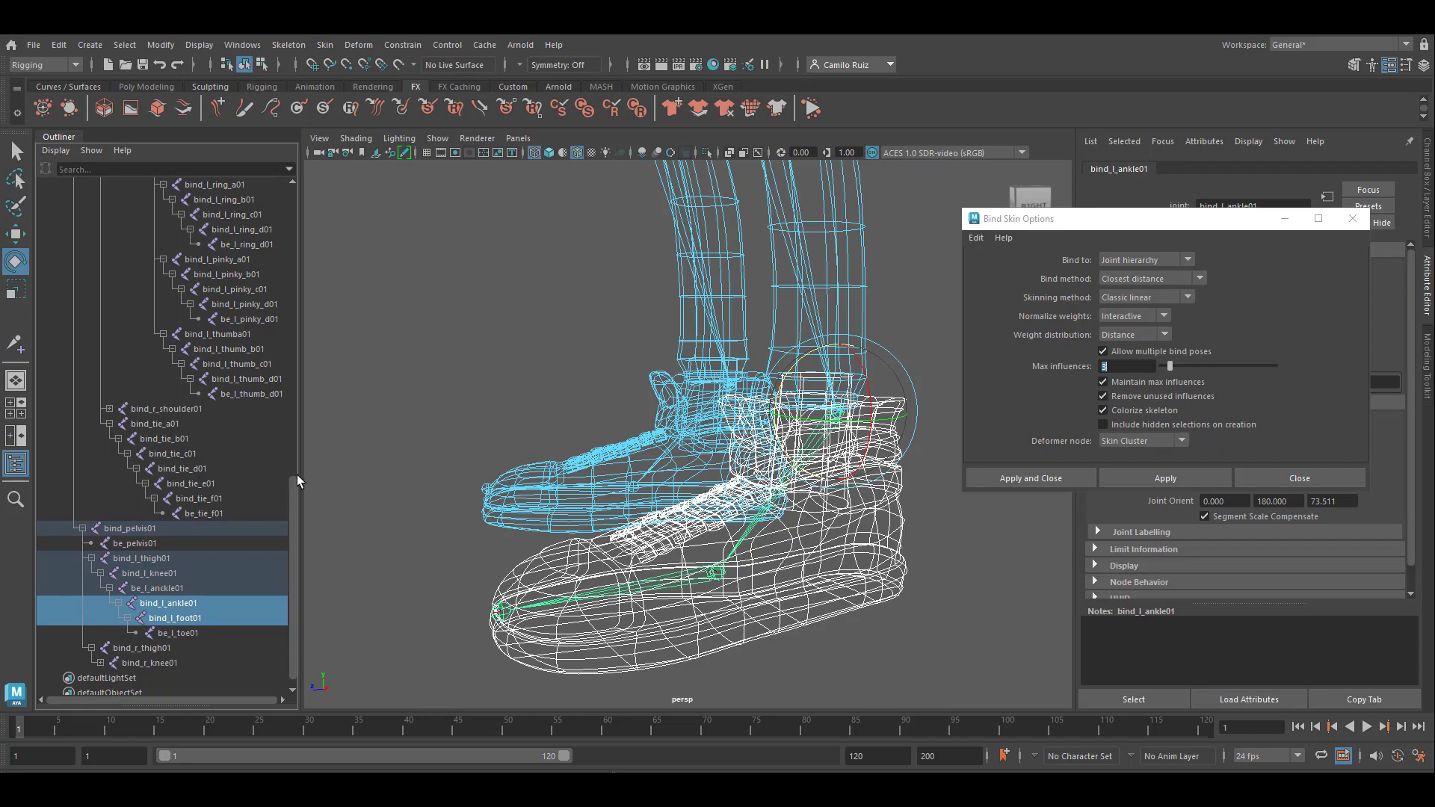
Bind the left shoe to the selected leg joints, test it with a trial rotation of bind_l_ankle01, and undo the rotation.
{"action": "left_click", "coordinate": [1138, 479]}
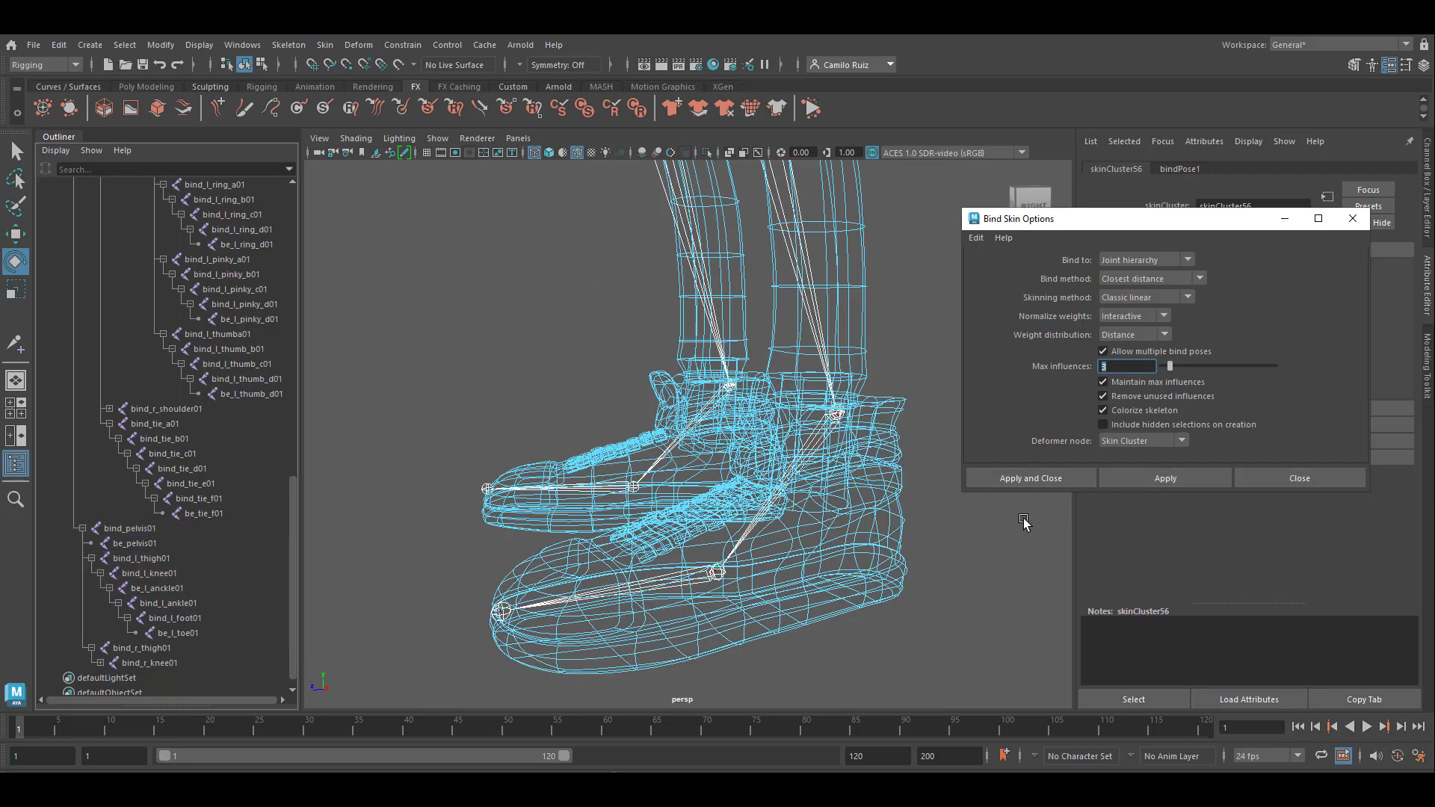
{"action": "left_click", "coordinate": [504, 608]}
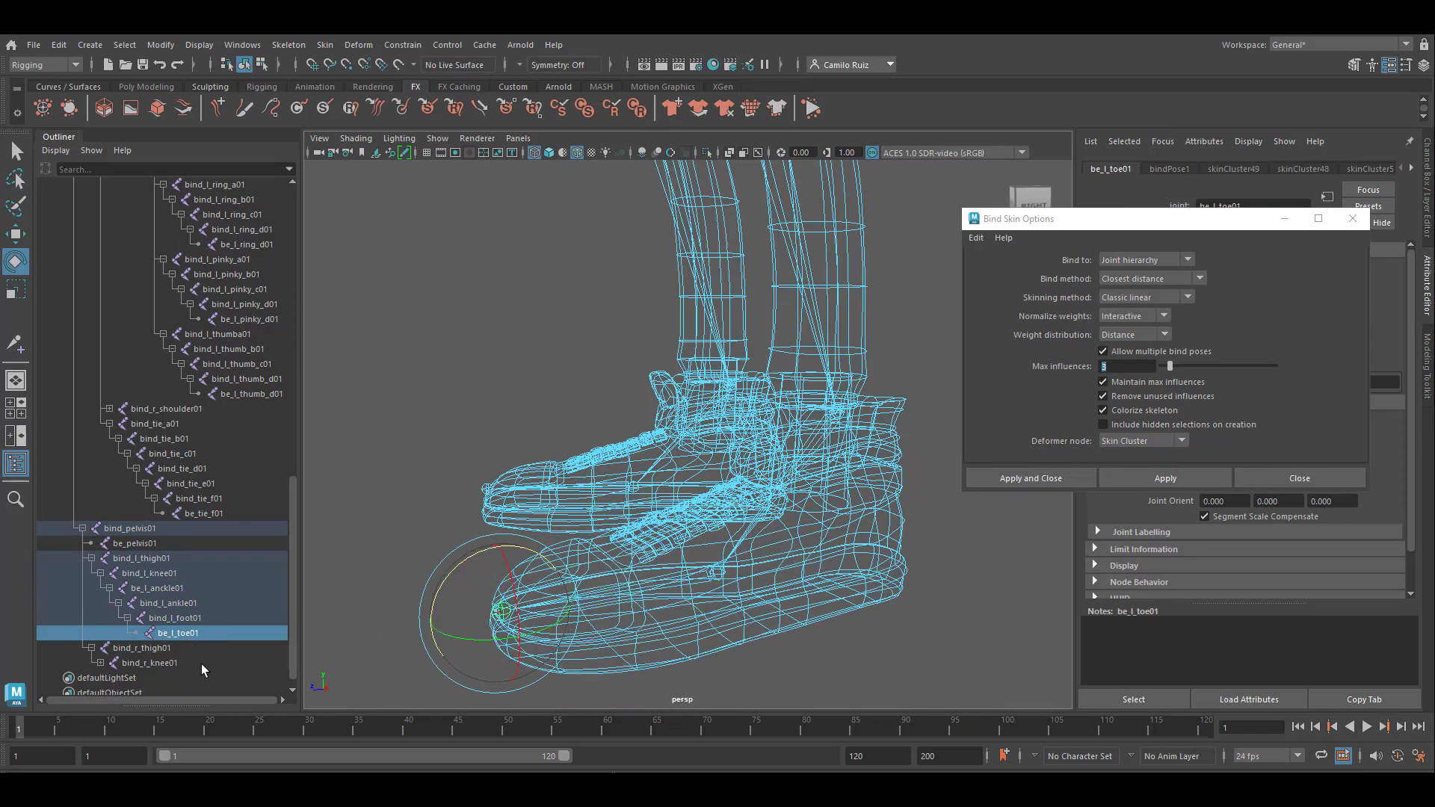
{"action": "left_click", "coordinate": [196, 618]}
{"action": "left_click", "coordinate": [192, 604]}
{"action": "left_click_drag", "start_coordinate": [804, 356], "coordinate": [825, 349]}
{"action": "key", "text": "ctrl+z"}
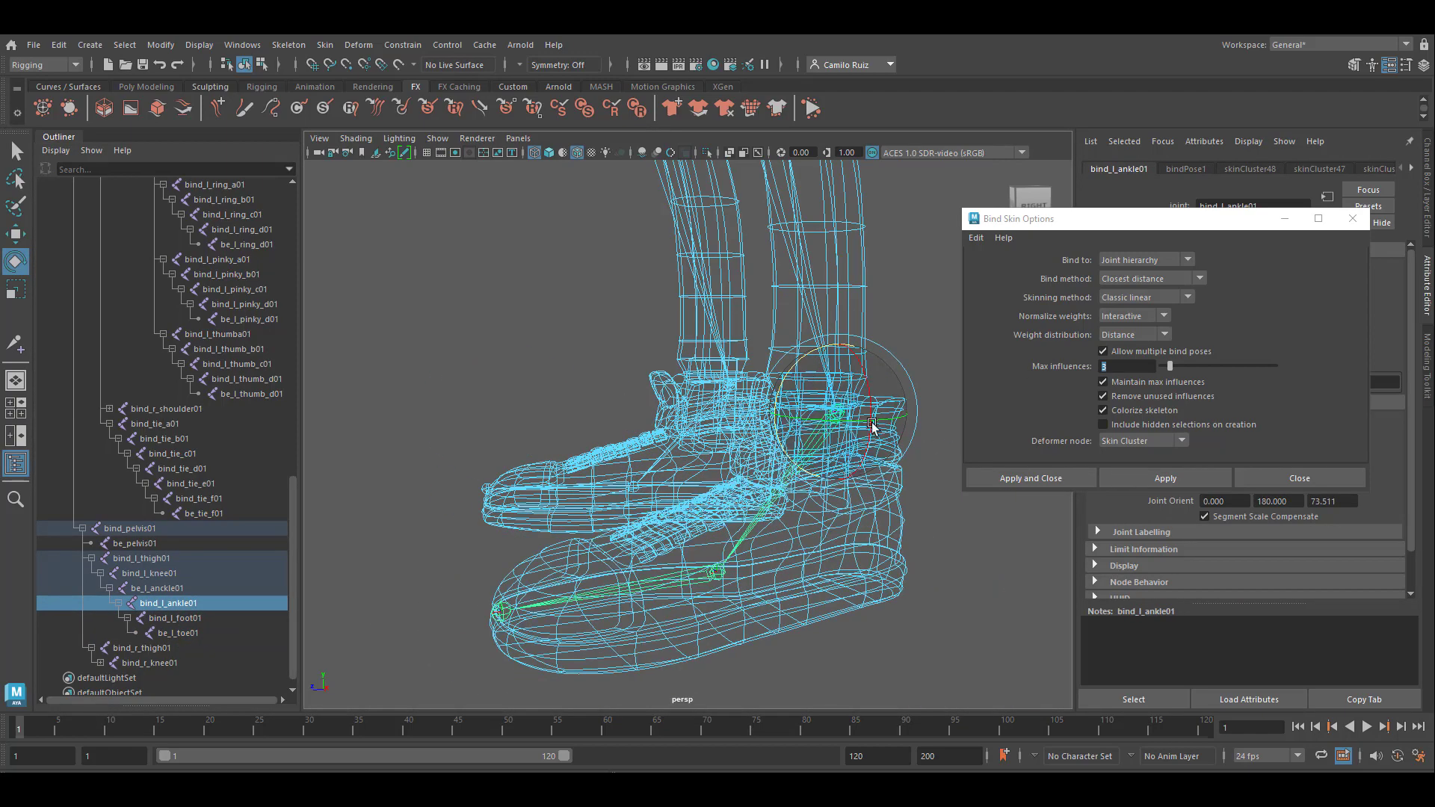
Select the right leg joints bind_r_knee01, bind_r_ankle01 and bind_r_foot01, leaving out be_r_anckle01 and be_r_toe01.
{"action": "left_click_drag", "start_coordinate": [660, 550], "coordinate": [803, 554], "text": "alt"}
{"action": "middle_click_drag", "start_coordinate": [721, 436], "coordinate": [730, 521], "text": "alt"}
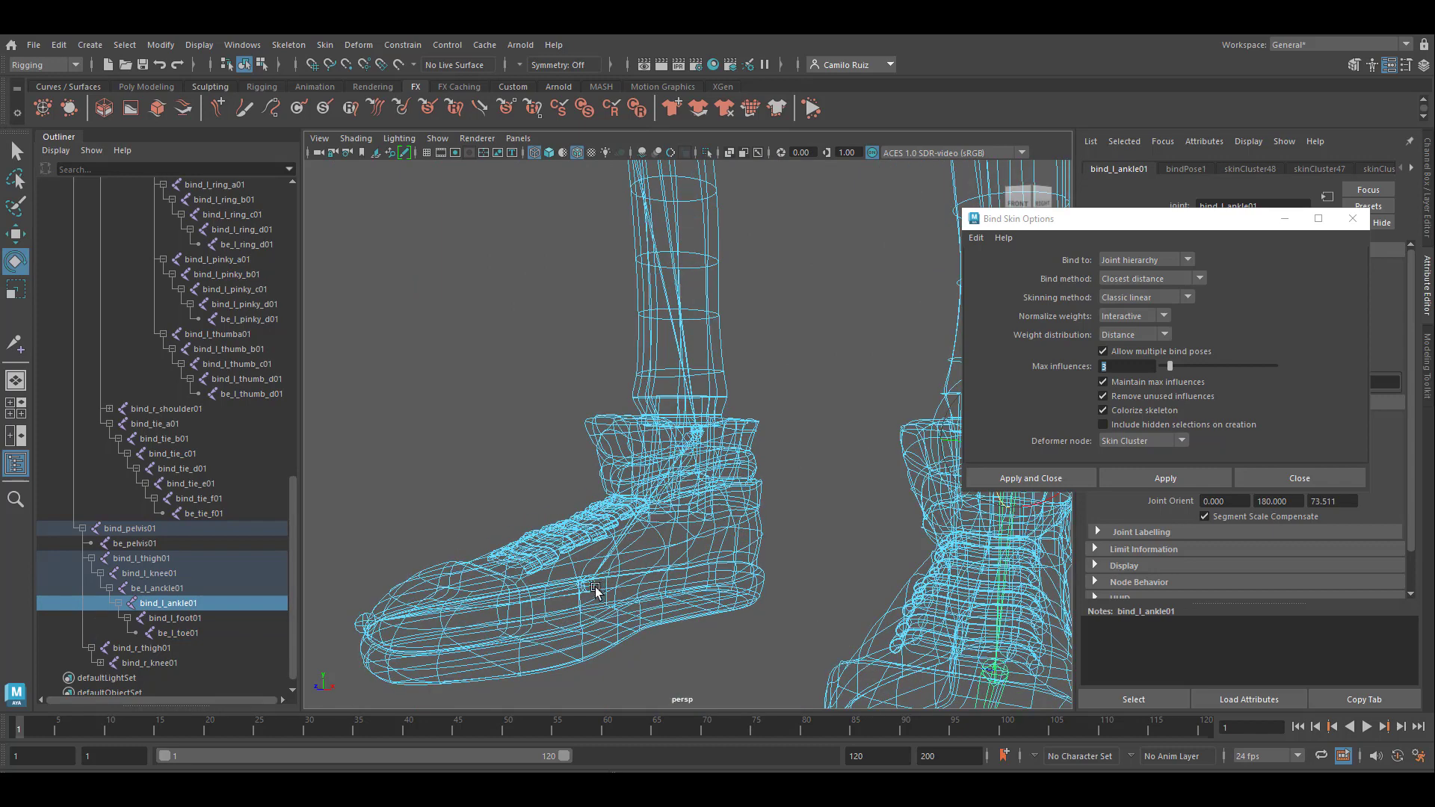
{"action": "left_click", "coordinate": [587, 585]}
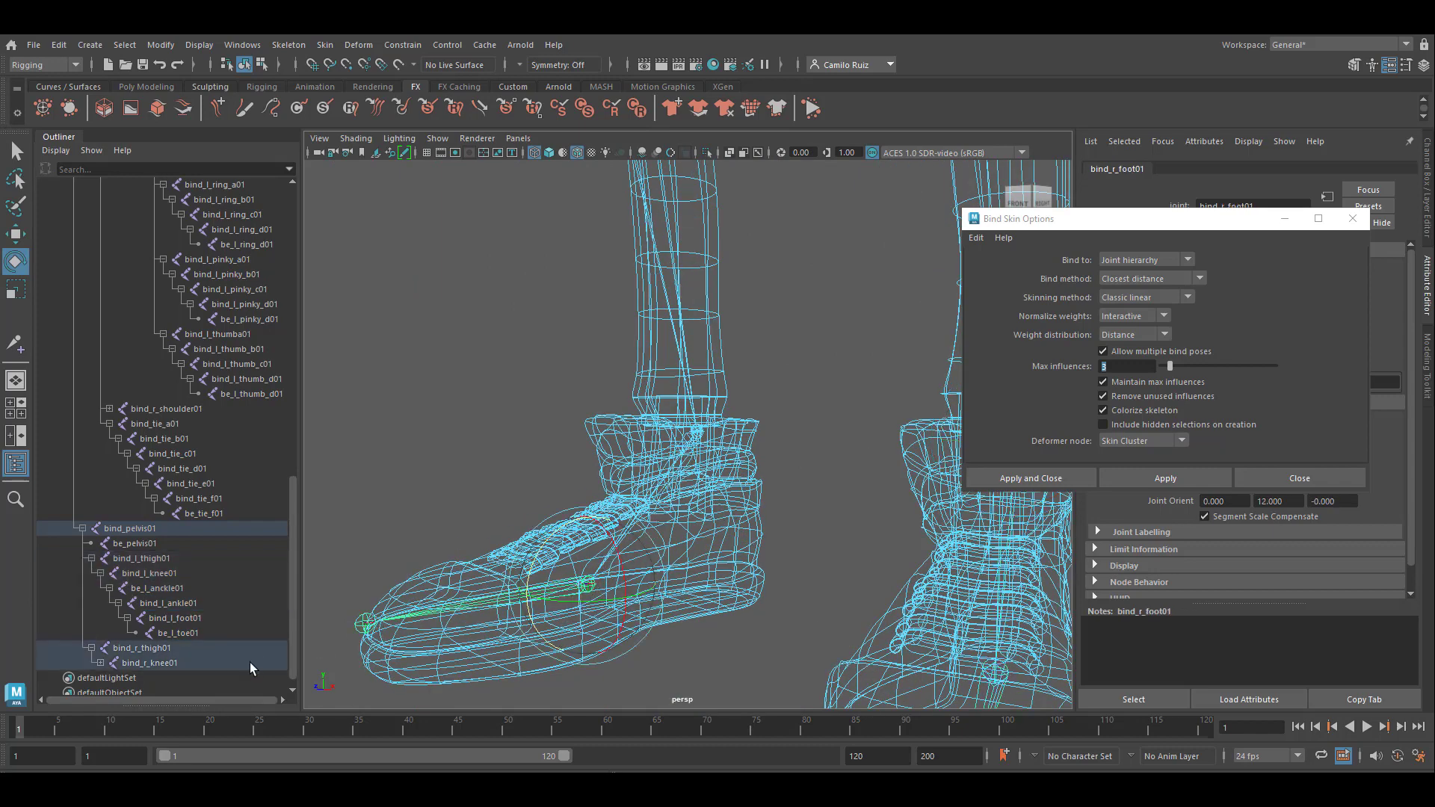
{"action": "left_click", "coordinate": [100, 662]}
{"action": "left_click", "coordinate": [118, 663]}
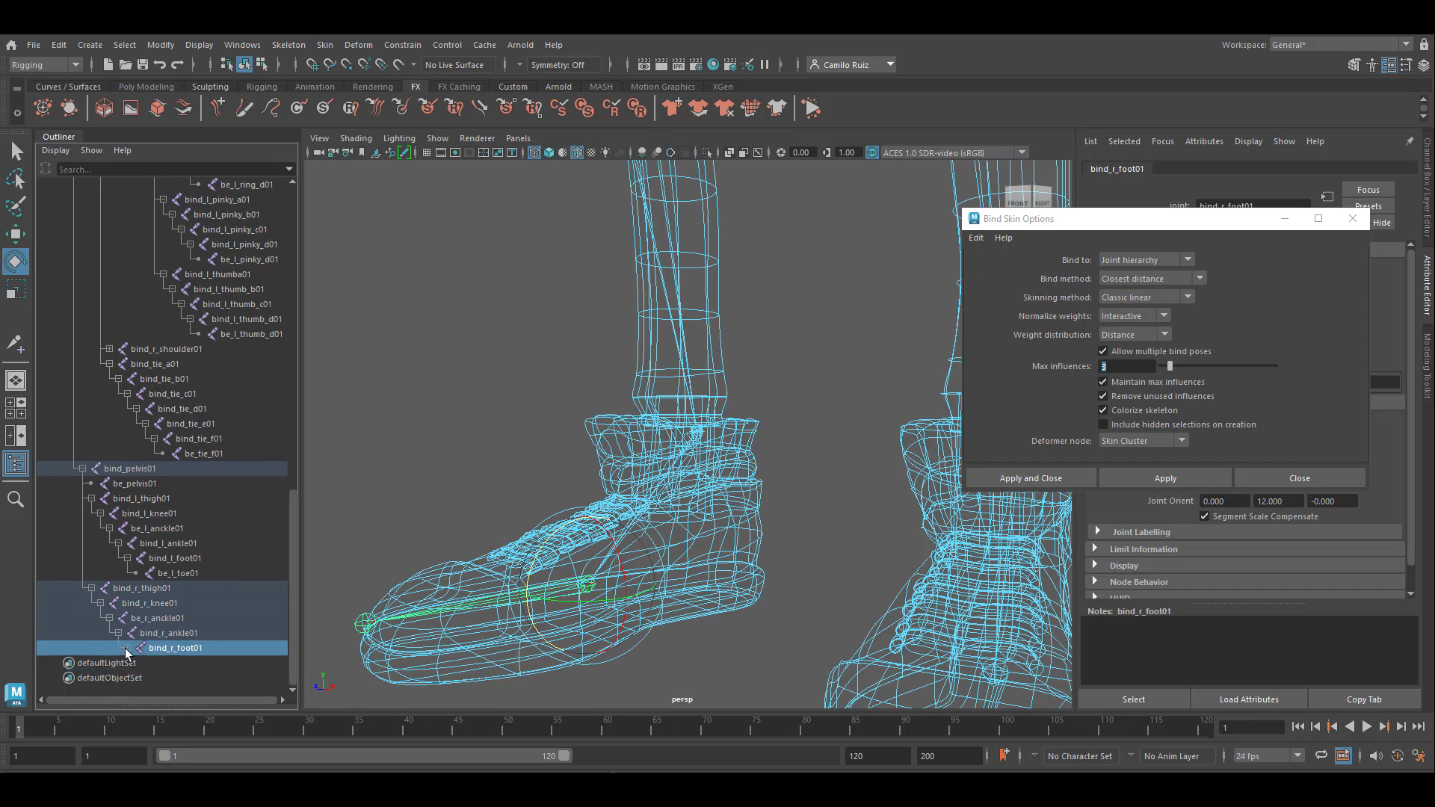
{"action": "left_click", "coordinate": [150, 618], "text": "ctrl"}
{"action": "left_click", "coordinate": [175, 659]}
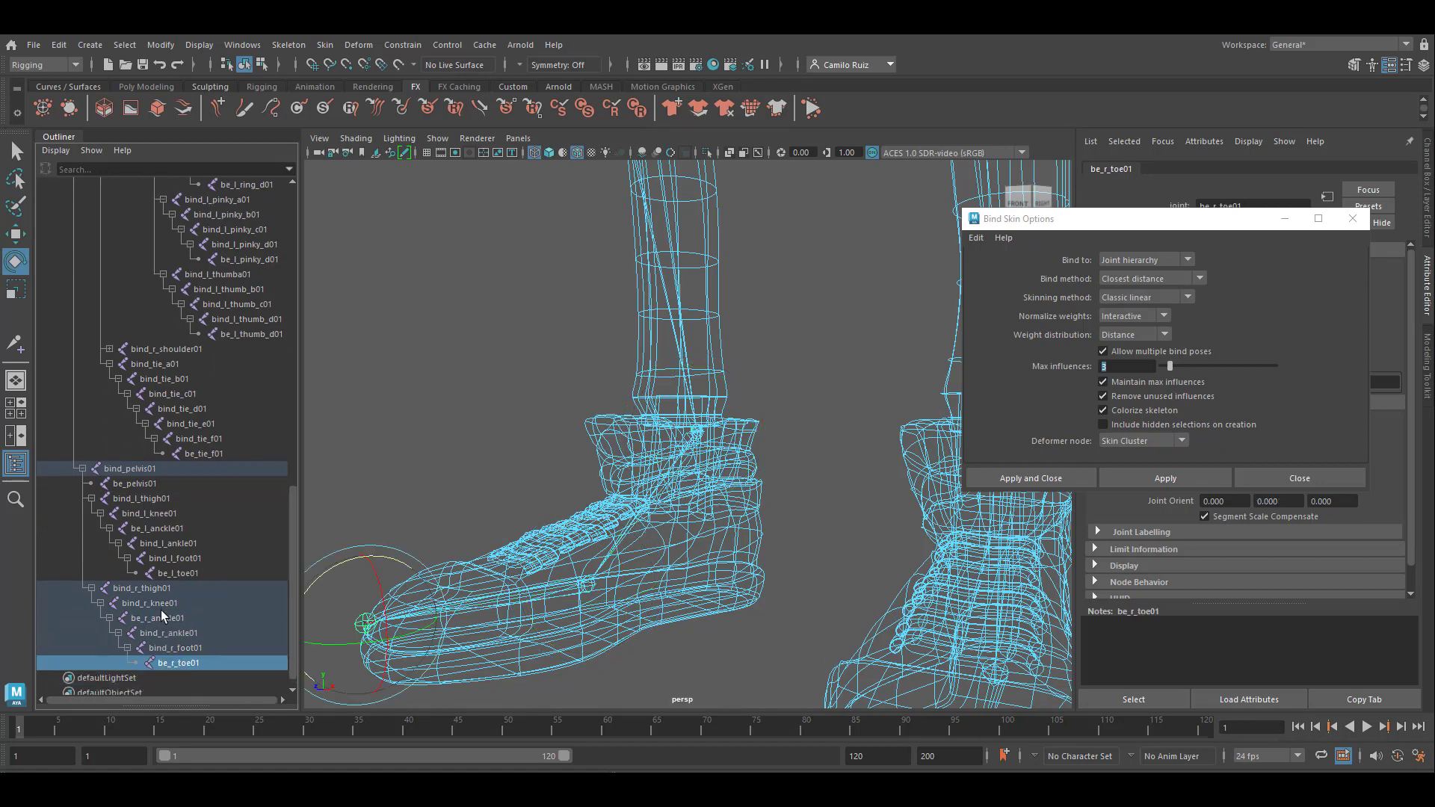
{"action": "left_click", "coordinate": [162, 604], "text": "shift"}
{"action": "left_click", "coordinate": [179, 663], "text": "ctrl"}
{"action": "left_click", "coordinate": [160, 619], "text": "ctrl"}
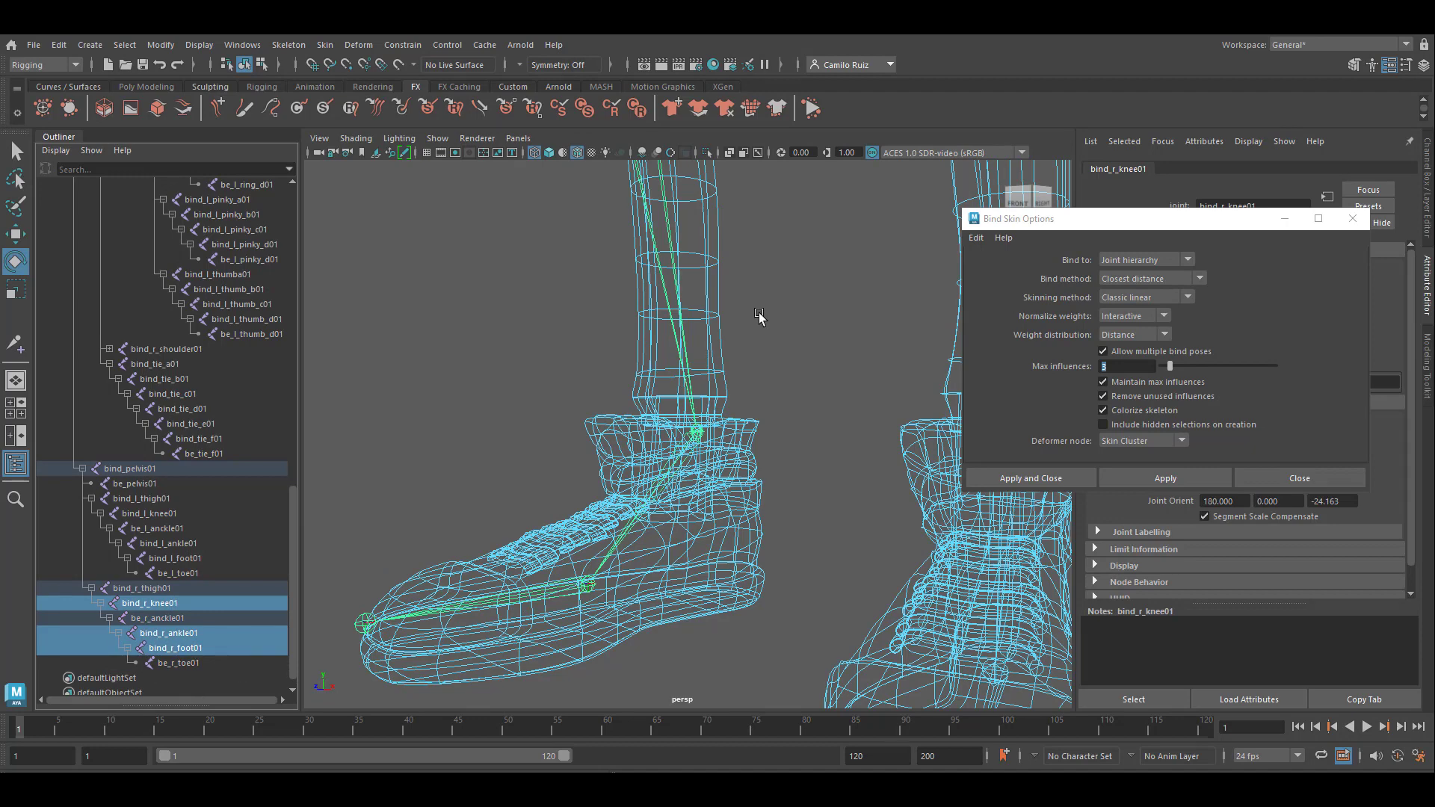
Add tchr_shoe_grp_rt to the joint selection, bind it to the joint hierarchy, and test the shoe by rotating bind_r_ankle01.
{"action": "left_click_drag", "start_coordinate": [293, 509], "coordinate": [289, 206]}
{"action": "left_click", "coordinate": [137, 382], "text": "shift"}
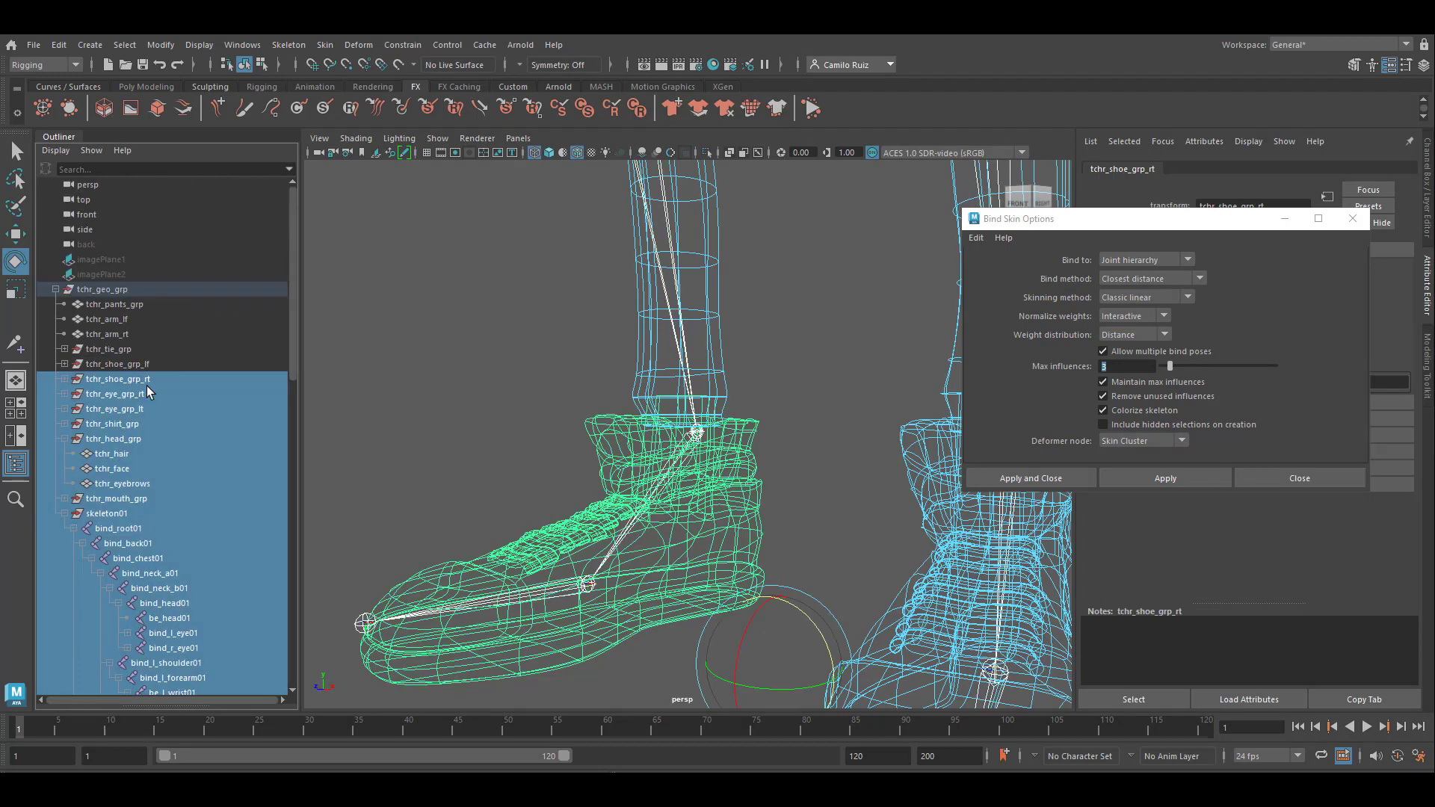
{"action": "key", "text": "ctrl+z"}
{"action": "left_click", "coordinate": [149, 380], "text": "ctrl"}
{"action": "scroll", "coordinate": [573, 494], "scroll_direction": "up", "scroll_amount": 2}
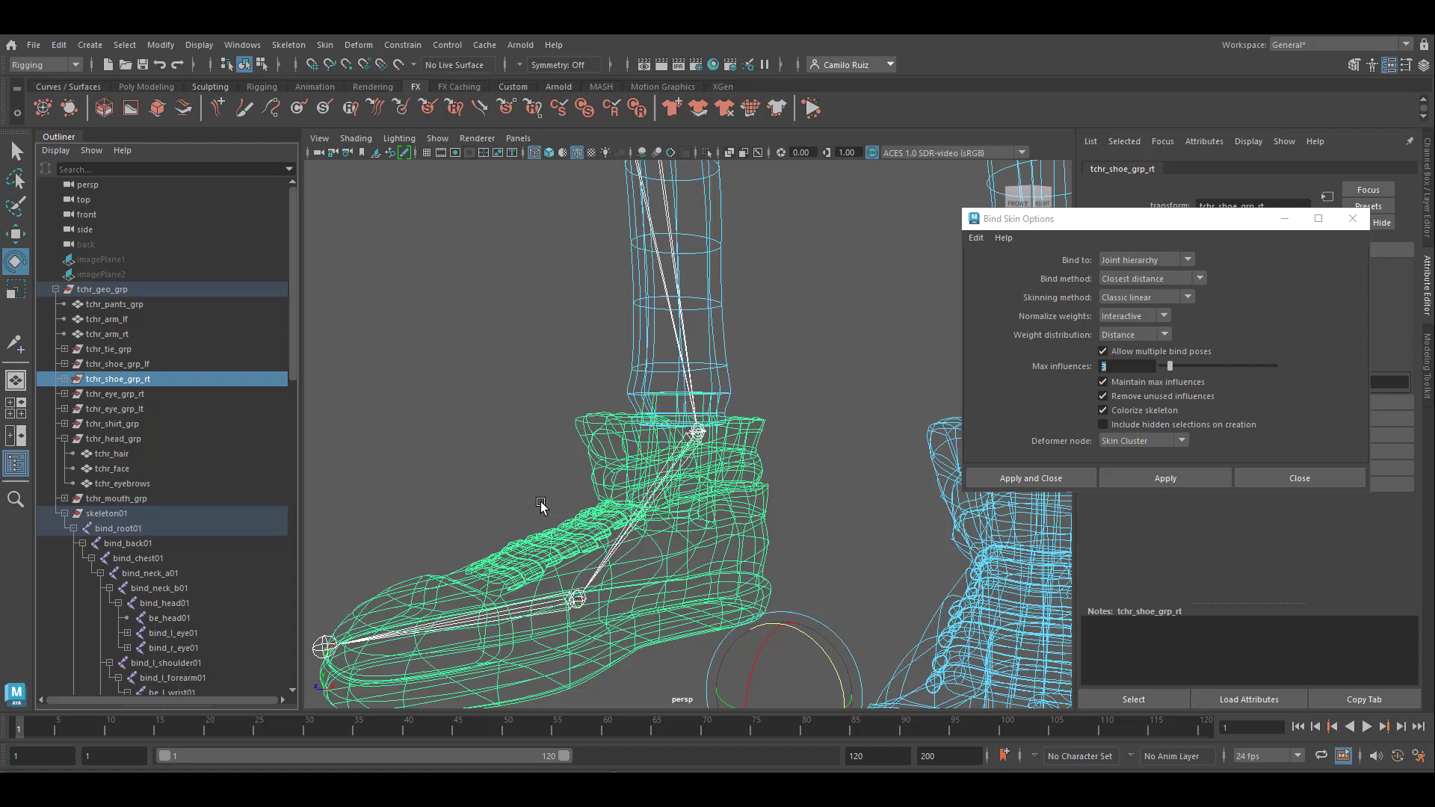
{"action": "left_click", "coordinate": [1158, 478]}
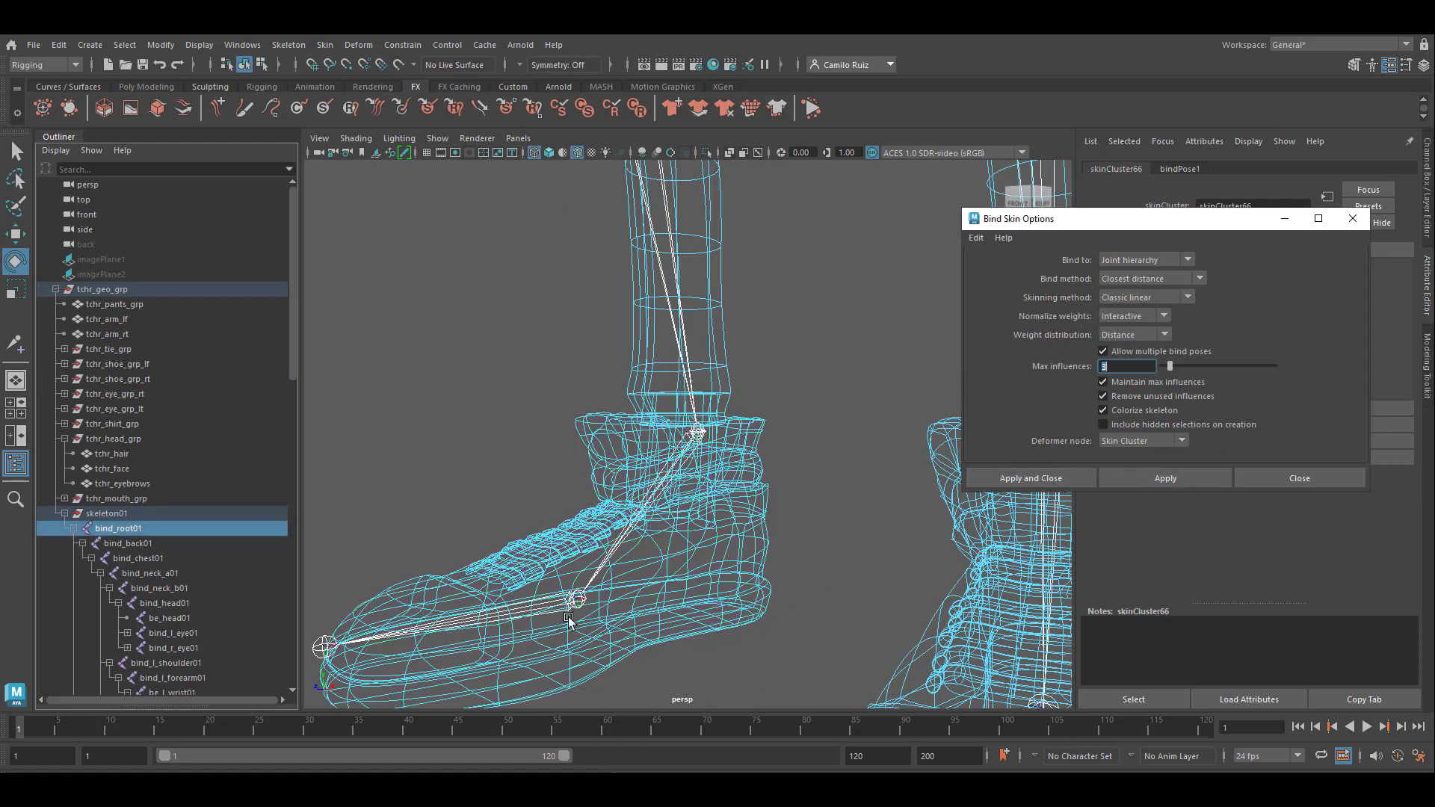
{"action": "key", "text": "Up"}
{"action": "key", "text": "f"}
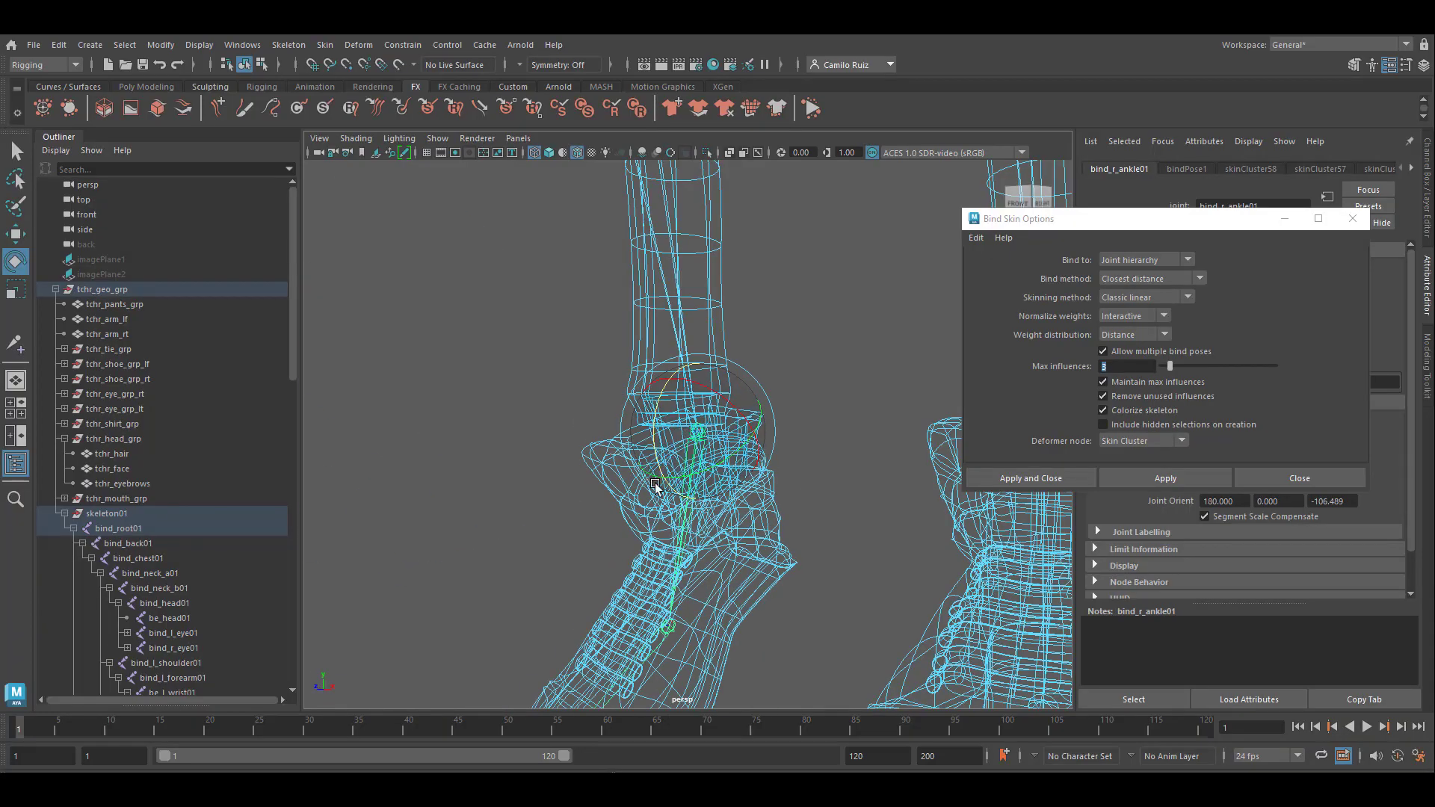
Select the tie joints from bind_tie_a01 through bind_tie_f01, leaving out be_tie_f01.
{"action": "middle_click_drag", "start_coordinate": [796, 369], "coordinate": [792, 717], "text": "alt"}
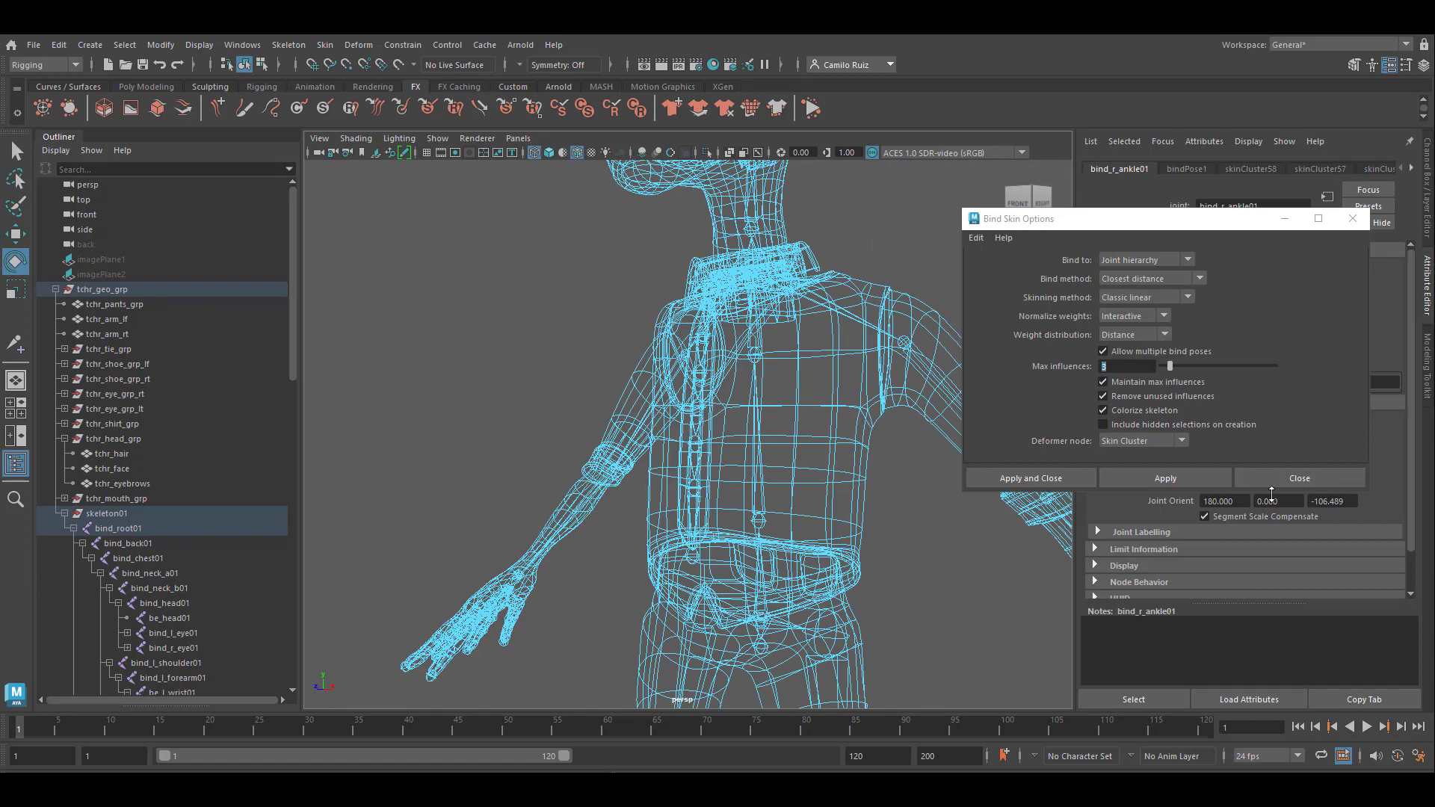
{"action": "middle_click_drag", "start_coordinate": [970, 532], "coordinate": [940, 482], "text": "alt"}
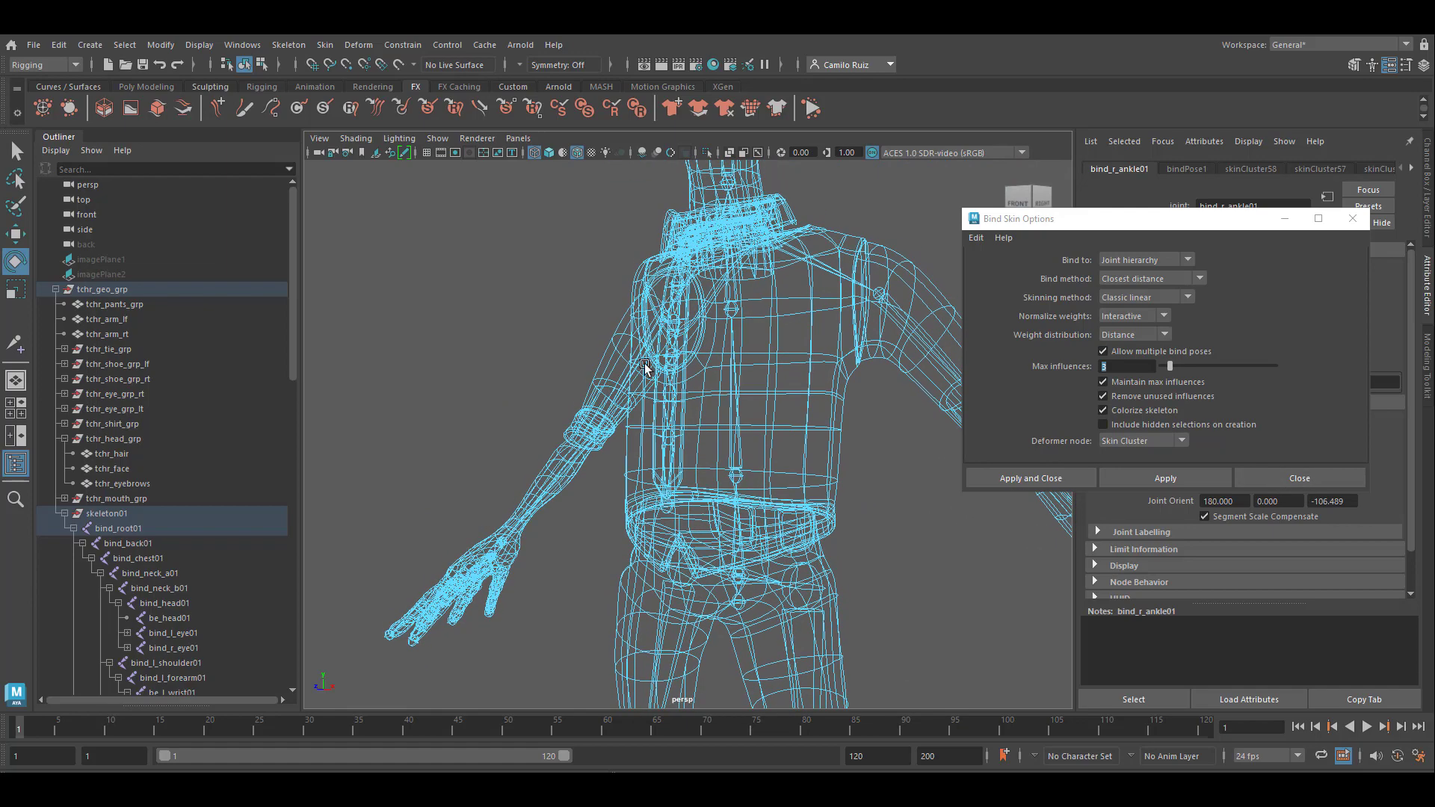
{"action": "left_click_drag", "start_coordinate": [762, 363], "coordinate": [729, 399], "text": "alt"}
{"action": "left_click", "coordinate": [65, 514]}
{"action": "left_click", "coordinate": [64, 513]}
{"action": "scroll", "coordinate": [105, 528], "scroll_direction": "down", "scroll_amount": 6}
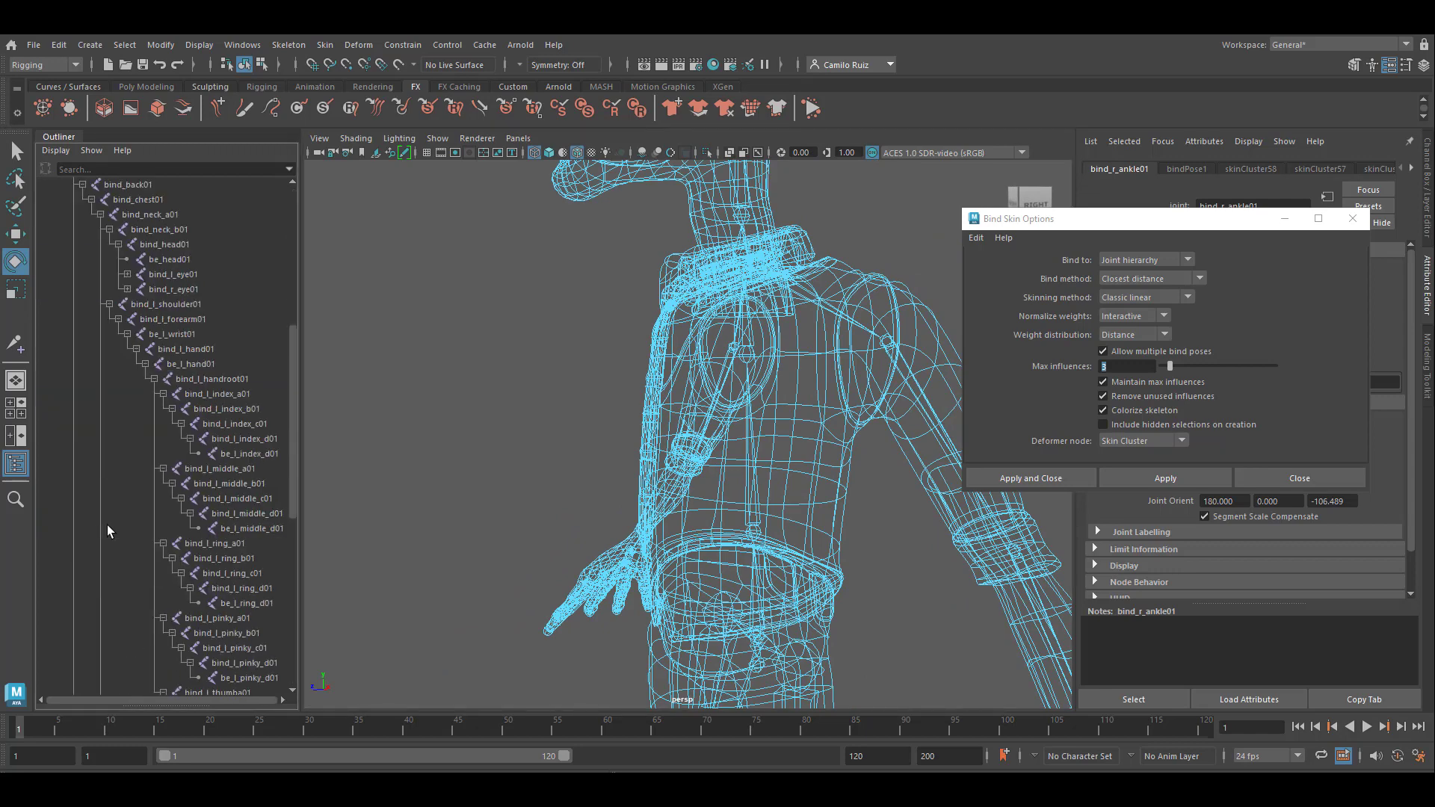
{"action": "scroll", "coordinate": [116, 549], "scroll_direction": "up", "scroll_amount": 4}
{"action": "scroll", "coordinate": [675, 415], "scroll_direction": "up", "scroll_amount": 5}
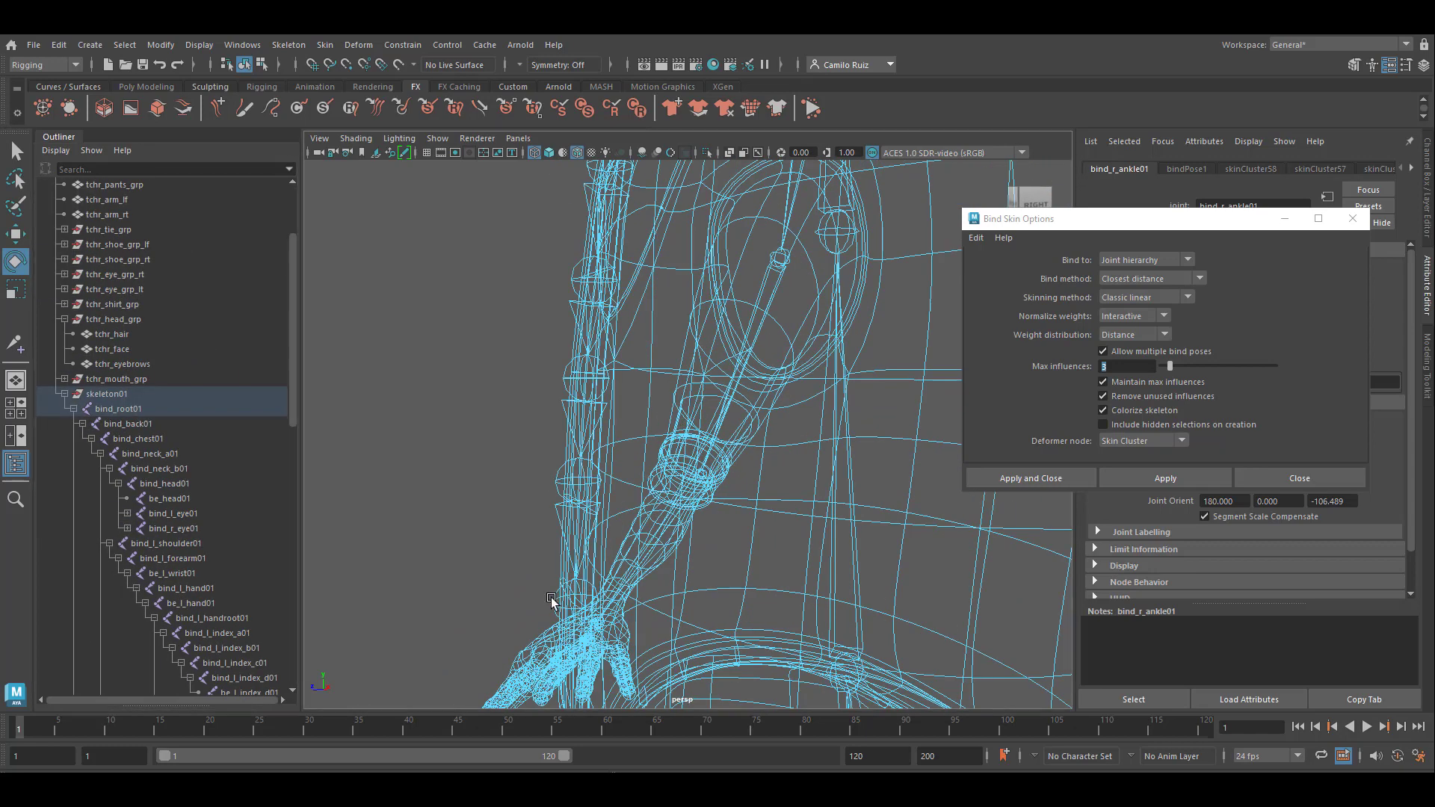
{"action": "left_click", "coordinate": [508, 597]}
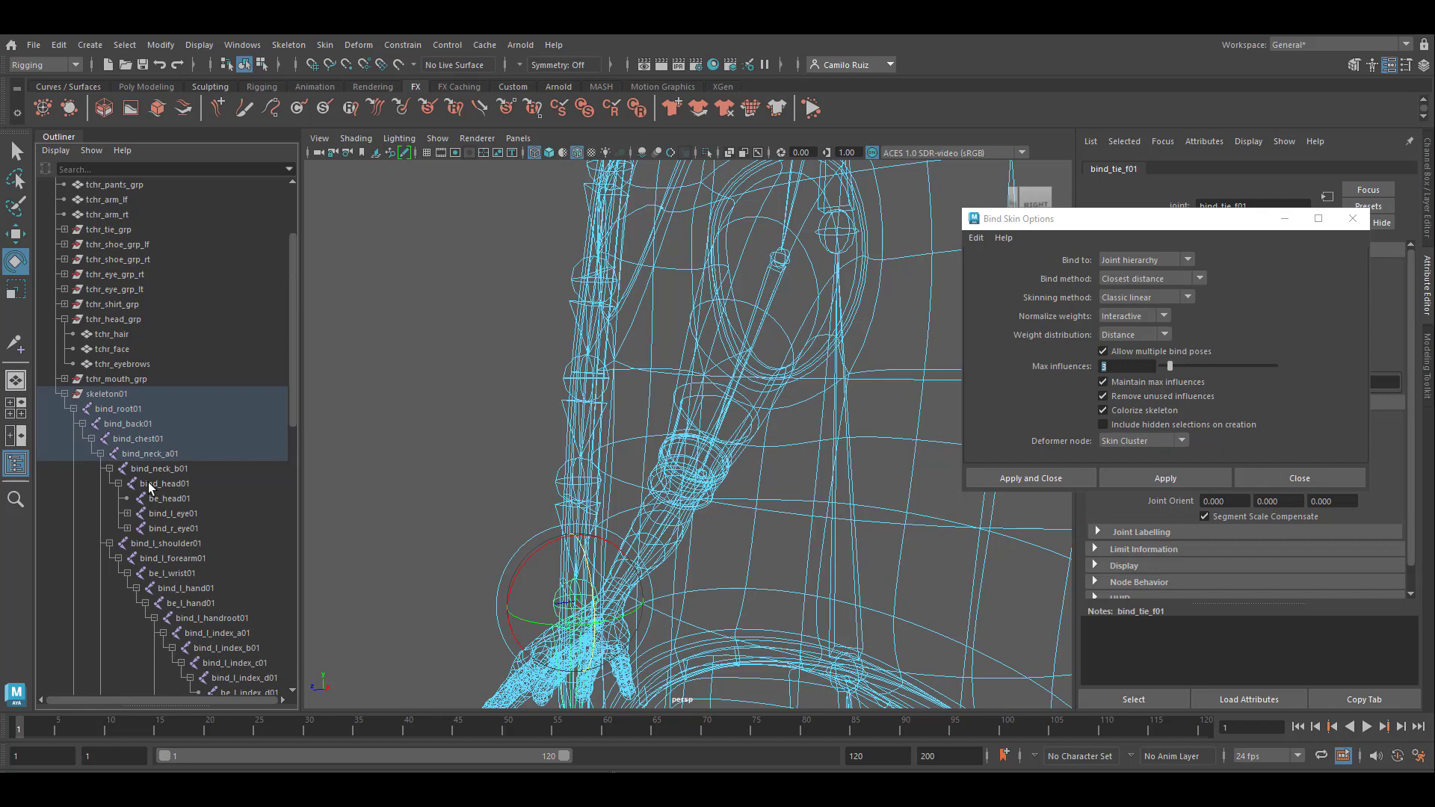
{"action": "scroll", "coordinate": [257, 523], "scroll_direction": "down", "scroll_amount": 10}
{"action": "left_click", "coordinate": [257, 484]}
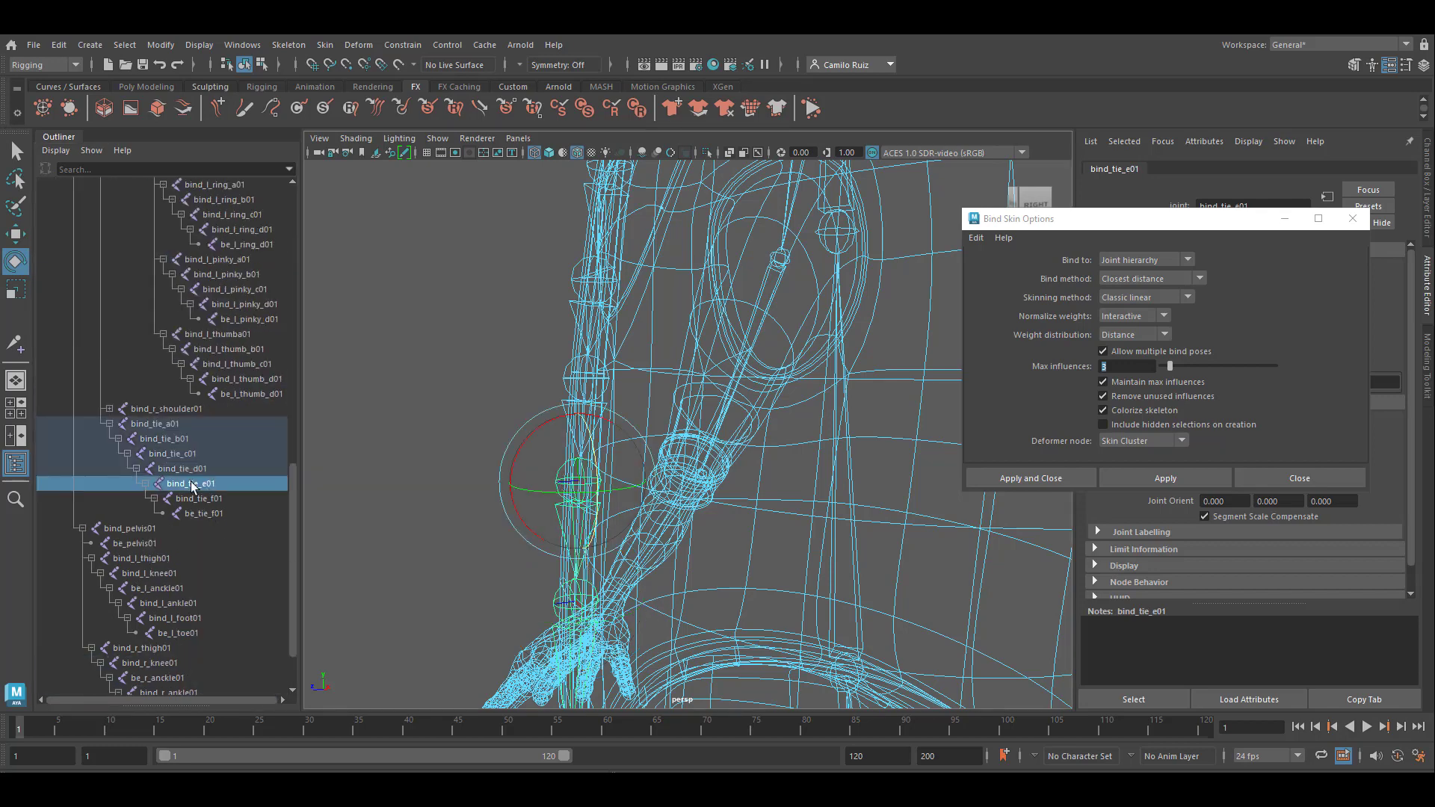
{"action": "left_click_drag", "start_coordinate": [206, 499], "coordinate": [171, 424]}
Add tchr_tie_grp with nurbsSphere3 and pCube21 to the tie joint selection and bind the tie to the joint hierarchy.
{"action": "scroll", "coordinate": [239, 389], "scroll_direction": "down", "scroll_amount": 2}
{"action": "scroll", "coordinate": [478, 363], "scroll_direction": "down", "scroll_amount": 3}
{"action": "left_click_drag", "start_coordinate": [583, 433], "coordinate": [533, 226], "text": "alt"}
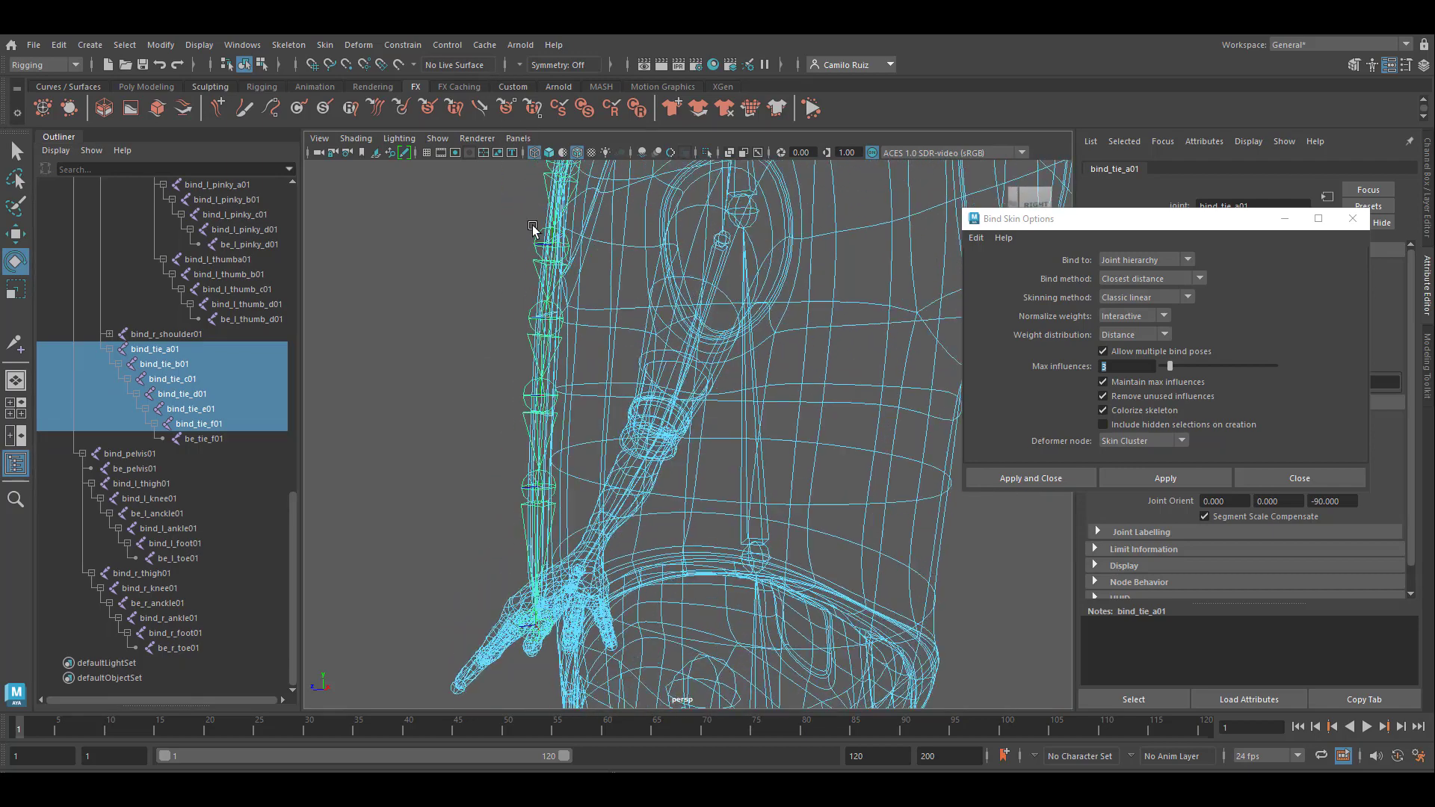
{"action": "middle_click_drag", "start_coordinate": [533, 226], "coordinate": [436, 574], "text": "alt"}
{"action": "left_click_drag", "start_coordinate": [436, 574], "coordinate": [547, 514], "text": "alt"}
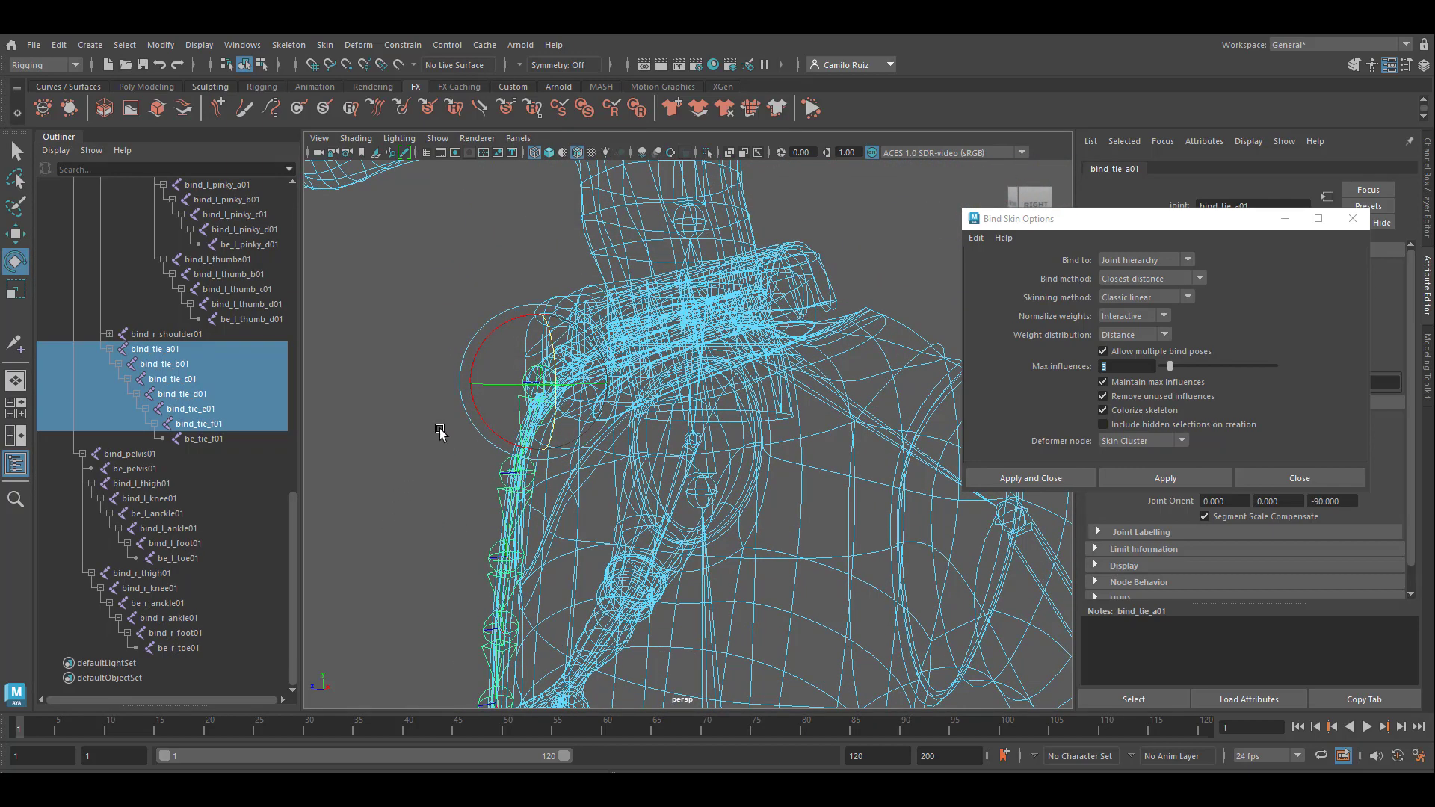
{"action": "scroll", "coordinate": [270, 234], "scroll_direction": "up", "scroll_amount": 15}
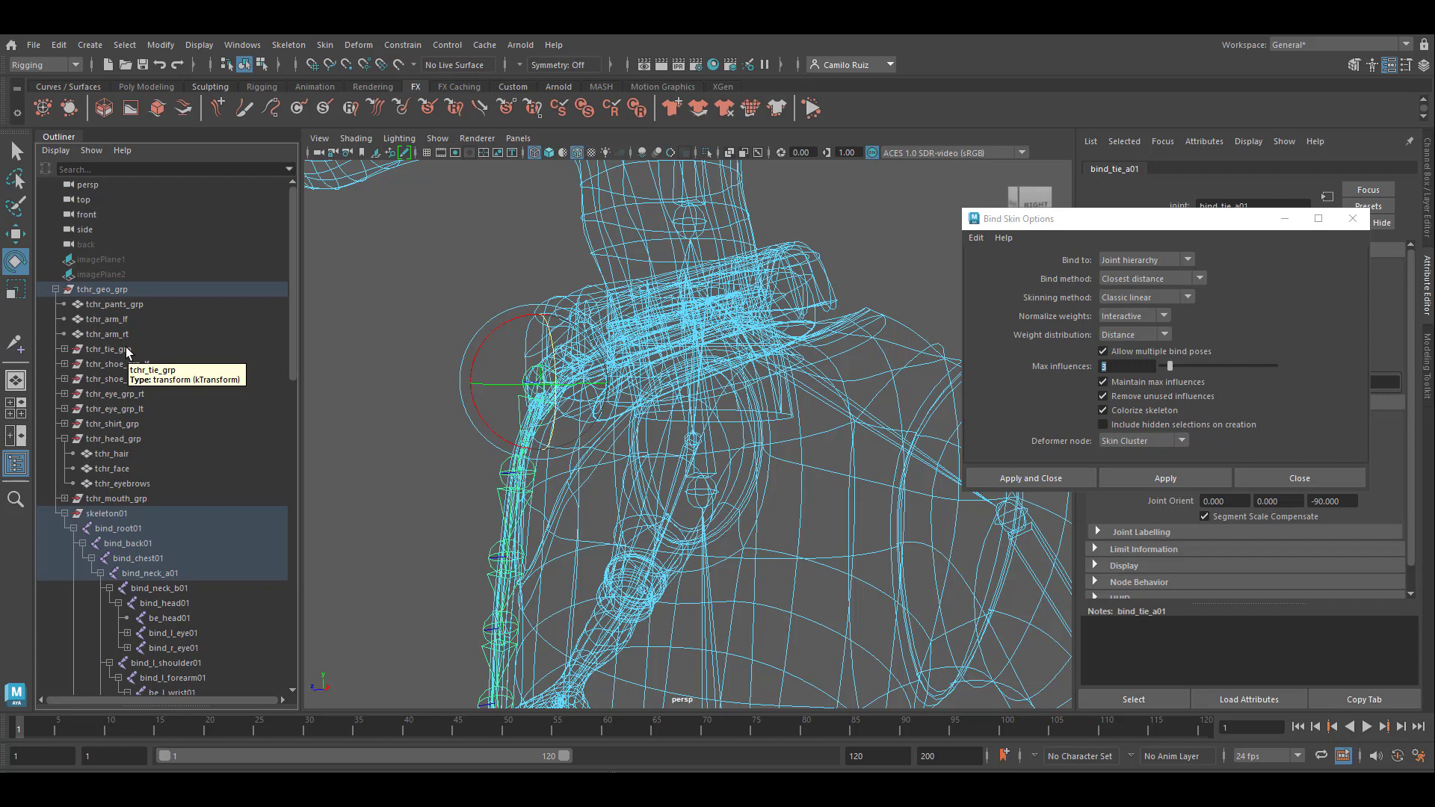
{"action": "left_click", "coordinate": [112, 348], "text": "ctrl"}
{"action": "left_click", "coordinate": [64, 350]}
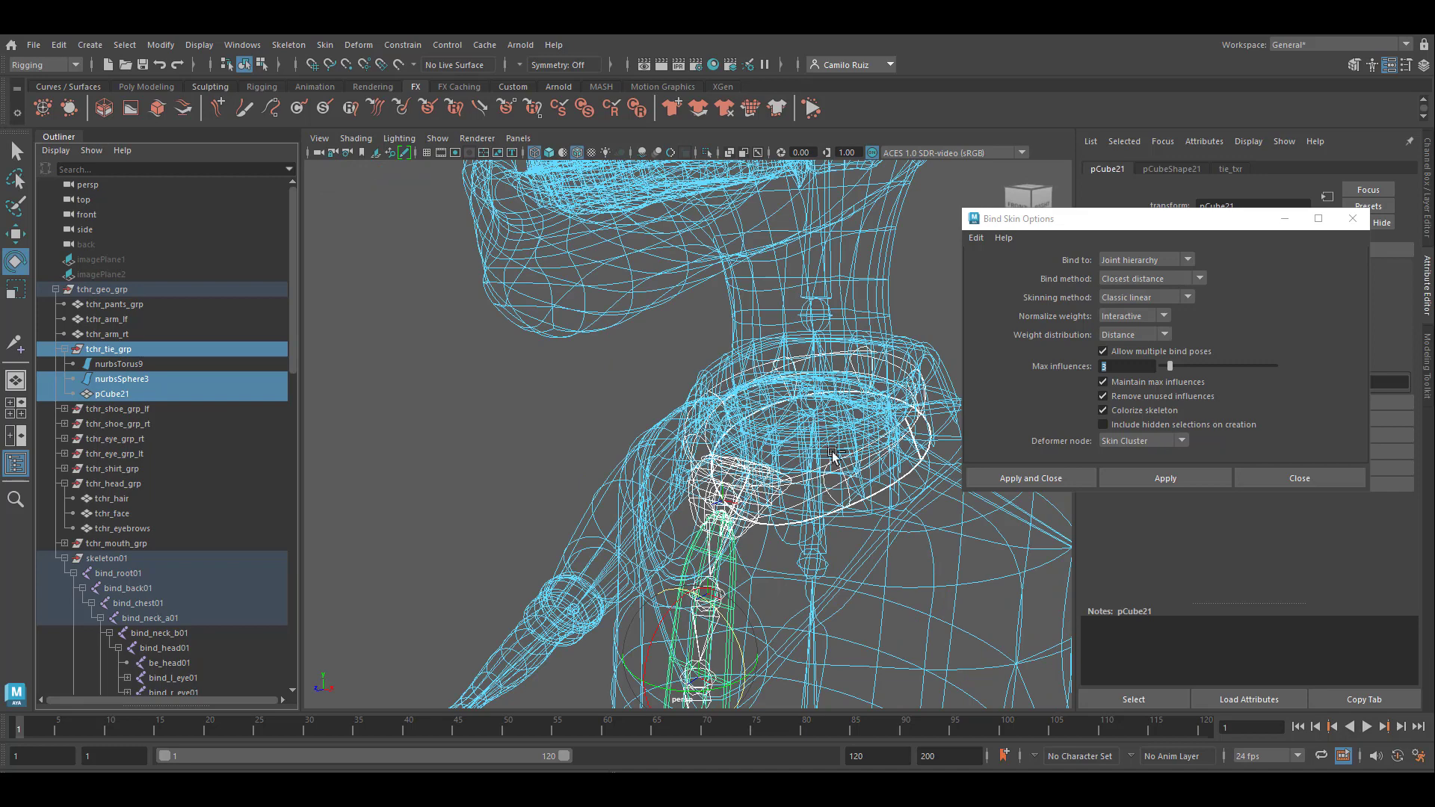
{"action": "left_click", "coordinate": [1172, 482]}
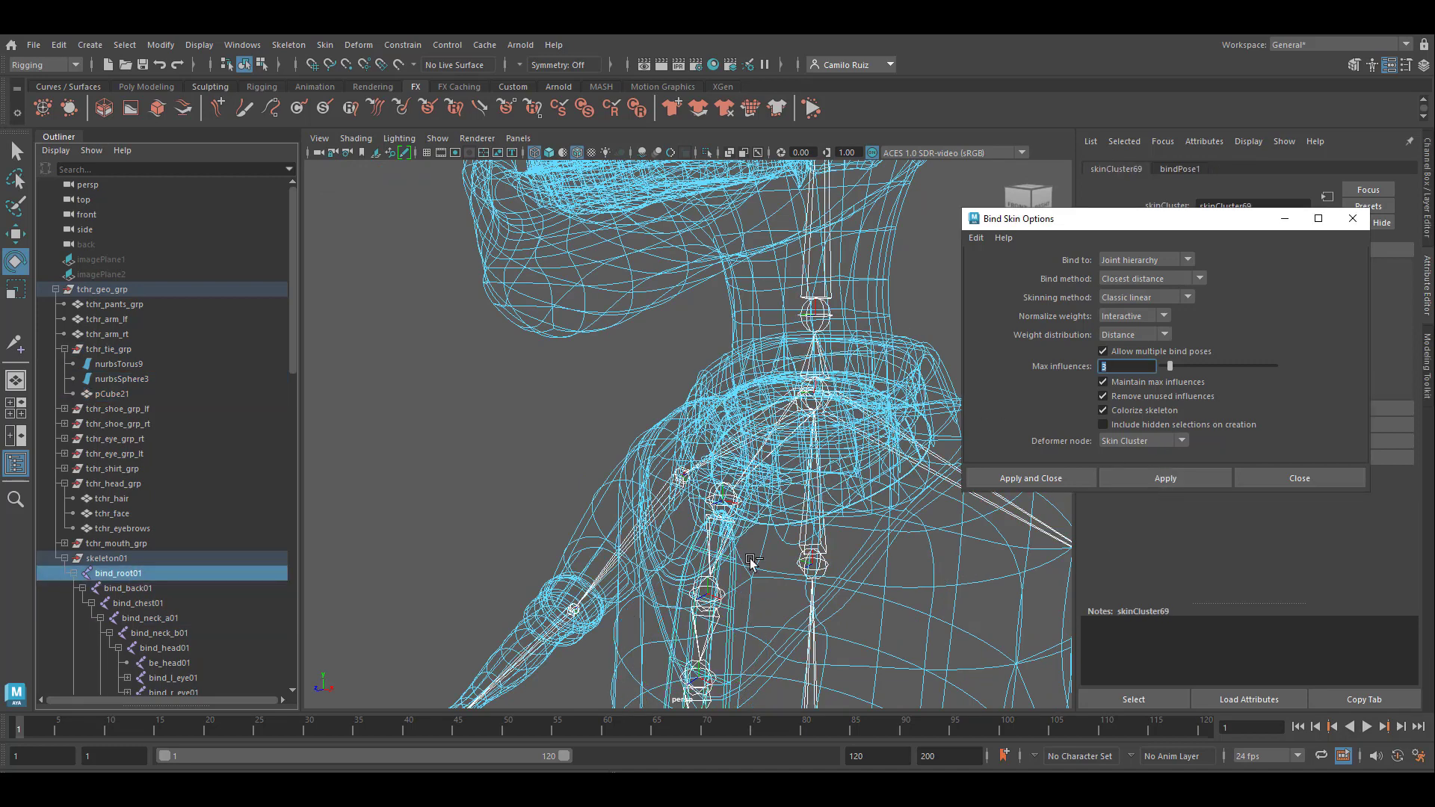
Test the tie binding by rotating bind_tie_a01, bind_tie_b01 and bind_tie_d01, undoing each trial rotation.
{"action": "left_click", "coordinate": [613, 289]}
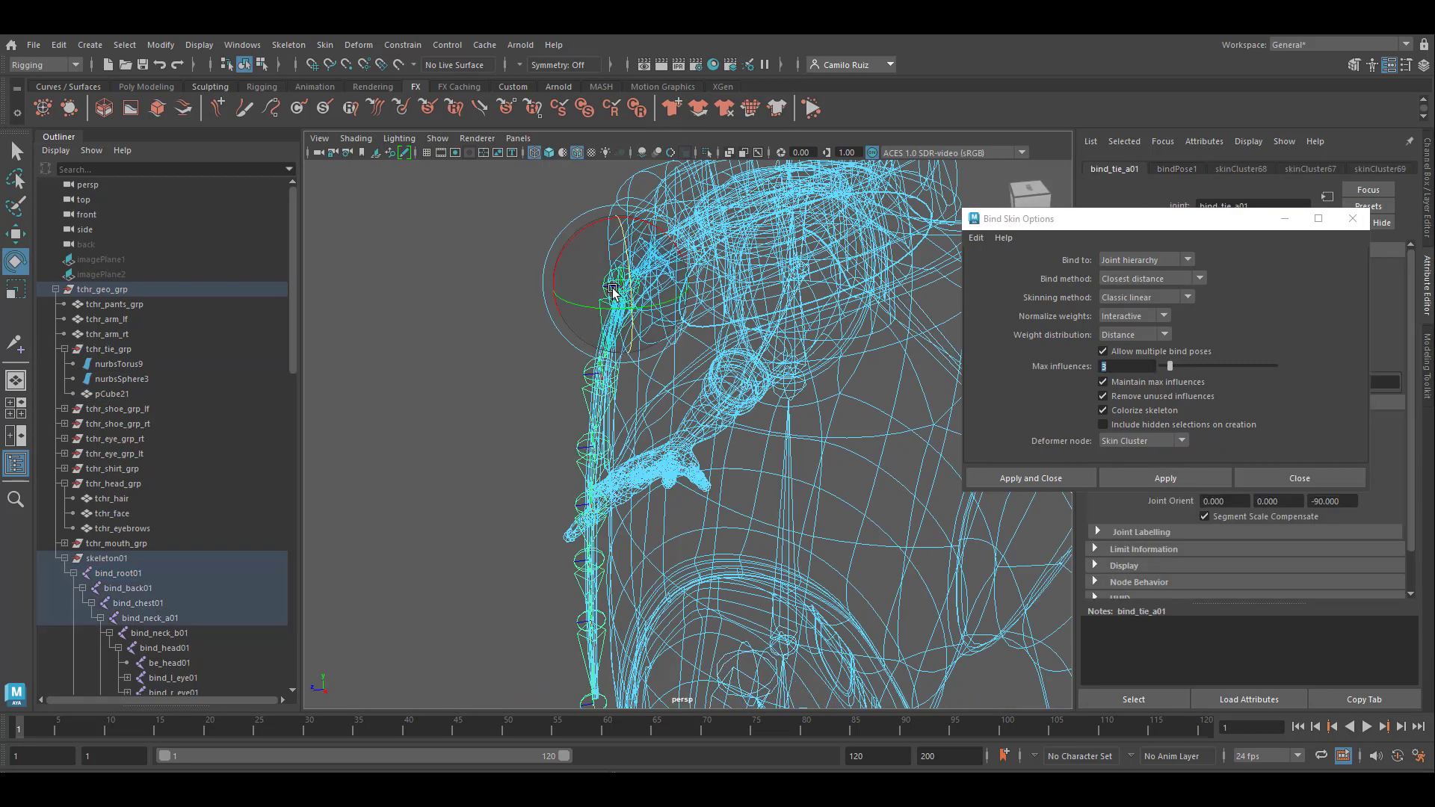
{"action": "left_click_drag", "start_coordinate": [559, 255], "coordinate": [590, 224]}
{"action": "key", "text": "ctrl+z"}
{"action": "left_click", "coordinate": [591, 374]}
{"action": "left_click_drag", "start_coordinate": [551, 330], "coordinate": [575, 305]}
{"action": "key", "text": "ctrl+z"}
{"action": "key", "text": "ctrl+z"}
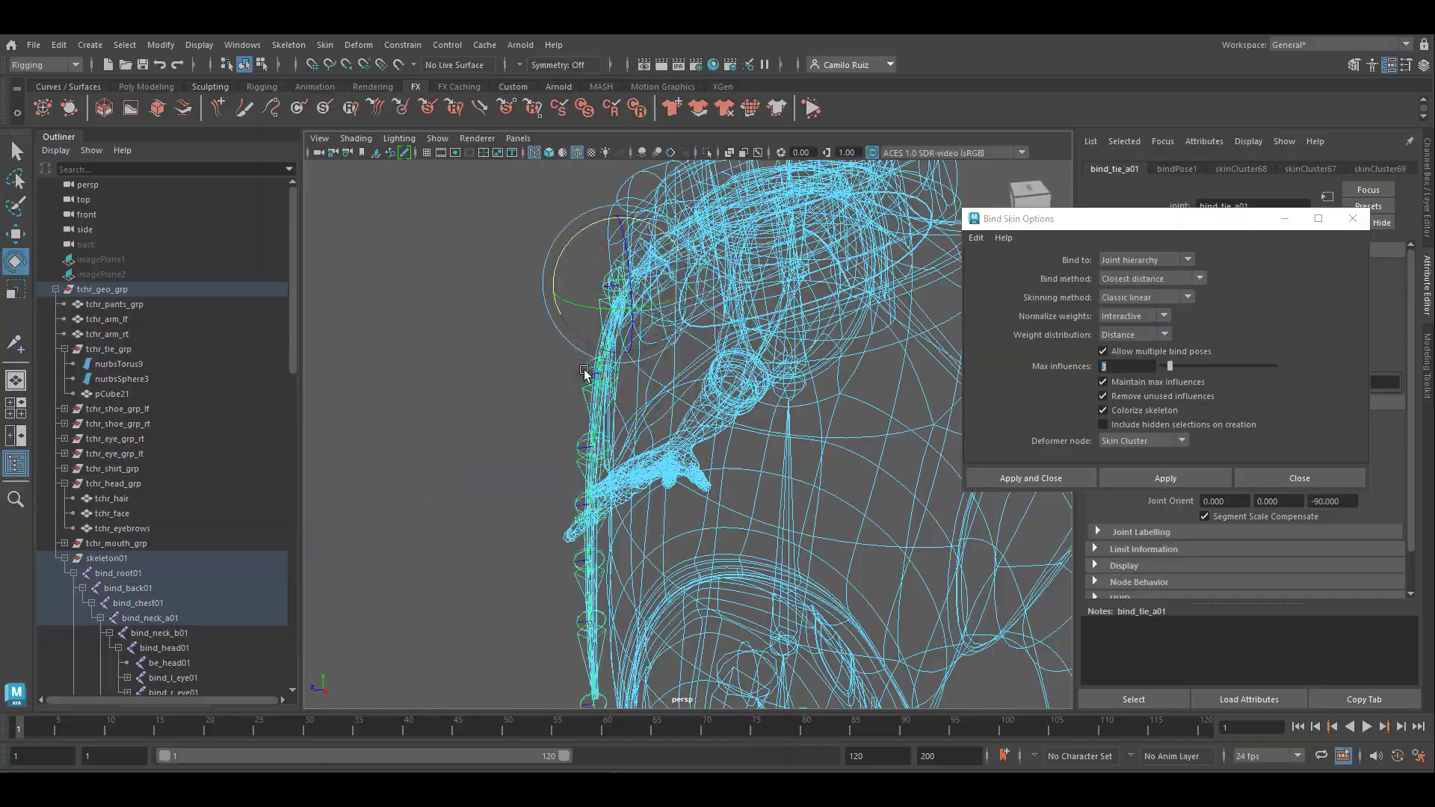
{"action": "left_click", "coordinate": [584, 506]}
{"action": "mouse_move", "coordinate": [554, 457]}
{"action": "left_mouse_down"}
{"action": "mouse_move", "coordinate": [583, 442]}
{"action": "mouse_move", "coordinate": [562, 450]}
{"action": "left_mouse_up"}
{"action": "key", "text": "ctrl+z"}
Switch to shaded display, clear the selection, and examine the character's head, torso, legs and right hand.
{"action": "mouse_move", "coordinate": [469, 398]}
{"action": "left_mouse_down", "text": "alt"}
{"action": "mouse_move", "coordinate": [590, 350]}
{"action": "mouse_move", "coordinate": [362, 426]}
{"action": "mouse_move", "coordinate": [533, 491]}
{"action": "mouse_move", "coordinate": [595, 491]}
{"action": "mouse_move", "coordinate": [592, 608]}
{"action": "mouse_move", "coordinate": [634, 474]}
{"action": "mouse_move", "coordinate": [632, 640]}
{"action": "mouse_move", "coordinate": [829, 404]}
{"action": "left_mouse_up", "text": "alt"}
{"action": "key", "text": "5"}
{"action": "scroll", "coordinate": [787, 399], "scroll_direction": "down", "scroll_amount": 5}
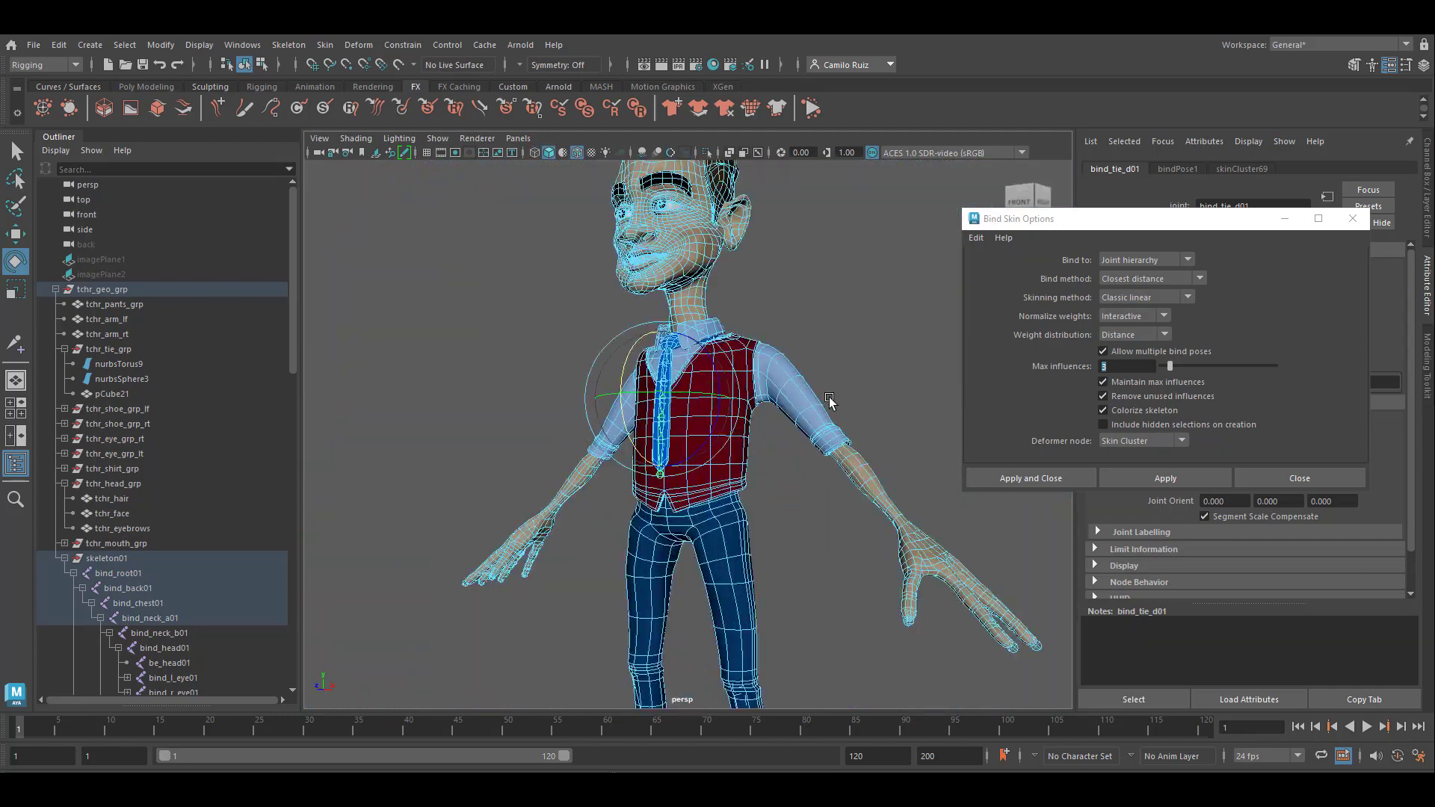
{"action": "middle_click_drag", "start_coordinate": [830, 404], "coordinate": [827, 508], "text": "alt"}
{"action": "scroll", "coordinate": [828, 455], "scroll_direction": "up", "scroll_amount": 3}
{"action": "left_click", "coordinate": [828, 453]}
{"action": "mouse_move", "coordinate": [879, 469]}
{"action": "left_mouse_down", "text": "alt"}
{"action": "mouse_move", "coordinate": [908, 470]}
{"action": "mouse_move", "coordinate": [886, 468]}
{"action": "left_mouse_up", "text": "alt"}
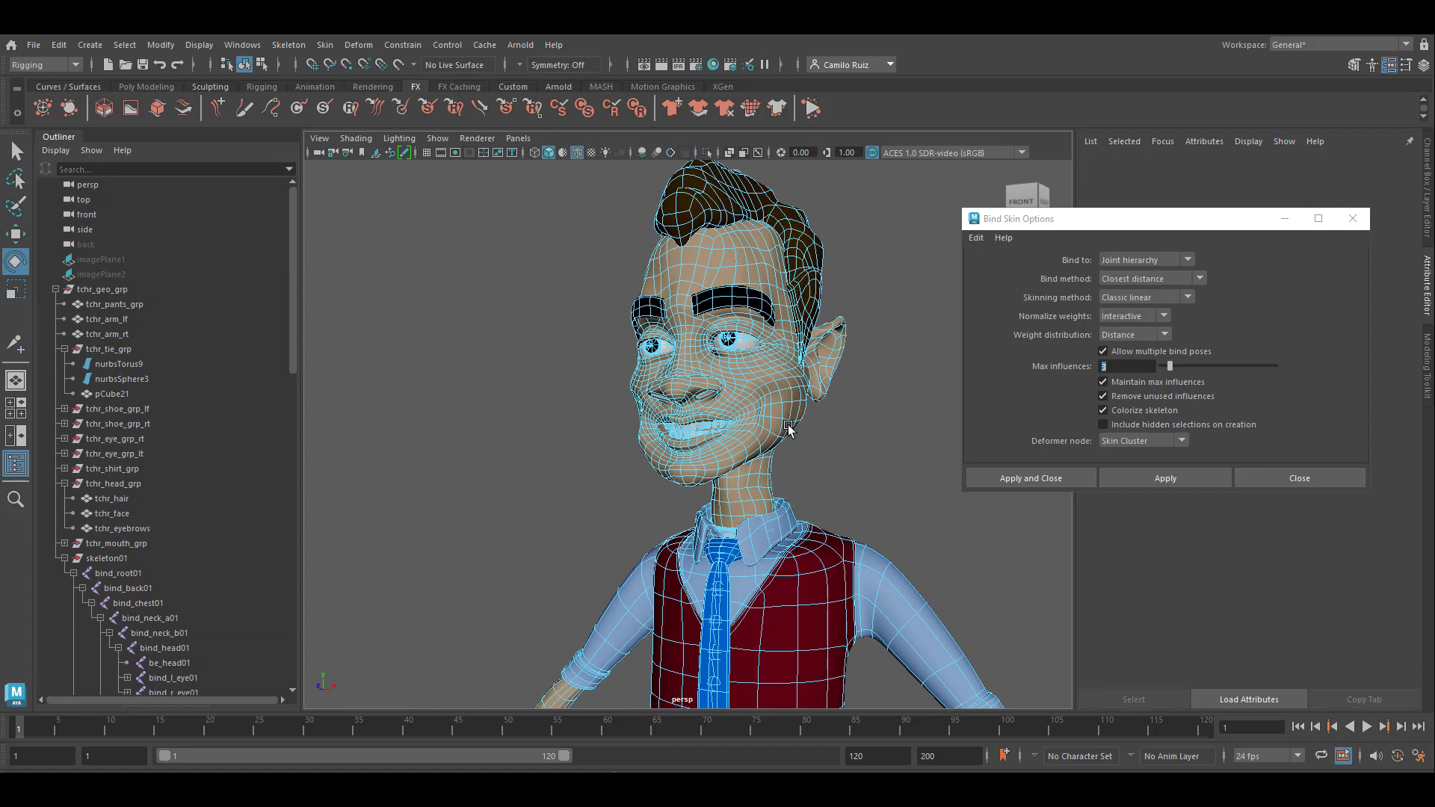
{"action": "middle_click_drag", "start_coordinate": [811, 555], "coordinate": [721, 313], "text": "alt"}
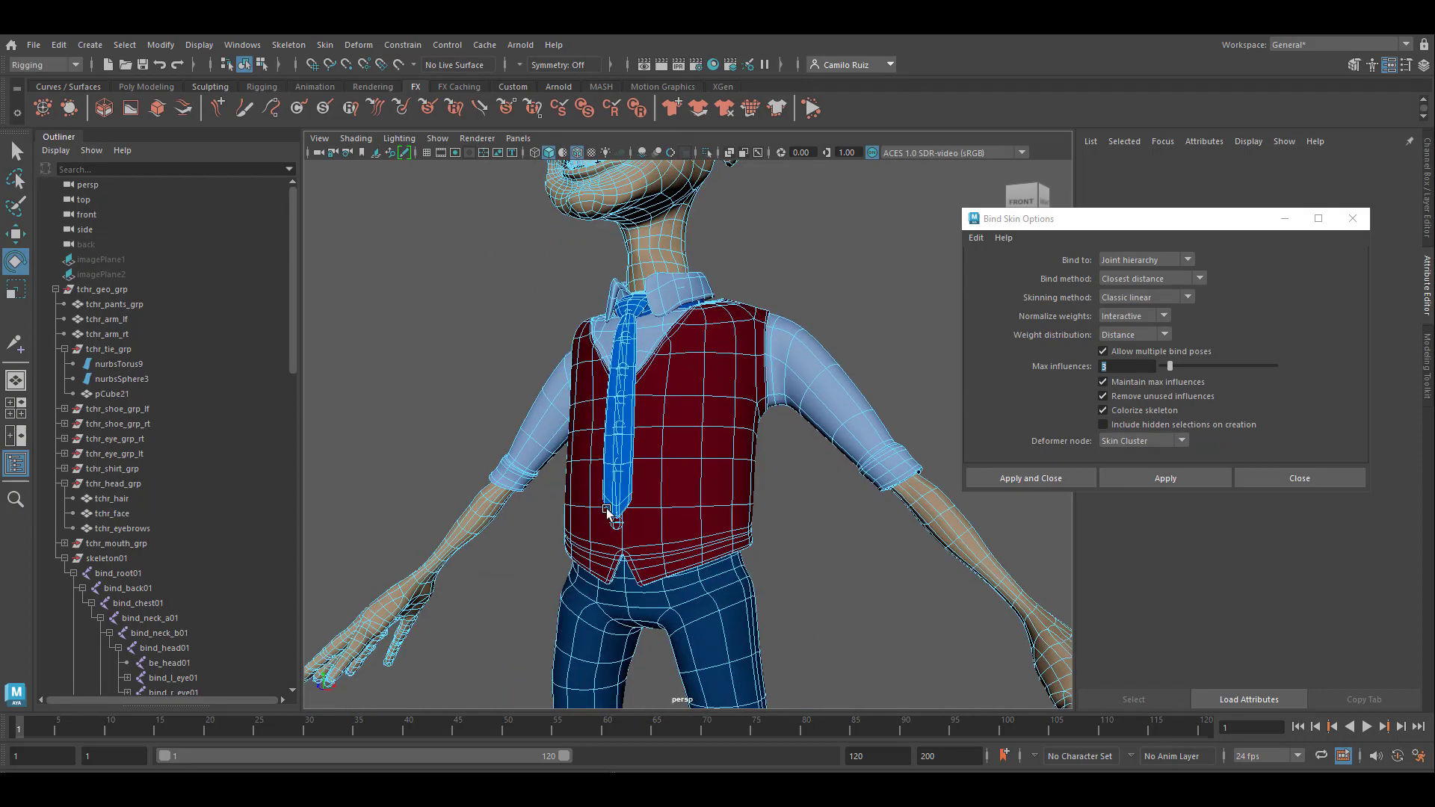
{"action": "middle_click_drag", "start_coordinate": [453, 472], "coordinate": [698, 519], "text": "alt"}
{"action": "scroll", "coordinate": [626, 462], "scroll_direction": "up", "scroll_amount": 3}
{"action": "scroll", "coordinate": [755, 553], "scroll_direction": "down", "scroll_amount": 8}
{"action": "left_click_drag", "start_coordinate": [756, 555], "coordinate": [696, 509], "text": "alt"}
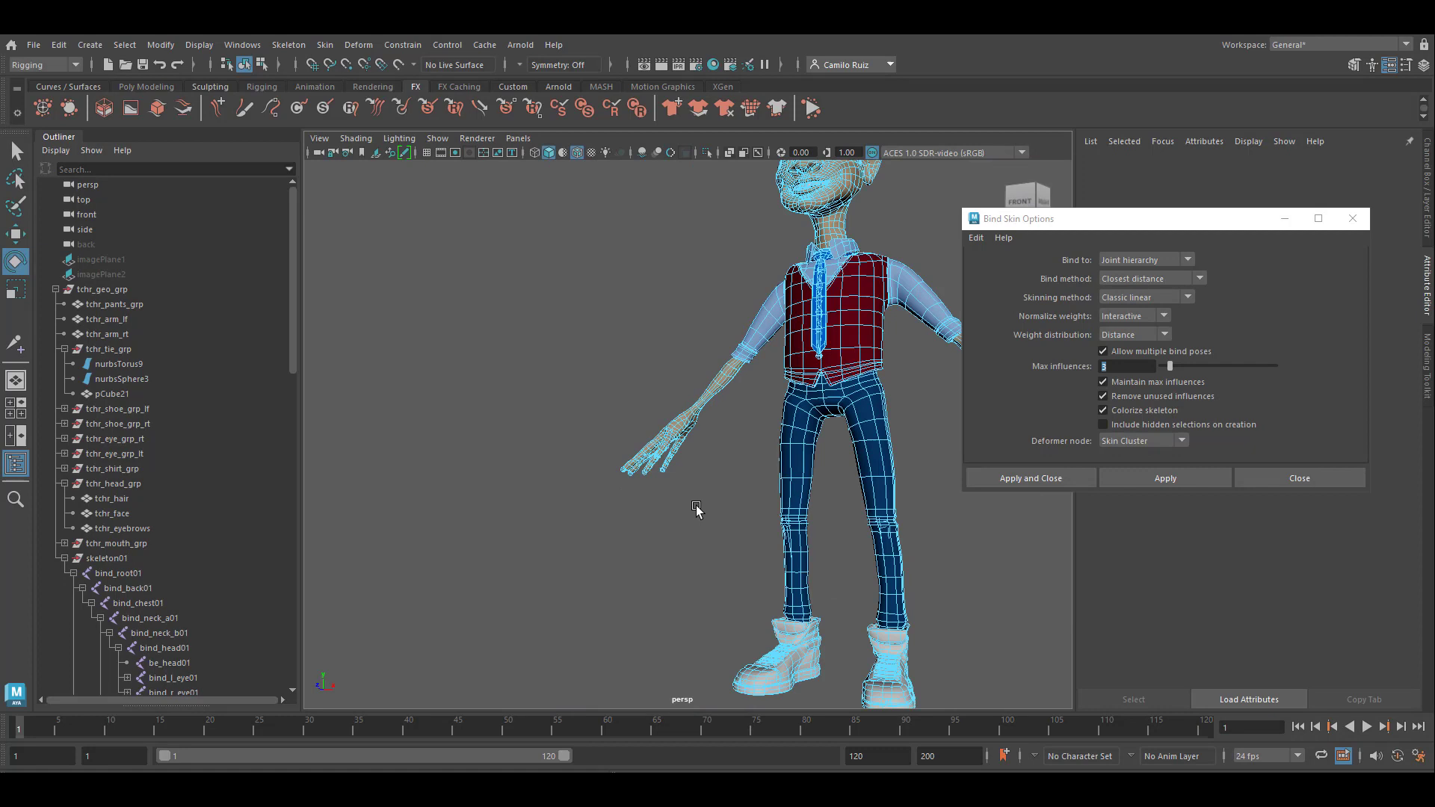
{"action": "scroll", "coordinate": [661, 448], "scroll_direction": "up", "scroll_amount": 5}
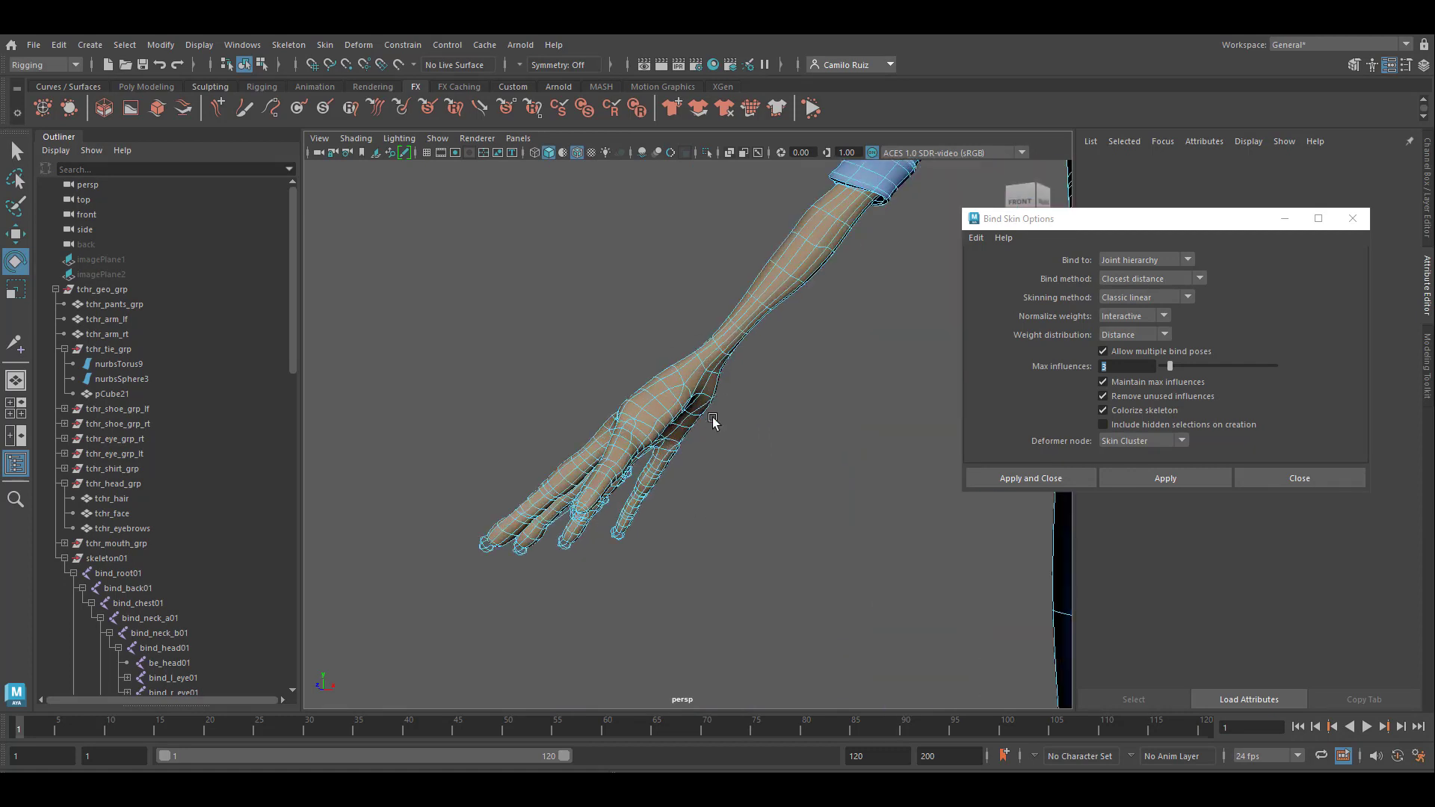
{"action": "scroll", "coordinate": [680, 400], "scroll_direction": "up", "scroll_amount": 2}
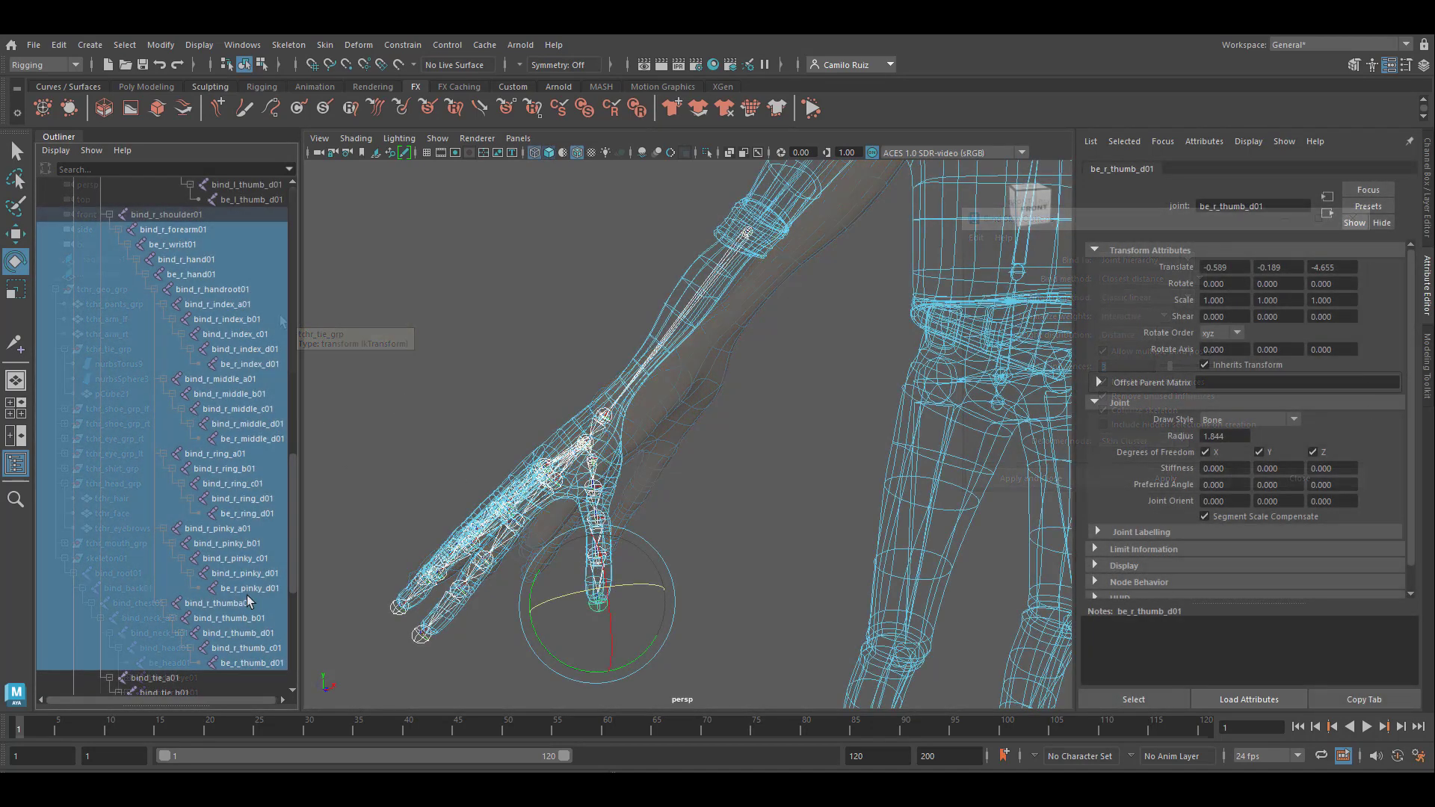
Remove the be_r_ fingertip joints, be_r_hand01 and be_r_wrist01 from the right arm joint selection, keeping only the bind_r_ joints.
{"action": "left_click_drag", "start_coordinate": [247, 595], "coordinate": [209, 669]}
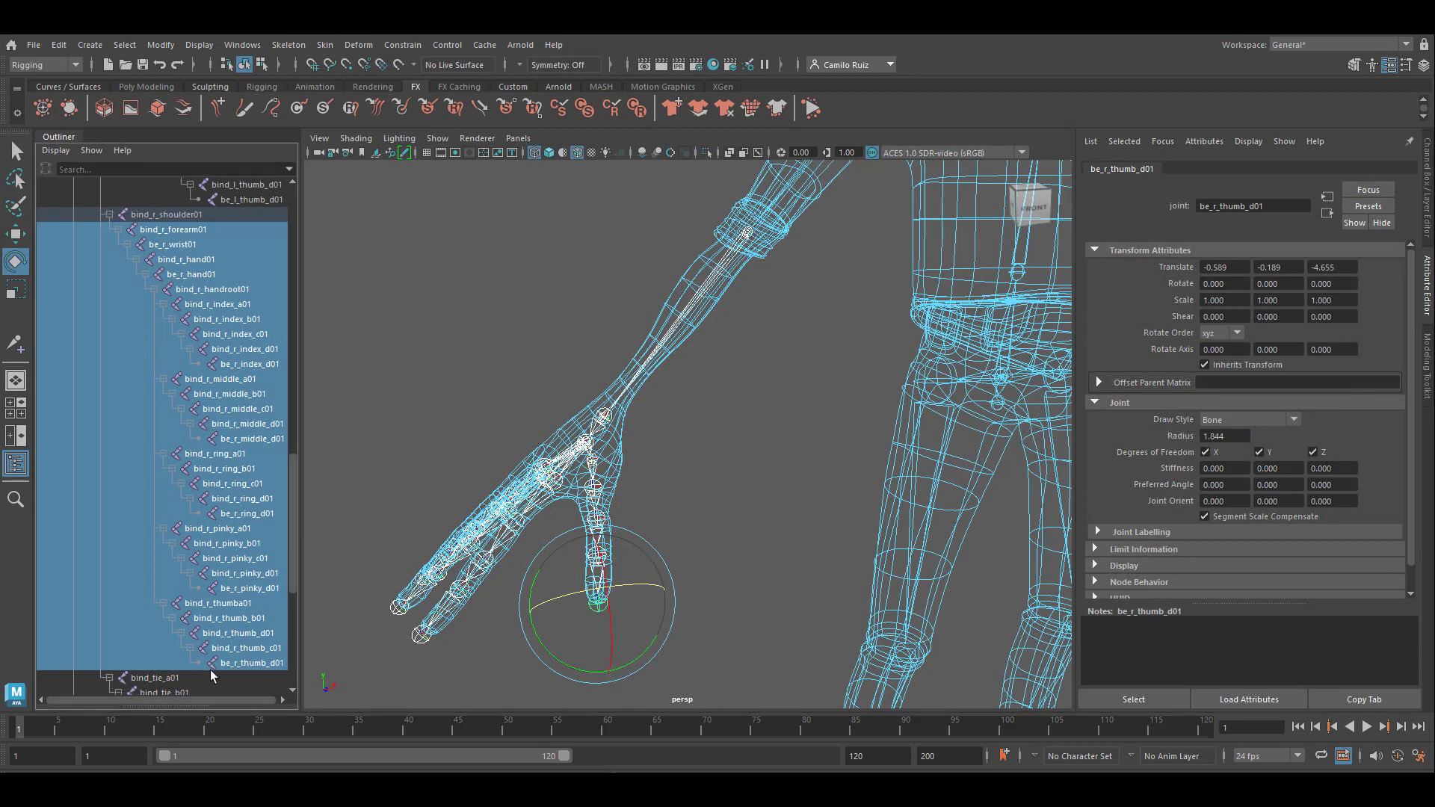
{"action": "left_click", "coordinate": [237, 662], "text": "ctrl"}
{"action": "left_click", "coordinate": [258, 589], "text": "ctrl"}
{"action": "left_click", "coordinate": [234, 514], "text": "ctrl"}
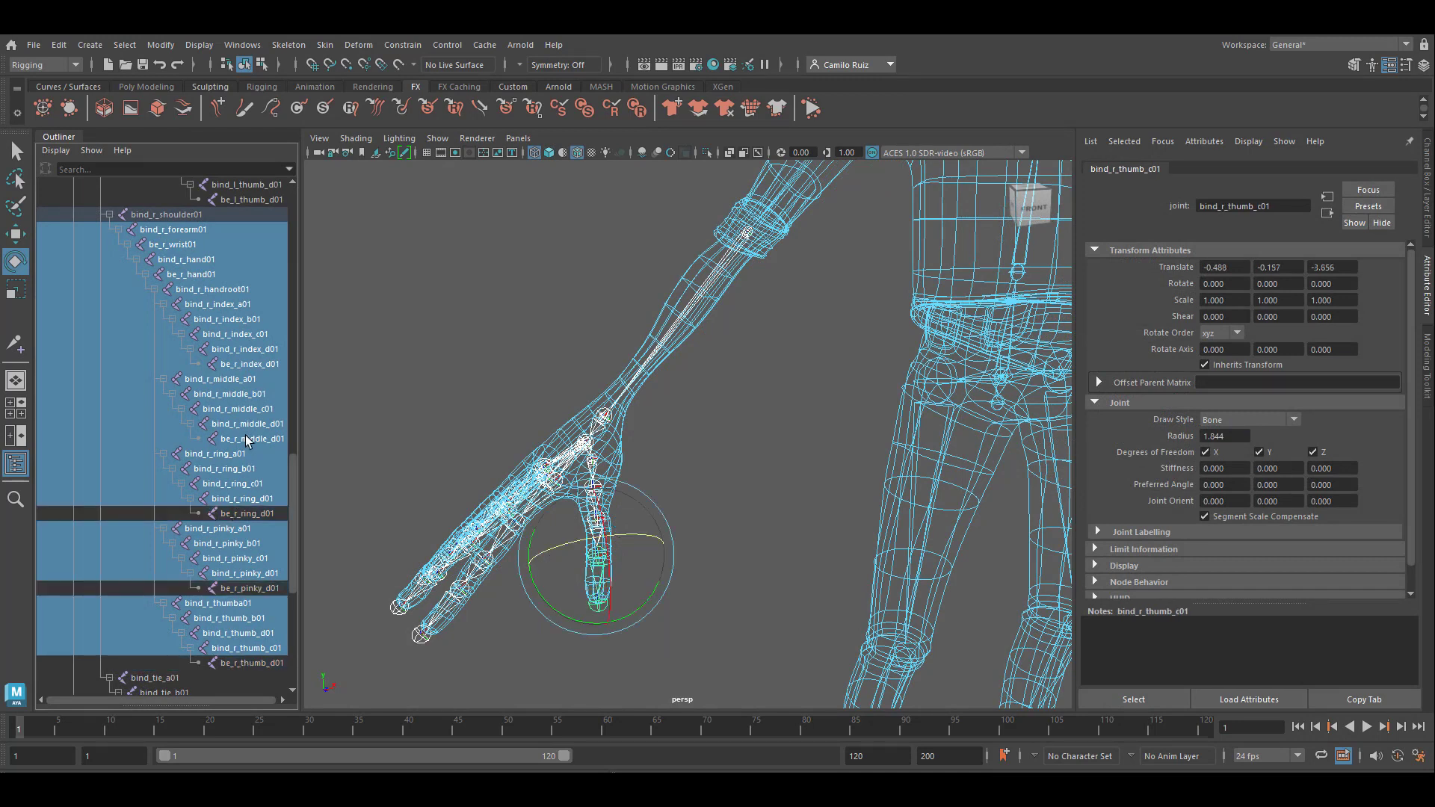
{"action": "left_click", "coordinate": [246, 439], "text": "ctrl"}
{"action": "left_click", "coordinate": [238, 364], "text": "ctrl"}
{"action": "left_click", "coordinate": [192, 274], "text": "ctrl"}
{"action": "left_click", "coordinate": [174, 244], "text": "ctrl"}
Add tchr_arm_rt to the right arm joint selection and bind it to the joint hierarchy with a maximum of 3 influences.
{"action": "left_click", "coordinate": [682, 286], "text": "shift"}
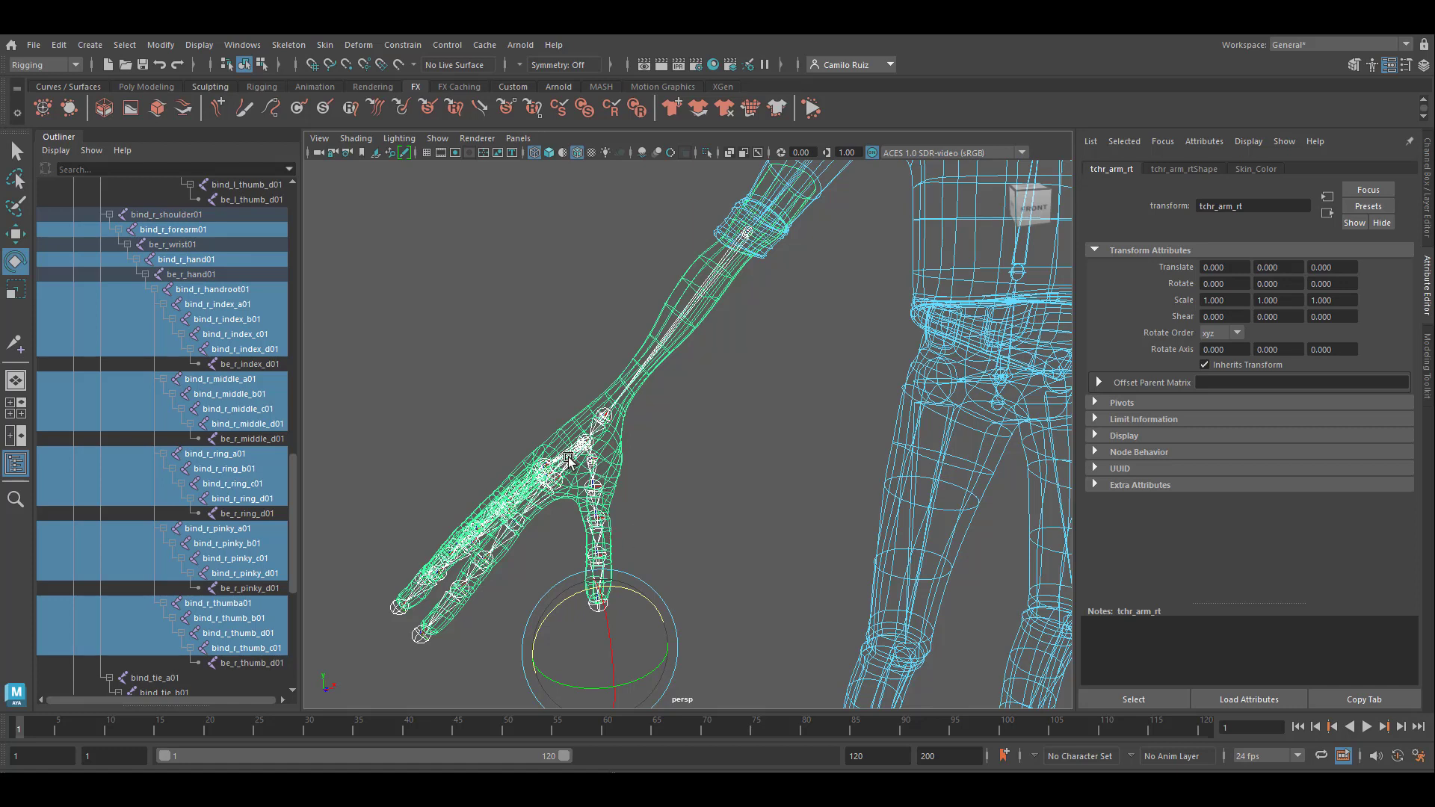
{"action": "left_click", "coordinate": [325, 44]}
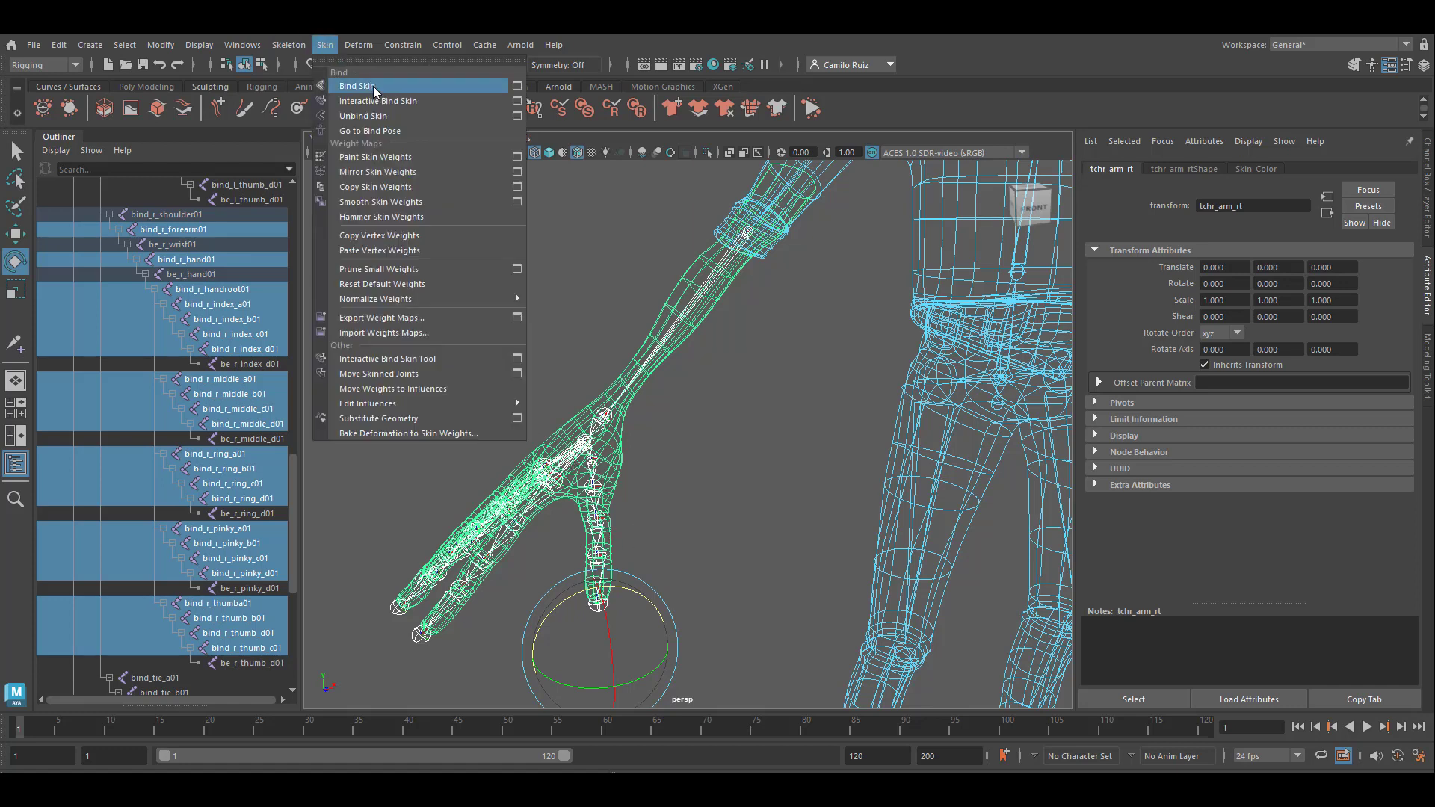
{"action": "left_click", "coordinate": [515, 85]}
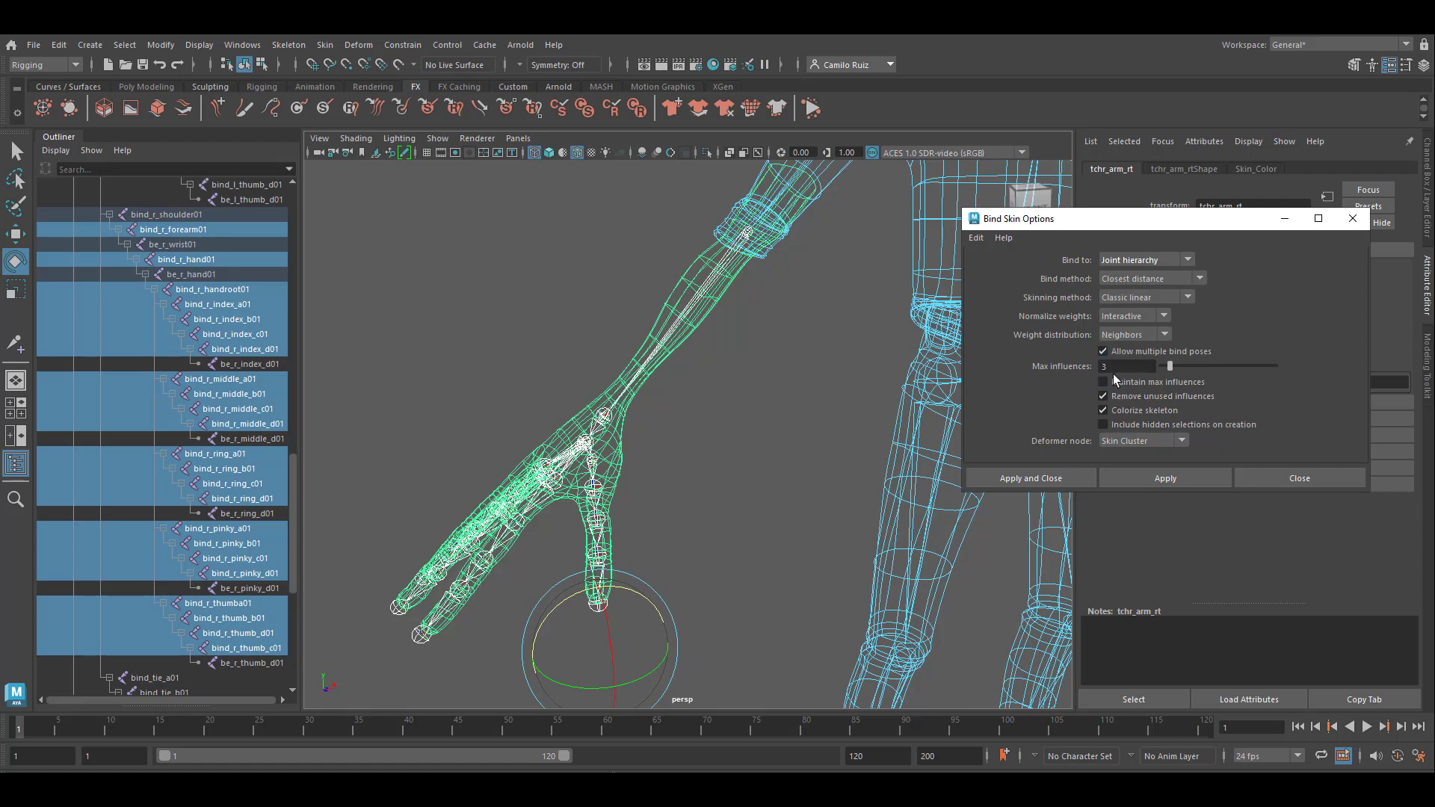
{"action": "left_click", "coordinate": [1150, 481]}
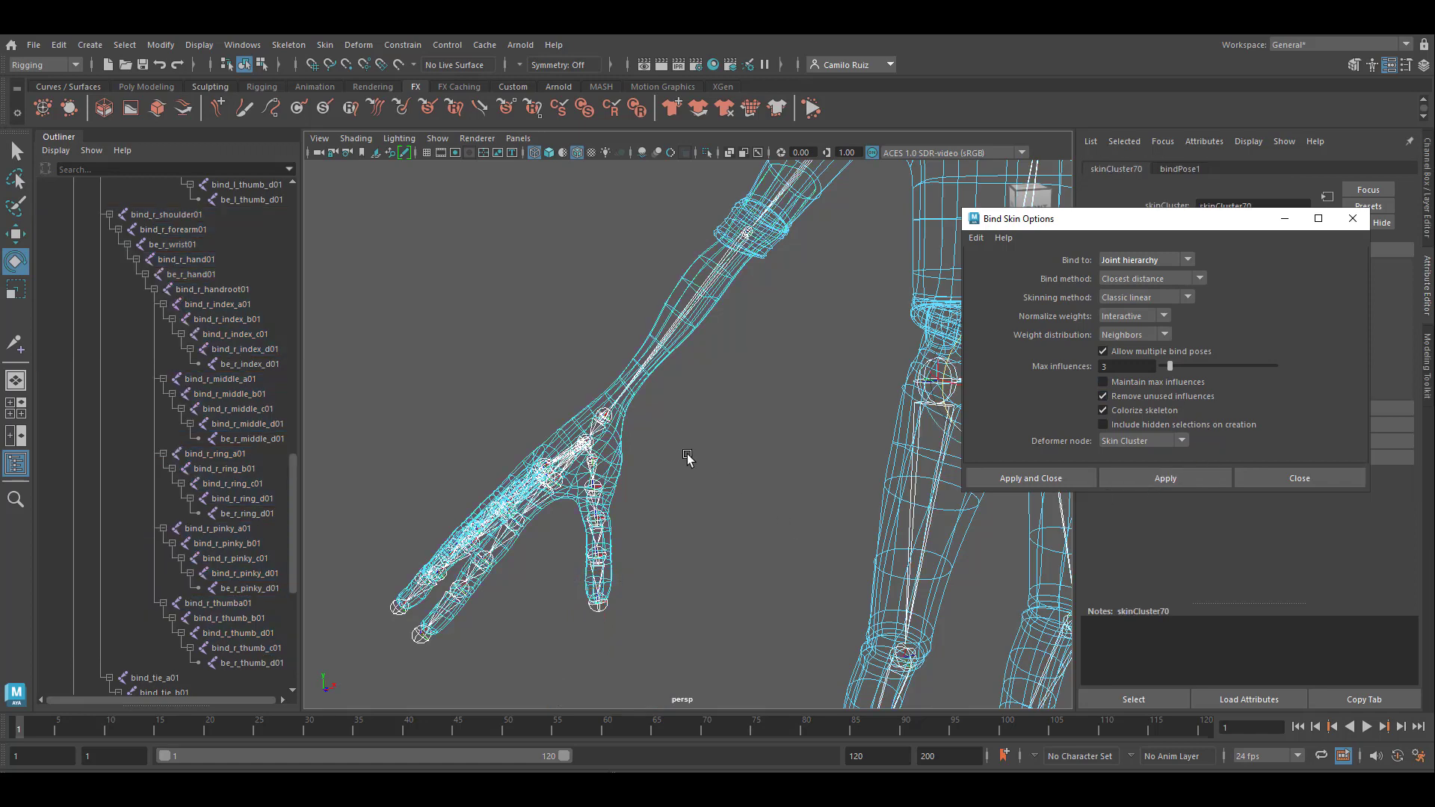
Test the right arm binding by rotating the wrist joint, bind_r_index_d01, bind_r_thumb_d01 and bind_r_middle_b01, undoing each trial rotation.
{"action": "left_click", "coordinate": [604, 415]}
{"action": "left_click_drag", "start_coordinate": [538, 397], "coordinate": [554, 456]}
{"action": "key", "text": "ctrl+z"}
{"action": "left_click", "coordinate": [458, 586]}
{"action": "left_click_drag", "start_coordinate": [417, 532], "coordinate": [402, 594]}
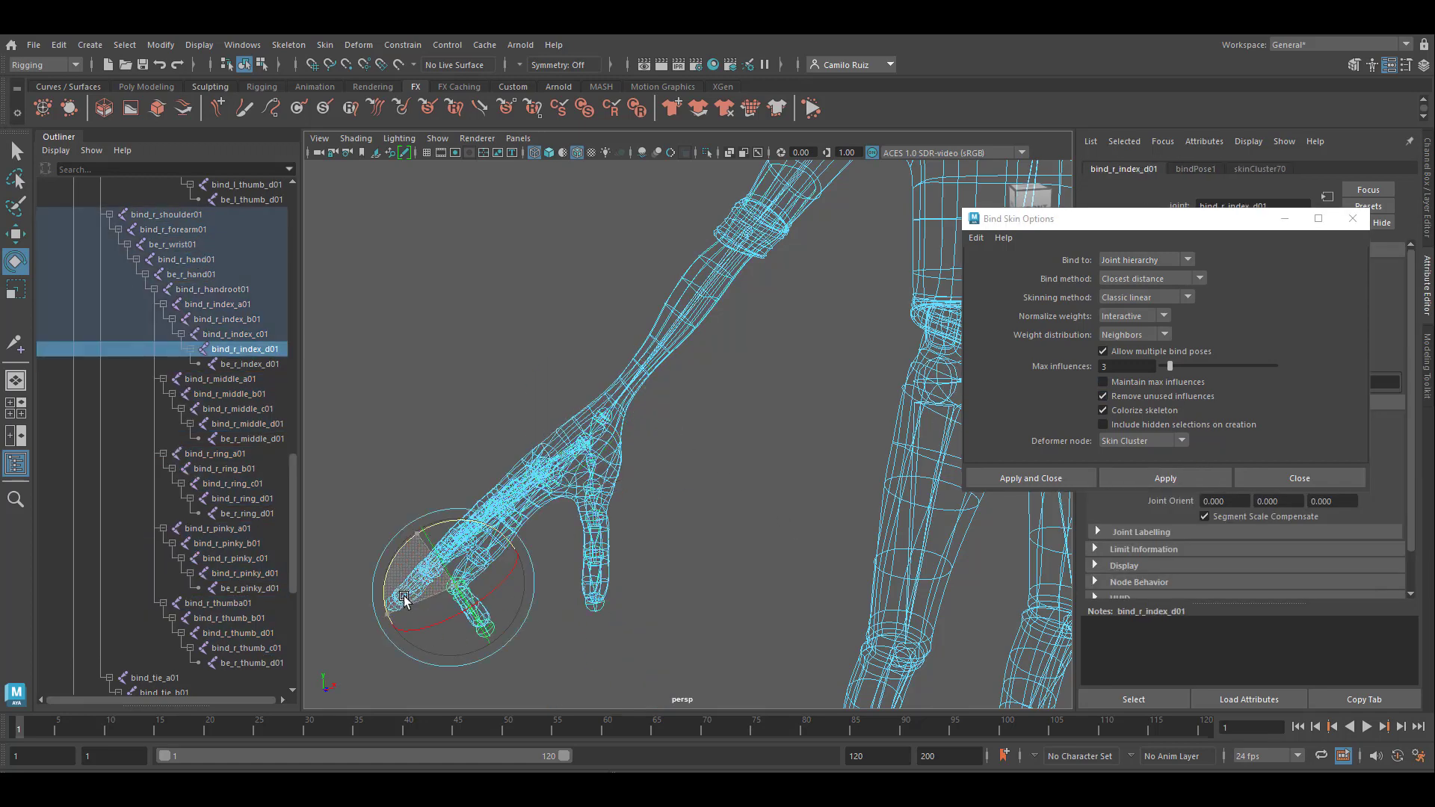
{"action": "key", "text": "ctrl+z"}
{"action": "left_click", "coordinate": [595, 531]}
{"action": "left_click_drag", "start_coordinate": [557, 478], "coordinate": [628, 421]}
{"action": "key", "text": "ctrl+z"}
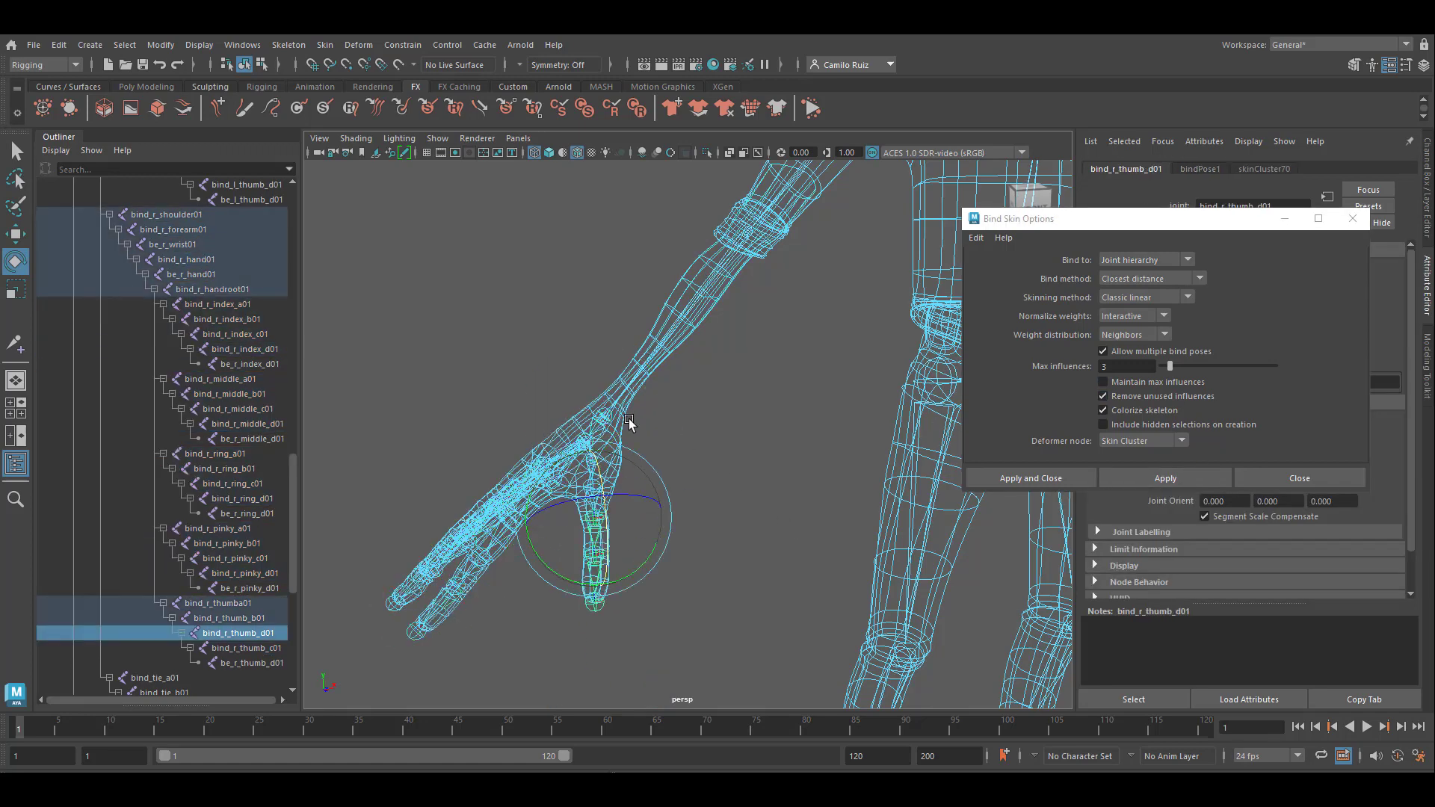
{"action": "left_click", "coordinate": [505, 510]}
{"action": "left_click_drag", "start_coordinate": [471, 459], "coordinate": [450, 508]}
{"action": "key", "text": "ctrl+z"}
Examine the character's legs and shoes together with the skeleton hierarchy from be_r_toe01 up to bind_root01.
{"action": "left_click_drag", "start_coordinate": [710, 460], "coordinate": [729, 514], "text": "alt"}
{"action": "key", "text": "a"}
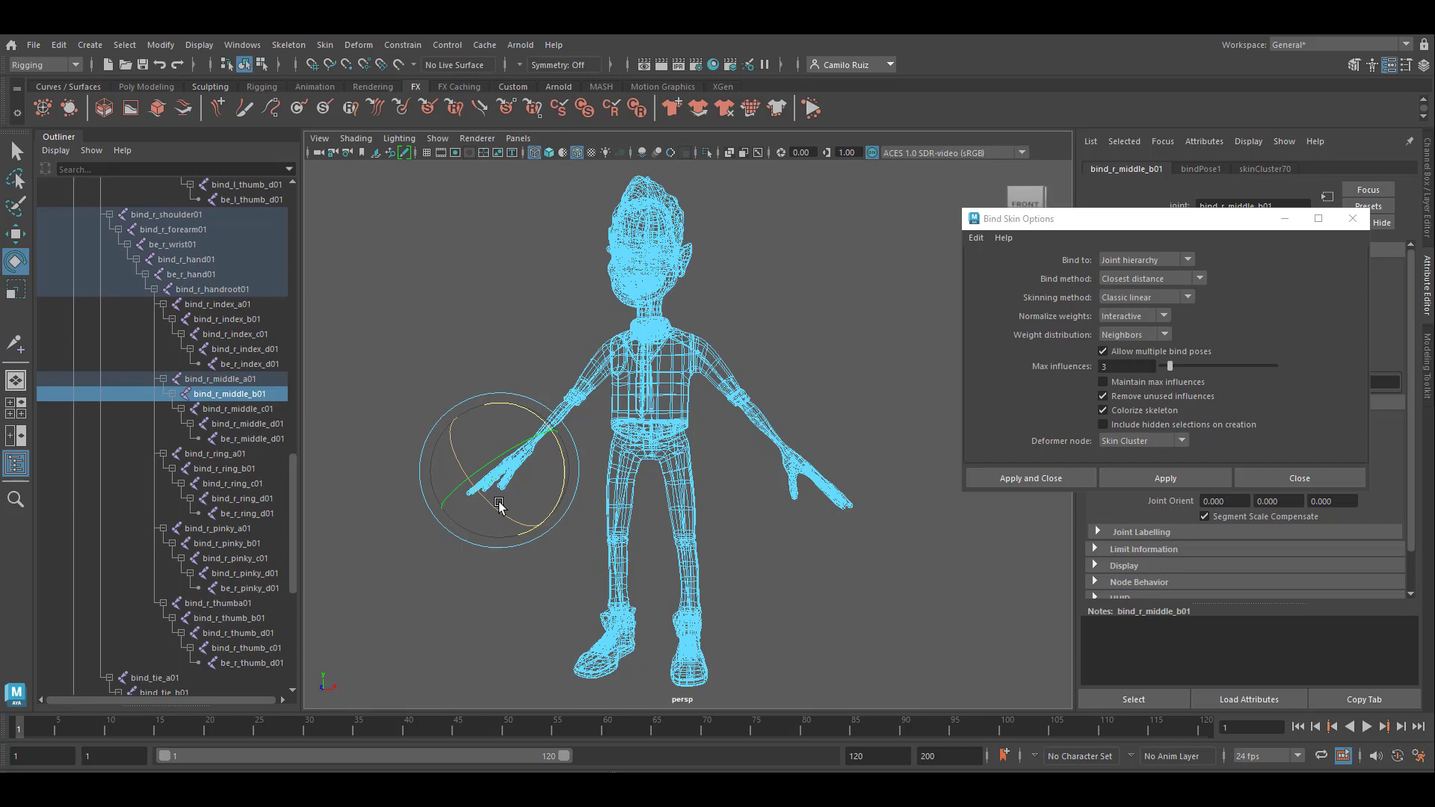
{"action": "middle_click_drag", "start_coordinate": [499, 504], "coordinate": [460, 503], "text": "alt"}
{"action": "left_click_drag", "start_coordinate": [293, 496], "coordinate": [303, 635]}
{"action": "middle_click_drag", "start_coordinate": [612, 576], "coordinate": [649, 429], "text": "alt"}
{"action": "scroll", "coordinate": [628, 433], "scroll_direction": "up", "scroll_amount": 5}
{"action": "left_click", "coordinate": [530, 438]}
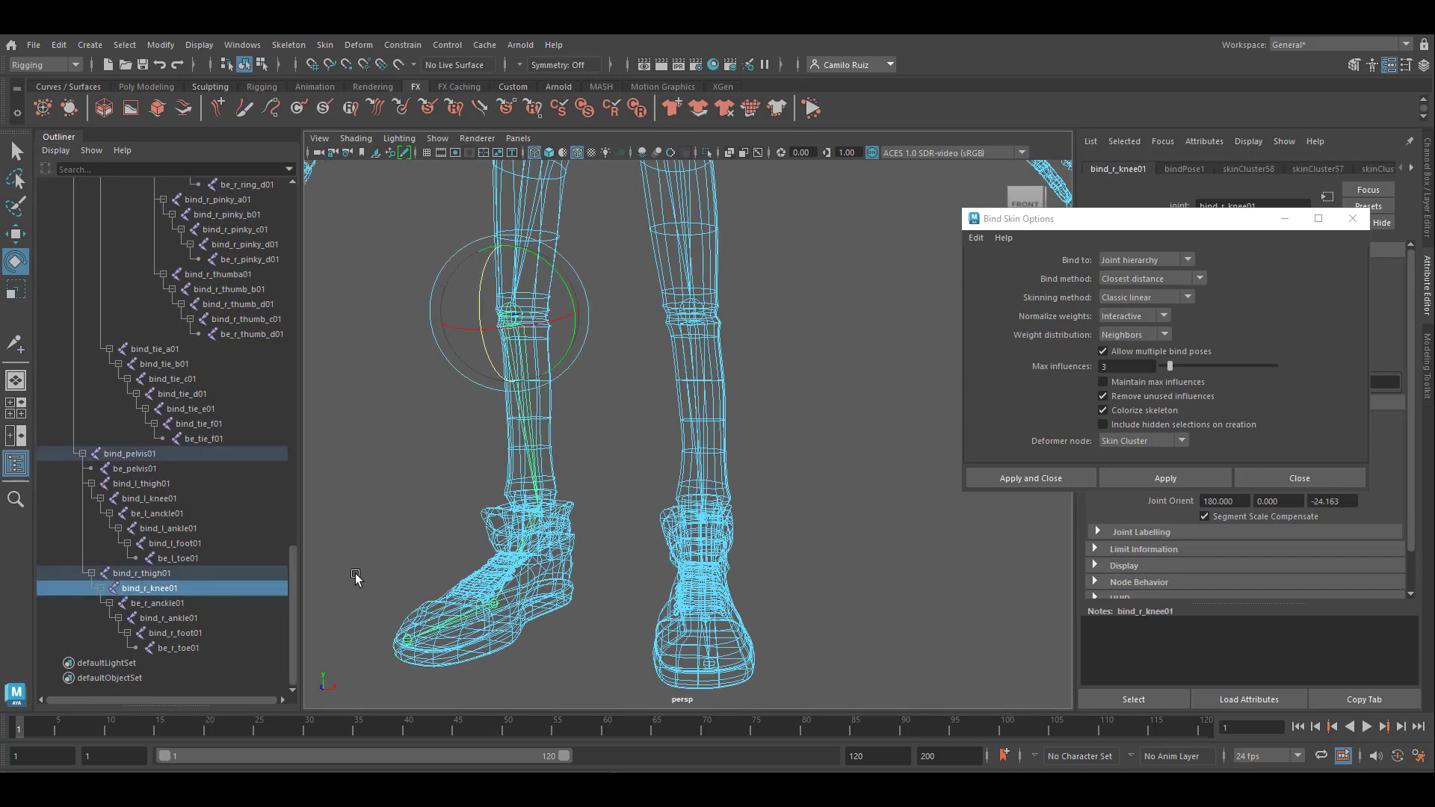
{"action": "left_click", "coordinate": [177, 574]}
{"action": "left_click", "coordinate": [178, 648]}
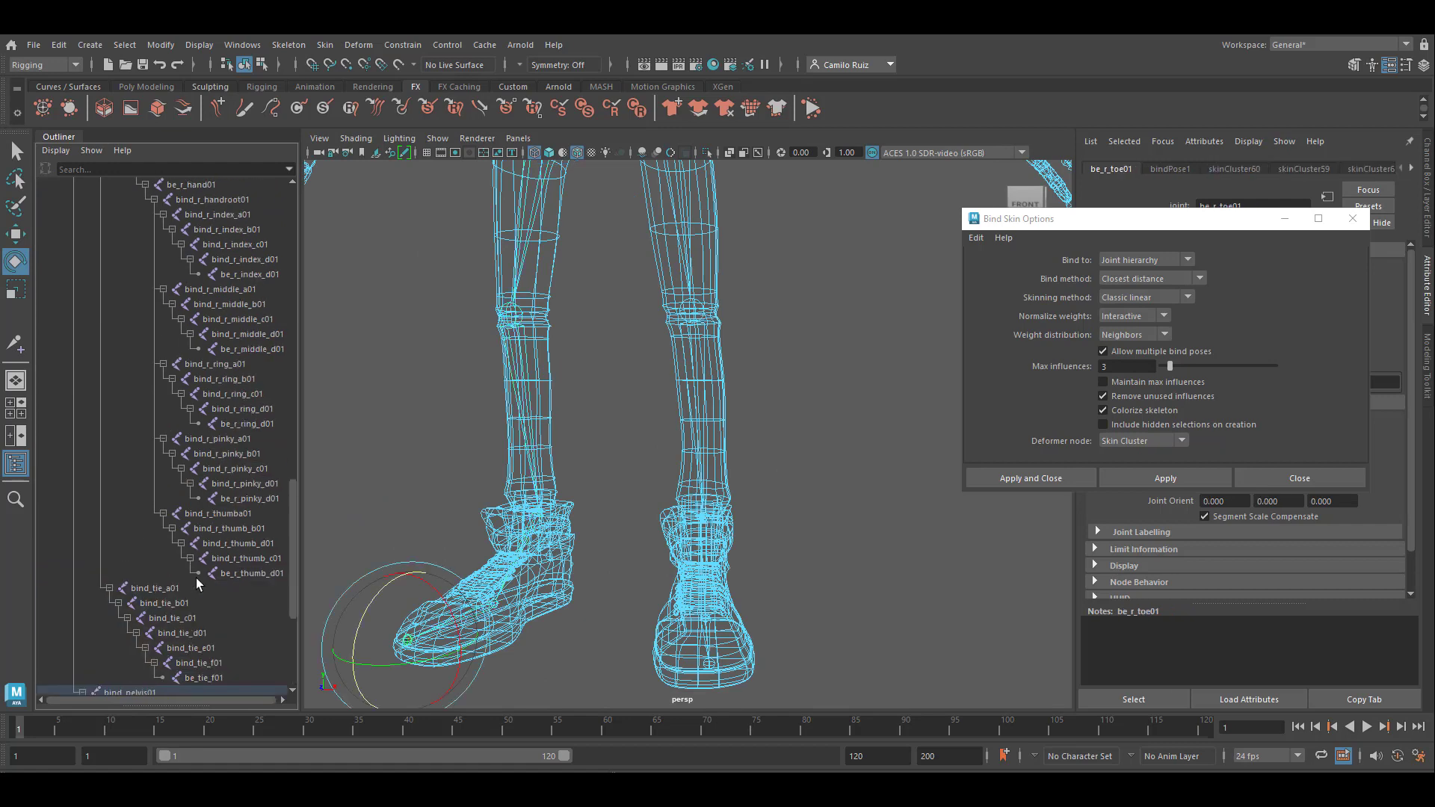
{"action": "scroll", "coordinate": [120, 418], "scroll_direction": "up", "scroll_amount": 15}
{"action": "scroll", "coordinate": [119, 418], "scroll_direction": "down", "scroll_amount": 15}
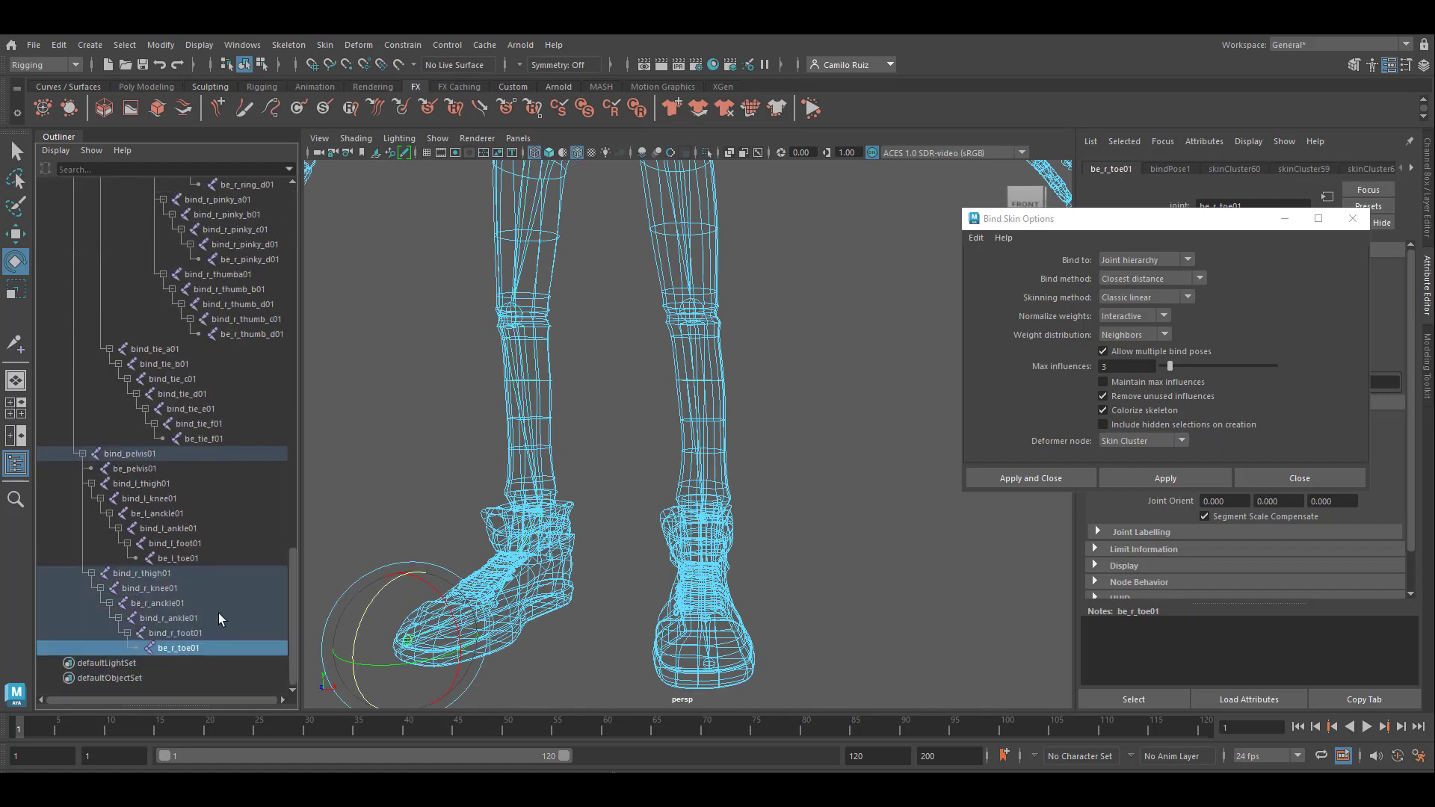
{"action": "scroll", "coordinate": [217, 614], "scroll_direction": "up", "scroll_amount": 15}
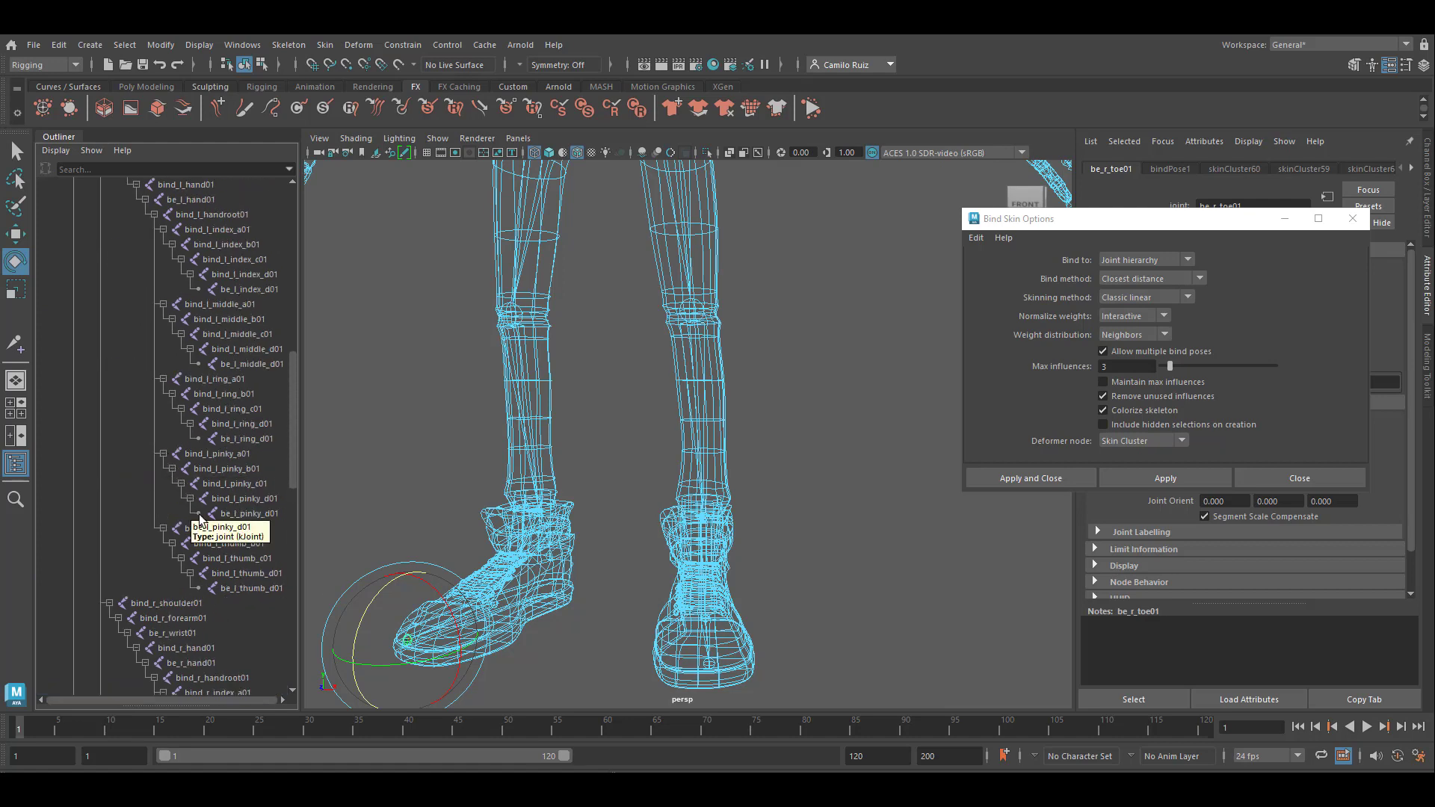
{"action": "scroll", "coordinate": [205, 446], "scroll_direction": "up", "scroll_amount": 5}
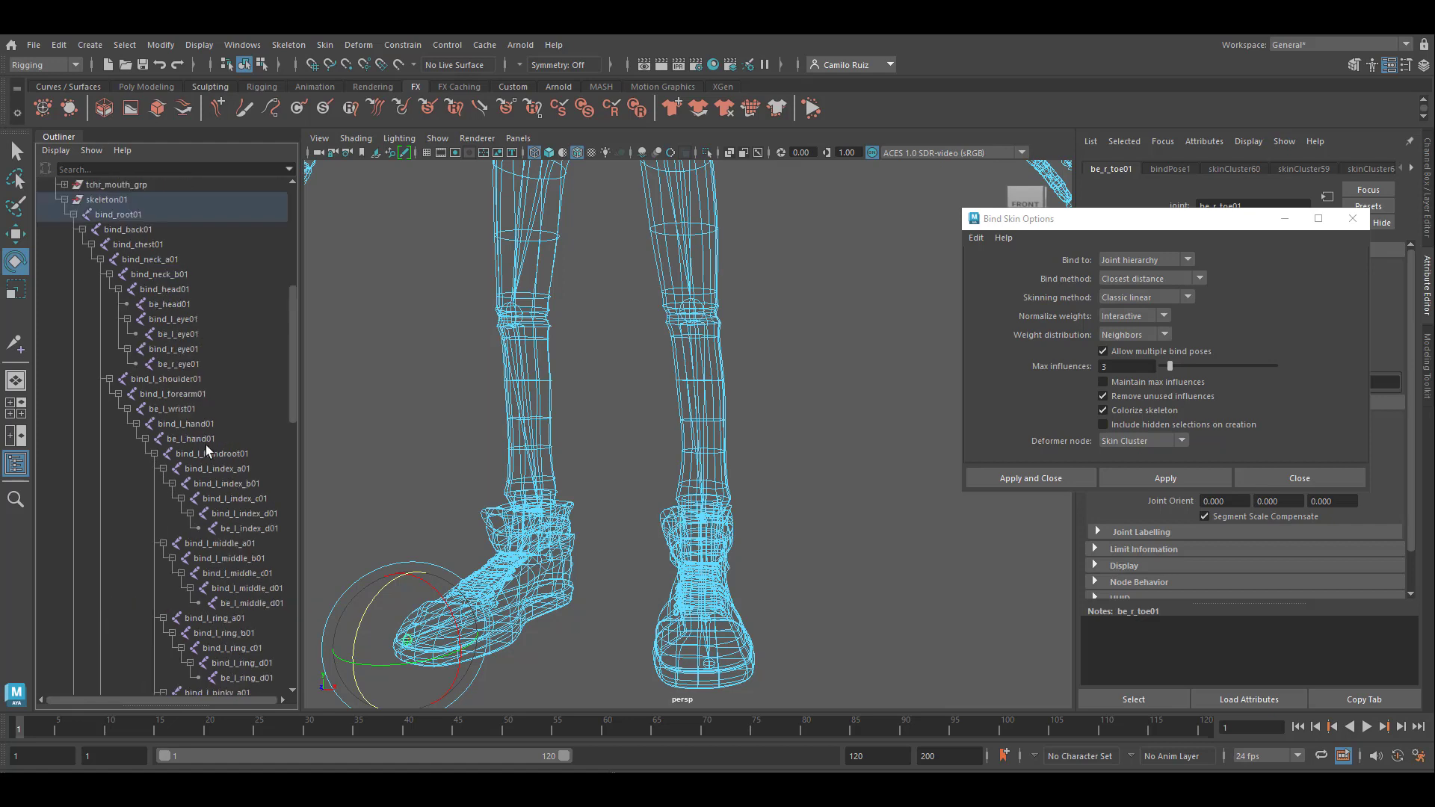
{"action": "scroll", "coordinate": [210, 457], "scroll_direction": "up", "scroll_amount": 3}
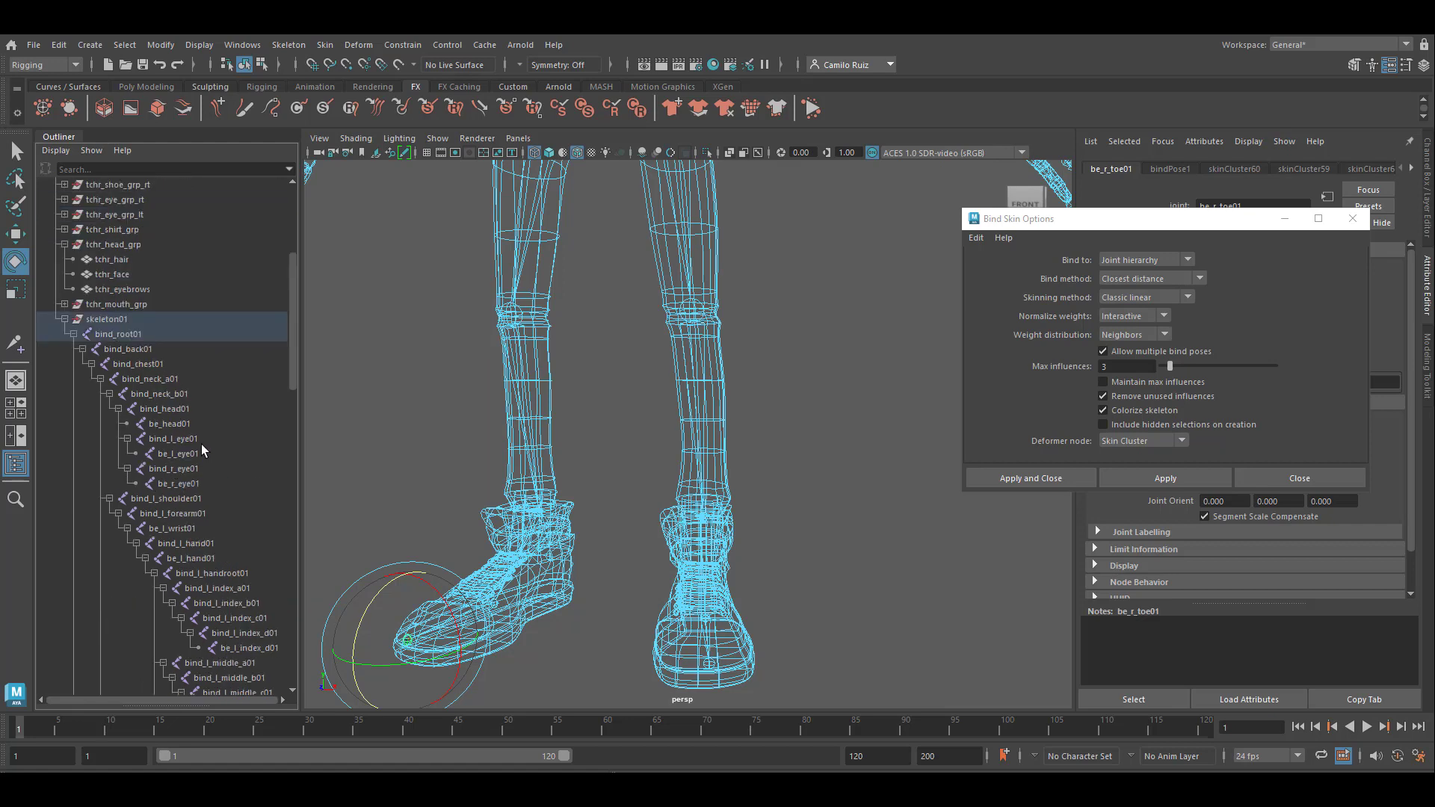
Select the whole hierarchy under bind_root01 and deselect be_head01, be_l_eye01, be_r_eye01, be_l_wrist01 and be_l_hand01.
{"action": "left_click", "coordinate": [125, 337]}
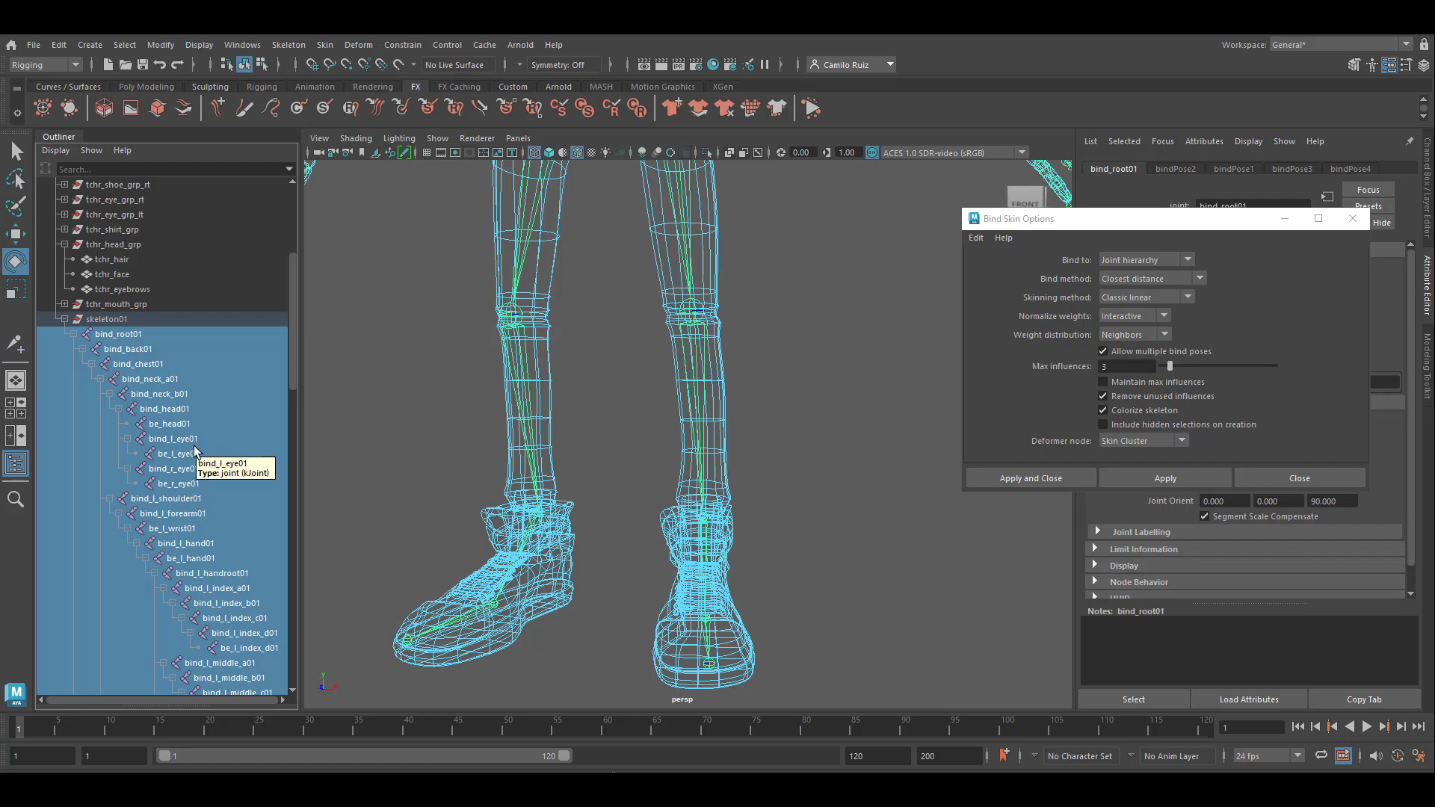
{"action": "left_click", "coordinate": [177, 425], "text": "ctrl"}
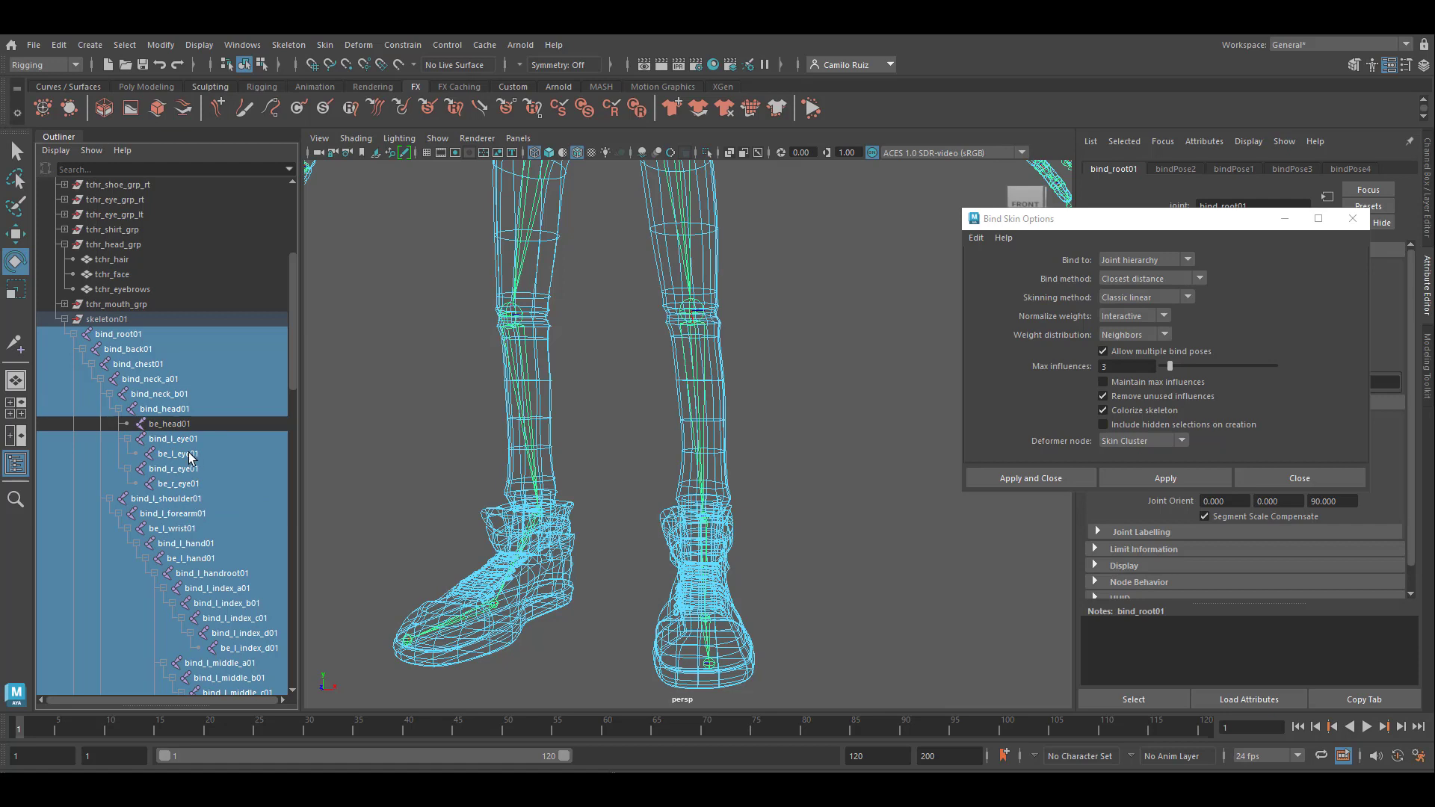
{"action": "left_click", "coordinate": [193, 454], "text": "ctrl"}
{"action": "left_click", "coordinate": [181, 484], "text": "ctrl"}
{"action": "left_click", "coordinate": [200, 529], "text": "ctrl"}
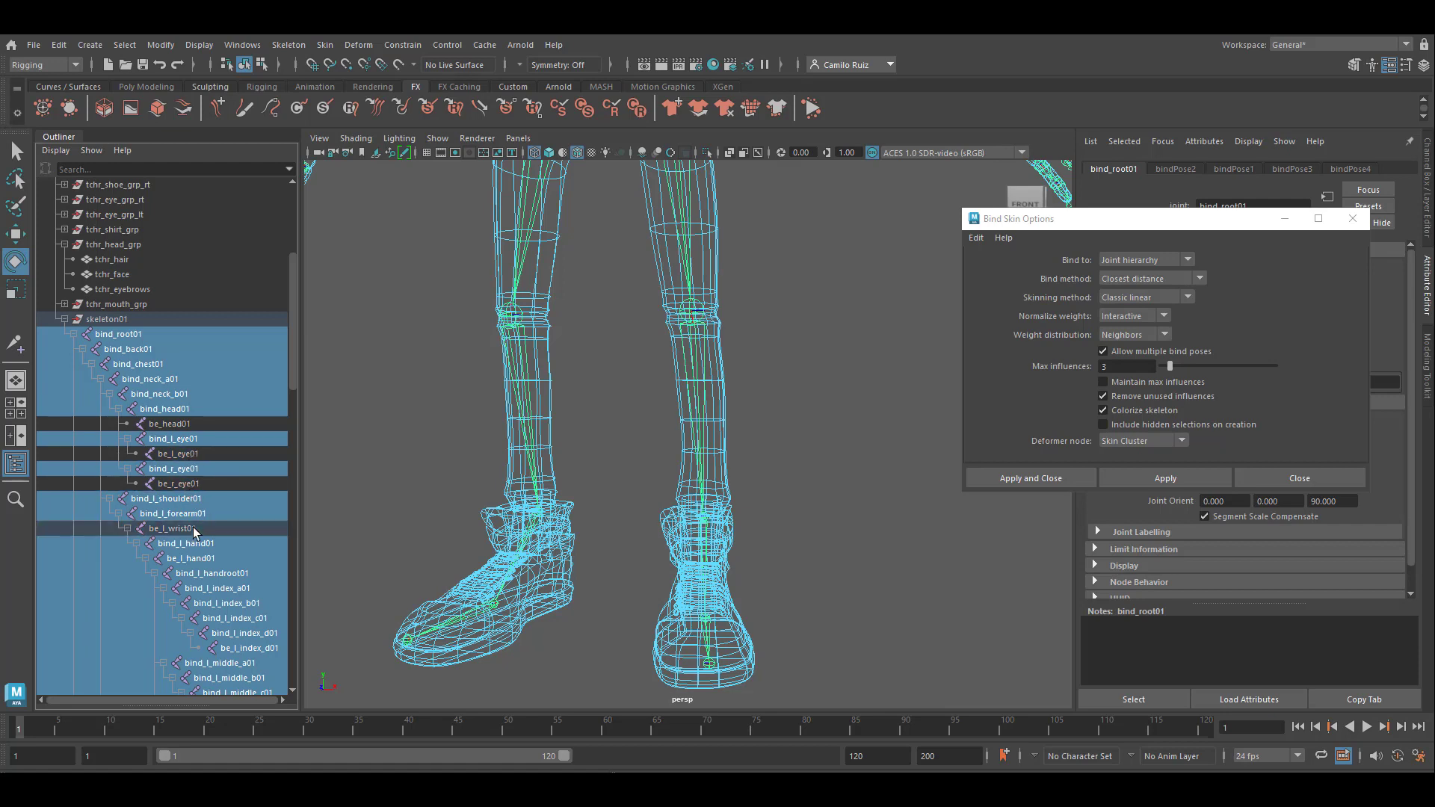
{"action": "scroll", "coordinate": [200, 479], "scroll_direction": "down", "scroll_amount": 3}
{"action": "left_click", "coordinate": [200, 444], "text": "ctrl"}
{"action": "scroll", "coordinate": [224, 486], "scroll_direction": "down", "scroll_amount": 3}
Remove be_r_toe01, be_l_toe01, be_tie_f01 and the right hand's be_r_ fingertip joints from the skeleton selection.
{"action": "scroll", "coordinate": [224, 482], "scroll_direction": "down", "scroll_amount": 15}
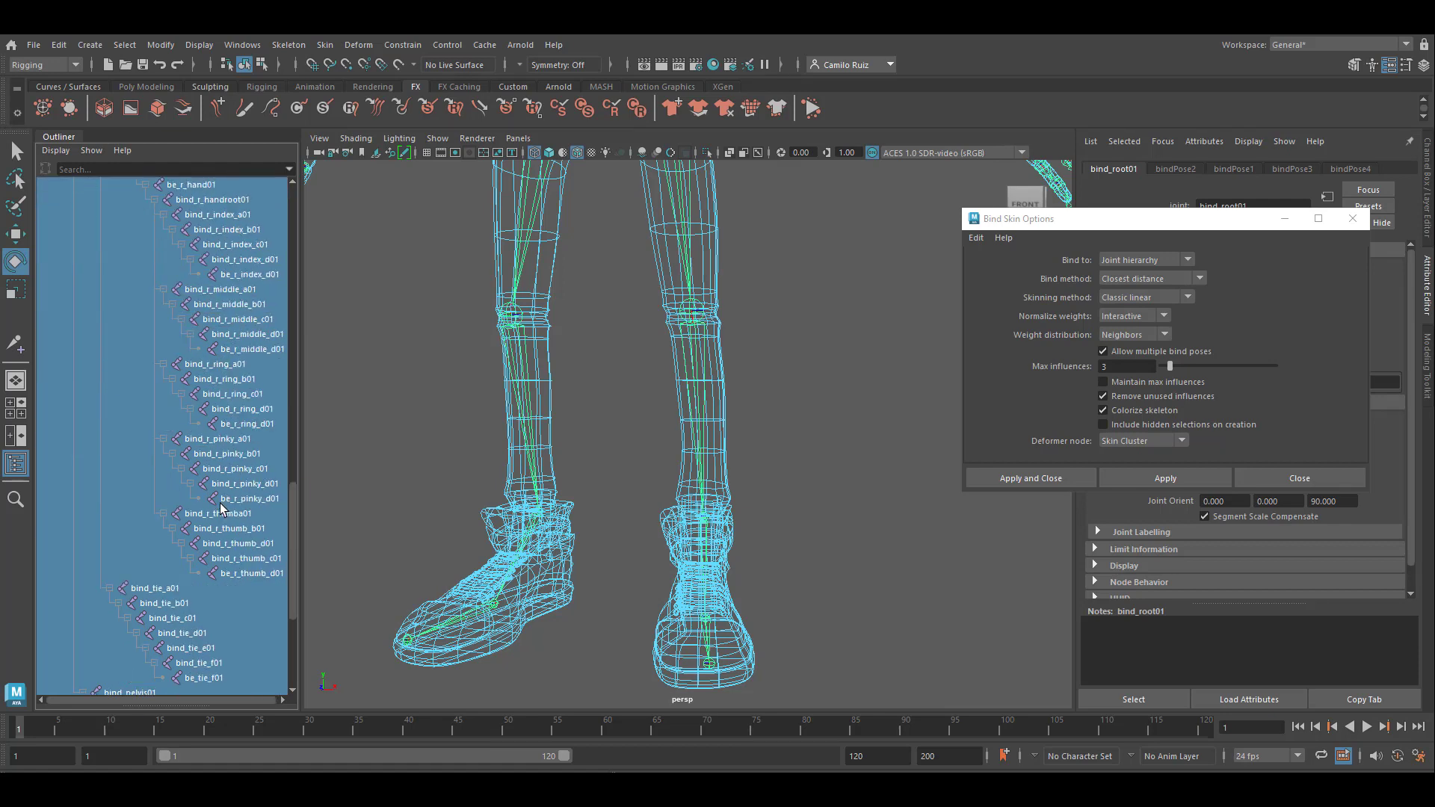
{"action": "left_click", "coordinate": [188, 648], "text": "ctrl"}
{"action": "left_click", "coordinate": [196, 559], "text": "ctrl"}
{"action": "left_click", "coordinate": [209, 440], "text": "ctrl"}
{"action": "left_click", "coordinate": [251, 334], "text": "ctrl"}
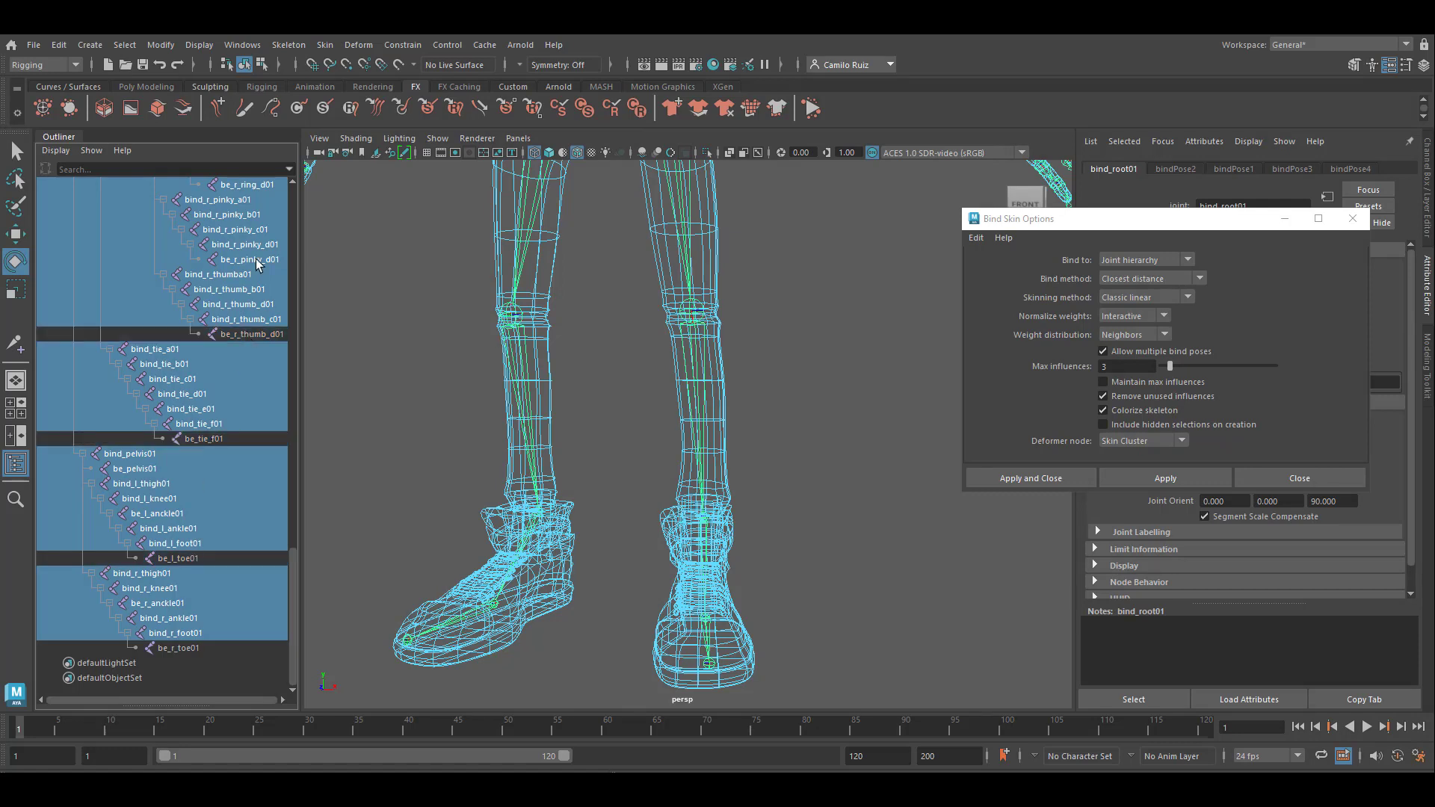
{"action": "left_click", "coordinate": [254, 260], "text": "ctrl"}
{"action": "scroll", "coordinate": [258, 299], "scroll_direction": "up", "scroll_amount": 5}
{"action": "left_click", "coordinate": [254, 423], "text": "ctrl"}
{"action": "scroll", "coordinate": [257, 362], "scroll_direction": "up", "scroll_amount": 8}
Remove the left hand's be_l_ thumb, pinky, ring, middle and index fingertip joints from the selection.
{"action": "left_click", "coordinate": [275, 468], "text": "ctrl"}
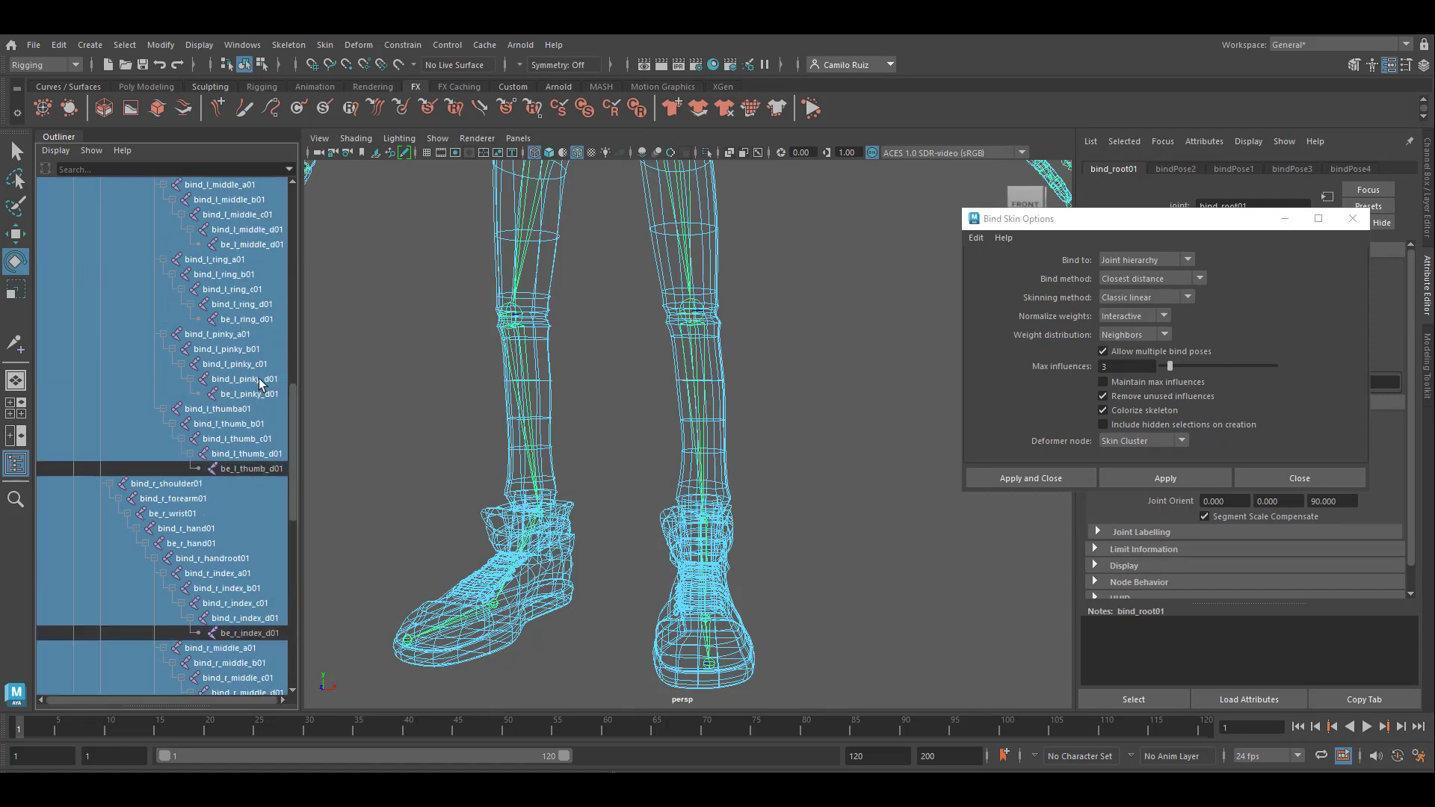
{"action": "left_click", "coordinate": [267, 393], "text": "ctrl"}
{"action": "left_click", "coordinate": [267, 319], "text": "ctrl"}
{"action": "scroll", "coordinate": [277, 446], "scroll_direction": "up", "scroll_amount": 3}
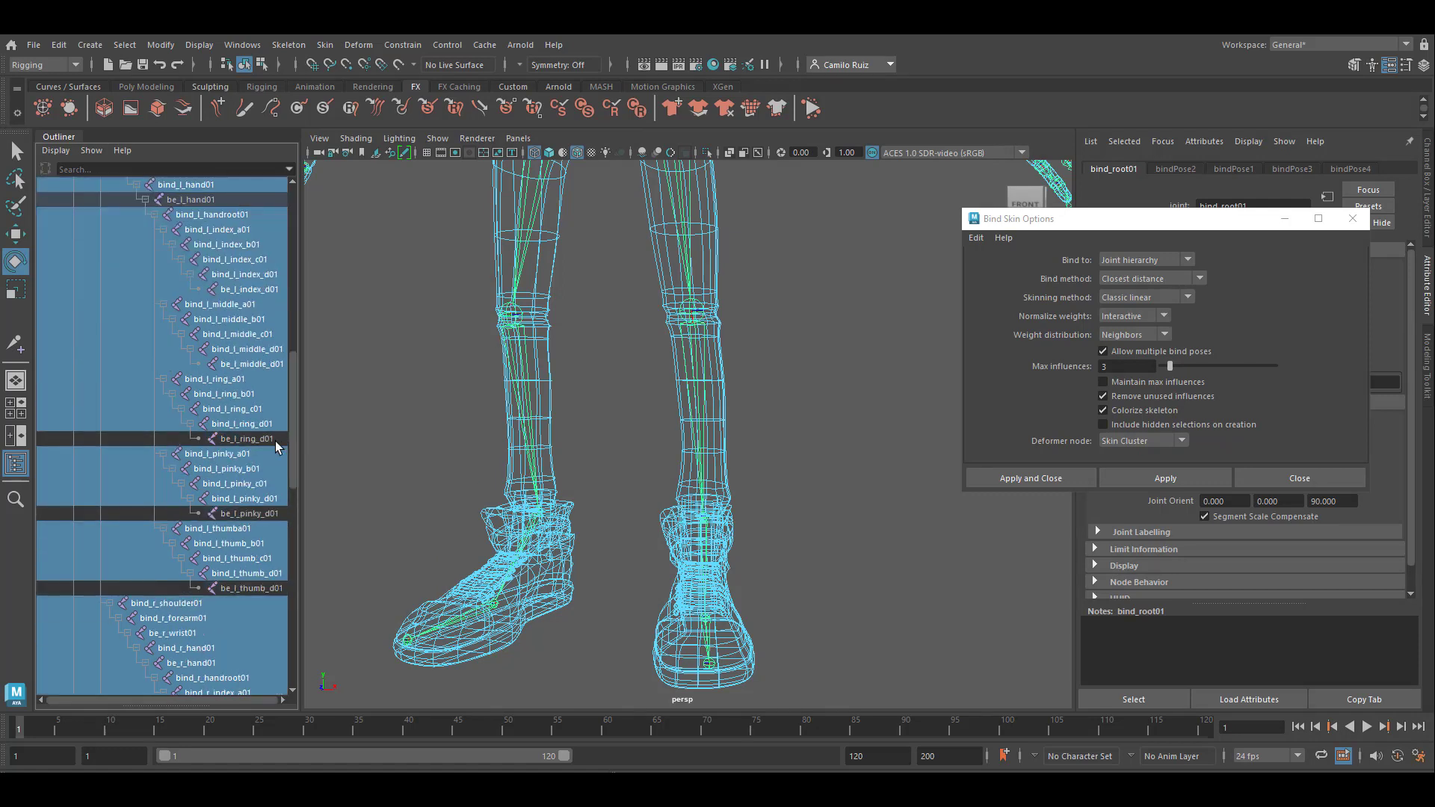
{"action": "left_click", "coordinate": [252, 365], "text": "ctrl"}
{"action": "left_click", "coordinate": [255, 291], "text": "ctrl"}
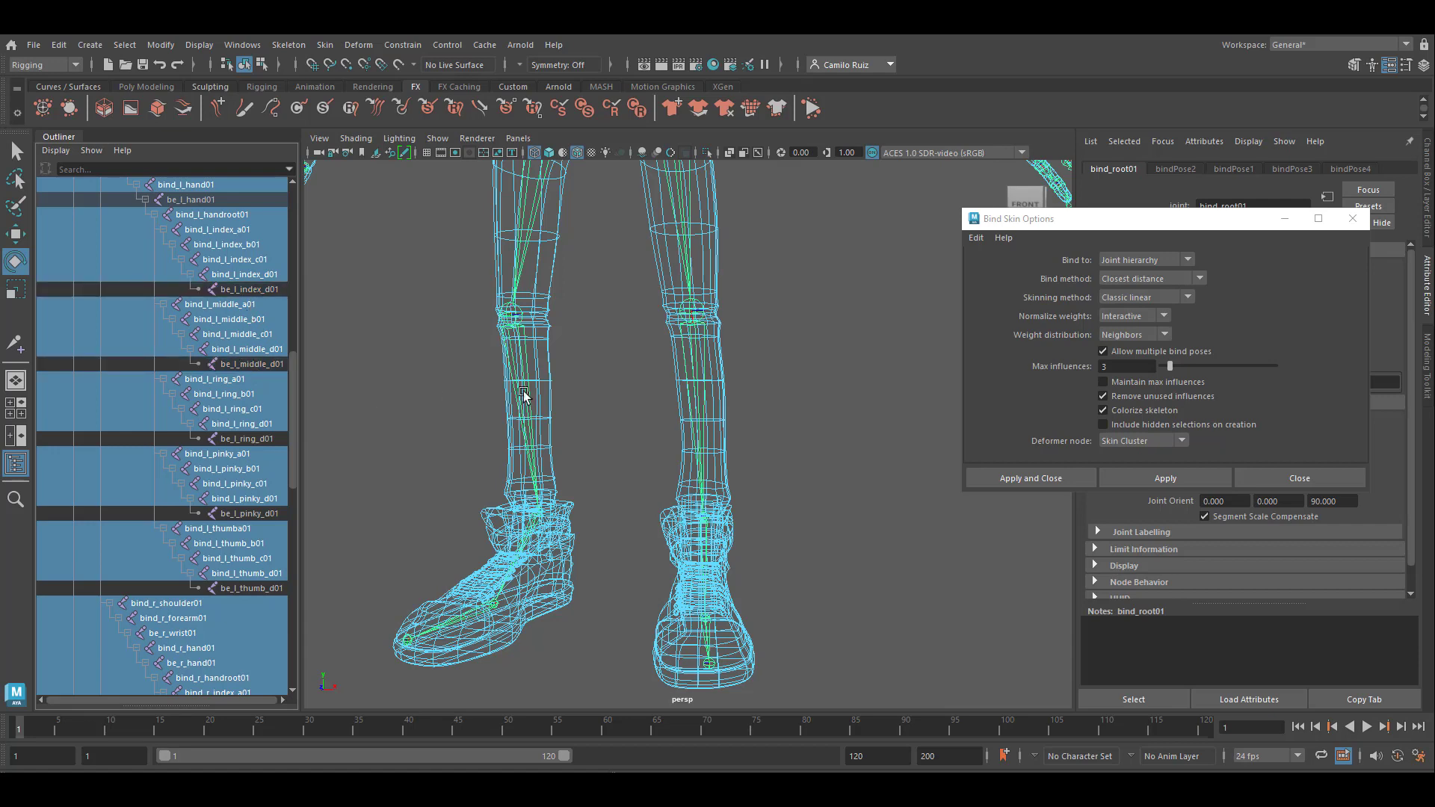
Deselect the ankle and foot joints of both legs and be_pelvis01, keeping the thigh and knee joints selected.
{"action": "scroll", "coordinate": [242, 572], "scroll_direction": "down", "scroll_amount": 8}
{"action": "scroll", "coordinate": [240, 572], "scroll_direction": "down", "scroll_amount": 8}
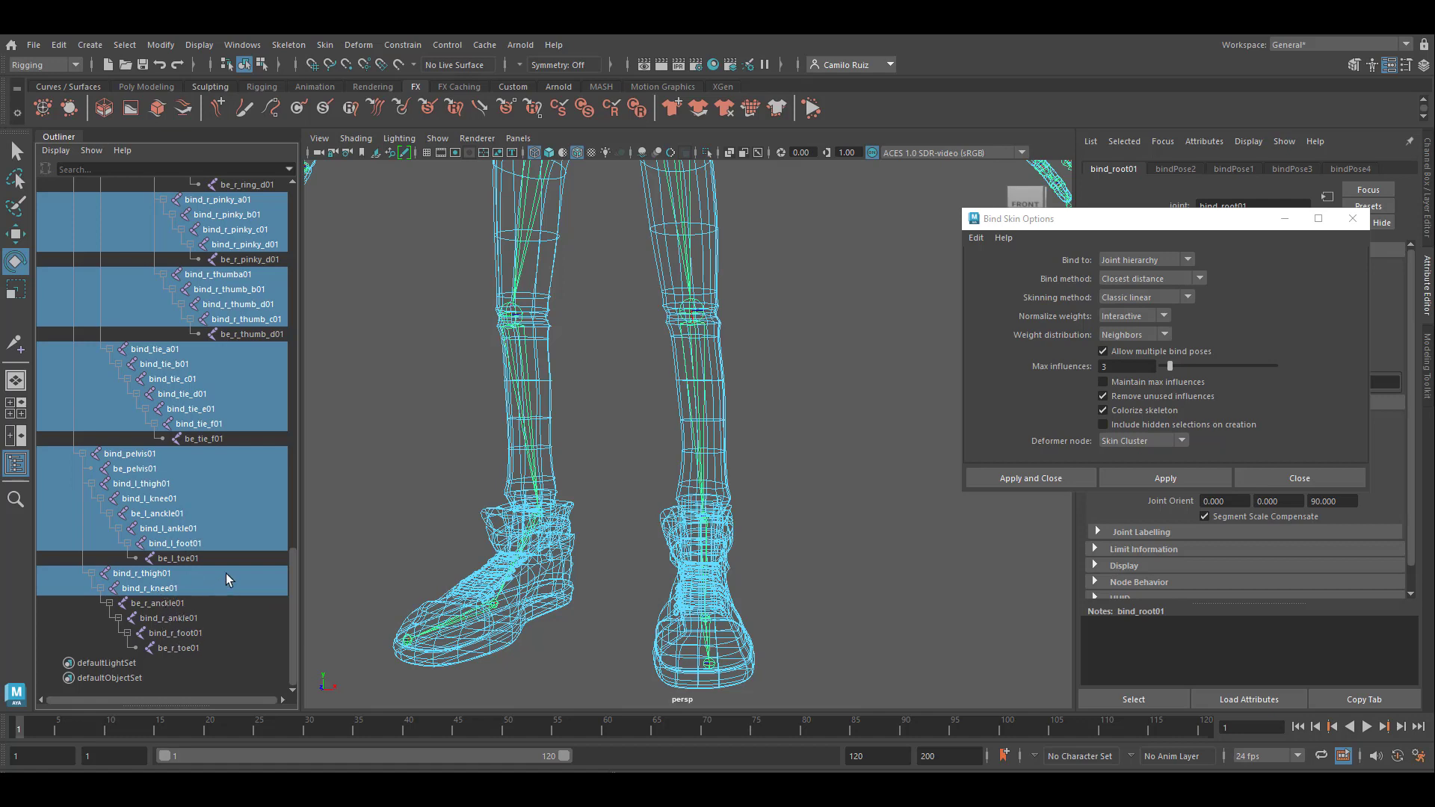
{"action": "scroll", "coordinate": [225, 573], "scroll_direction": "up", "scroll_amount": 4}
{"action": "left_click_drag", "start_coordinate": [187, 662], "coordinate": [182, 621], "text": "ctrl"}
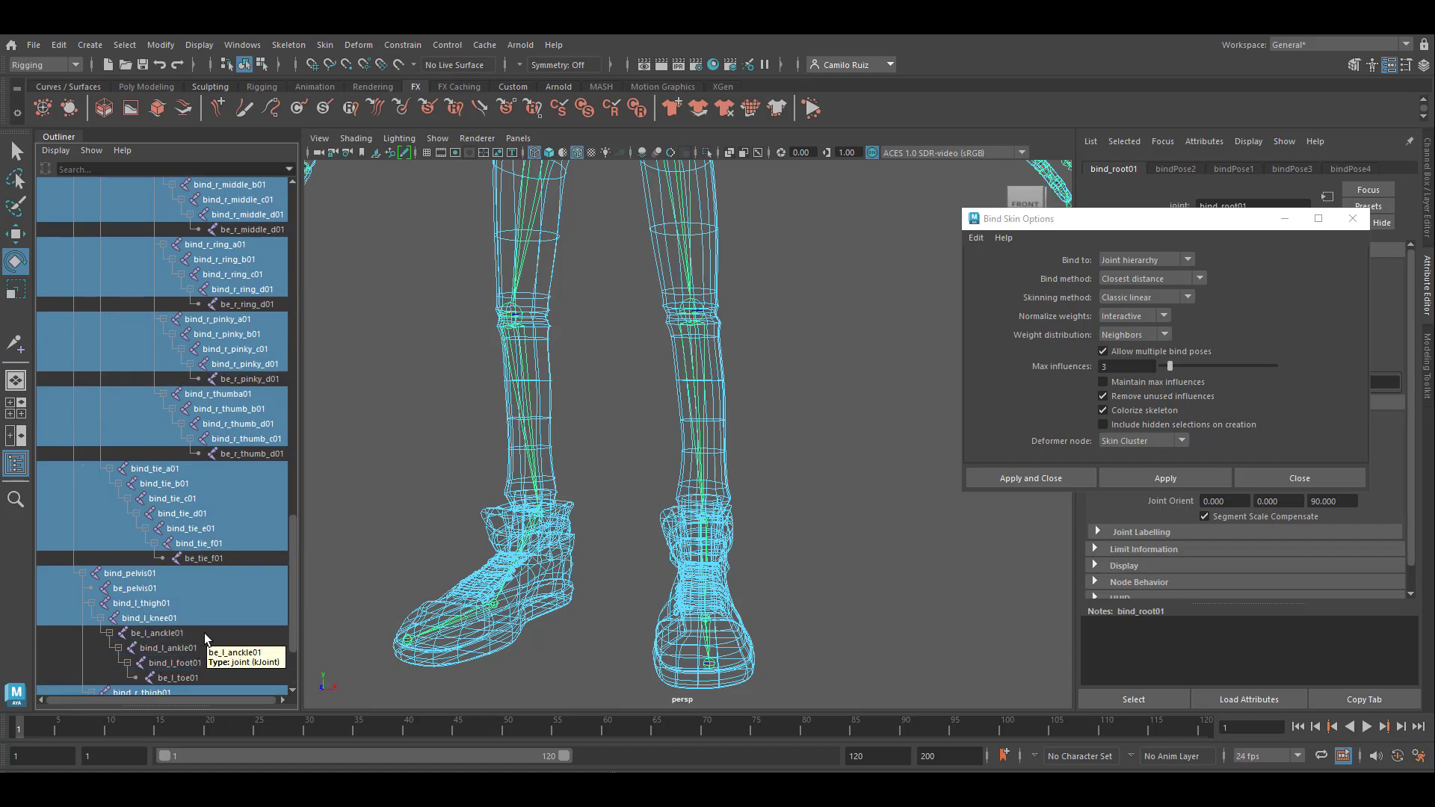
{"action": "left_click", "coordinate": [183, 588], "text": "ctrl"}
{"action": "scroll", "coordinate": [187, 619], "scroll_direction": "down", "scroll_amount": 2}
{"action": "scroll", "coordinate": [192, 624], "scroll_direction": "up", "scroll_amount": 4}
Remove the tie joints bind_tie_f01 through bind_tie_a01 from the selection.
{"action": "left_click", "coordinate": [193, 660], "text": "ctrl"}
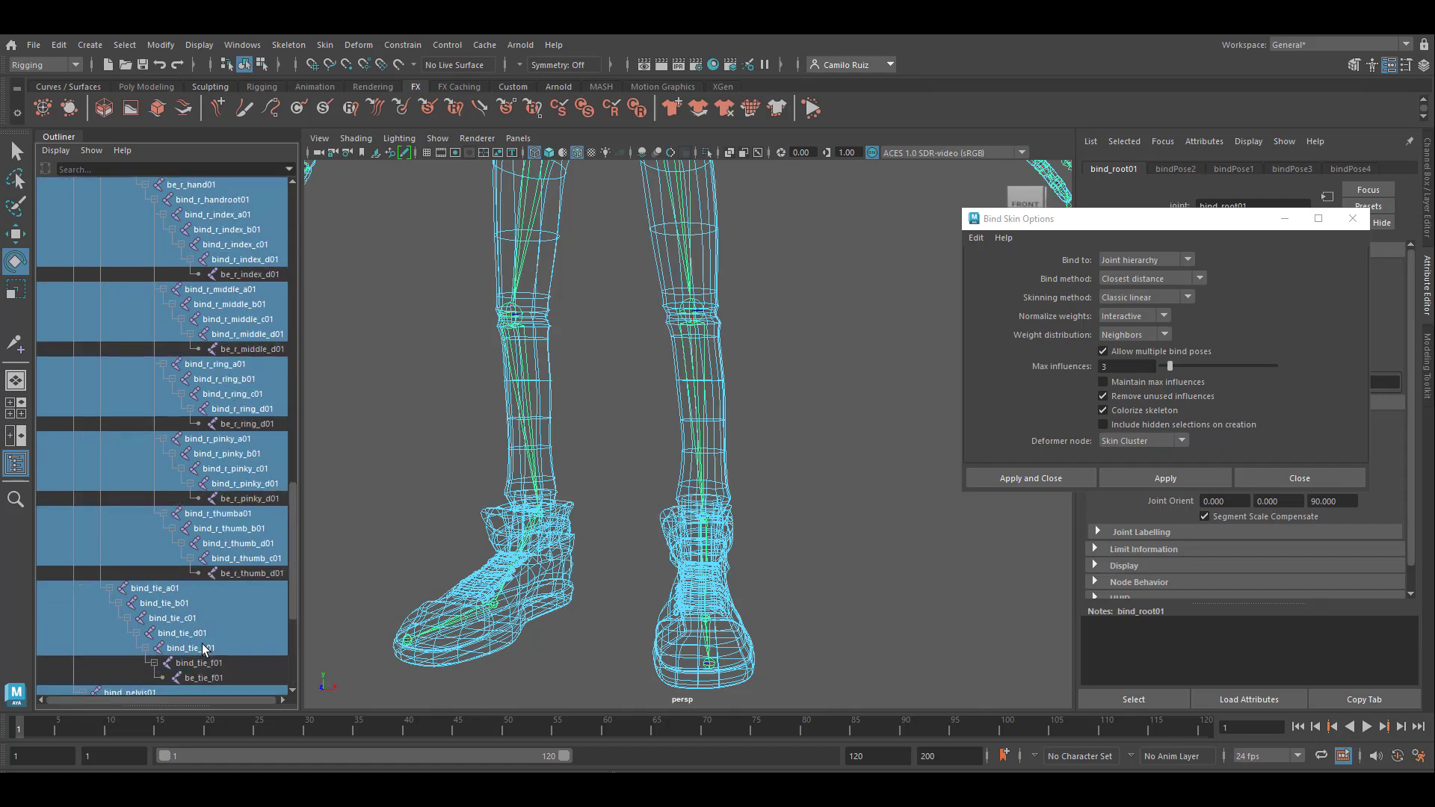
{"action": "left_click", "coordinate": [202, 648], "text": "ctrl"}
{"action": "left_click", "coordinate": [196, 633], "text": "ctrl"}
{"action": "left_click", "coordinate": [191, 618], "text": "ctrl"}
{"action": "left_click", "coordinate": [182, 605], "text": "ctrl"}
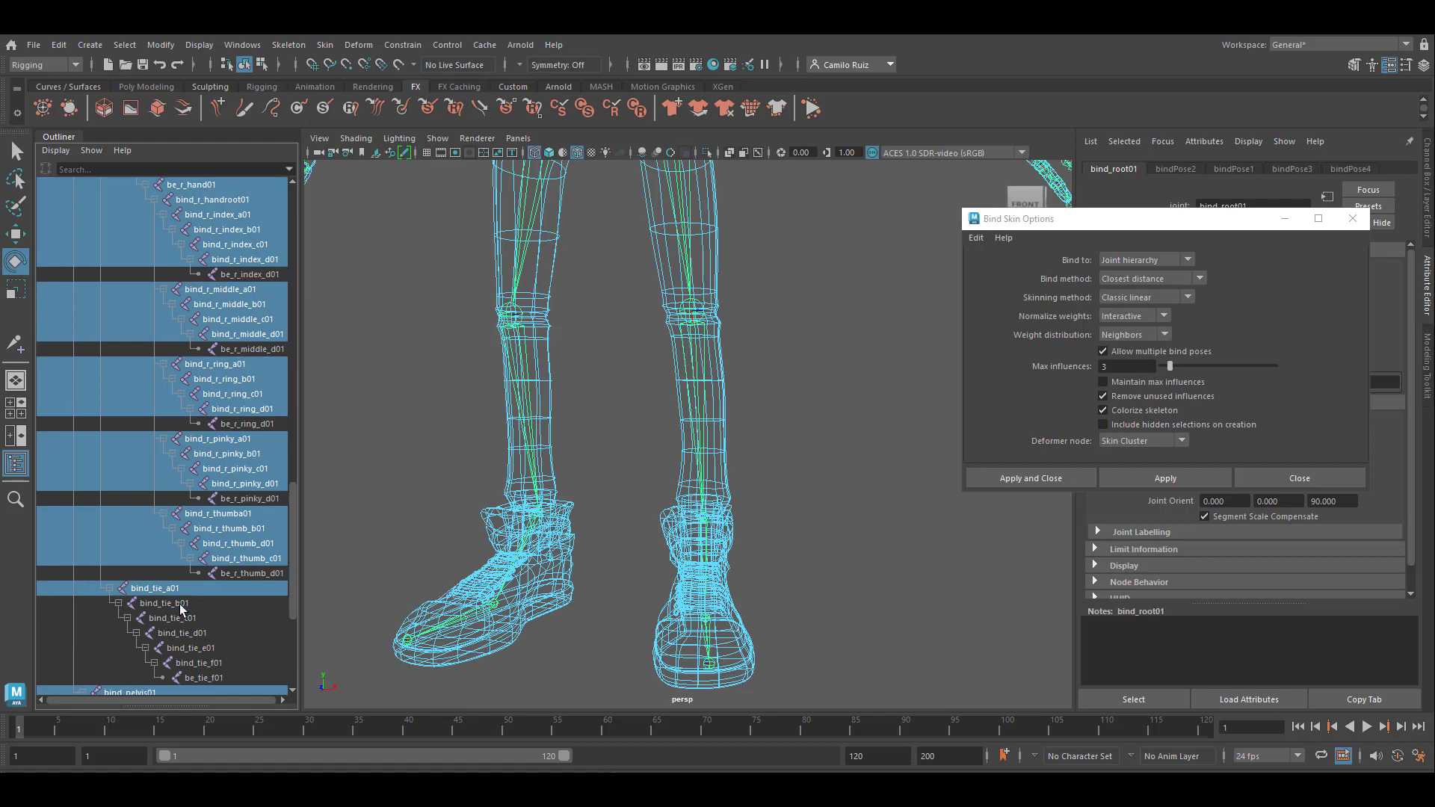
{"action": "left_click", "coordinate": [182, 589], "text": "ctrl"}
Deselect all bind_r_ thumb and pinky joints of the right hand.
{"action": "scroll", "coordinate": [182, 594], "scroll_direction": "up", "scroll_amount": 4}
{"action": "left_click", "coordinate": [256, 677], "text": "ctrl"}
{"action": "left_click", "coordinate": [251, 663], "text": "ctrl"}
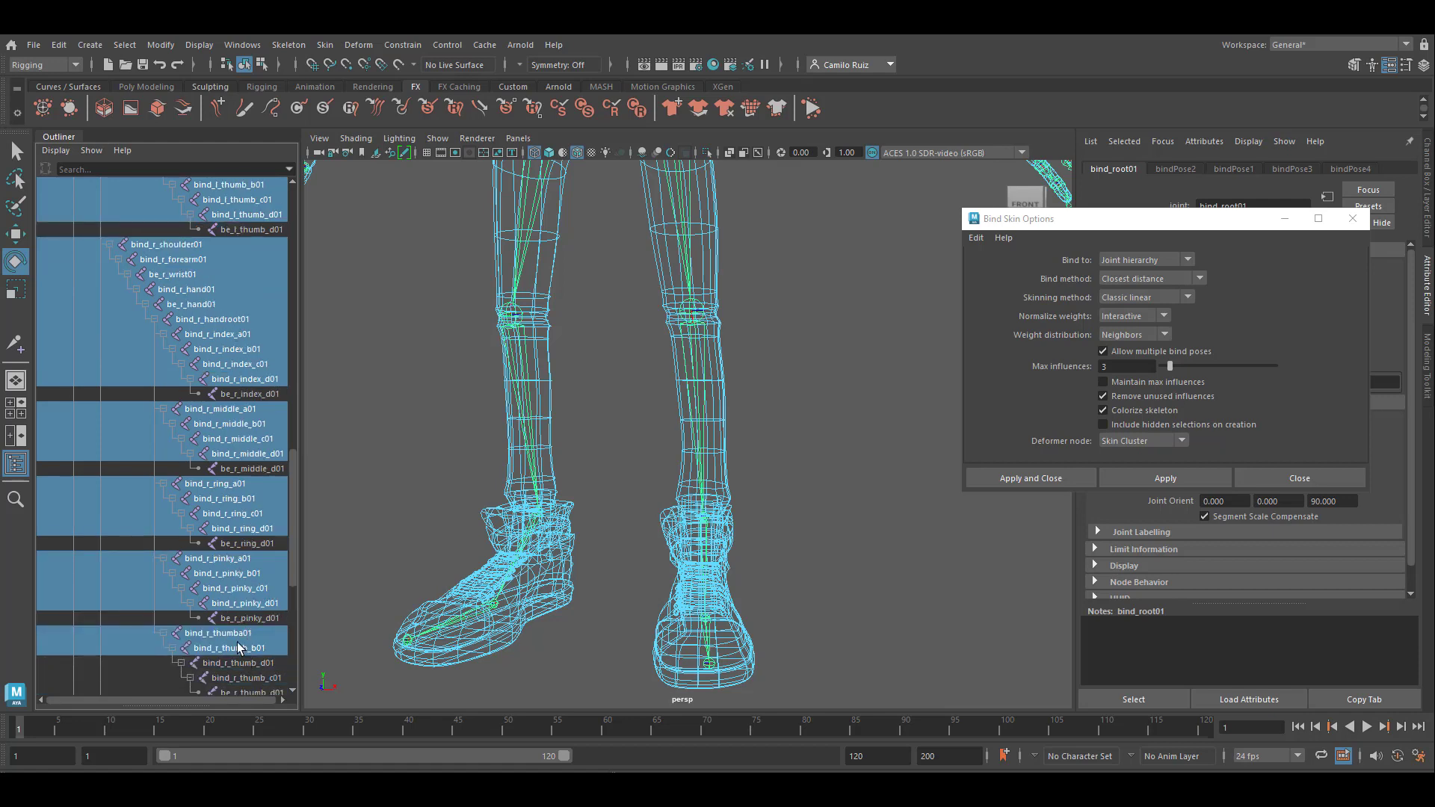
{"action": "left_click", "coordinate": [237, 647], "text": "ctrl"}
{"action": "left_click", "coordinate": [237, 633], "text": "ctrl"}
{"action": "left_click", "coordinate": [236, 603], "text": "ctrl"}
{"action": "left_click", "coordinate": [235, 588], "text": "ctrl"}
{"action": "left_click", "coordinate": [235, 573], "text": "ctrl"}
{"action": "left_click", "coordinate": [233, 558], "text": "ctrl"}
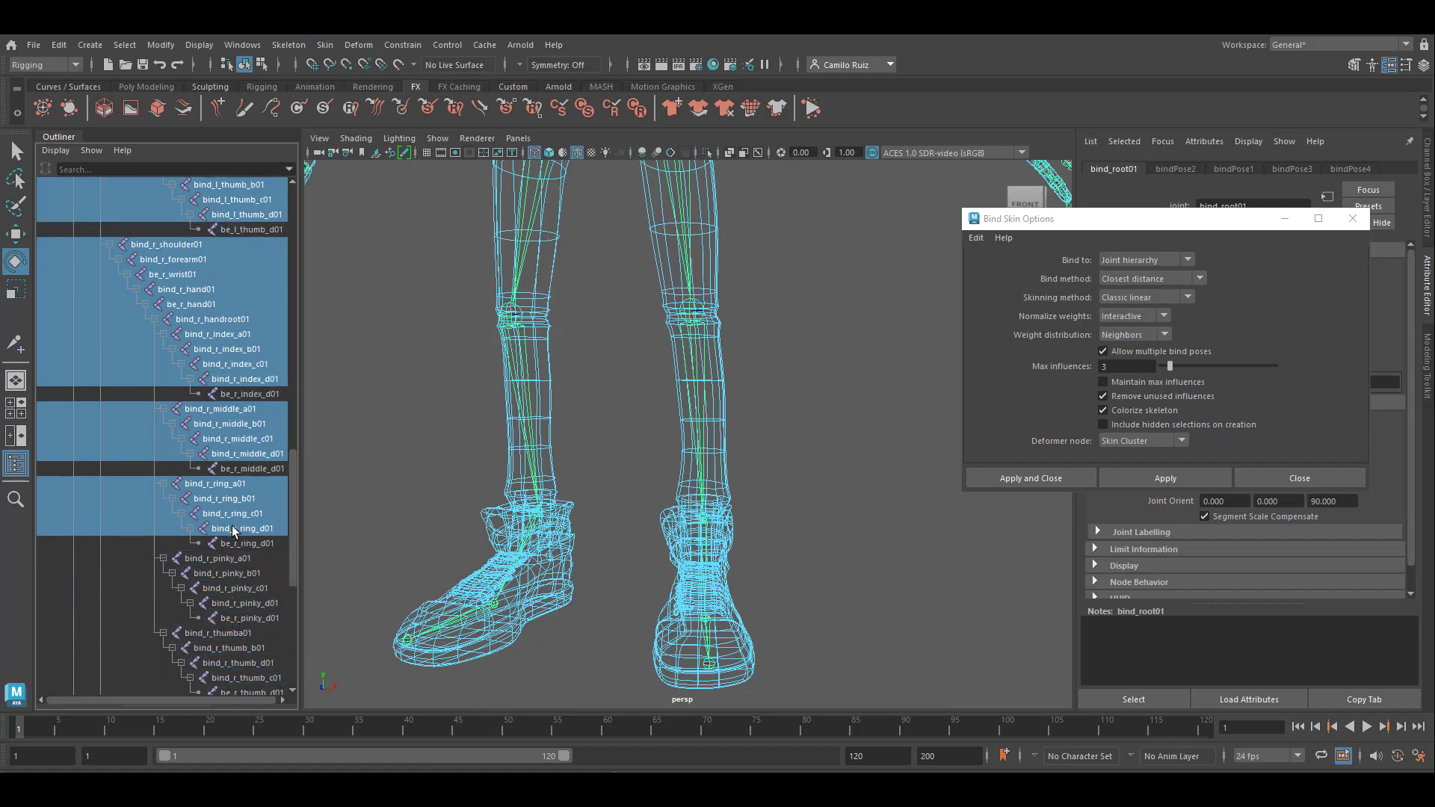
Deselect the four bind_r_ring joints plus bind_r_middle_d01 and bind_r_middle_c01.
{"action": "left_click", "coordinate": [233, 529], "text": "ctrl"}
{"action": "left_click", "coordinate": [231, 514], "text": "ctrl"}
{"action": "left_click", "coordinate": [230, 498], "text": "ctrl"}
{"action": "left_click", "coordinate": [228, 484], "text": "ctrl"}
{"action": "left_click", "coordinate": [247, 454], "text": "ctrl"}
{"action": "left_click", "coordinate": [239, 439], "text": "ctrl"}
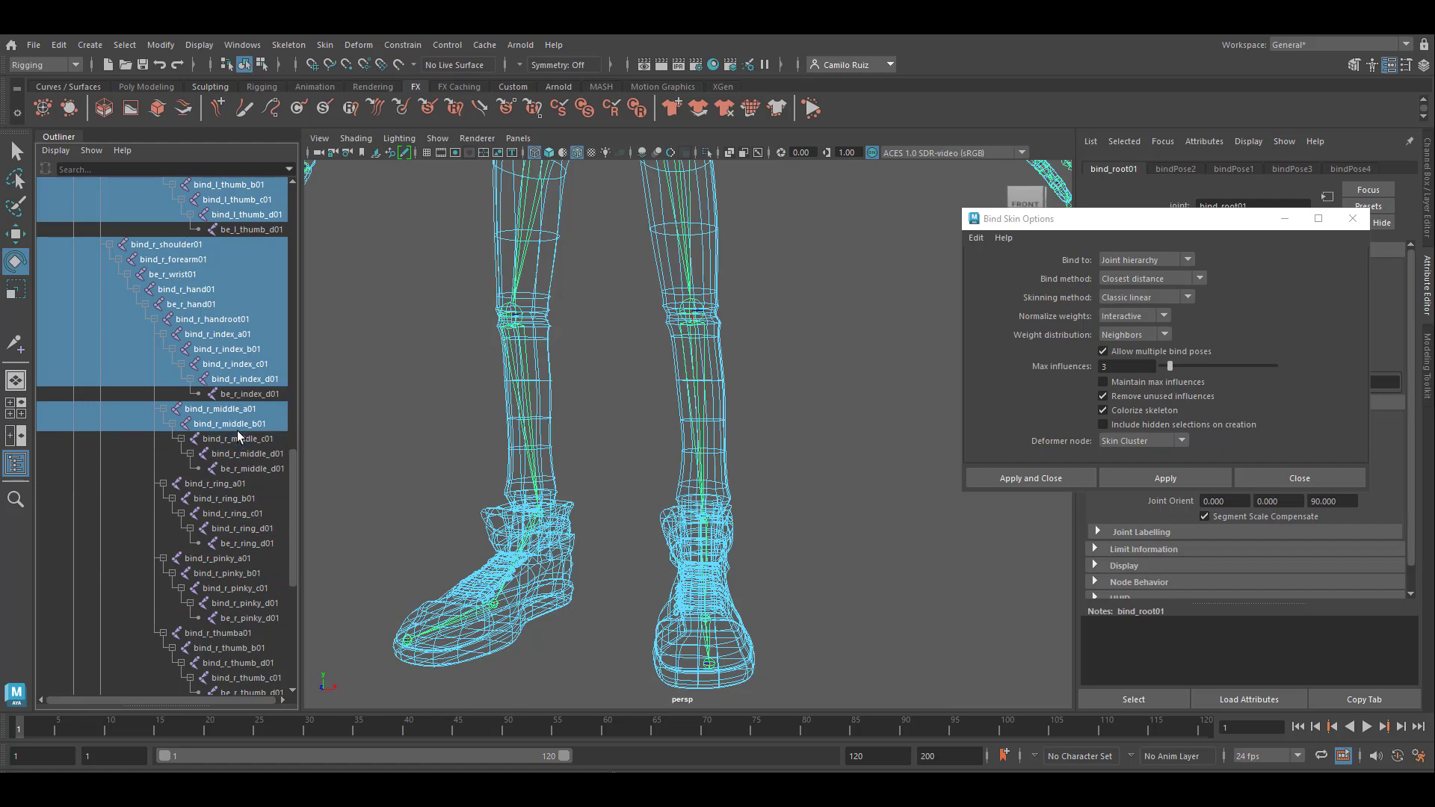
Deselect the remaining right finger and hand joints and the left finger, hand and forearm joints, keeping bind_l_shoulder01.
{"action": "scroll", "coordinate": [238, 434], "scroll_direction": "up", "scroll_amount": 2}
{"action": "left_click_drag", "start_coordinate": [236, 543], "coordinate": [187, 364], "text": "ctrl"}
{"action": "scroll", "coordinate": [194, 374], "scroll_direction": "up", "scroll_amount": 4}
{"action": "left_click_drag", "start_coordinate": [243, 575], "coordinate": [230, 544], "text": "ctrl"}
{"action": "scroll", "coordinate": [231, 542], "scroll_direction": "up", "scroll_amount": 2}
{"action": "left_click_drag", "start_coordinate": [235, 618], "coordinate": [219, 426], "text": "ctrl"}
{"action": "scroll", "coordinate": [217, 449], "scroll_direction": "up", "scroll_amount": 4}
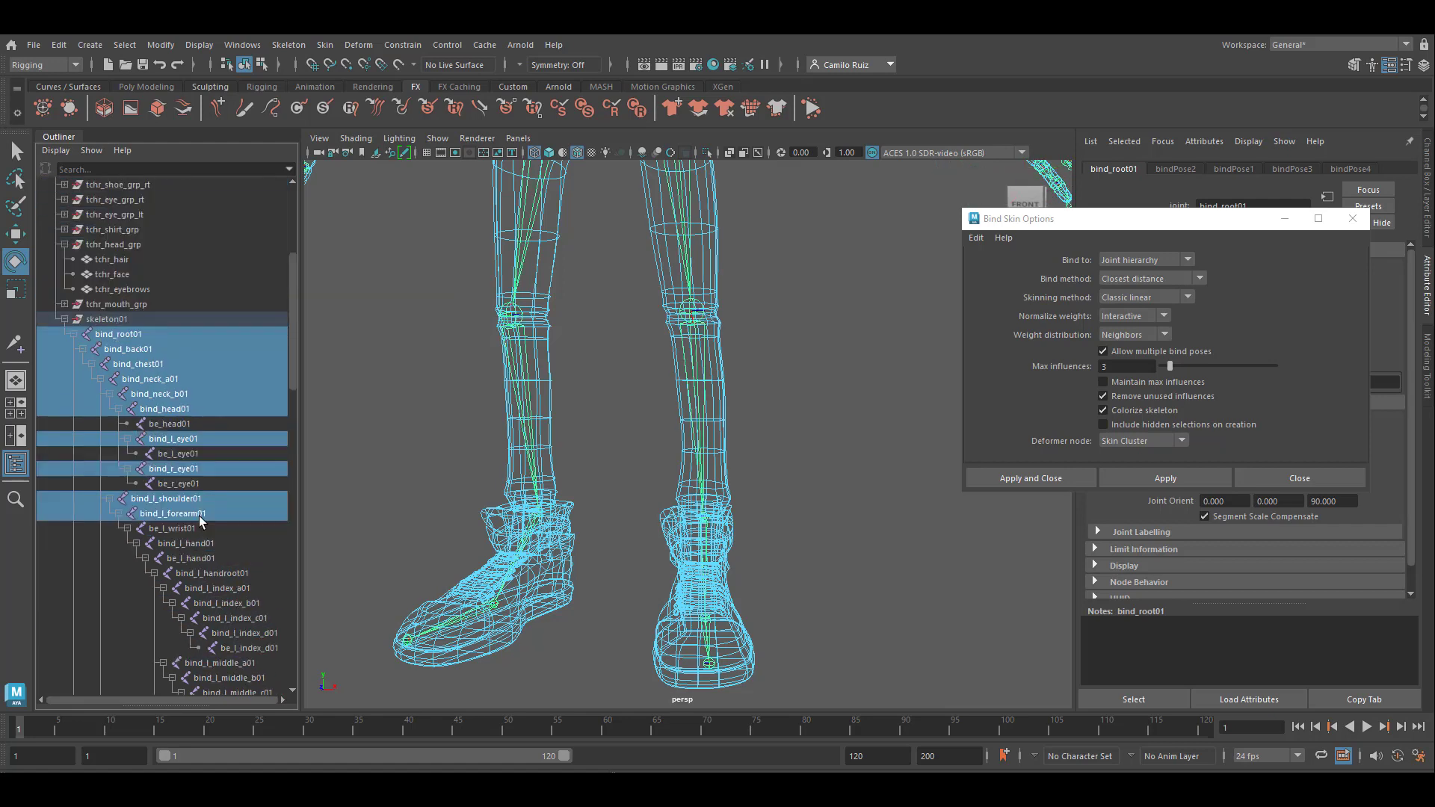
{"action": "left_click", "coordinate": [183, 514], "text": "ctrl"}
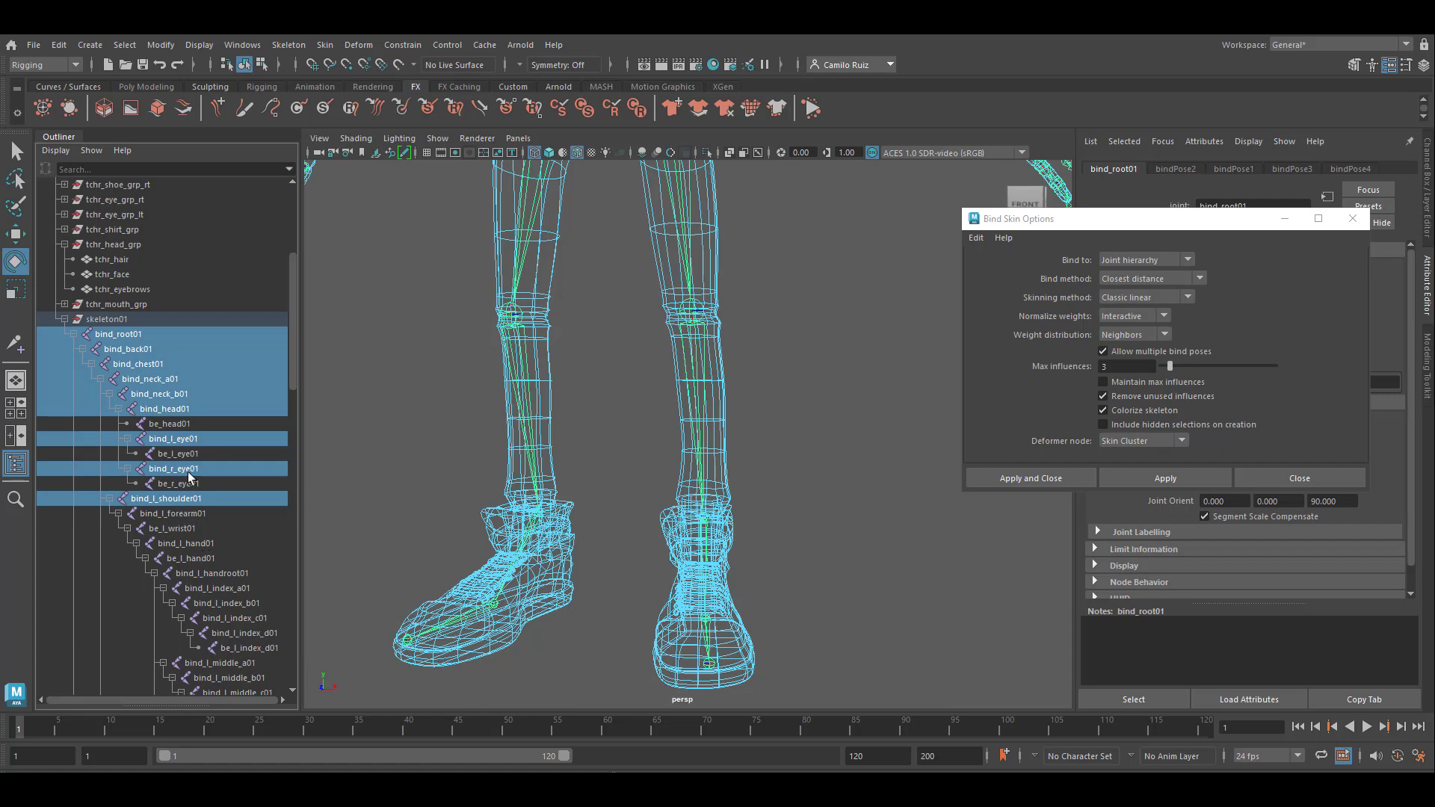
Remove bind_r_eye01, bind_l_eye01 and bind_head01 from the joint selection.
{"action": "left_click", "coordinate": [188, 469], "text": "ctrl"}
{"action": "left_click", "coordinate": [179, 439], "text": "ctrl"}
{"action": "scroll", "coordinate": [179, 448], "scroll_direction": "up", "scroll_amount": 3}
{"action": "left_click", "coordinate": [175, 530], "text": "ctrl"}
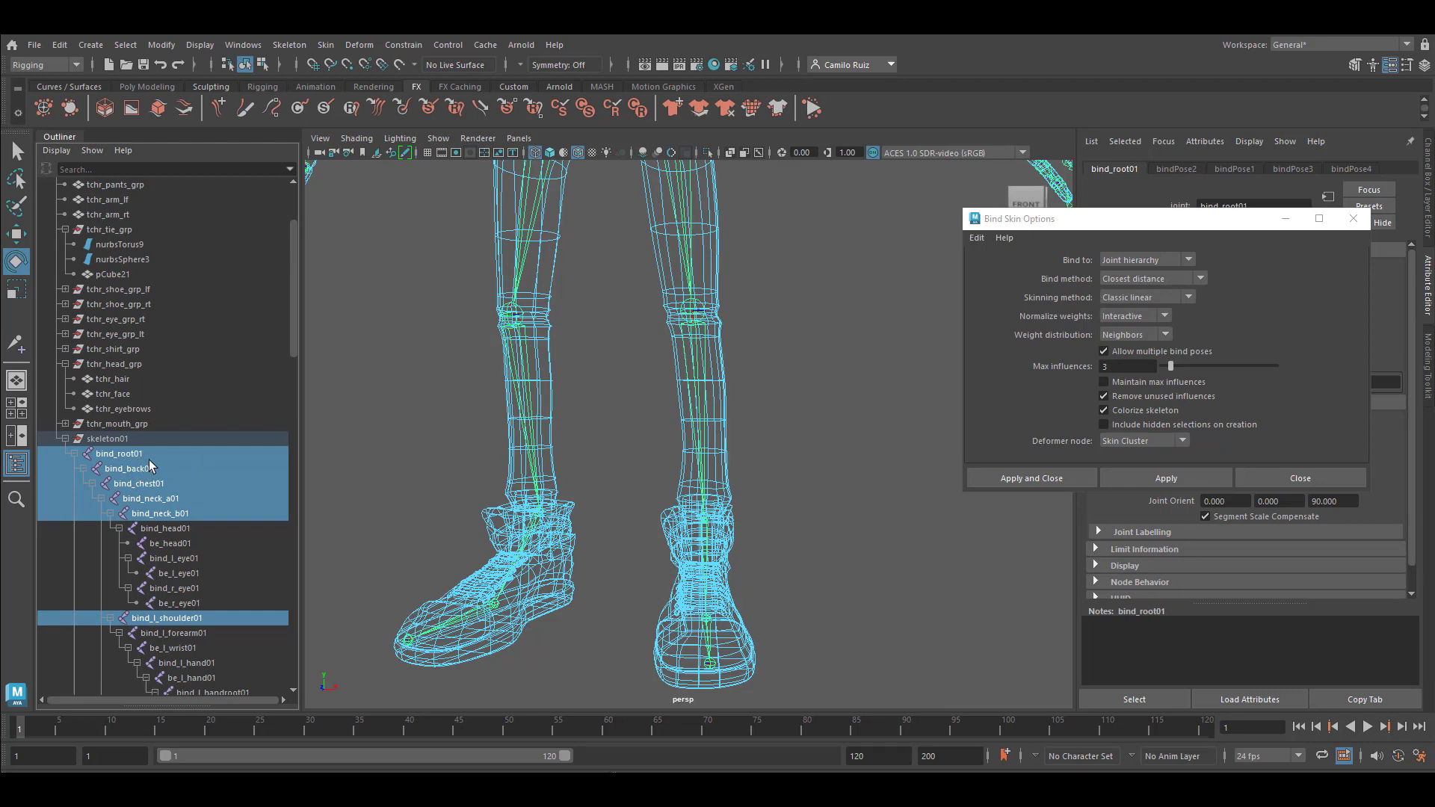
Check the selected body joints and add tchr_head_grp, tchr_shirt_grp, tchr_face and tchr_pants_grp to the selection.
{"action": "scroll", "coordinate": [212, 499], "scroll_direction": "down", "scroll_amount": 20}
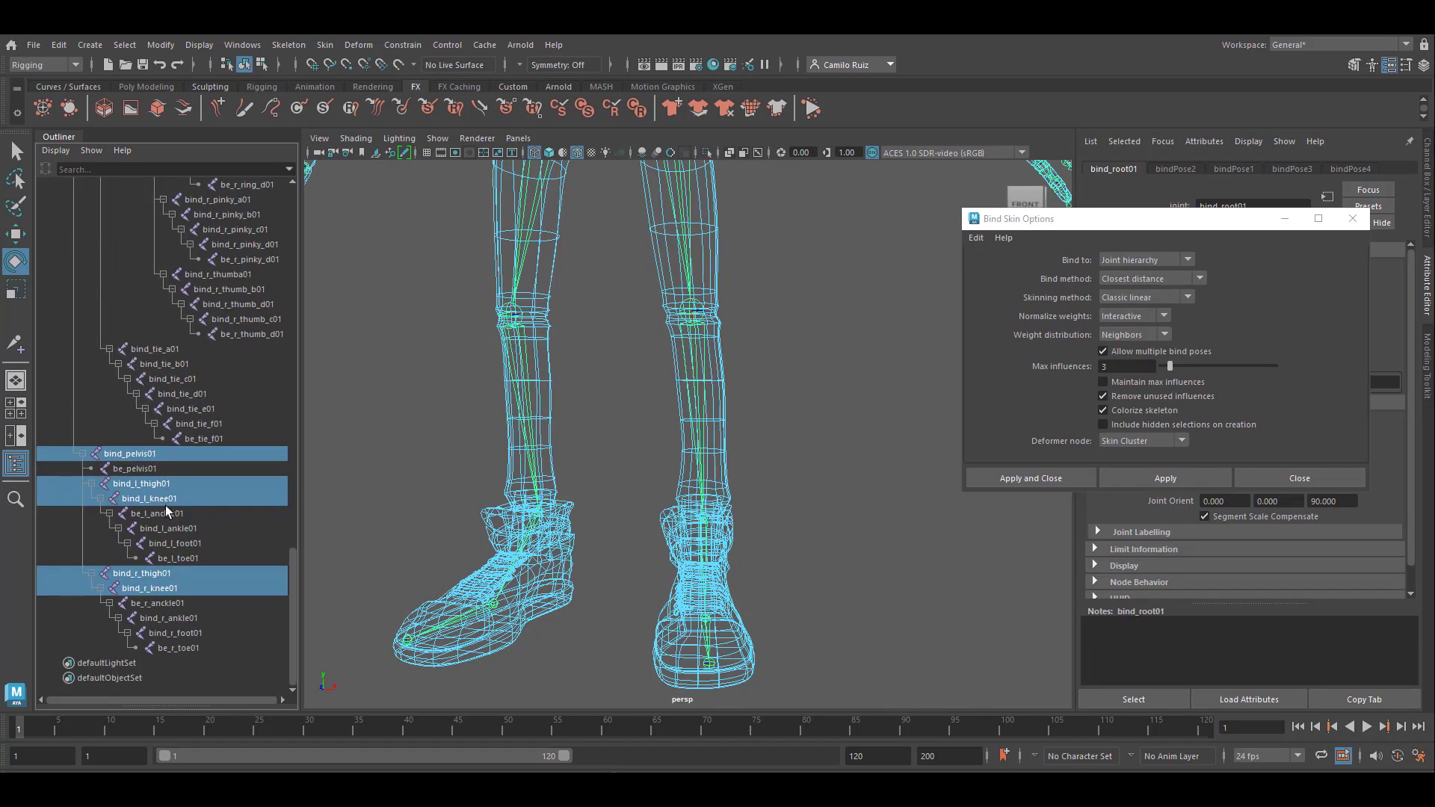
{"action": "scroll", "coordinate": [187, 594], "scroll_direction": "up", "scroll_amount": 20}
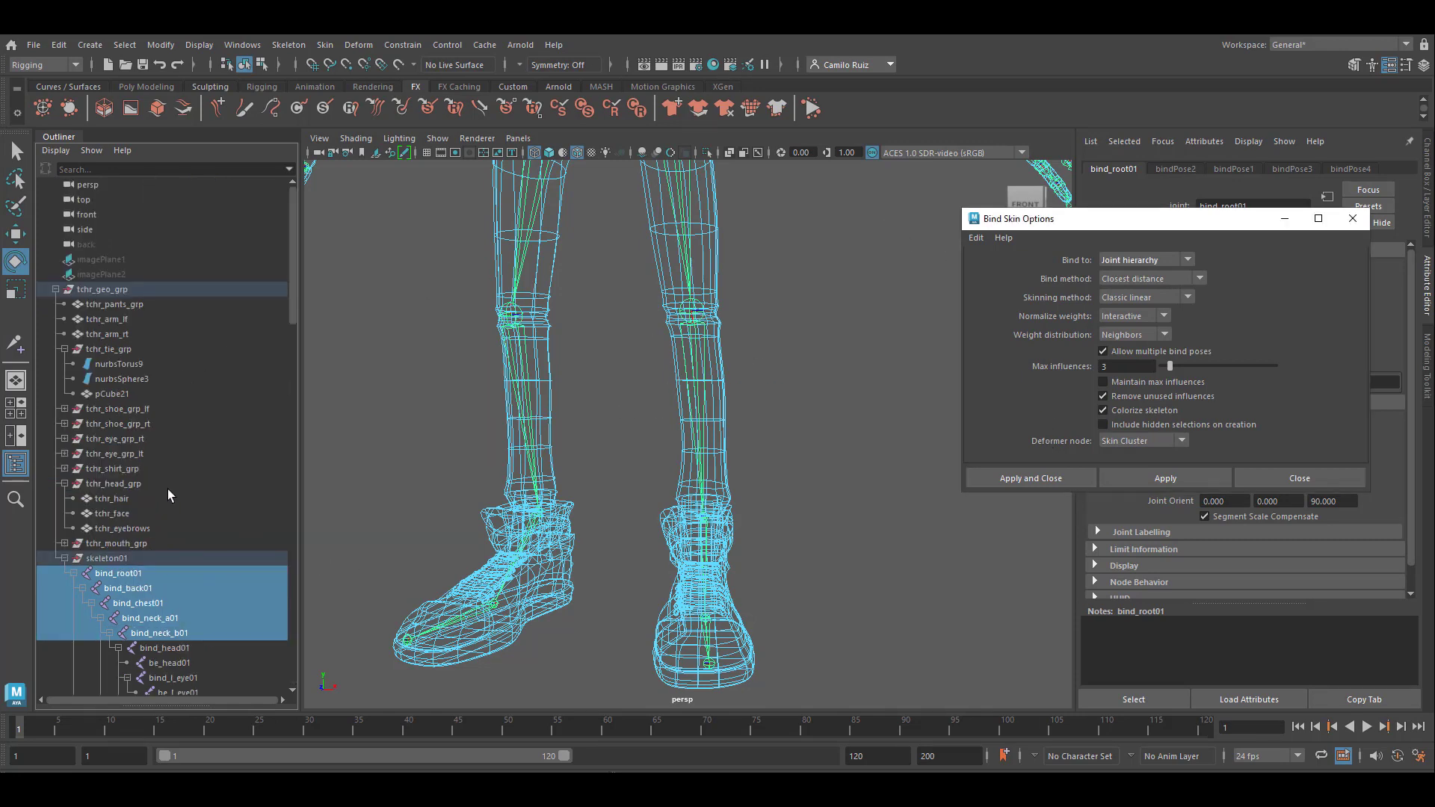
{"action": "left_click", "coordinate": [146, 484], "text": "ctrl"}
{"action": "left_click", "coordinate": [141, 468], "text": "ctrl"}
{"action": "left_click", "coordinate": [169, 515], "text": "ctrl"}
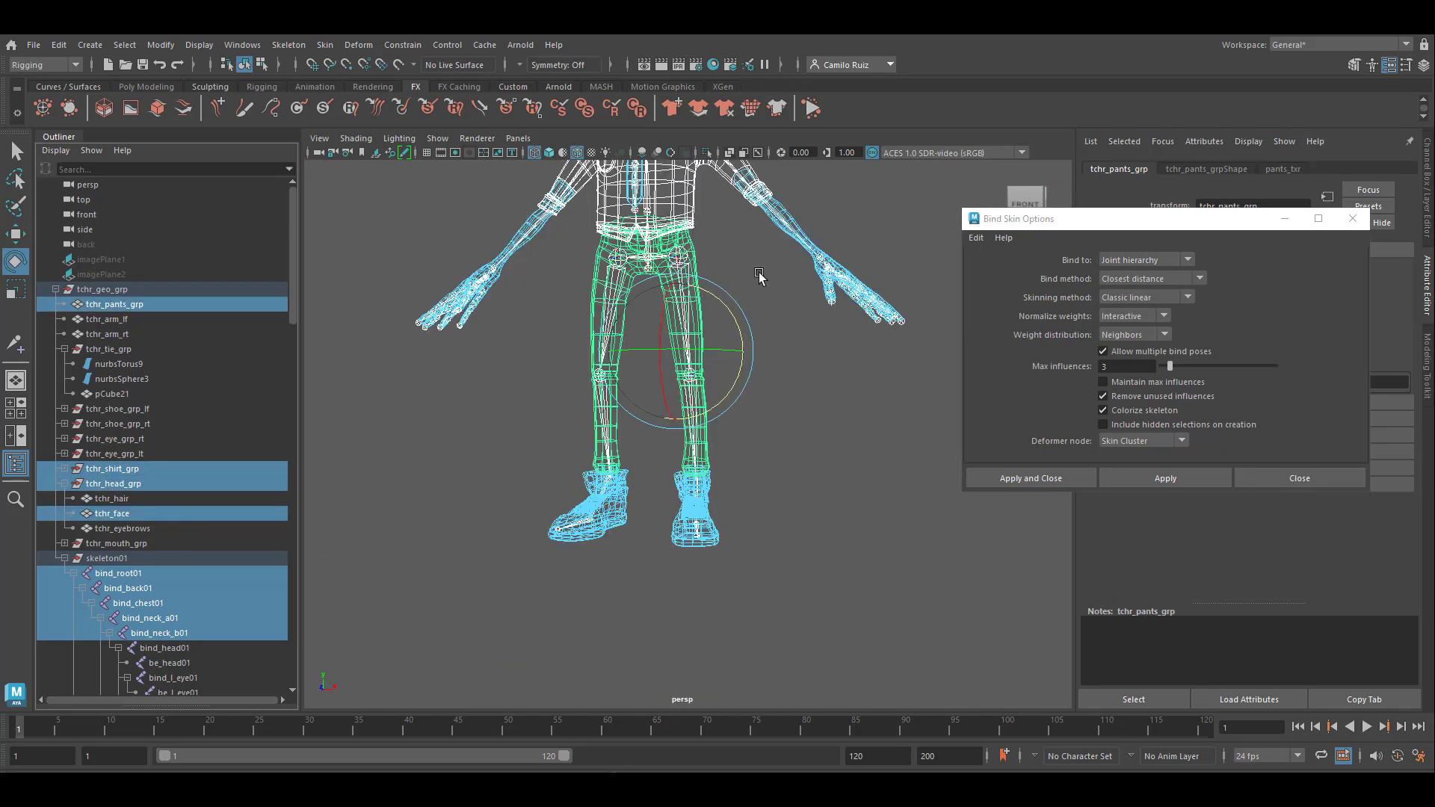
{"action": "middle_click_drag", "start_coordinate": [769, 282], "coordinate": [792, 457], "text": "alt"}
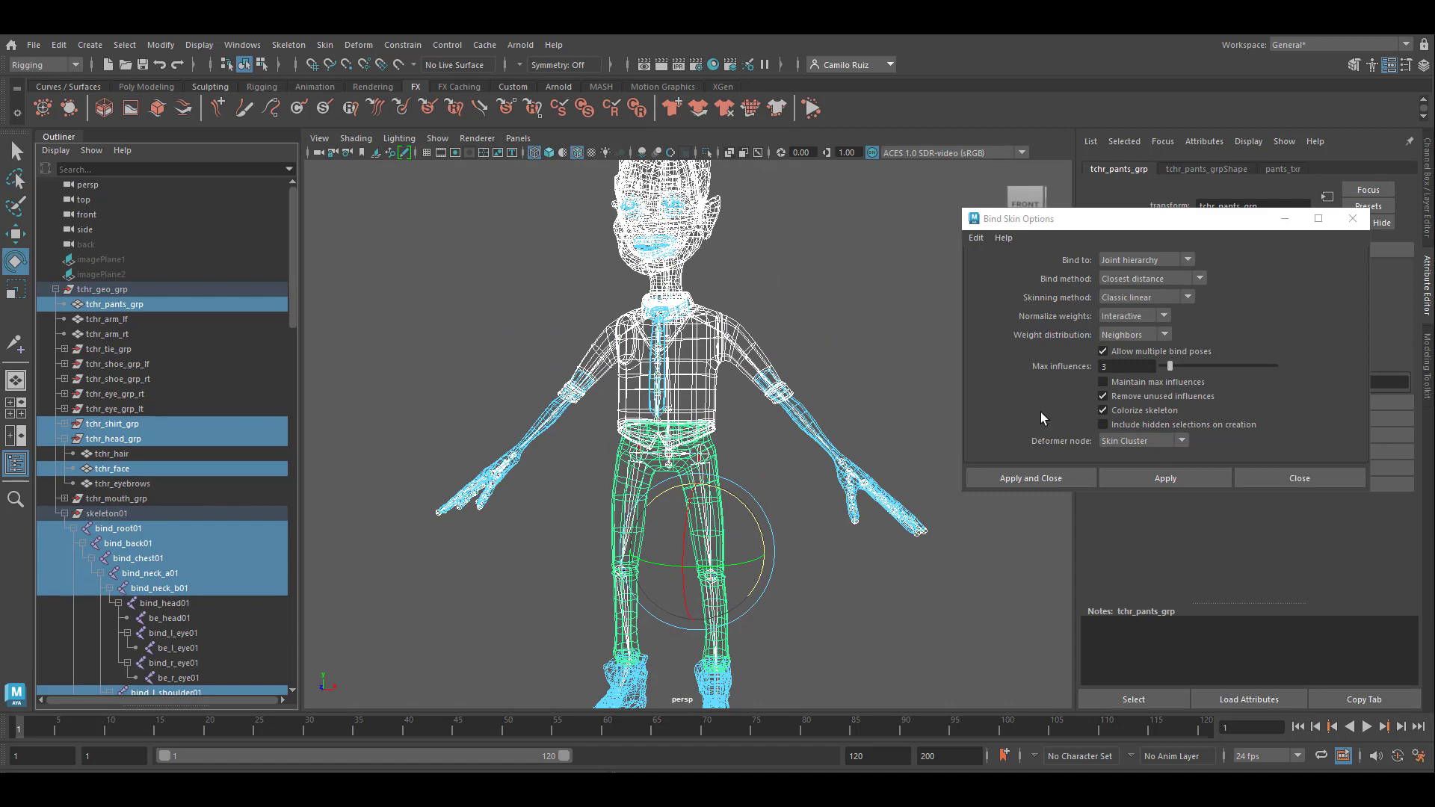
Bind the selected head, shirt, face and pants geometry using Joint hierarchy, and test-rotate bind_l_shoulder01, undoing the rotation.
{"action": "left_click", "coordinate": [1042, 478]}
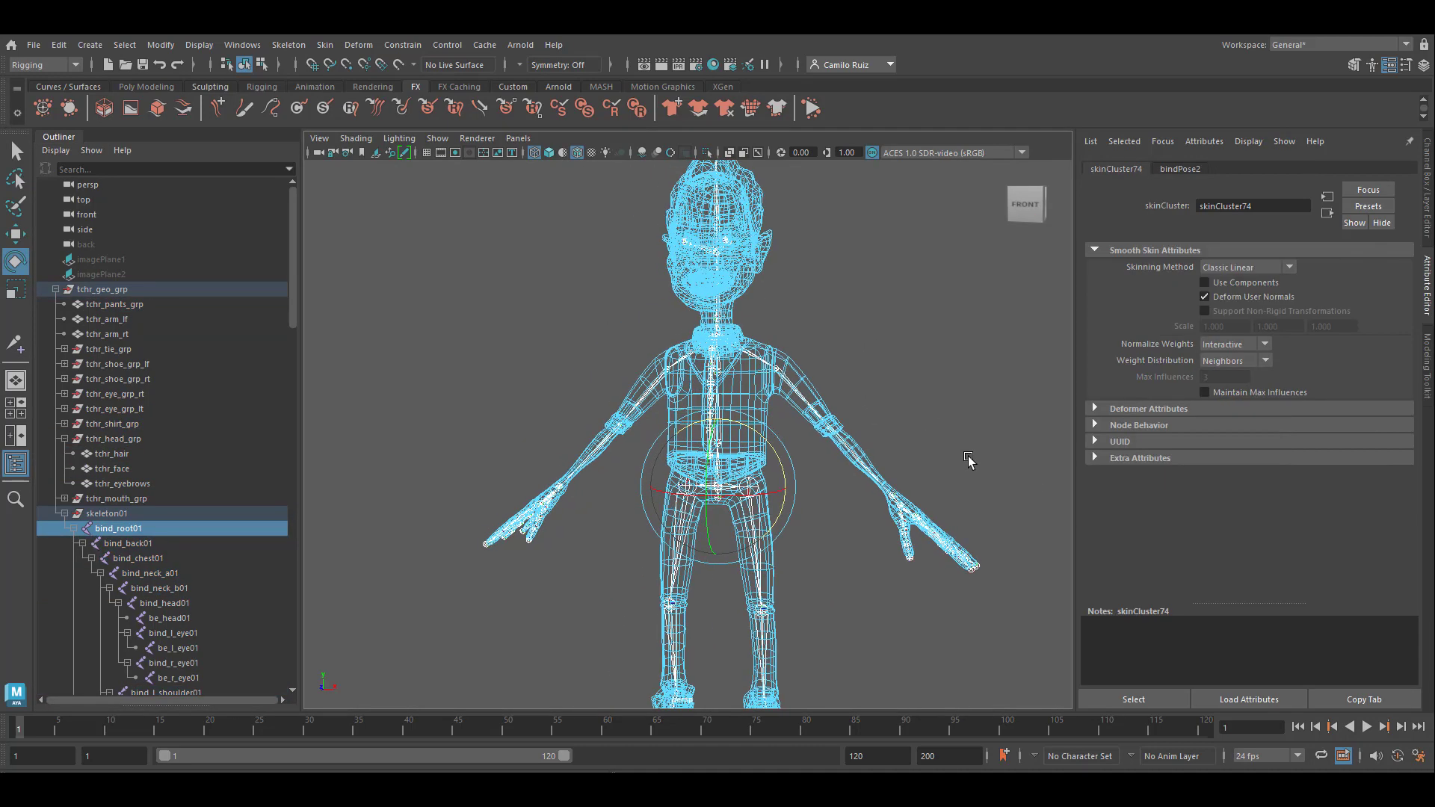
{"action": "scroll", "coordinate": [841, 417], "scroll_direction": "up", "scroll_amount": 5}
{"action": "left_click", "coordinate": [835, 365]}
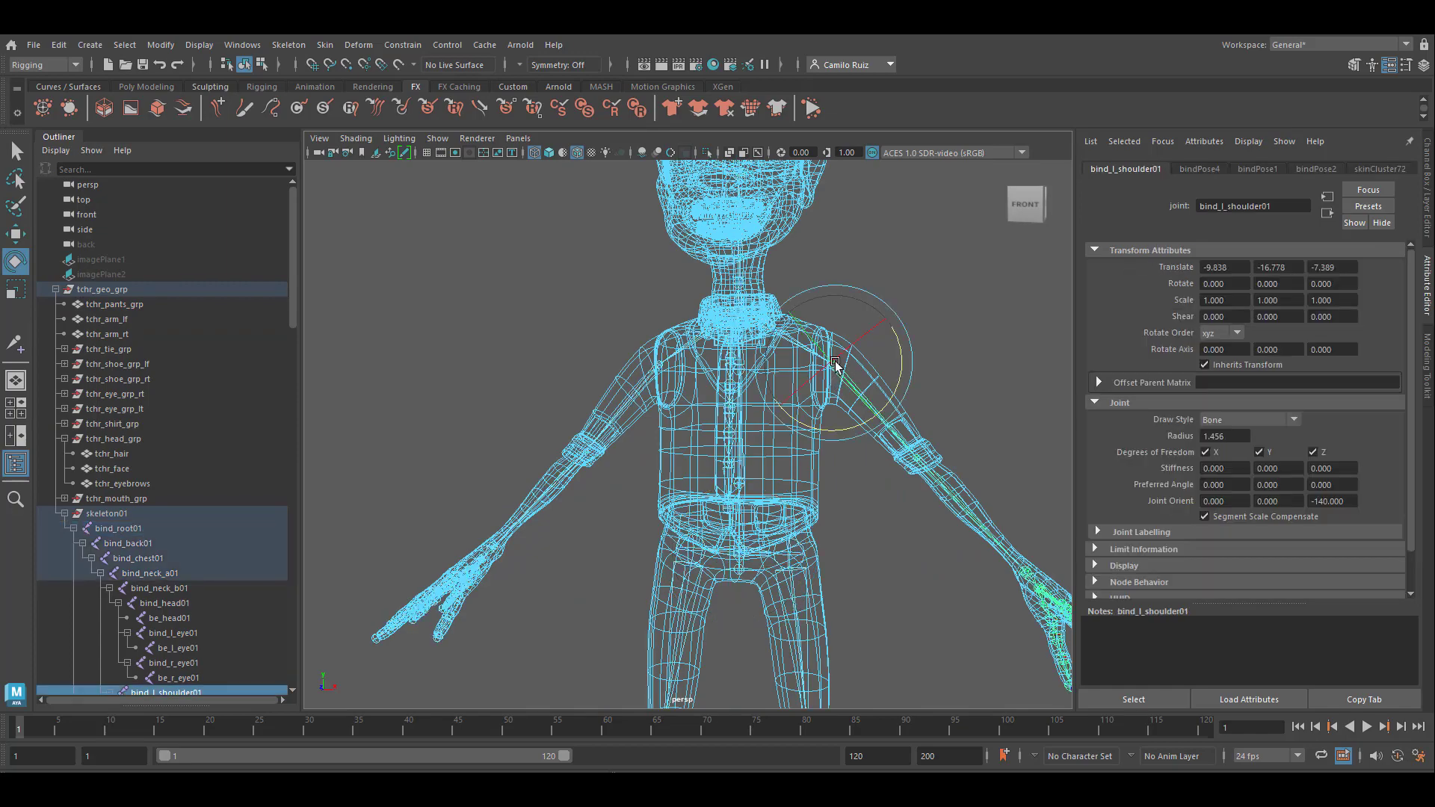
{"action": "left_click_drag", "start_coordinate": [897, 378], "coordinate": [859, 418]}
{"action": "key", "text": "ctrl+z"}
Check the pants binding around bind_l_thigh01 with a trial rotation and undo it.
{"action": "left_click", "coordinate": [715, 487]}
{"action": "left_click_drag", "start_coordinate": [790, 496], "coordinate": [661, 530], "text": "alt"}
{"action": "key", "text": "ctrl+z"}
{"action": "middle_click_drag", "start_coordinate": [723, 590], "coordinate": [711, 424], "text": "alt"}
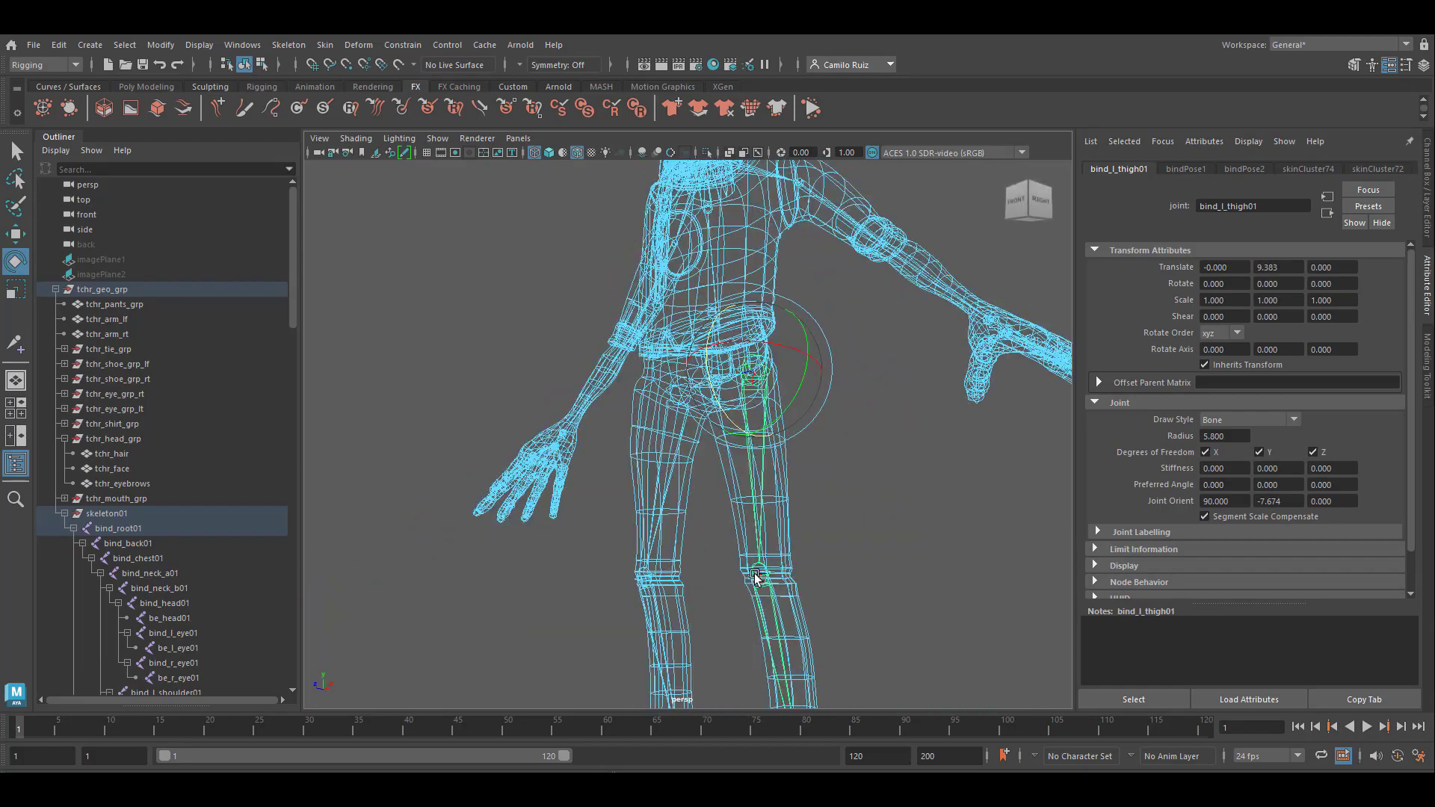
Tilt bind_neck_b01 back about 34° in Y to test how the face and chin follow.
{"action": "left_click", "coordinate": [666, 620]}
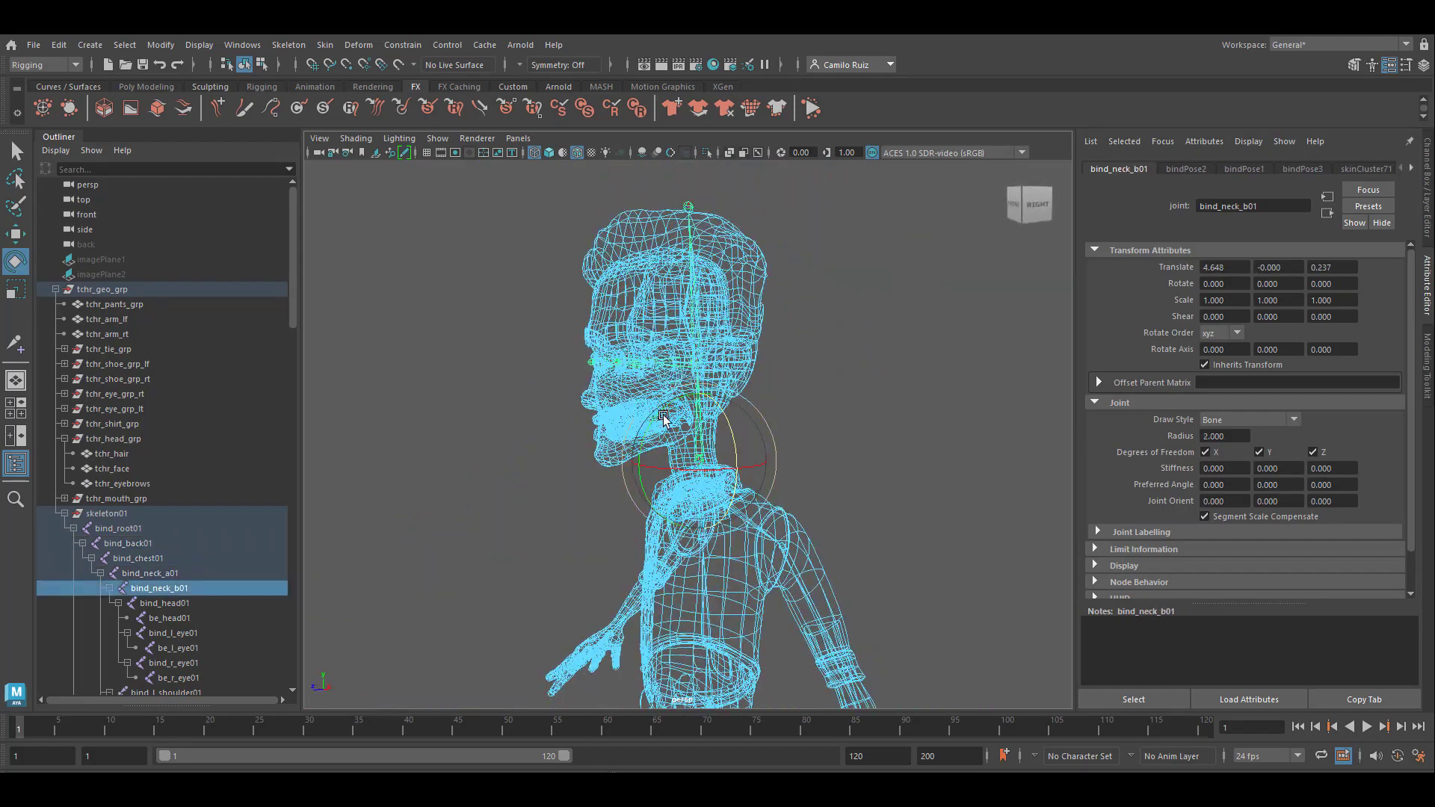
{"action": "left_click_drag", "start_coordinate": [729, 374], "coordinate": [635, 392]}
{"action": "scroll", "coordinate": [635, 393], "scroll_direction": "up", "scroll_amount": 5}
{"action": "left_click_drag", "start_coordinate": [668, 465], "coordinate": [611, 471]}
{"action": "scroll", "coordinate": [662, 432], "scroll_direction": "down", "scroll_amount": 5}
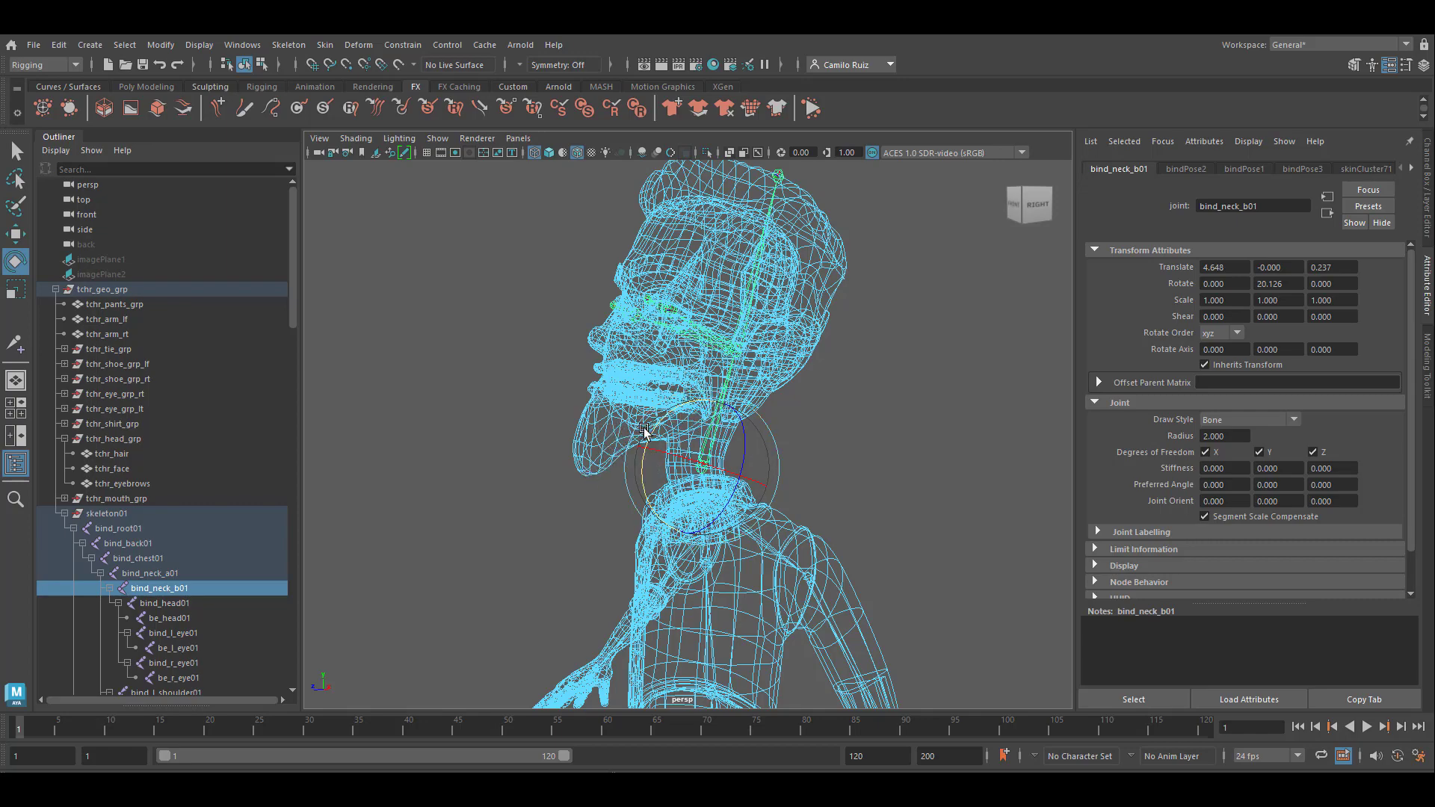
{"action": "left_click_drag", "start_coordinate": [652, 429], "coordinate": [655, 458]}
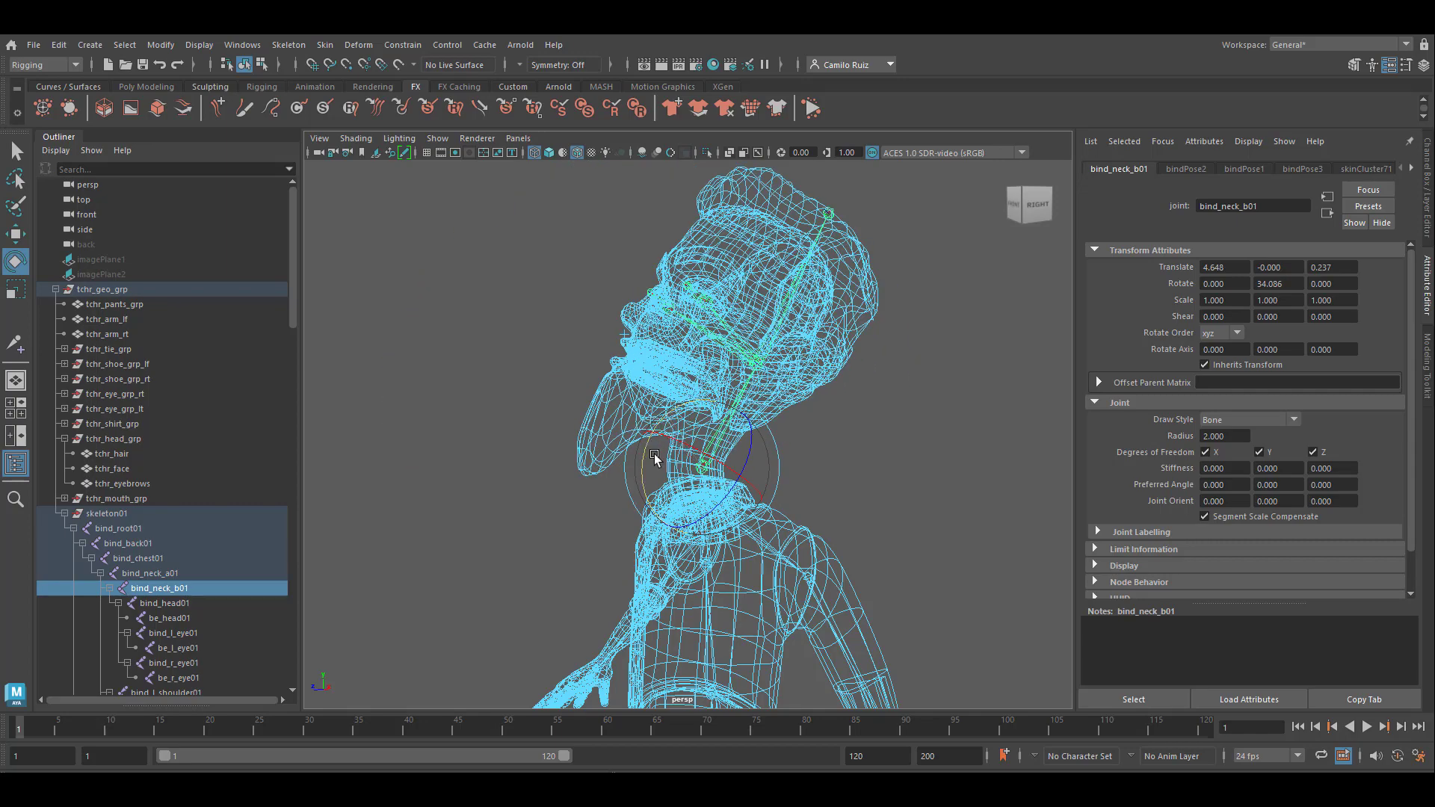
{"action": "scroll", "coordinate": [655, 458], "scroll_direction": "down", "scroll_amount": 5}
Test-rotate bind_l_shoulder01 about 58° in Y and undo the rotation.
{"action": "left_click", "coordinate": [683, 489]}
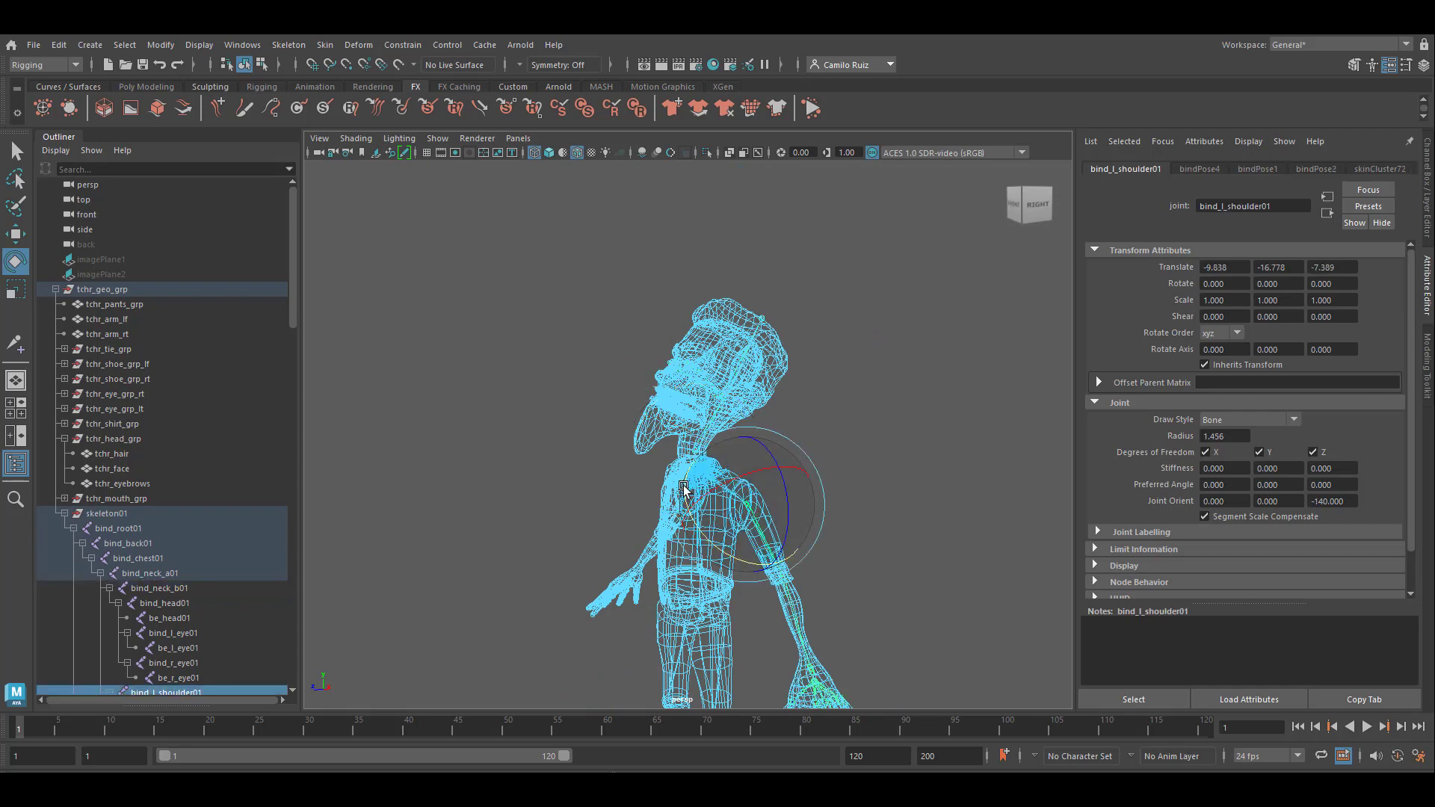
{"action": "left_click_drag", "start_coordinate": [683, 489], "coordinate": [702, 584]}
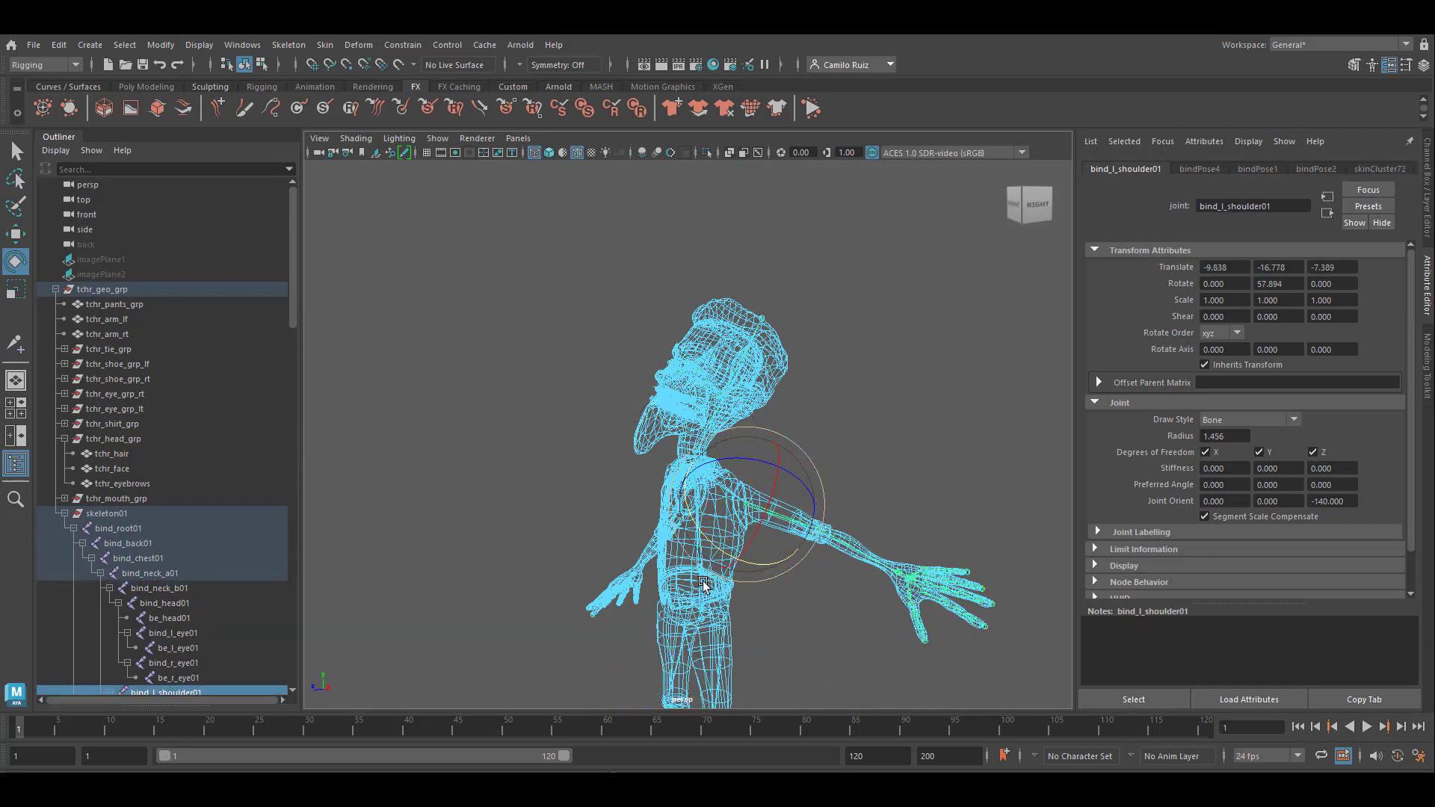
{"action": "key", "text": "ctrl+z"}
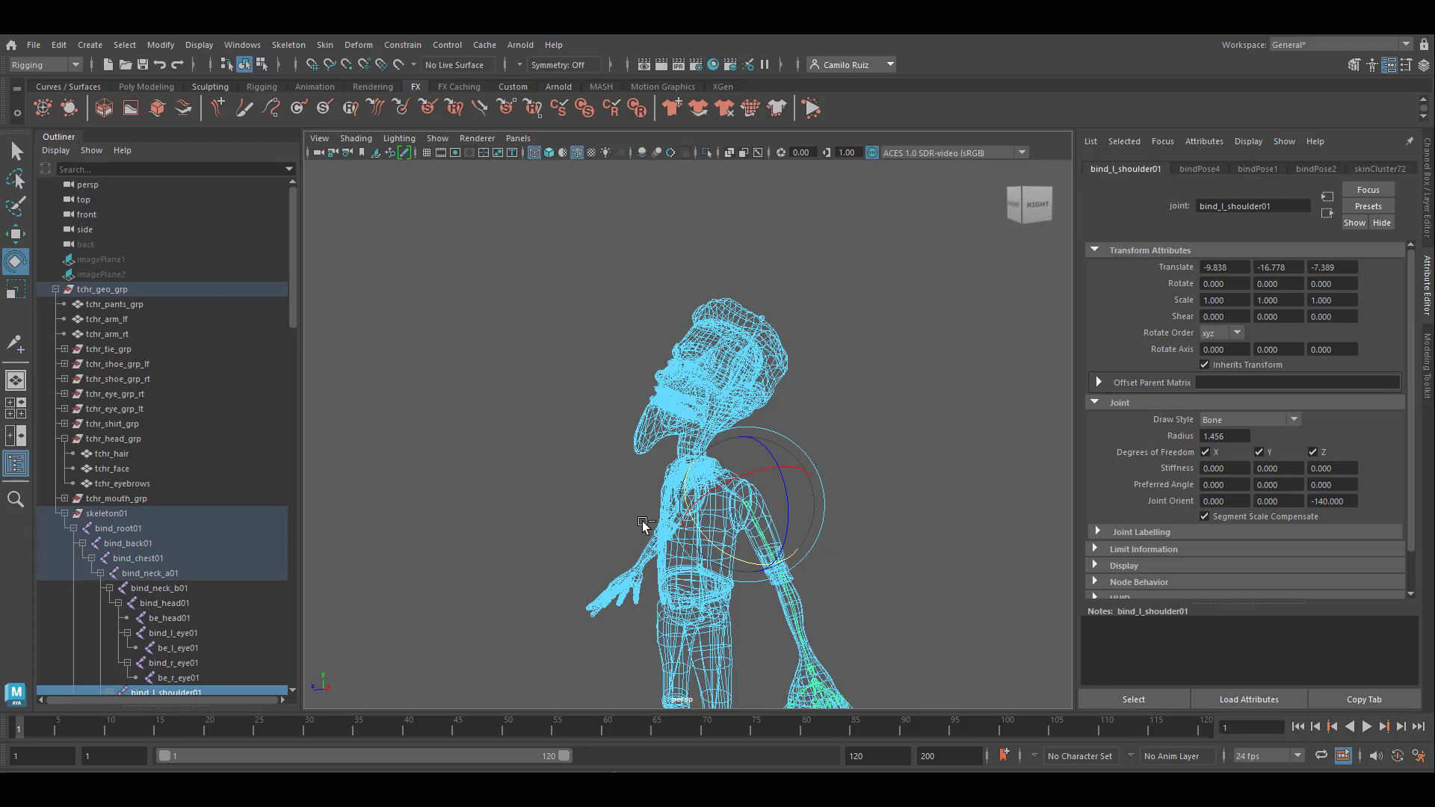
Undo the neck rotations and the joint-hierarchy skin bind, back to the selected joints and geometry.
{"action": "key", "text": "Left"}
{"action": "key", "text": "ctrl+z"}
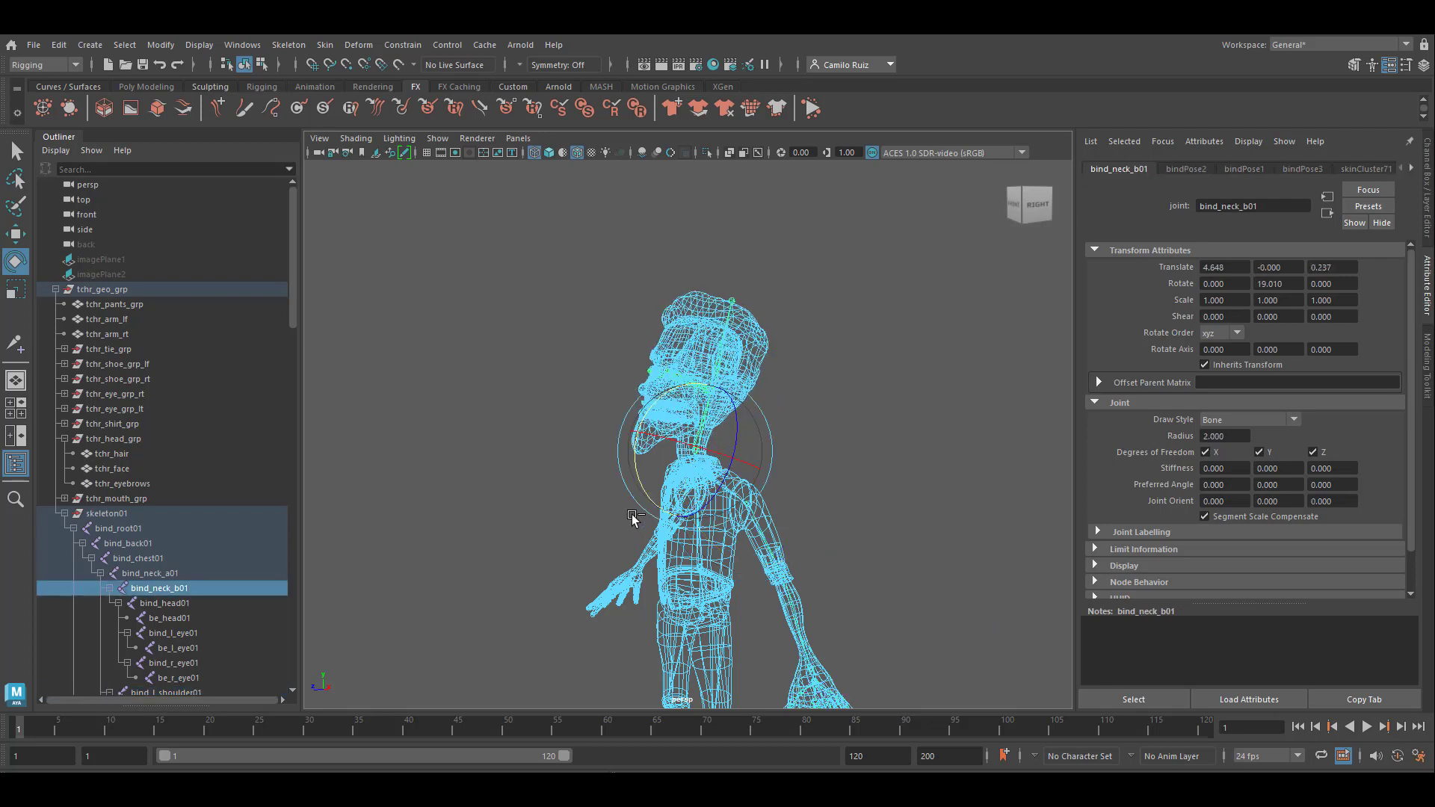
{"action": "key", "text": "ctrl+z"}
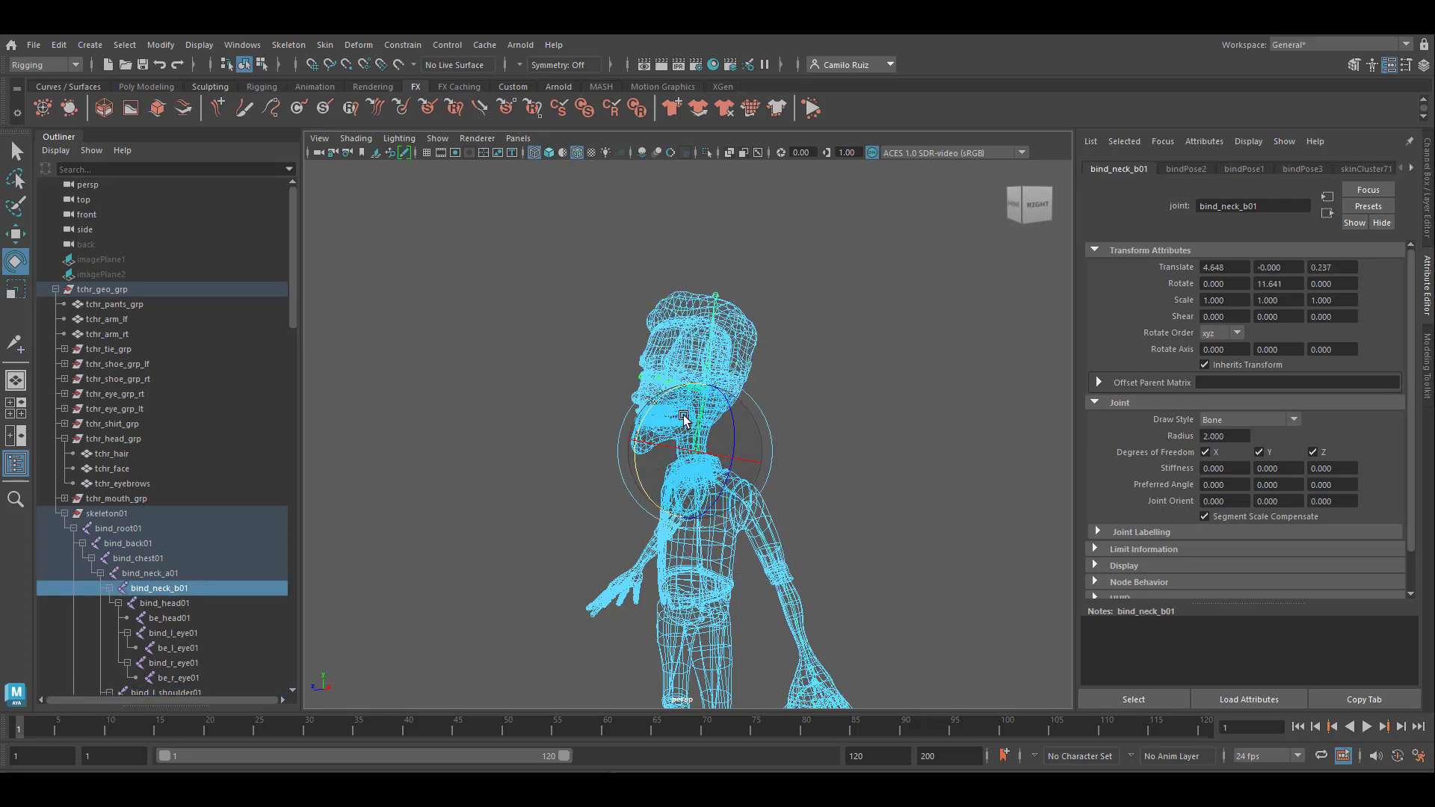
{"action": "key", "text": "ctrl+z"}
{"action": "key", "text": "ctrl+z"}
{"action": "key", "text": "ctrl+z"}
{"action": "key", "text": "ctrl+z"}
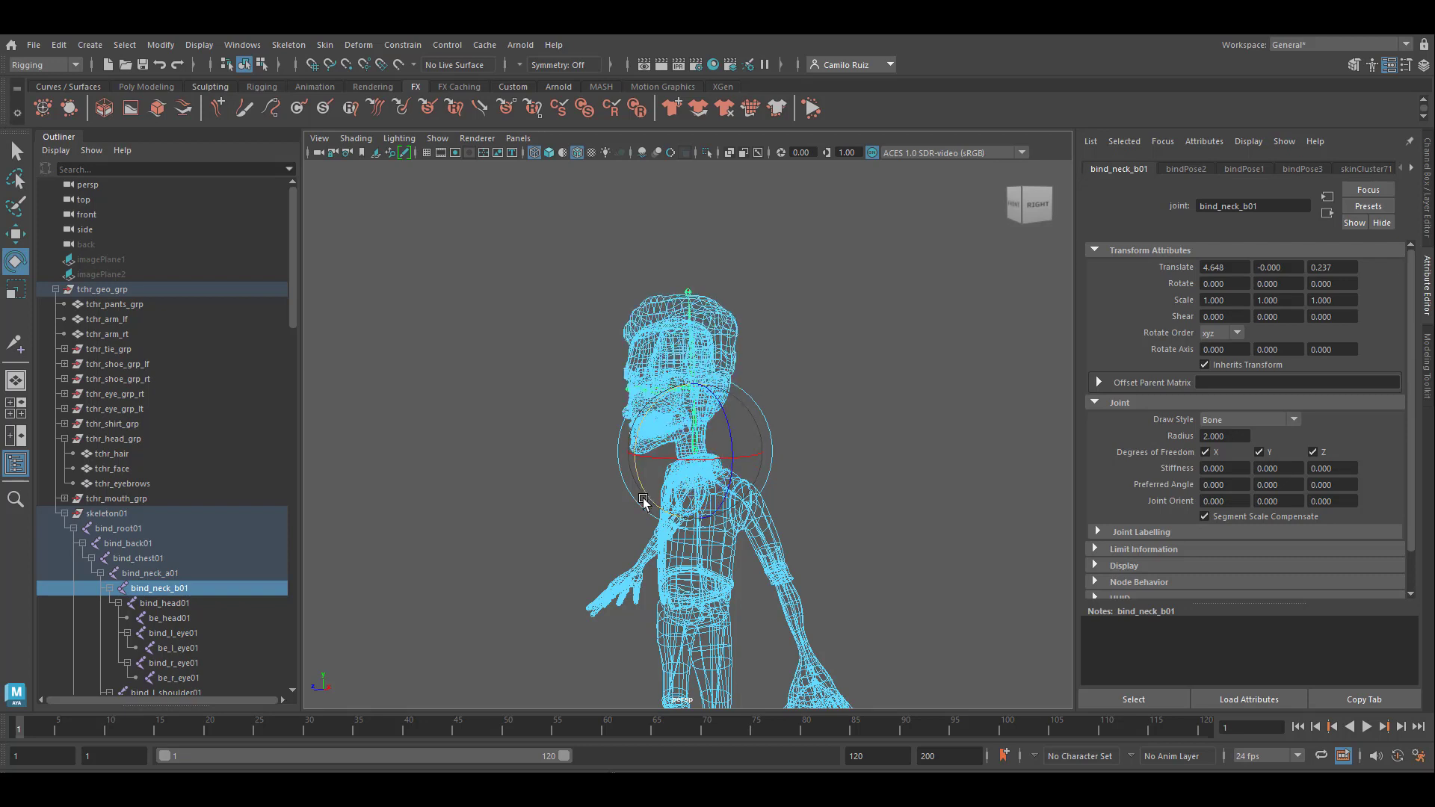
{"action": "key", "text": "ctrl+z"}
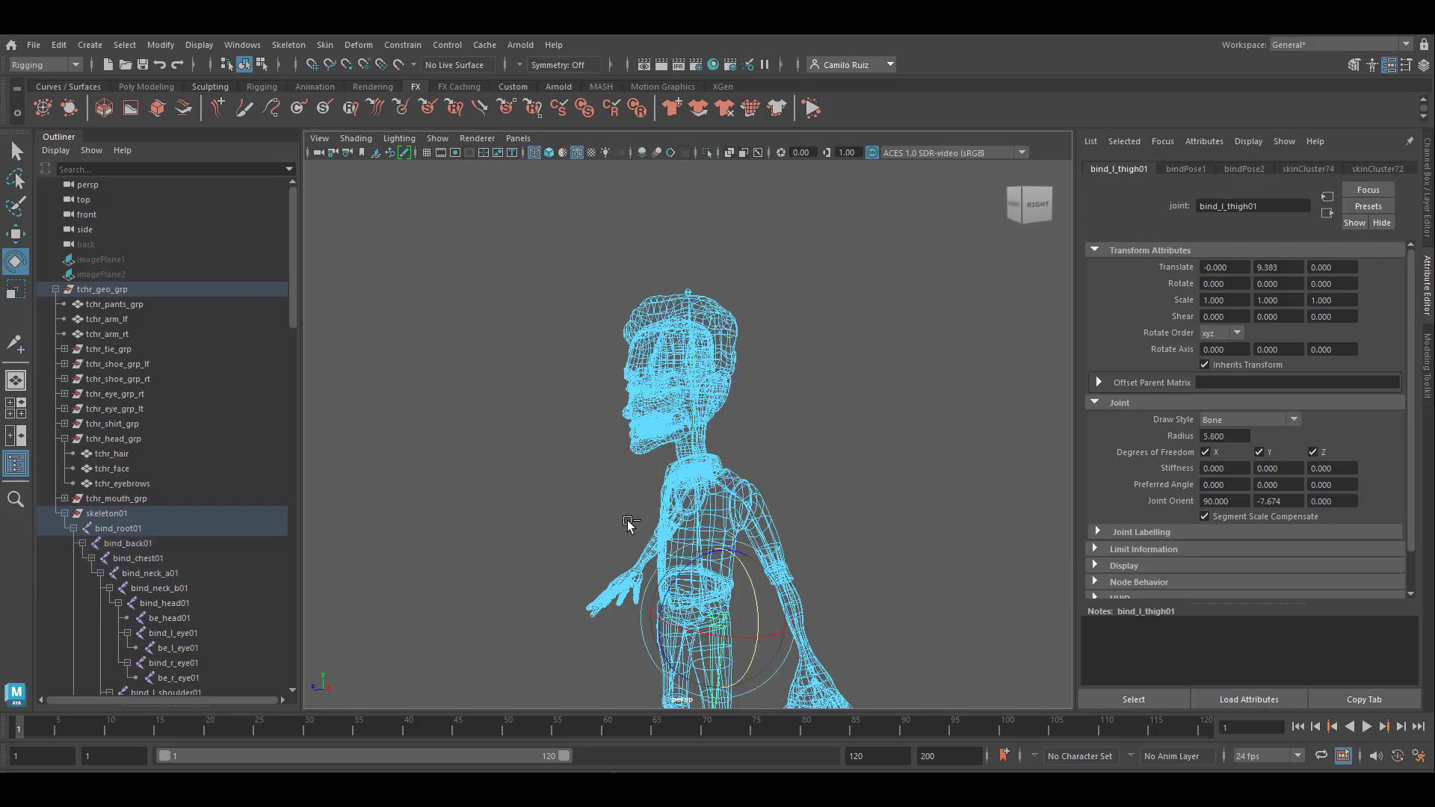
{"action": "key", "text": "ctrl+z"}
{"action": "key", "text": "ctrl+z"}
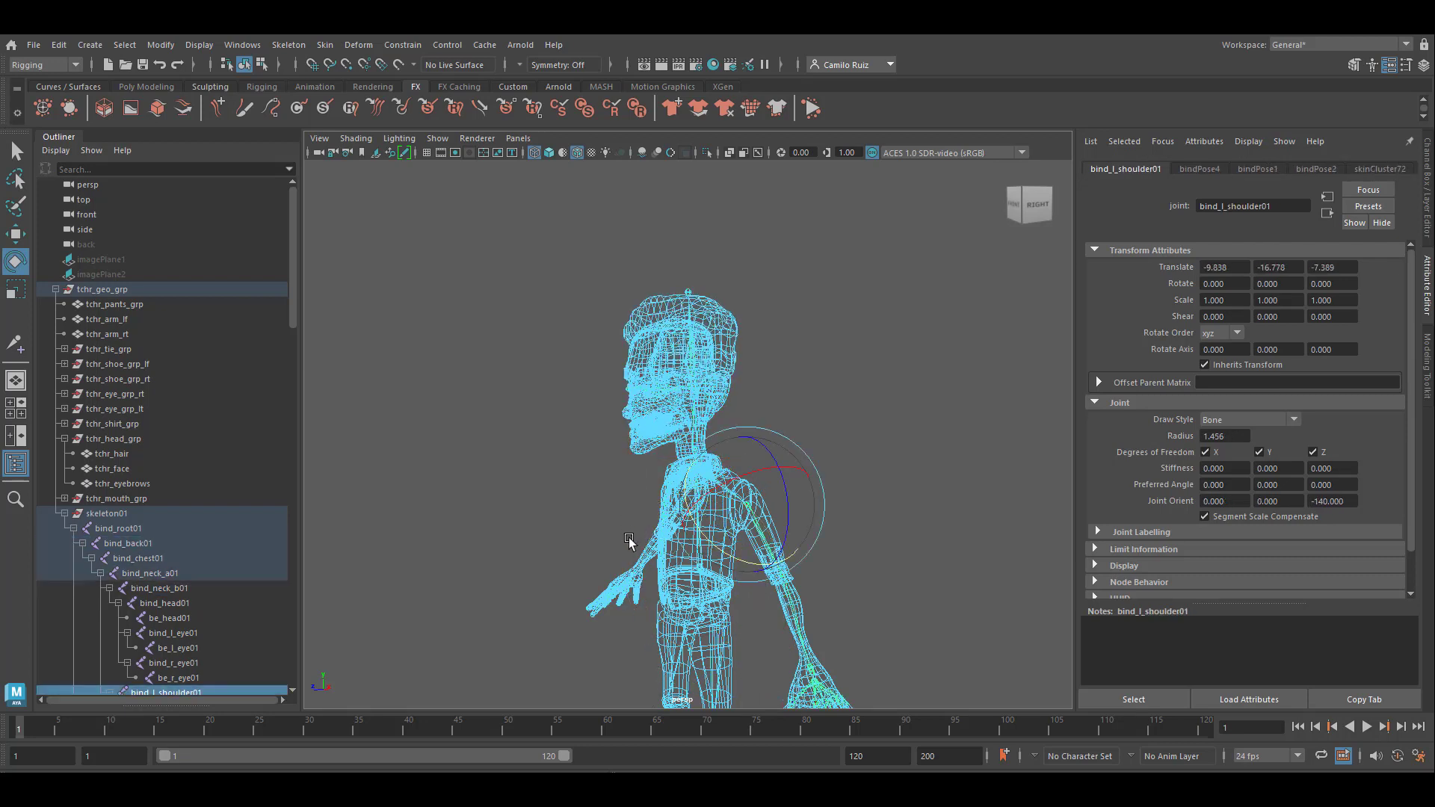
{"action": "key", "text": "ctrl+z"}
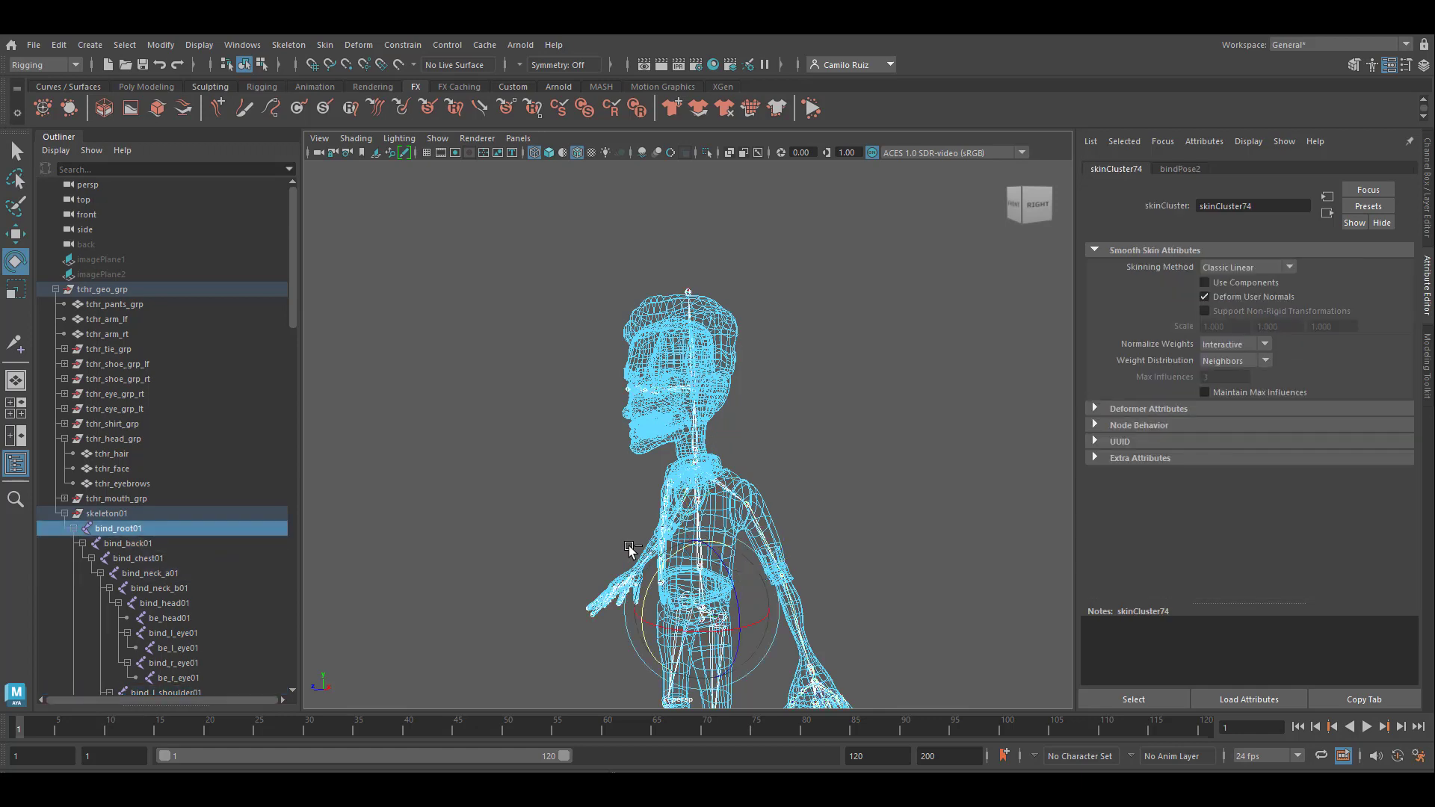
{"action": "key", "text": "ctrl+z"}
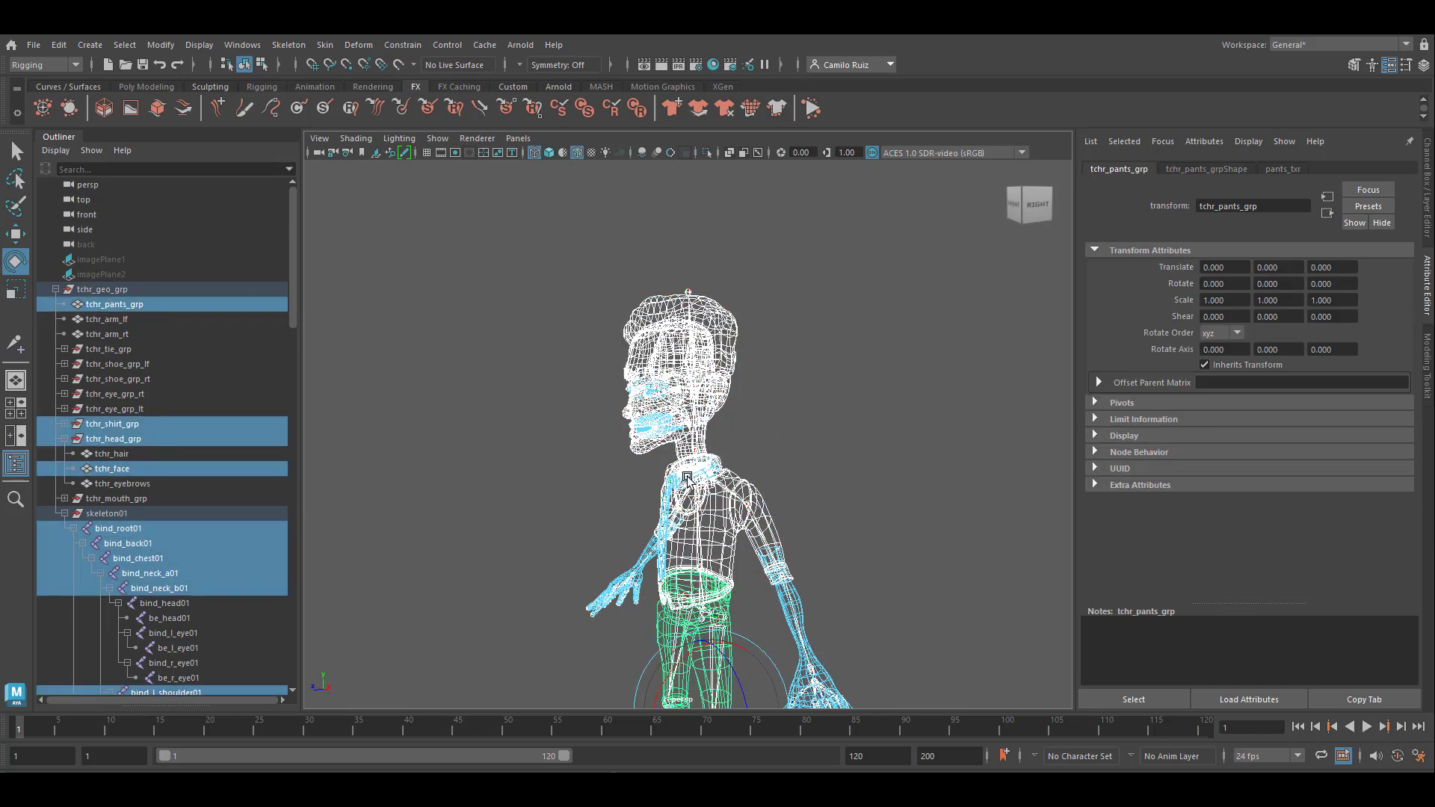
Examine the jaw, chin and neck area of the face mesh from the side.
{"action": "scroll", "coordinate": [687, 478], "scroll_direction": "up", "scroll_amount": 8}
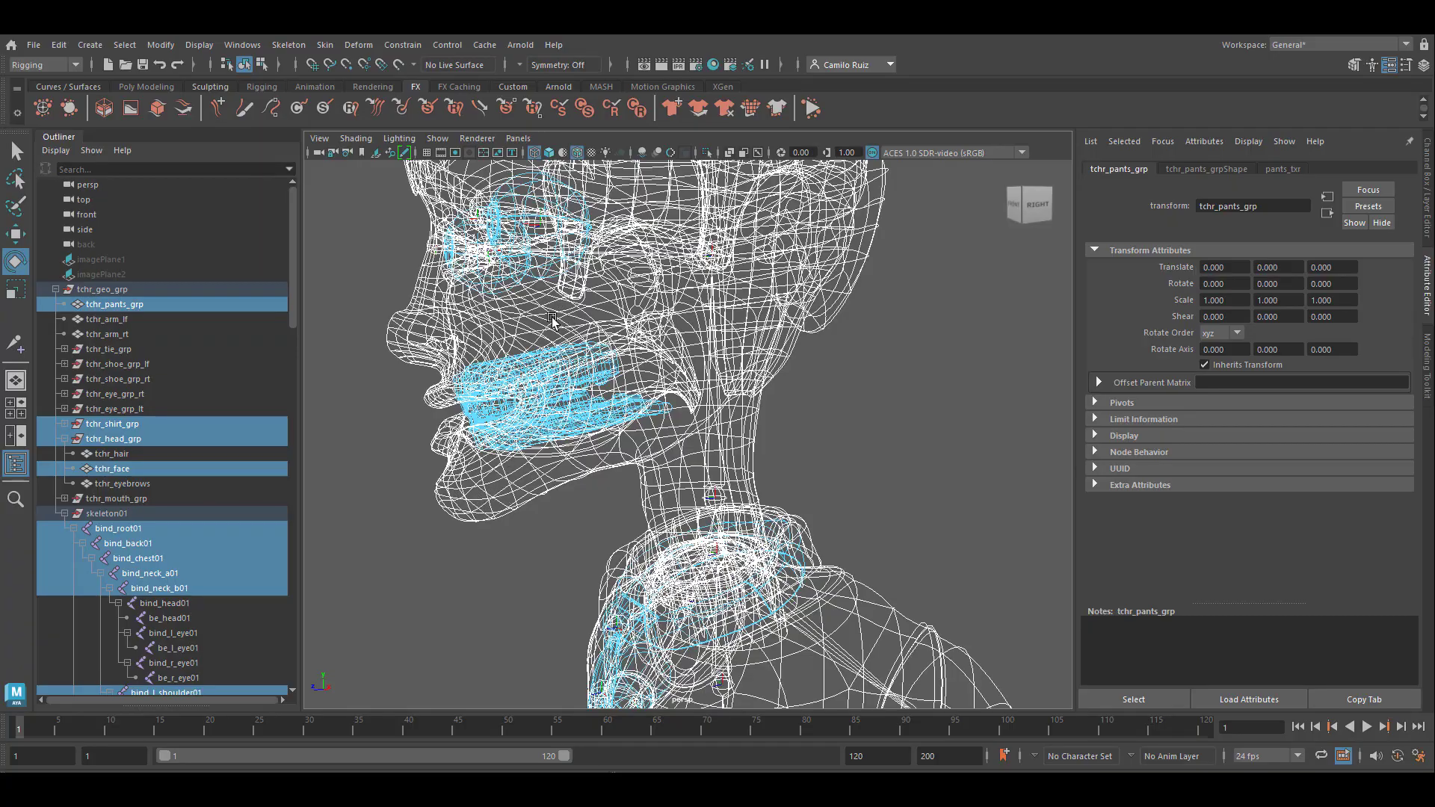
{"action": "middle_click_drag", "start_coordinate": [624, 319], "coordinate": [623, 482], "text": "alt"}
{"action": "left_click_drag", "start_coordinate": [587, 448], "coordinate": [648, 609], "text": "alt"}
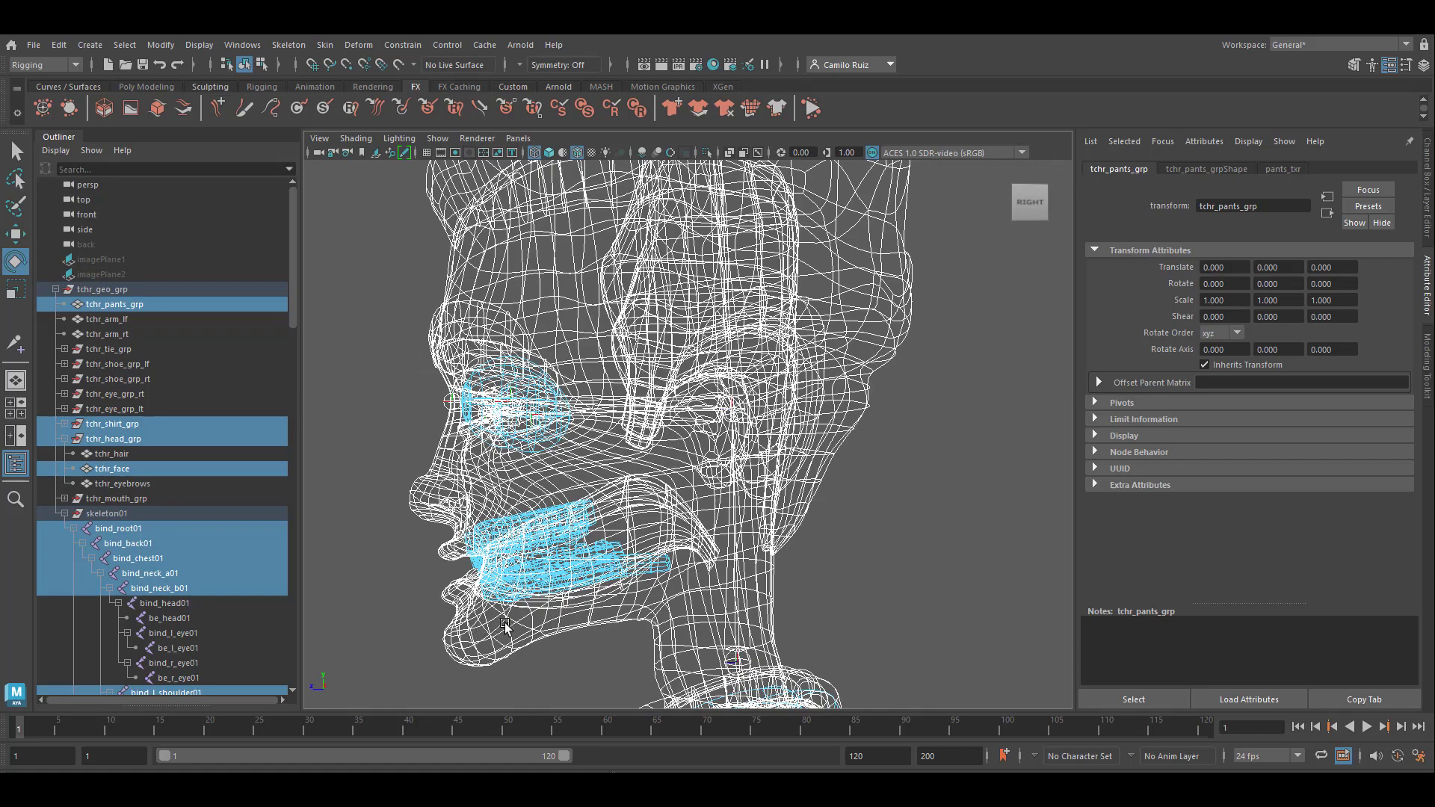
Bind the pants, arms, shirt and head geometry to the selected joints, including bind_head01 and bind_chin_01, using Selected joints and 3 max influences.
{"action": "left_click_drag", "start_coordinate": [710, 451], "coordinate": [712, 447], "text": "alt"}
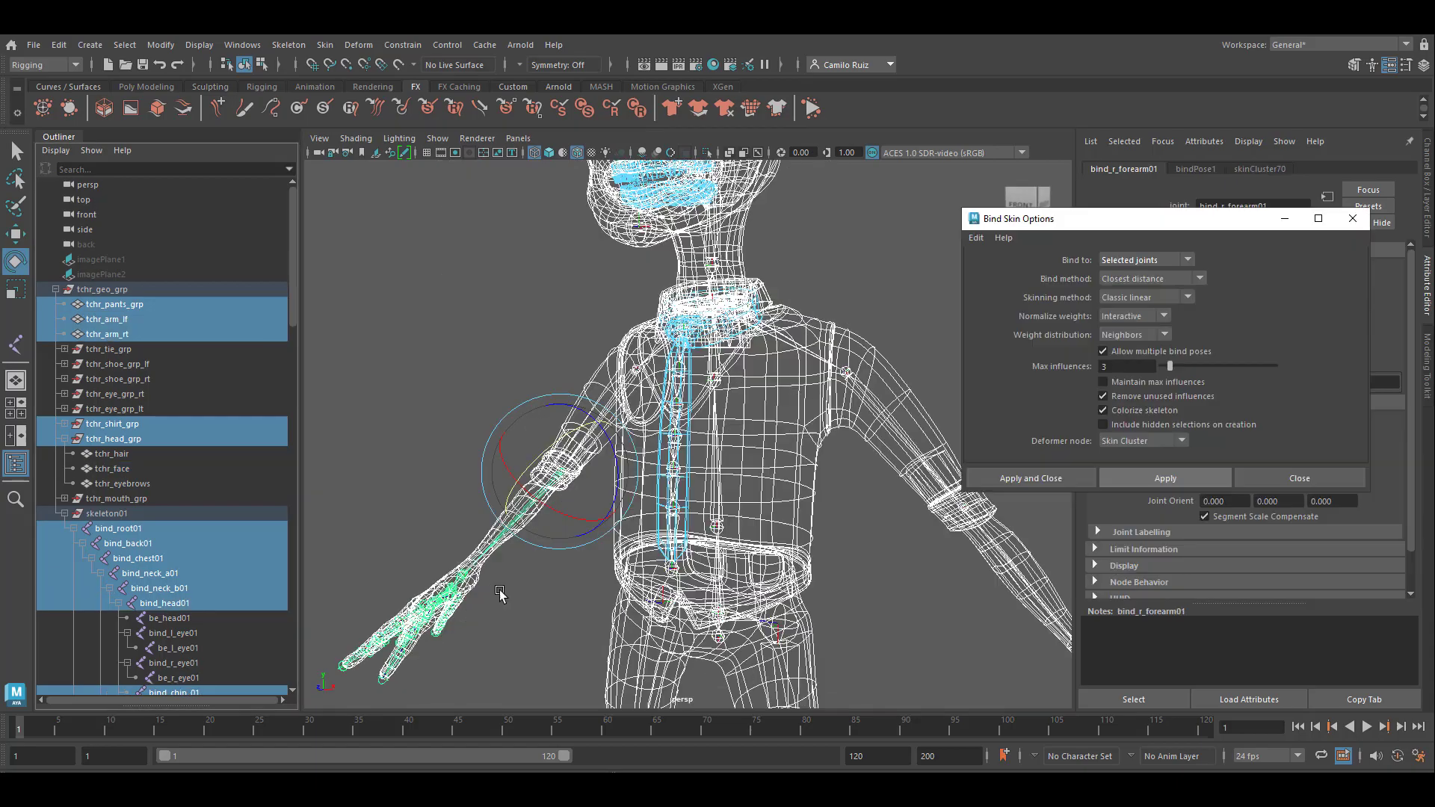
{"action": "scroll", "coordinate": [676, 529], "scroll_direction": "down", "scroll_amount": 6}
{"action": "scroll", "coordinate": [676, 529], "scroll_direction": "up", "scroll_amount": 5}
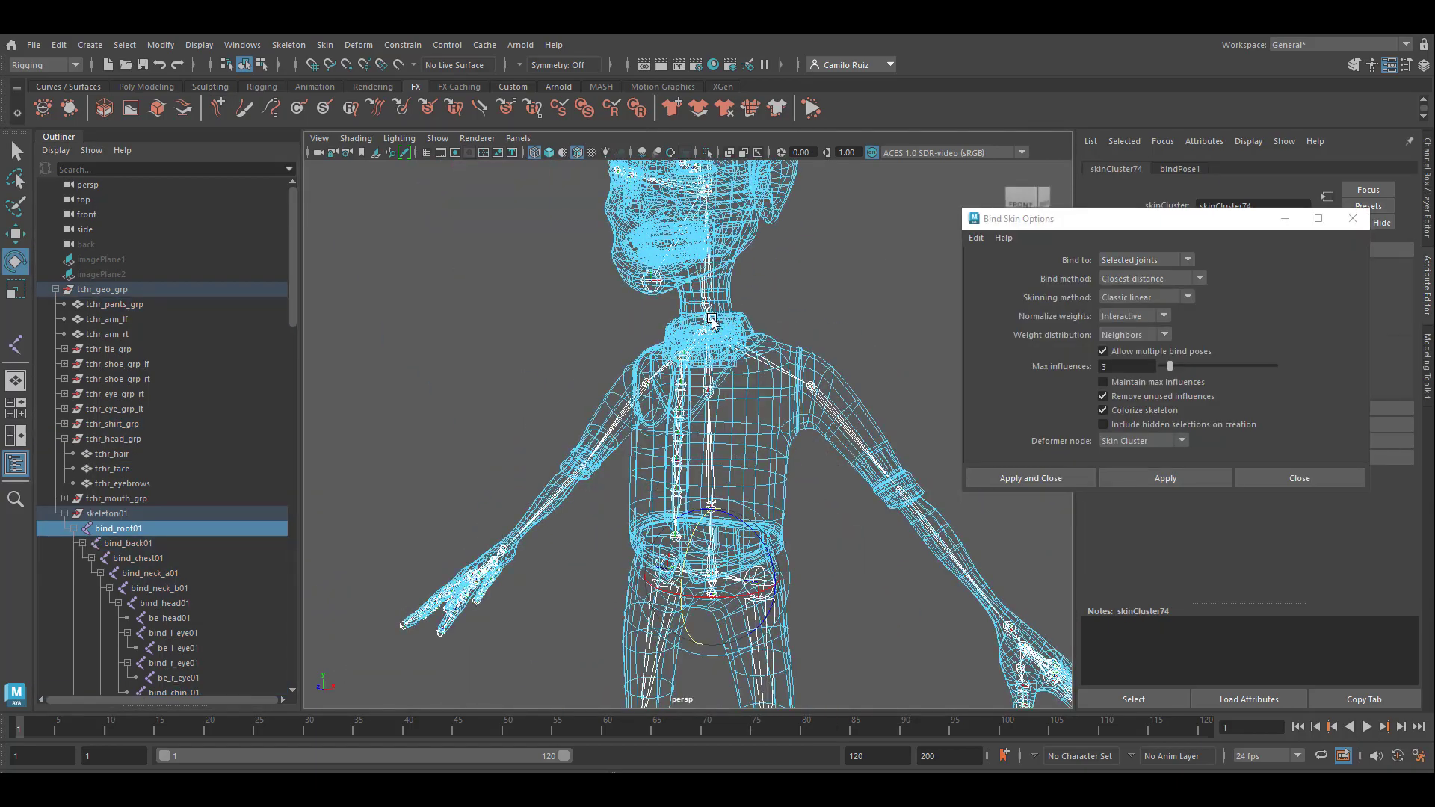
Test-rotate the neck joint to check the new head binding and undo the rotation.
{"action": "left_click", "coordinate": [706, 308]}
{"action": "left_click_drag", "start_coordinate": [775, 288], "coordinate": [823, 308]}
{"action": "middle_click_drag", "start_coordinate": [823, 307], "coordinate": [792, 508], "text": "alt"}
{"action": "left_click_drag", "start_coordinate": [792, 508], "coordinate": [596, 379], "text": "alt"}
{"action": "left_click", "coordinate": [640, 438]}
{"action": "key", "text": "ctrl+z"}
Test the tie binding with a trial rotation of bind_tie_b01 and undo it.
{"action": "middle_click_drag", "start_coordinate": [586, 656], "coordinate": [546, 366], "text": "alt"}
{"action": "left_click", "coordinate": [544, 345]}
{"action": "left_click_drag", "start_coordinate": [477, 330], "coordinate": [503, 391]}
{"action": "key", "text": "ctrl+z"}
{"action": "middle_click_drag", "start_coordinate": [549, 617], "coordinate": [520, 412], "text": "alt"}
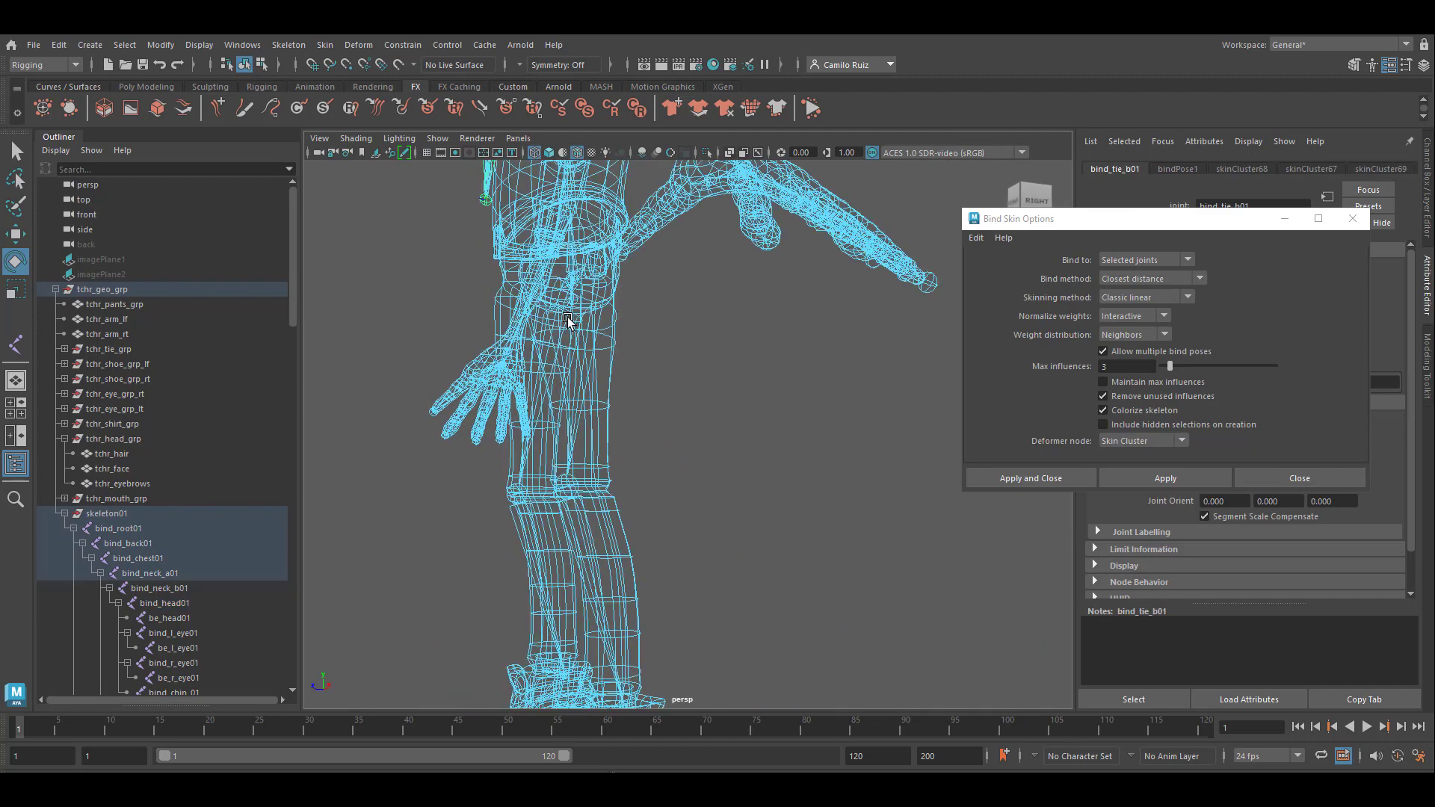
Test-rotate the knee joint and bind_l_ankle01 to check pants and shoe, undoing each rotation.
{"action": "left_click", "coordinate": [560, 475]}
{"action": "left_click_drag", "start_coordinate": [504, 441], "coordinate": [526, 512]}
{"action": "key", "text": "ctrl+z"}
{"action": "middle_click_drag", "start_coordinate": [635, 565], "coordinate": [618, 486], "text": "alt"}
{"action": "left_click", "coordinate": [581, 535]}
{"action": "left_click_drag", "start_coordinate": [536, 487], "coordinate": [586, 416]}
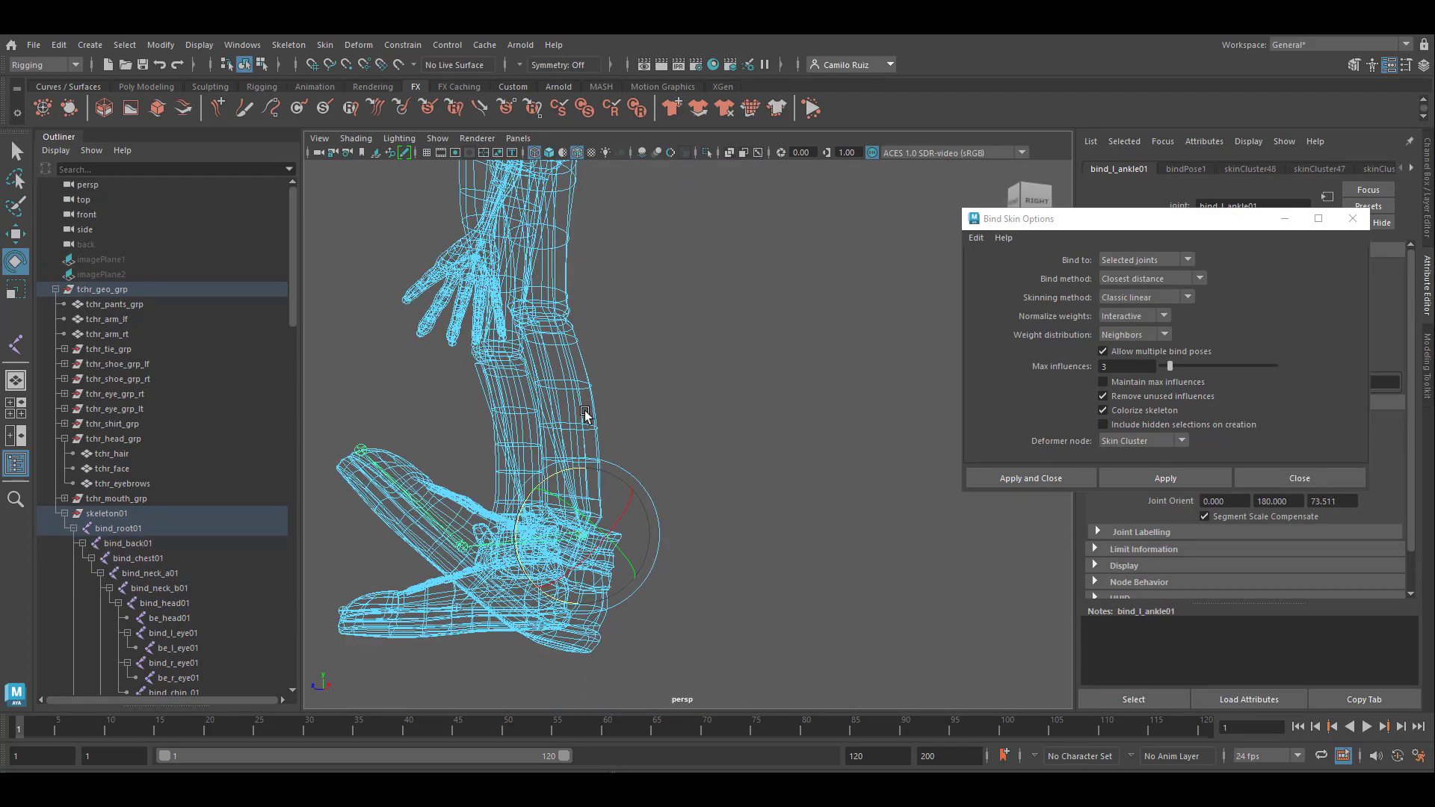
{"action": "key", "text": "ctrl+z"}
Test-rotate the foot and lower-leg joints from several angles to check the shoes, undoing each rotation.
{"action": "left_click_drag", "start_coordinate": [571, 515], "coordinate": [660, 618], "text": "alt"}
{"action": "left_click", "coordinate": [615, 608]}
{"action": "left_click_drag", "start_coordinate": [551, 585], "coordinate": [590, 522]}
{"action": "key", "text": "ctrl+z"}
{"action": "left_click_drag", "start_coordinate": [755, 564], "coordinate": [665, 525], "text": "alt"}
{"action": "scroll", "coordinate": [665, 524], "scroll_direction": "up", "scroll_amount": 3}
{"action": "middle_click_drag", "start_coordinate": [664, 525], "coordinate": [833, 494], "text": "alt"}
{"action": "left_click_drag", "start_coordinate": [622, 363], "coordinate": [633, 412]}
{"action": "key", "text": "ctrl+z"}
{"action": "left_click", "coordinate": [831, 416]}
{"action": "mouse_move", "coordinate": [784, 387]}
{"action": "left_mouse_down"}
{"action": "mouse_move", "coordinate": [814, 439]}
{"action": "mouse_move", "coordinate": [829, 388]}
{"action": "mouse_move", "coordinate": [792, 366]}
{"action": "left_mouse_up"}
{"action": "key", "text": "ctrl+z"}
Bend bind_r_knee01 to test the right pants leg and undo the rotation.
{"action": "middle_click_drag", "start_coordinate": [778, 400], "coordinate": [778, 477], "text": "alt"}
{"action": "left_click", "coordinate": [756, 293]}
{"action": "left_click", "coordinate": [597, 299]}
{"action": "left_click_drag", "start_coordinate": [540, 278], "coordinate": [563, 352]}
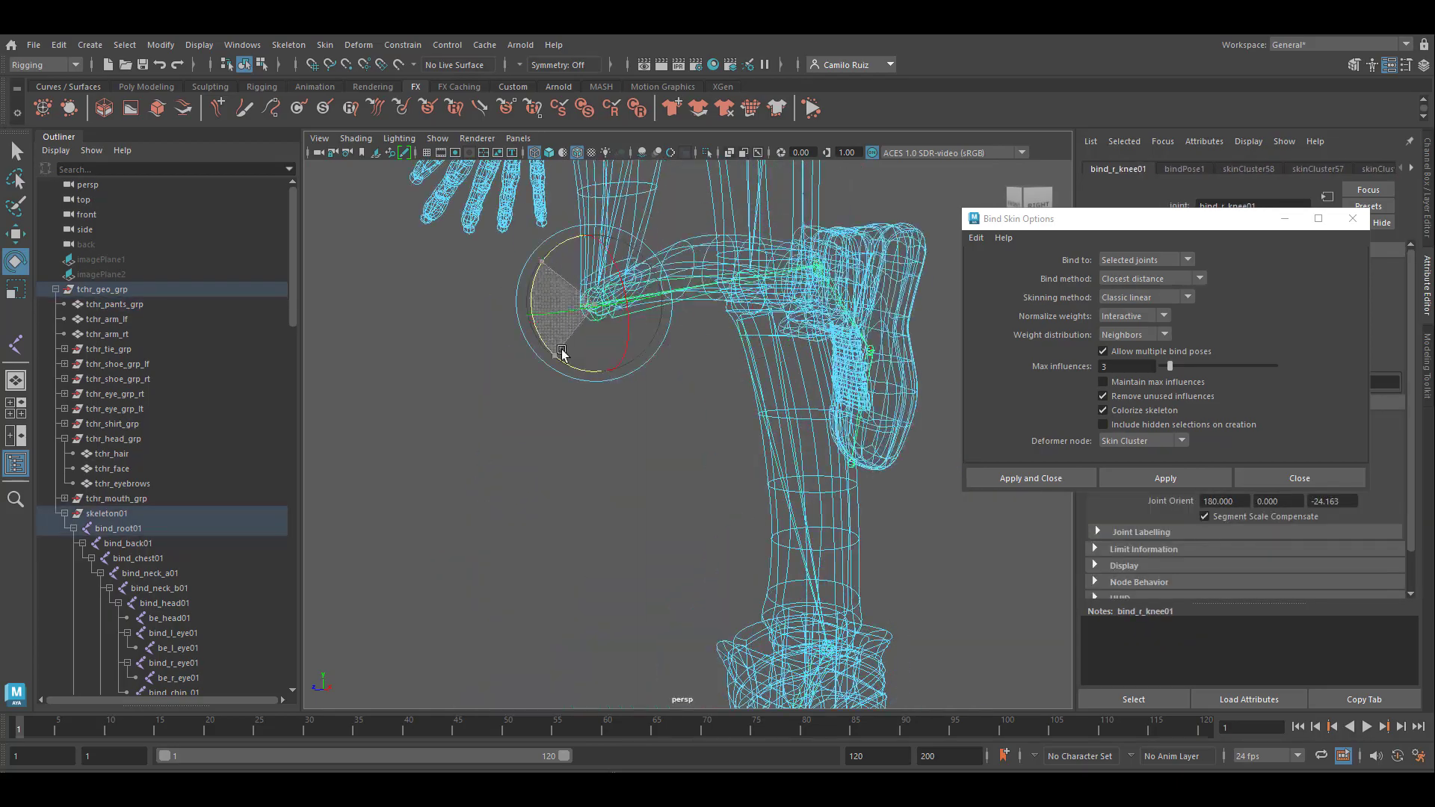
{"action": "key", "text": "ctrl+z"}
Test the skinning around the hips with trial rotations and undo them.
{"action": "middle_click_drag", "start_coordinate": [783, 194], "coordinate": [777, 635], "text": "alt"}
{"action": "left_click", "coordinate": [704, 549]}
{"action": "left_click_drag", "start_coordinate": [659, 512], "coordinate": [718, 487]}
{"action": "scroll", "coordinate": [719, 487], "scroll_direction": "down", "scroll_amount": 4}
{"action": "left_click_drag", "start_coordinate": [673, 426], "coordinate": [645, 505]}
{"action": "key", "text": "ctrl+z"}
Test-rotate bind_chest01 to check the shirt and upper body, and undo the rotation.
{"action": "scroll", "coordinate": [700, 384], "scroll_direction": "up", "scroll_amount": 3}
{"action": "left_click", "coordinate": [693, 343]}
{"action": "left_click_drag", "start_coordinate": [642, 306], "coordinate": [666, 349]}
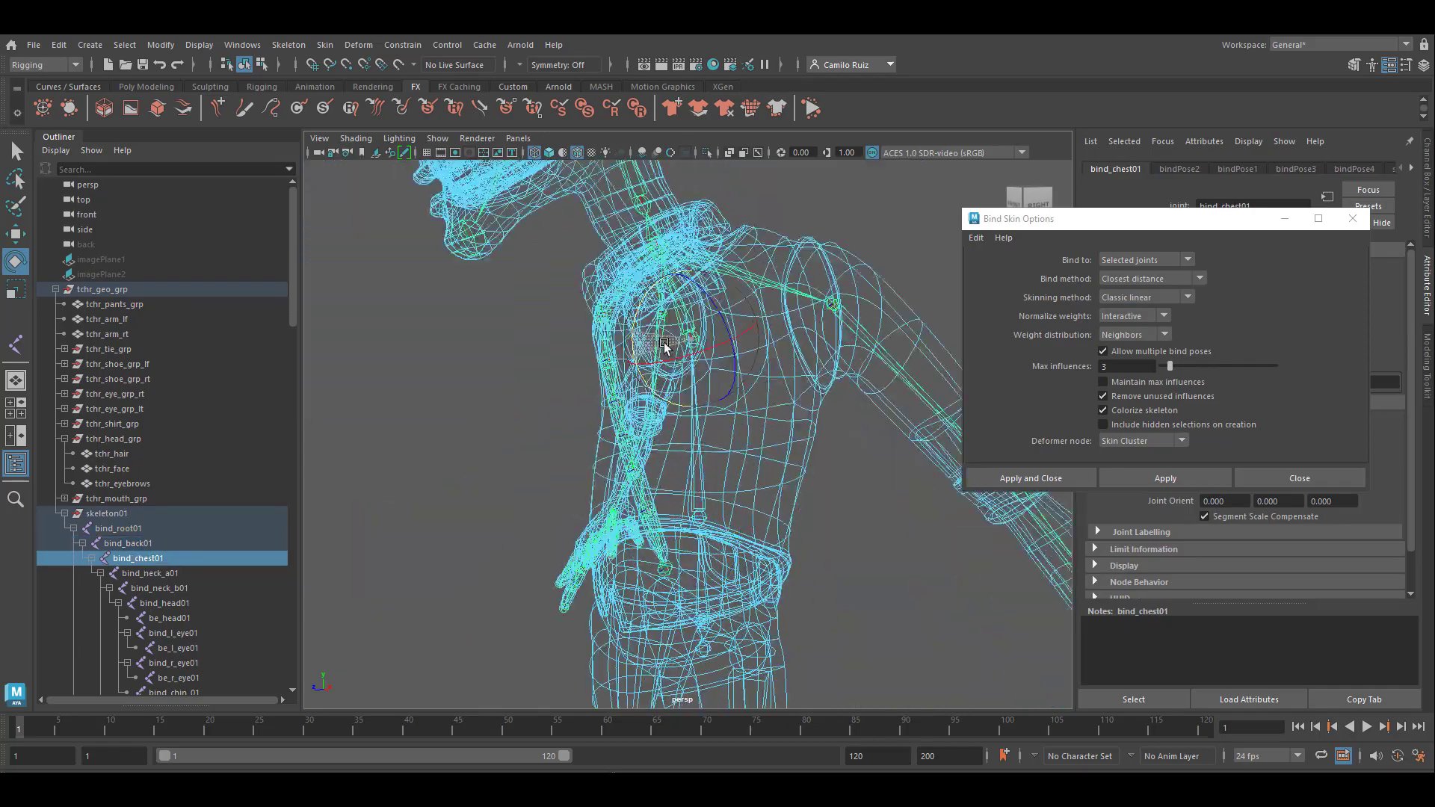
{"action": "key", "text": "ctrl+z"}
Test-rotate bind_chin_01 to check the chin binding and undo the rotation.
{"action": "middle_click_drag", "start_coordinate": [810, 172], "coordinate": [811, 543], "text": "alt"}
{"action": "left_click", "coordinate": [514, 540]}
{"action": "mouse_move", "coordinate": [469, 493]}
{"action": "left_mouse_down"}
{"action": "mouse_move", "coordinate": [482, 570]}
{"action": "mouse_move", "coordinate": [481, 502]}
{"action": "mouse_move", "coordinate": [482, 569]}
{"action": "mouse_move", "coordinate": [503, 491]}
{"action": "mouse_move", "coordinate": [485, 523]}
{"action": "mouse_move", "coordinate": [582, 366]}
{"action": "mouse_move", "coordinate": [485, 538]}
{"action": "mouse_move", "coordinate": [471, 484]}
{"action": "left_mouse_up"}
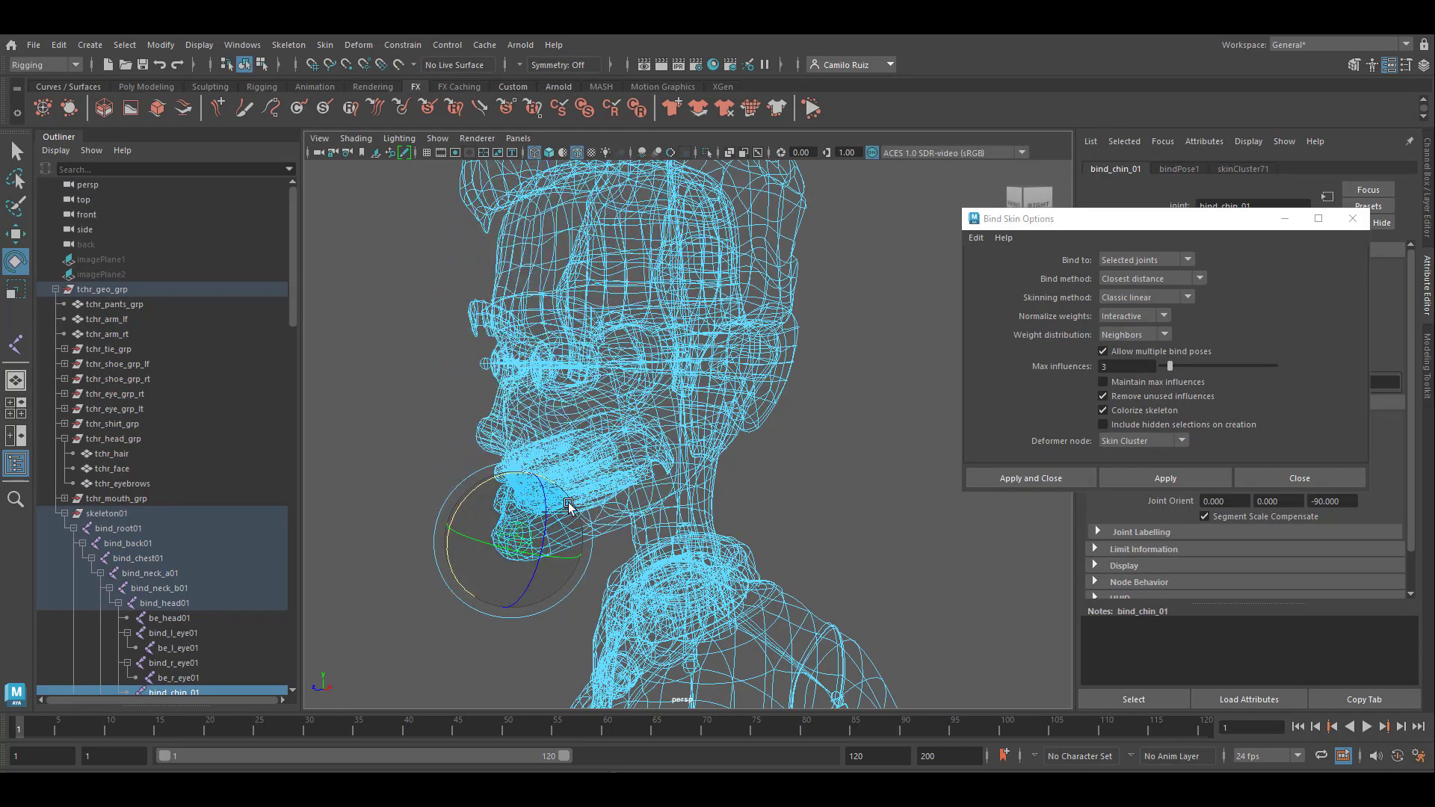
{"action": "key", "text": "ctrl+z"}
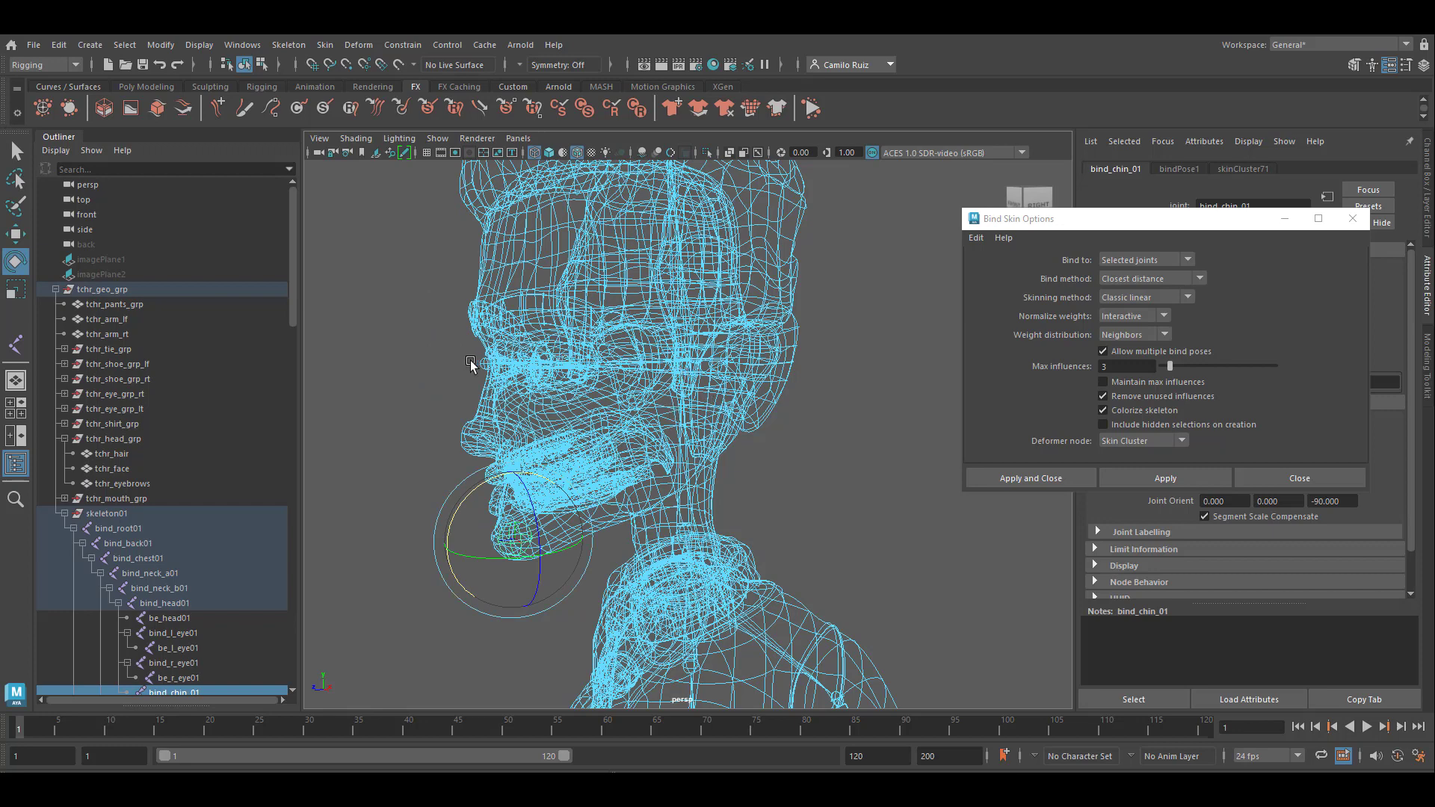
Tilt bind_head01 back to inspect the chin and neck deformation, and undo the rotations.
{"action": "scroll", "coordinate": [692, 436], "scroll_direction": "down", "scroll_amount": 3}
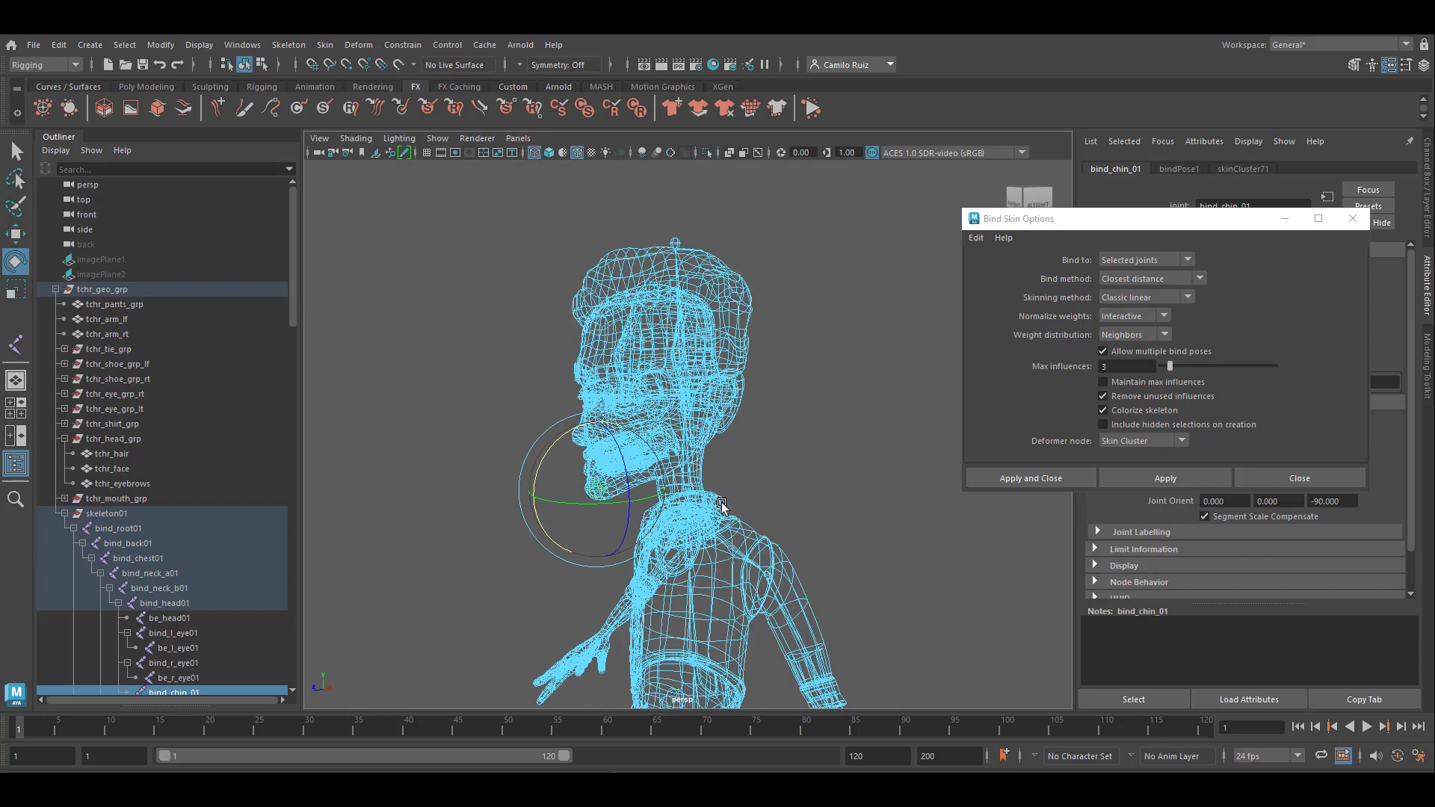
{"action": "left_click", "coordinate": [679, 303]}
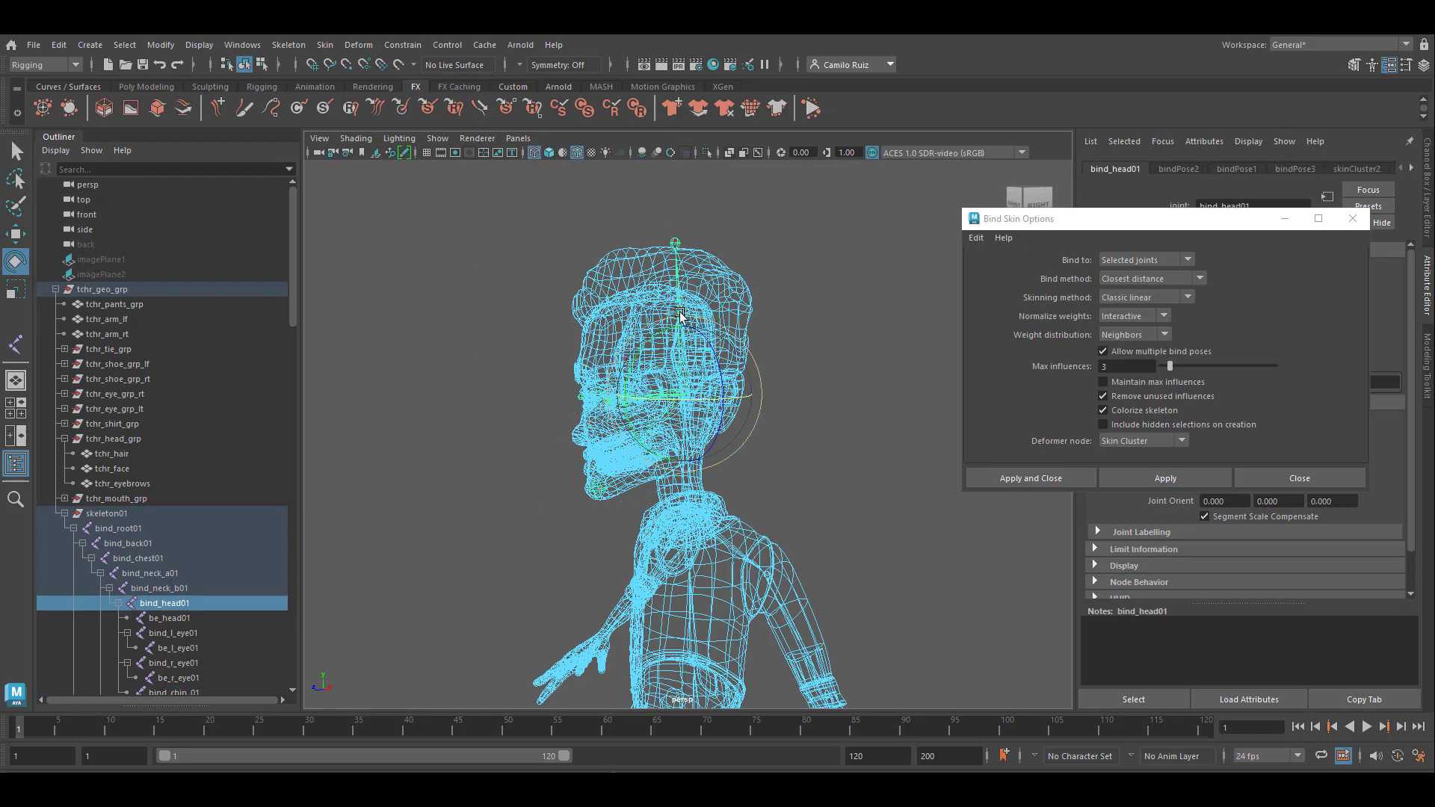
{"action": "left_click_drag", "start_coordinate": [637, 366], "coordinate": [590, 386]}
{"action": "scroll", "coordinate": [591, 385], "scroll_direction": "up", "scroll_amount": 2}
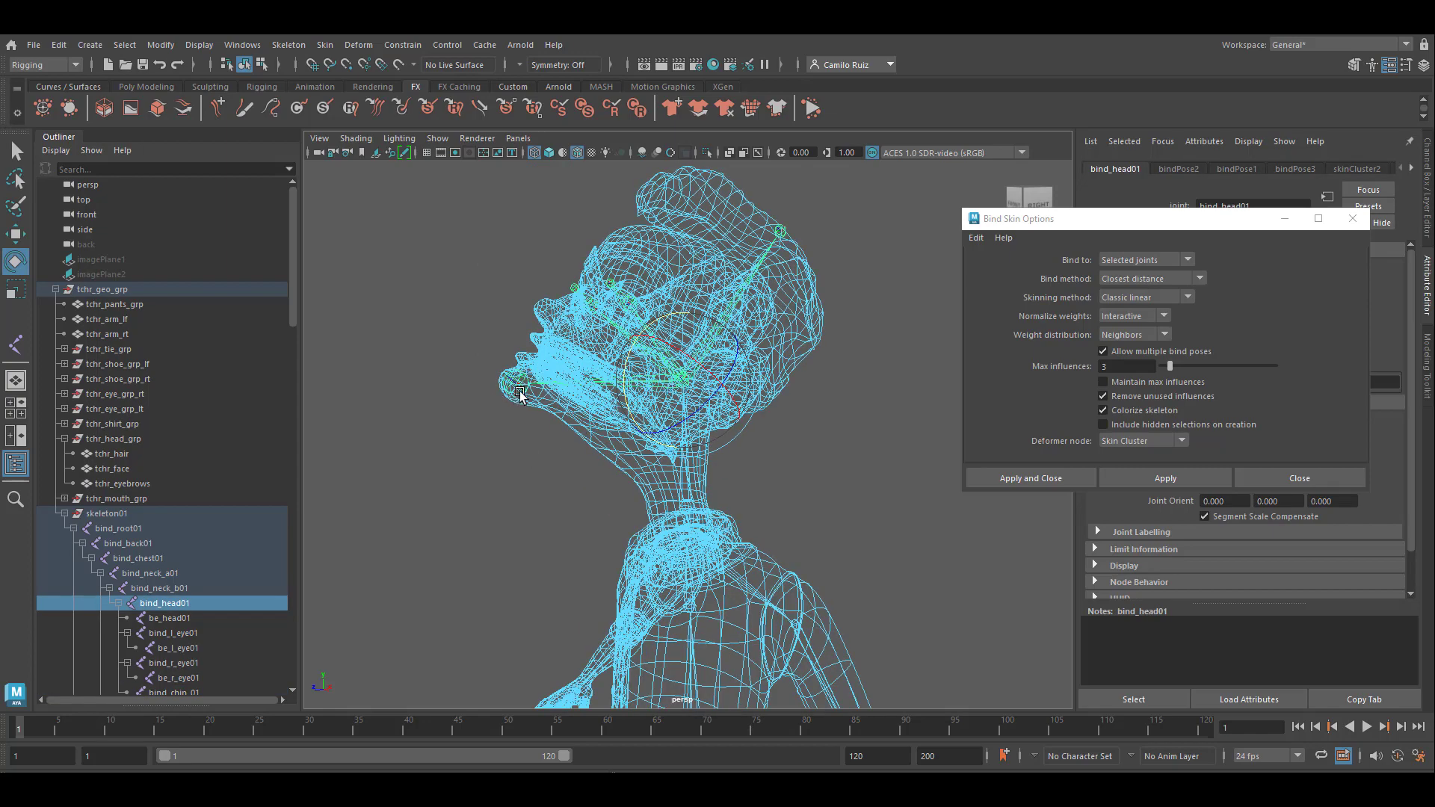
{"action": "mouse_move", "coordinate": [630, 360]}
{"action": "left_mouse_down"}
{"action": "mouse_move", "coordinate": [629, 404]}
{"action": "mouse_move", "coordinate": [628, 348]}
{"action": "left_mouse_up"}
{"action": "scroll", "coordinate": [695, 442], "scroll_direction": "up", "scroll_amount": 4}
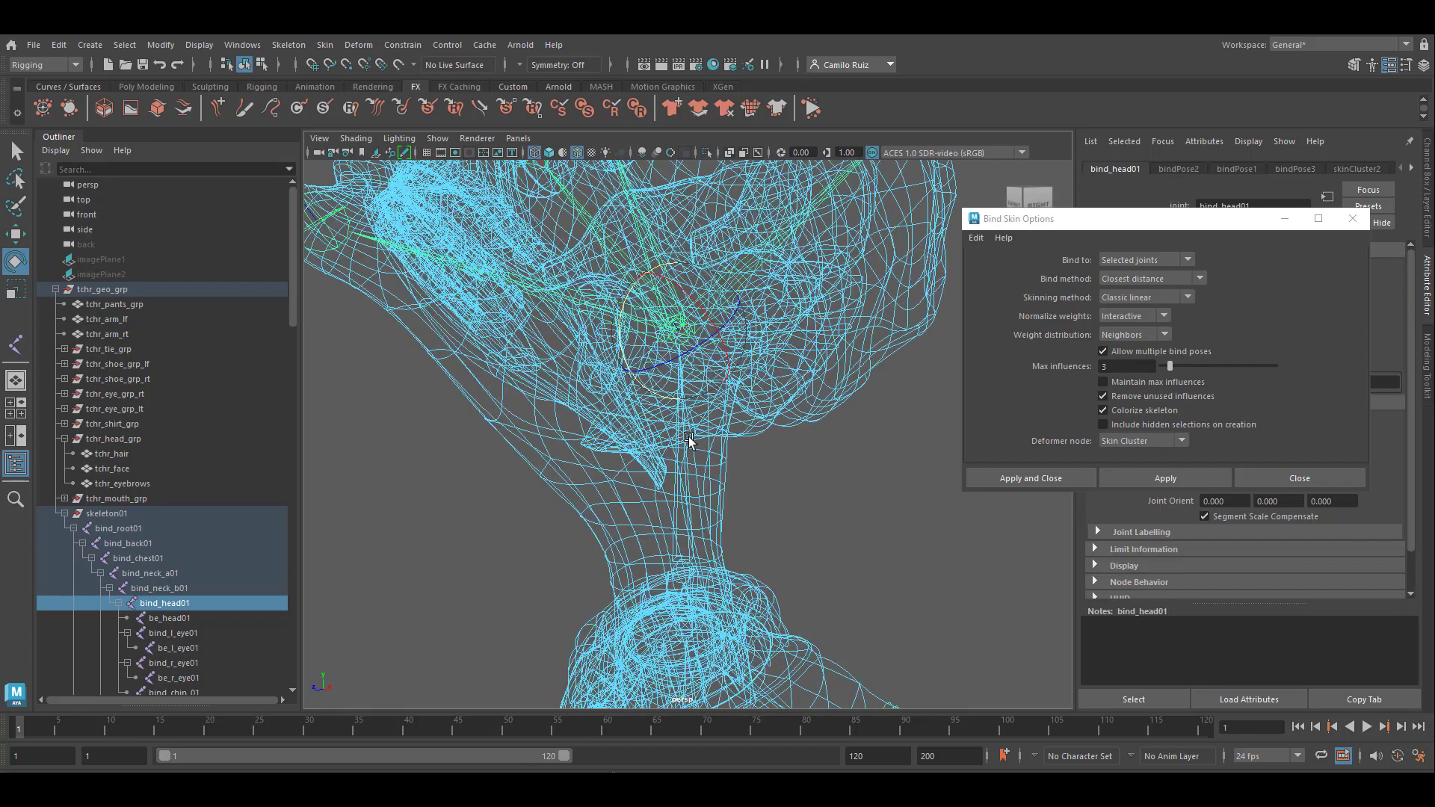
{"action": "key", "text": "ctrl+z"}
{"action": "scroll", "coordinate": [727, 482], "scroll_direction": "down", "scroll_amount": 3}
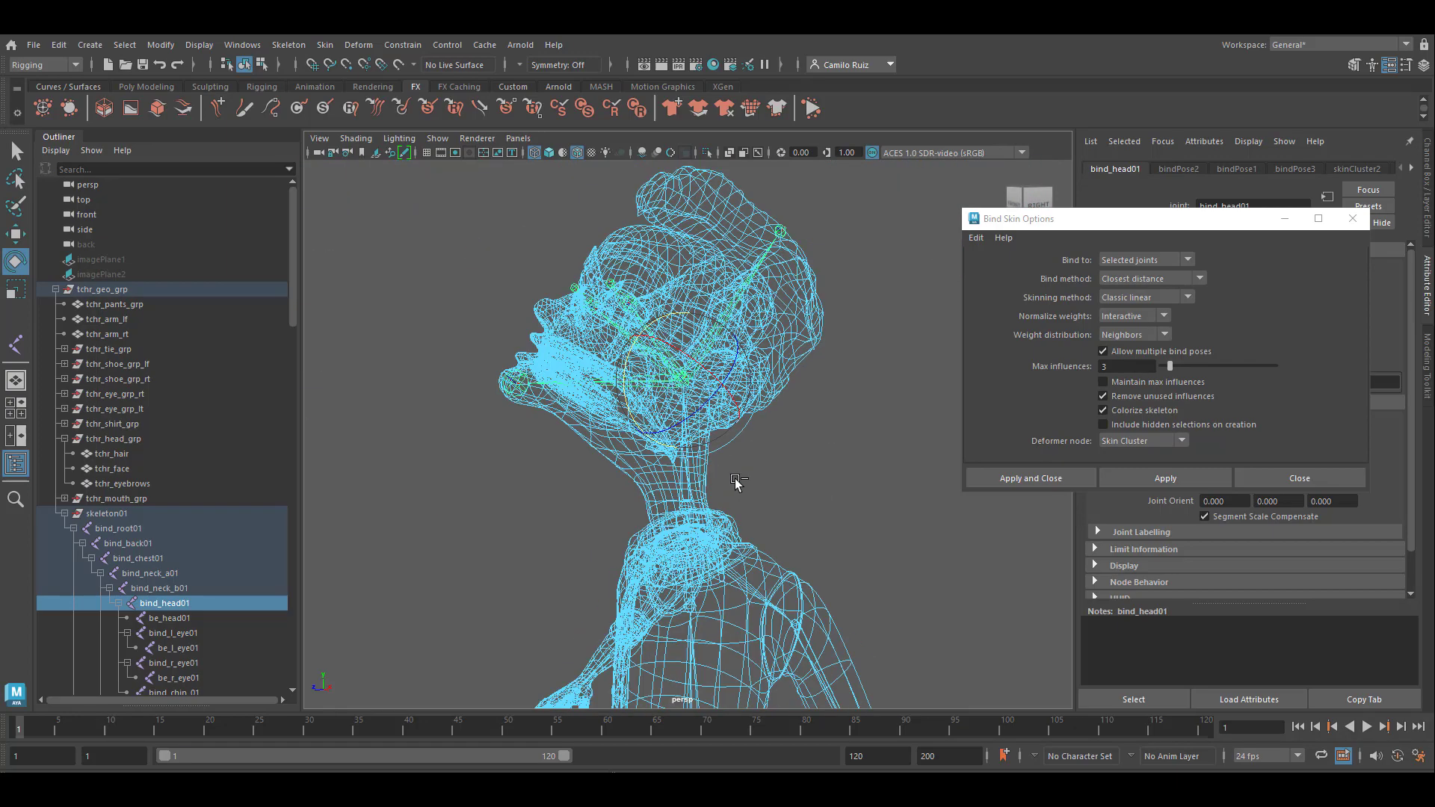
{"action": "key", "text": "ctrl+z"}
Test-rotate bind_l_shoulder01 to raise and lower the left arm, inspect the shoulder deformation, and undo the rotations.
{"action": "scroll", "coordinate": [807, 464], "scroll_direction": "down", "scroll_amount": 3}
{"action": "middle_click_drag", "start_coordinate": [825, 586], "coordinate": [771, 432], "text": "alt"}
{"action": "left_click_drag", "start_coordinate": [760, 474], "coordinate": [843, 463], "text": "alt"}
{"action": "left_click", "coordinate": [851, 378]}
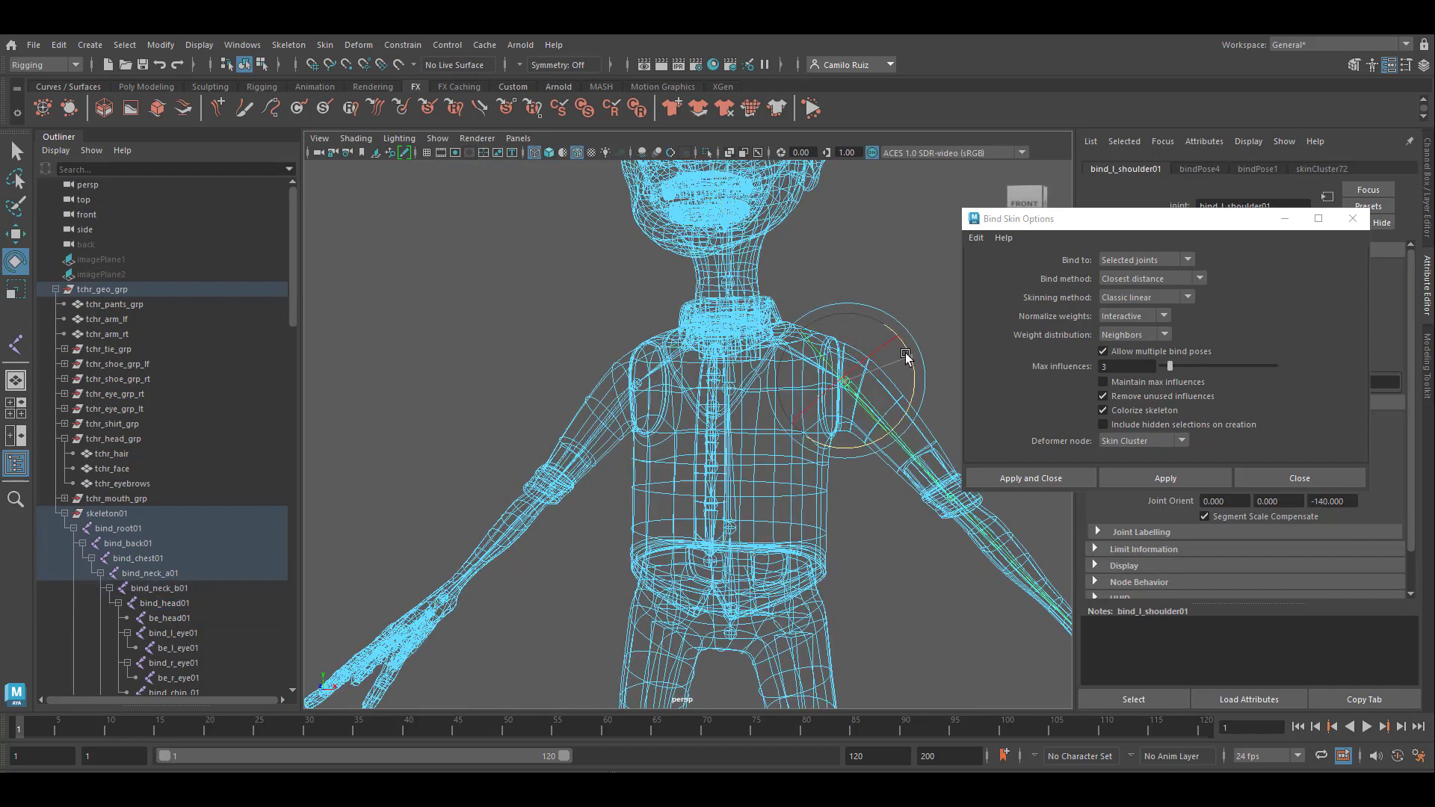
{"action": "left_click_drag", "start_coordinate": [907, 358], "coordinate": [835, 305]}
{"action": "scroll", "coordinate": [889, 328], "scroll_direction": "down", "scroll_amount": 3}
{"action": "middle_click_drag", "start_coordinate": [835, 305], "coordinate": [654, 302], "text": "alt"}
{"action": "left_click_drag", "start_coordinate": [653, 307], "coordinate": [561, 421], "text": "alt"}
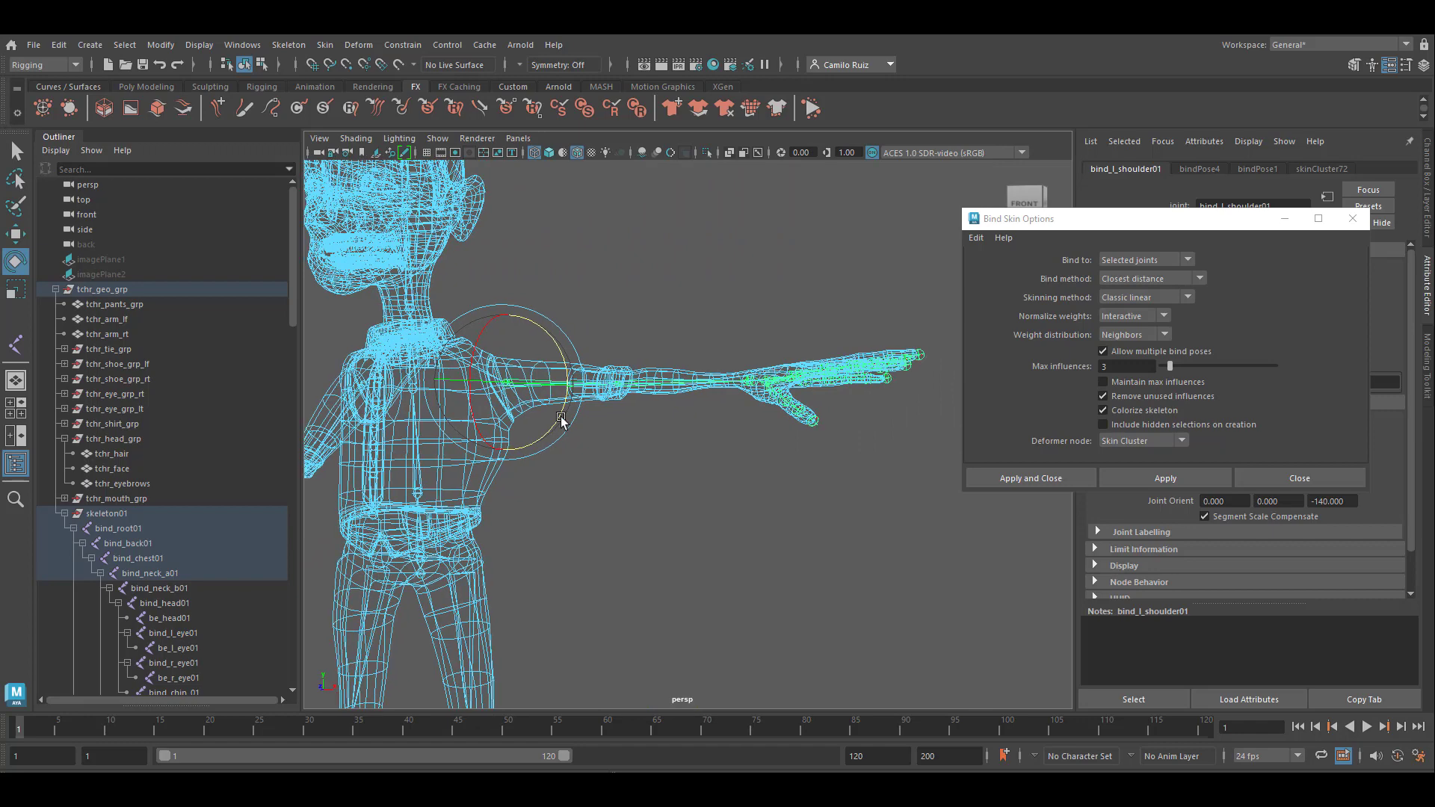
{"action": "left_click_drag", "start_coordinate": [491, 468], "coordinate": [518, 446], "text": "alt"}
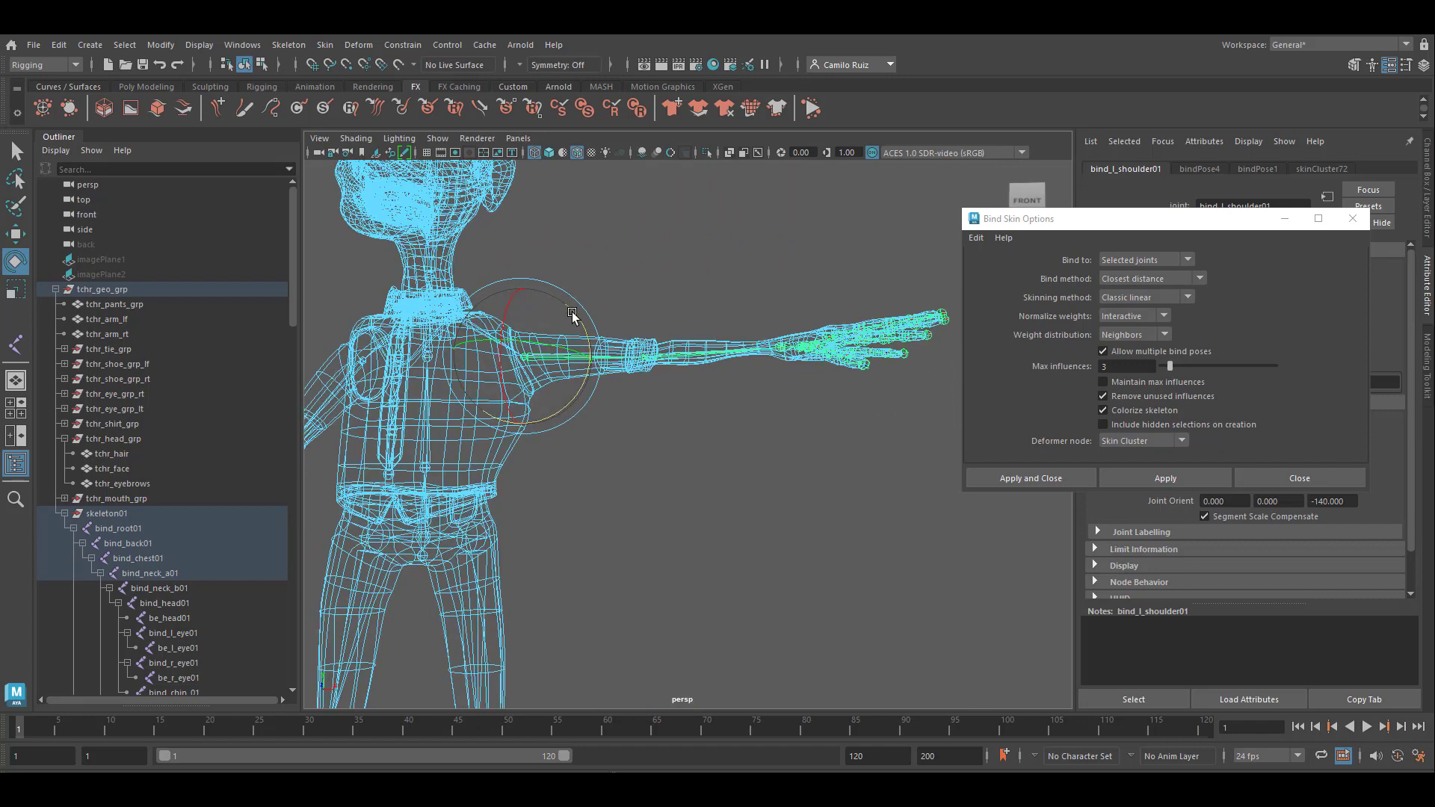
{"action": "left_click_drag", "start_coordinate": [572, 313], "coordinate": [567, 375]}
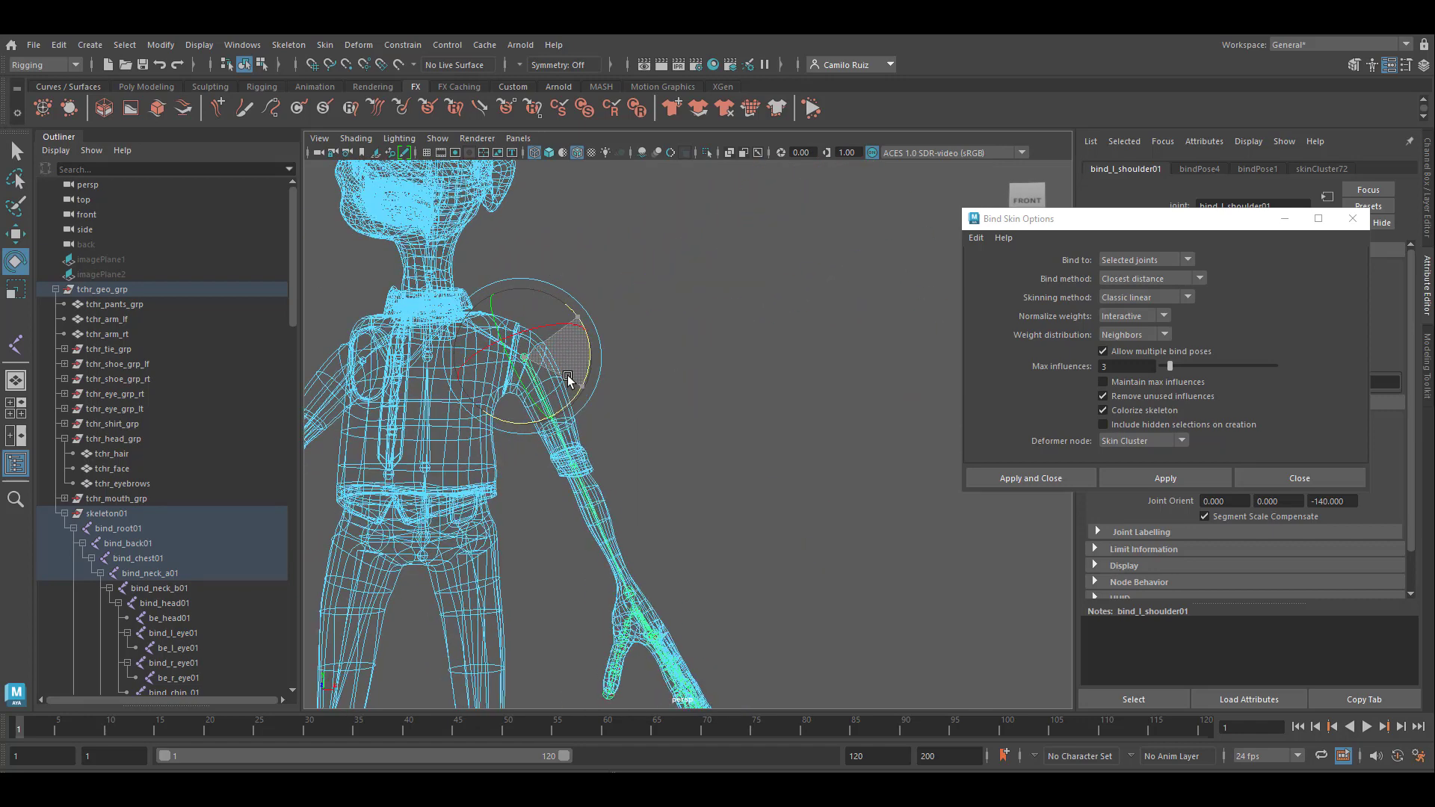
{"action": "key", "text": "ctrl+z"}
{"action": "key", "text": "ctrl+z"}
Test-rotate the left elbow joint to check the sleeve and forearm binding, and undo the rotation.
{"action": "left_click", "coordinate": [612, 444]}
{"action": "left_click_drag", "start_coordinate": [612, 444], "coordinate": [575, 414]}
{"action": "left_click_drag", "start_coordinate": [668, 456], "coordinate": [630, 486], "text": "alt"}
{"action": "key", "text": "ctrl+z"}
{"action": "key", "text": "ctrl+z"}
{"action": "key", "text": "ctrl+z"}
Test-rotate bind_r_forearm01 and inspect the right elbow and forearm deformation from several sides.
{"action": "left_click", "coordinate": [506, 465]}
{"action": "left_click_drag", "start_coordinate": [516, 502], "coordinate": [604, 457]}
{"action": "left_click_drag", "start_coordinate": [607, 478], "coordinate": [753, 516], "text": "alt"}
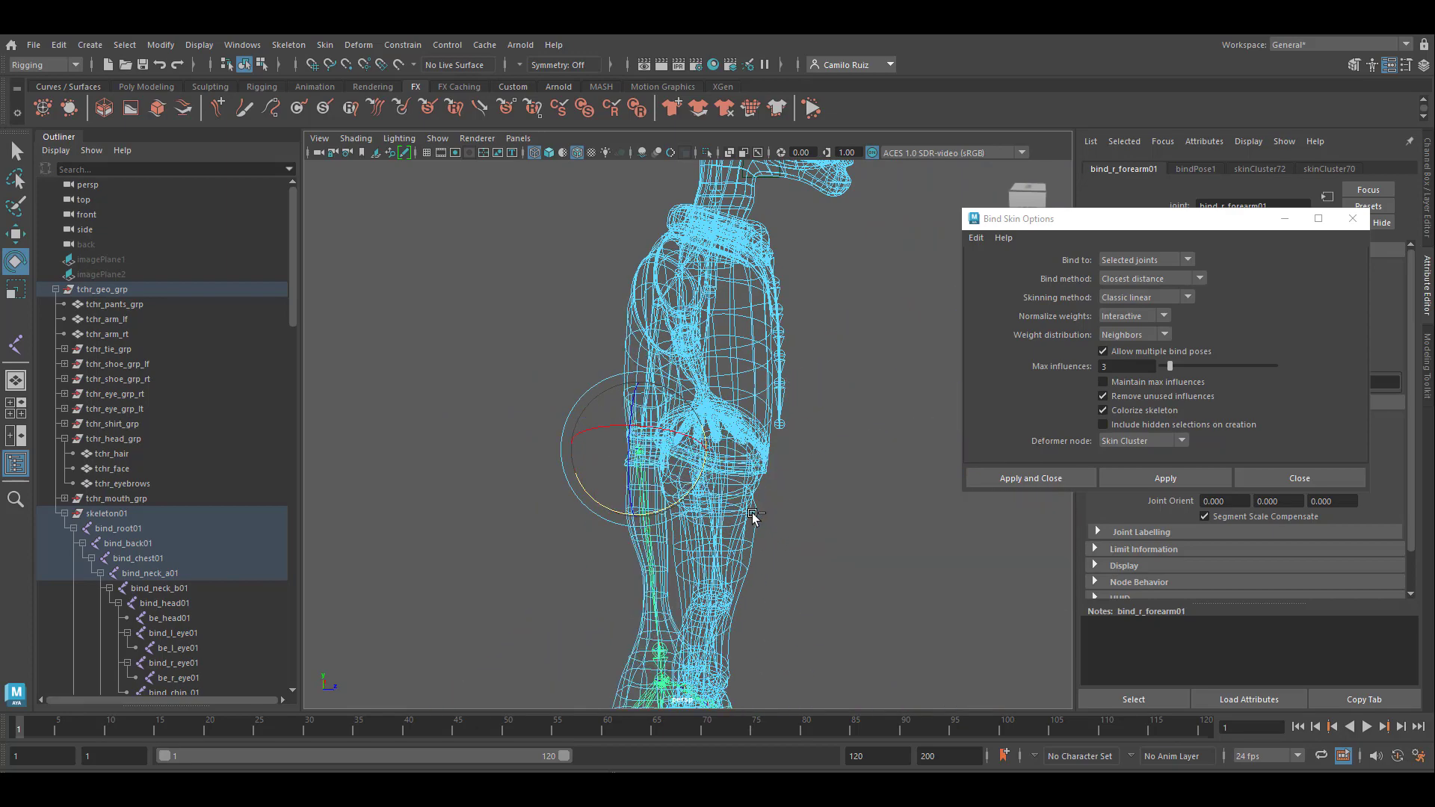
{"action": "scroll", "coordinate": [846, 504], "scroll_direction": "down", "scroll_amount": 3}
{"action": "left_click_drag", "start_coordinate": [847, 504], "coordinate": [700, 407], "text": "alt"}
{"action": "scroll", "coordinate": [636, 355], "scroll_direction": "up", "scroll_amount": 4}
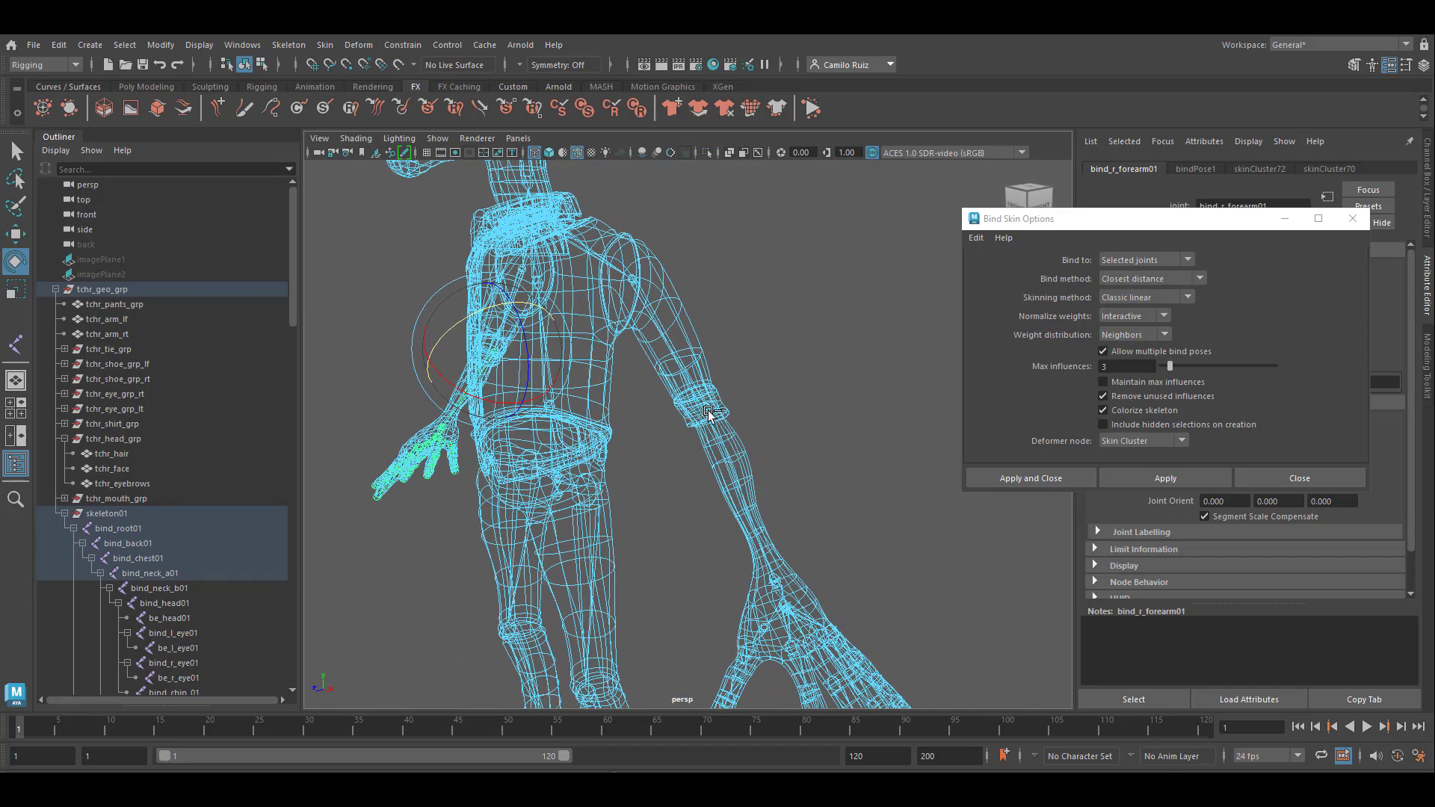
{"action": "scroll", "coordinate": [730, 410], "scroll_direction": "down", "scroll_amount": 4}
{"action": "middle_click_drag", "start_coordinate": [732, 413], "coordinate": [750, 478], "text": "alt"}
{"action": "left_click_drag", "start_coordinate": [706, 474], "coordinate": [506, 301], "text": "alt"}
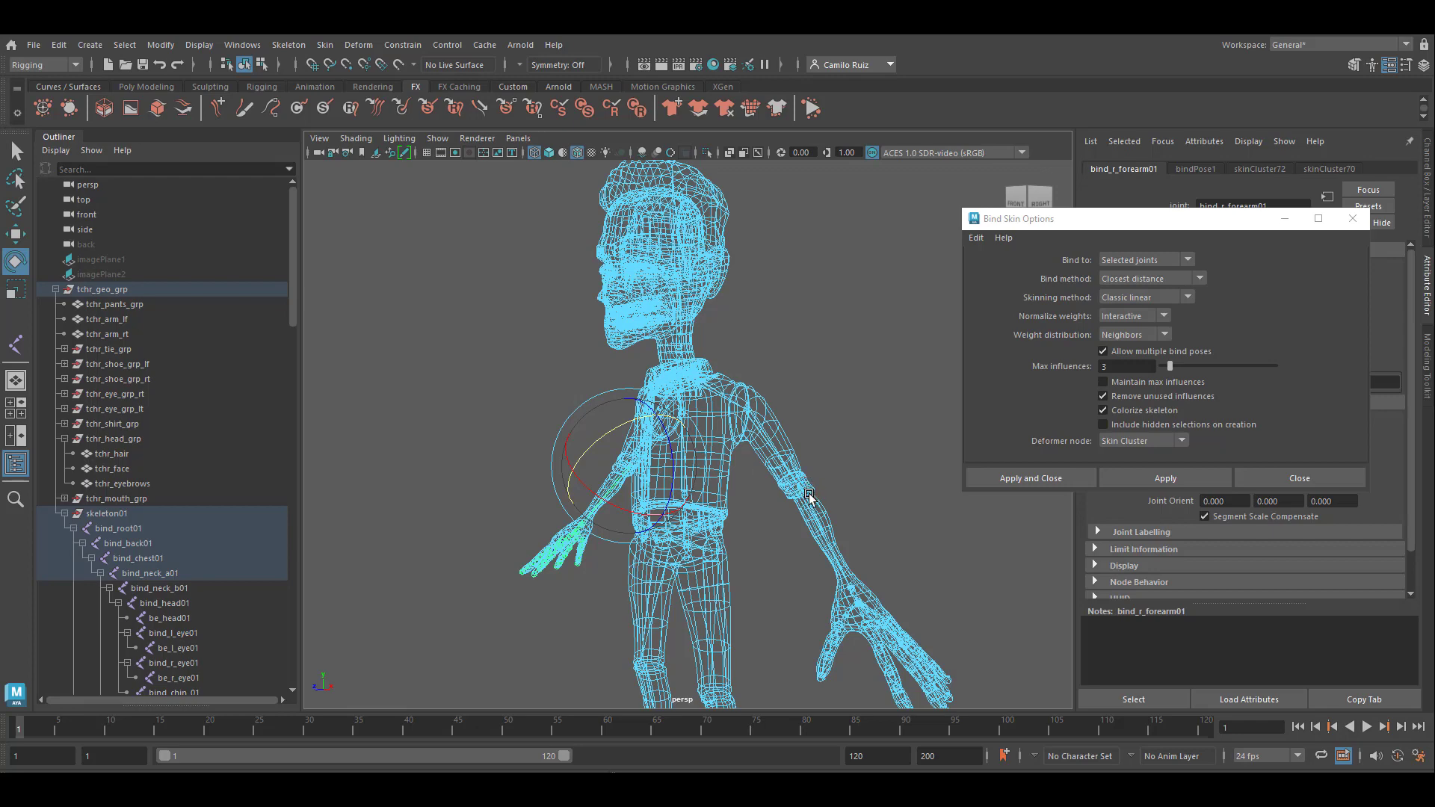
Show the whole character in shaded display and clear the joint selection.
{"action": "scroll", "coordinate": [809, 499], "scroll_direction": "down", "scroll_amount": 5}
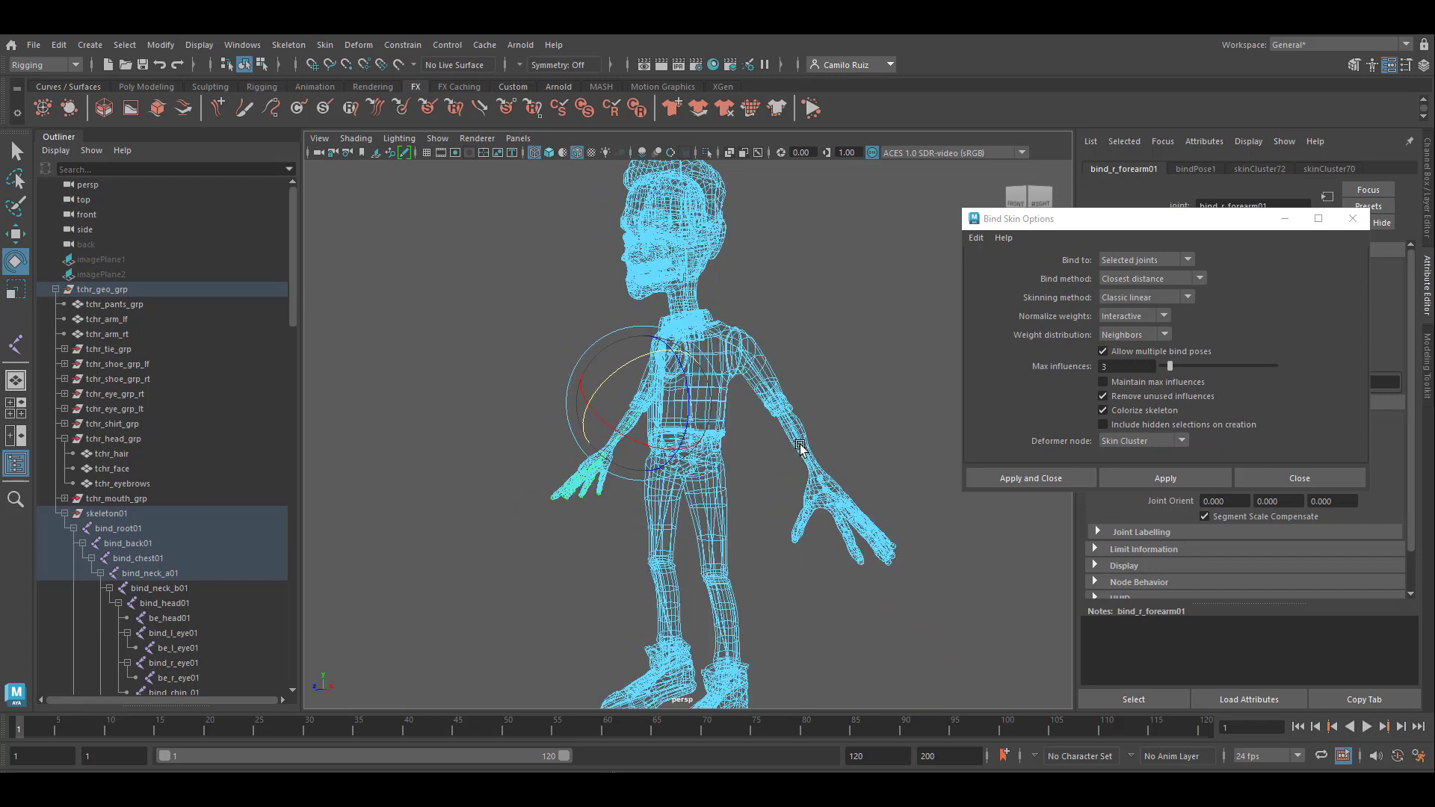
{"action": "key", "text": "5"}
{"action": "mouse_move", "coordinate": [803, 423]}
{"action": "left_mouse_down", "text": "alt"}
{"action": "mouse_move", "coordinate": [742, 369]}
{"action": "mouse_move", "coordinate": [832, 368]}
{"action": "left_mouse_up", "text": "alt"}
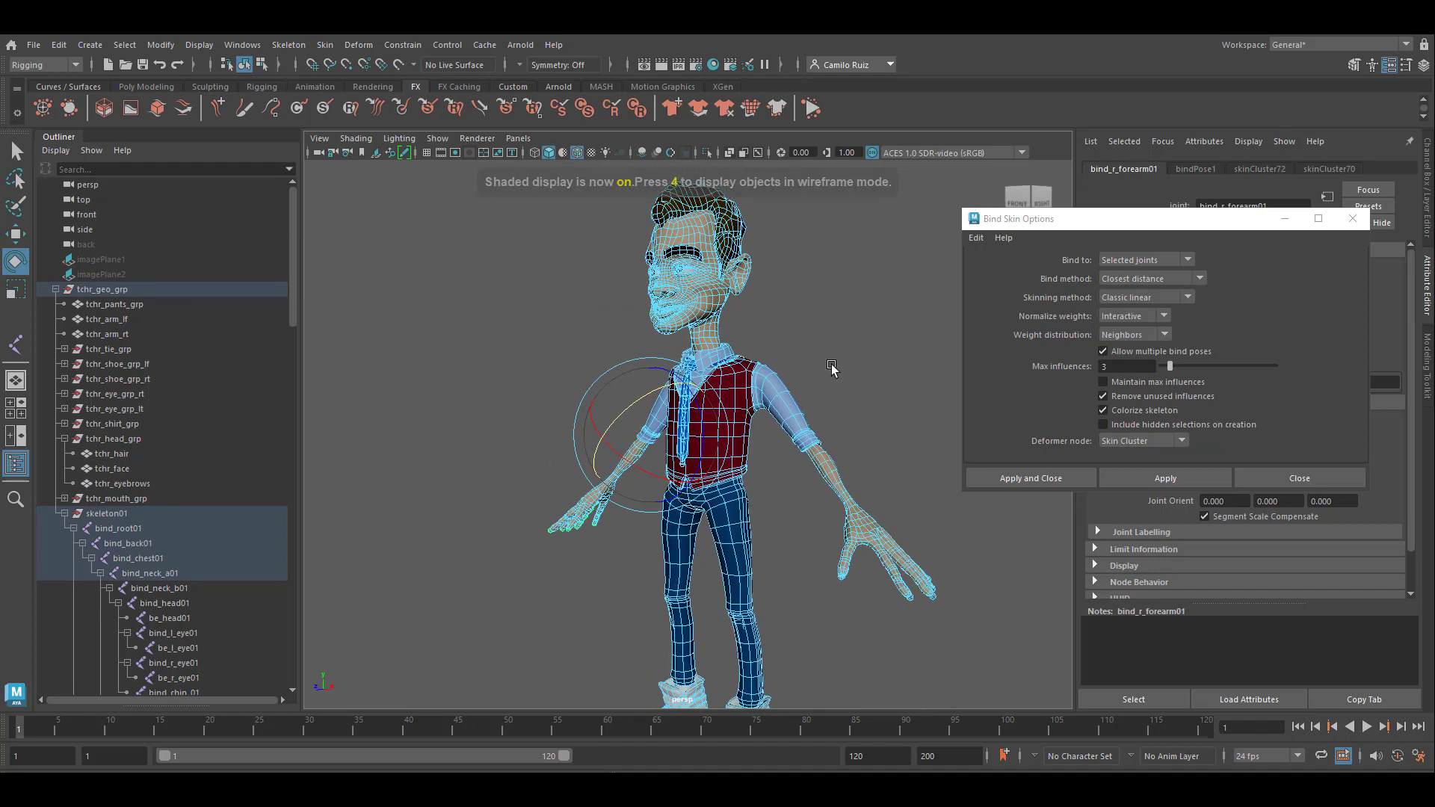
{"action": "key", "text": "q"}
{"action": "left_click", "coordinate": [519, 341]}
{"action": "key", "text": "5"}
{"action": "mouse_move", "coordinate": [697, 371]}
{"action": "left_mouse_down", "text": "alt"}
{"action": "mouse_move", "coordinate": [634, 356]}
{"action": "mouse_move", "coordinate": [702, 364]}
{"action": "left_mouse_up", "text": "alt"}
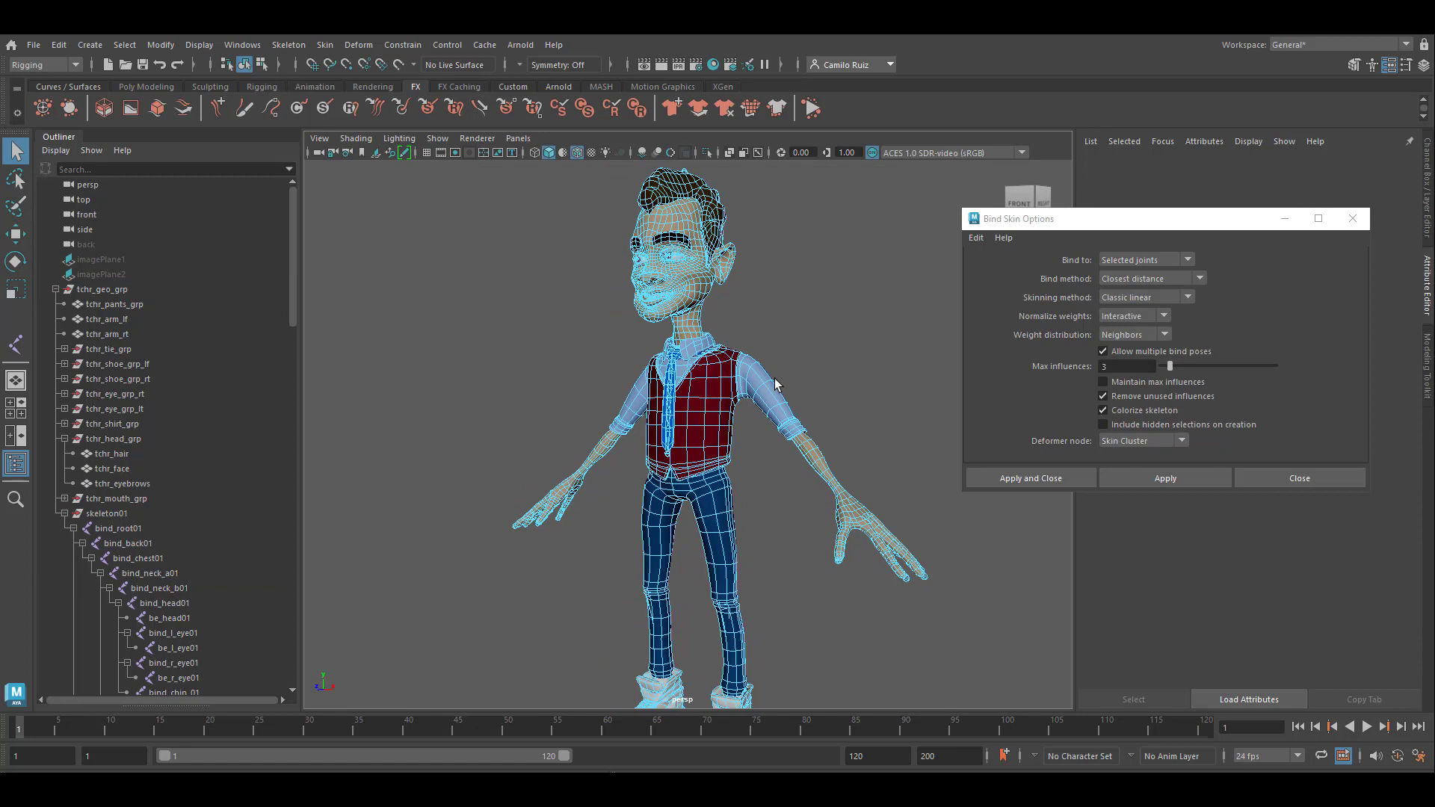